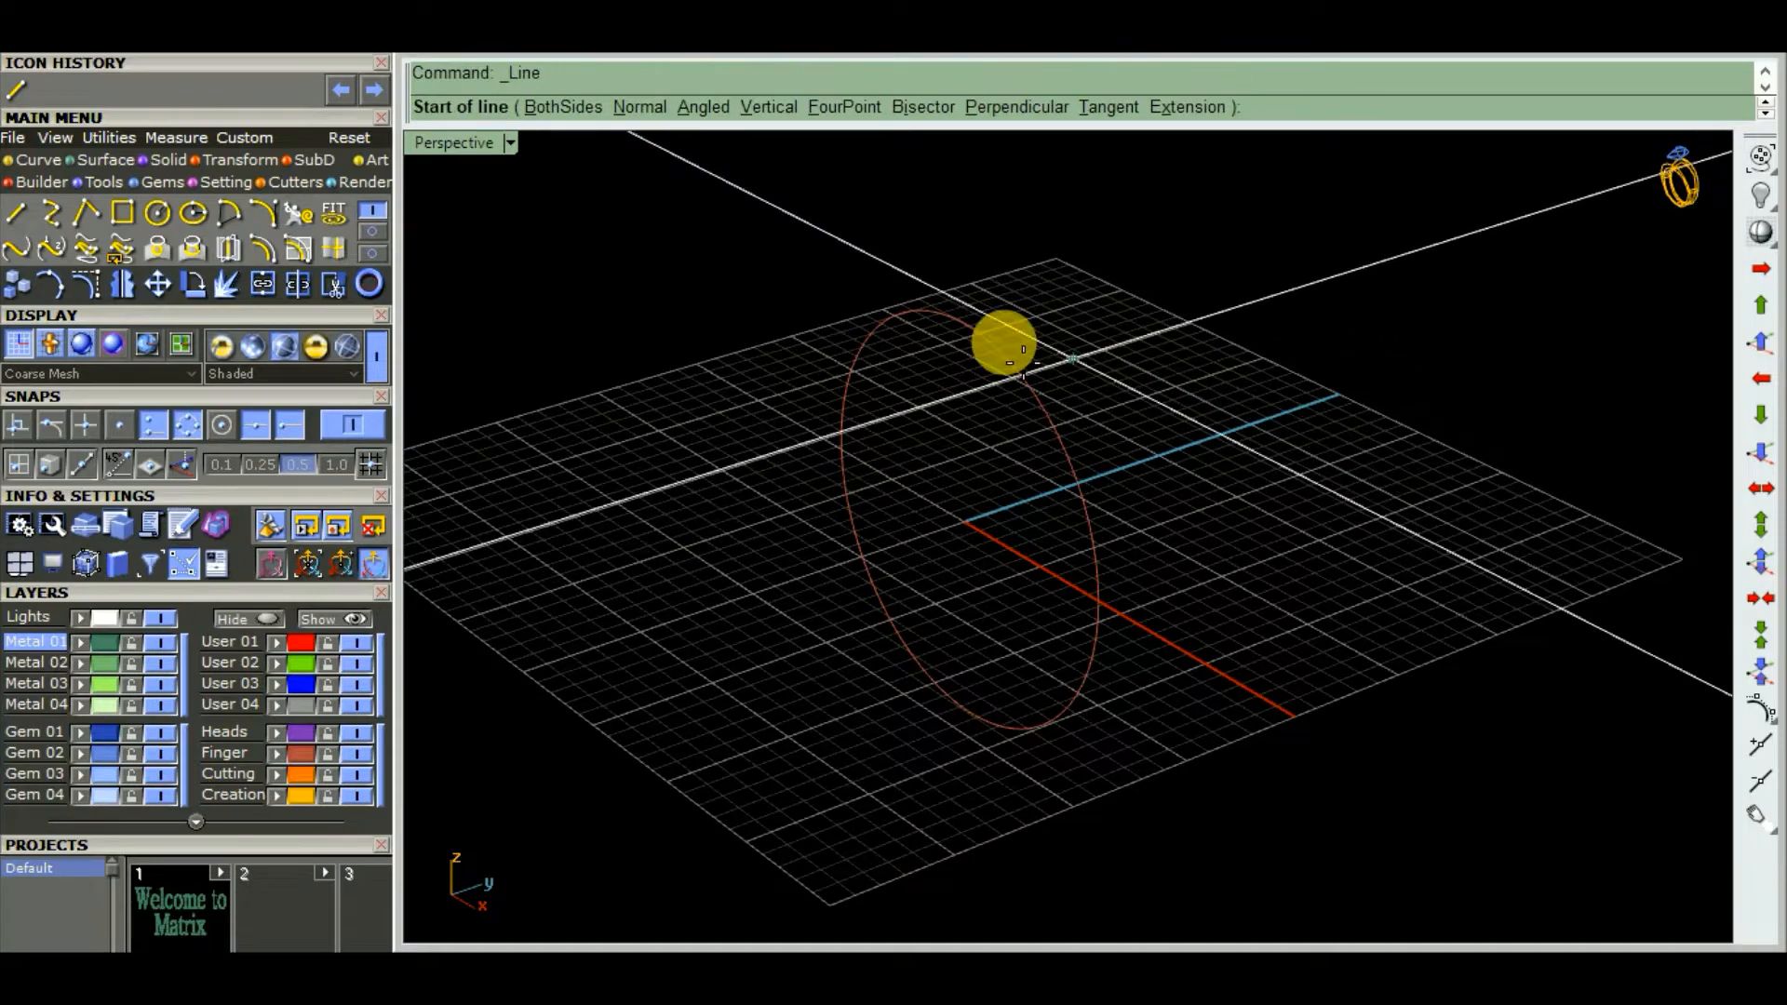
- Draw a horizontal line centred on the top of the ring circle in the Right view, extending 5/2 to both sides
{"action": "left_click", "coordinate": [960, 321]}
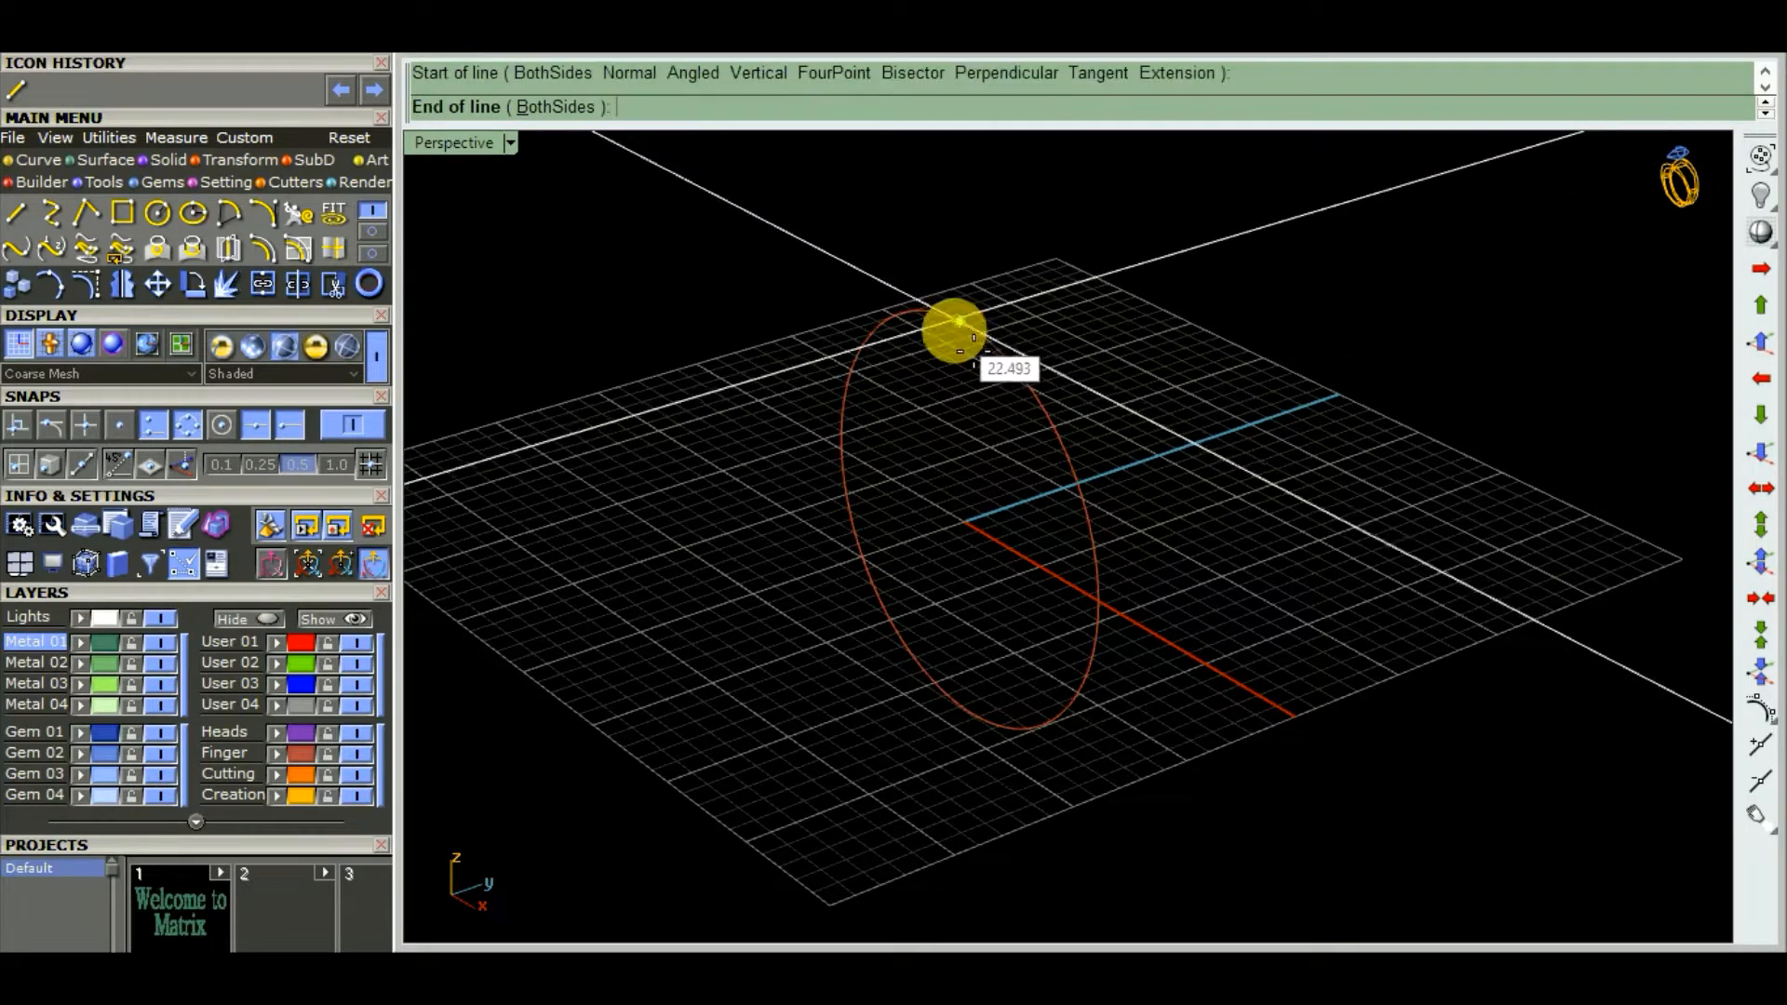
{"action": "key", "text": "ctrl+F3"}
{"action": "scroll", "coordinate": [1116, 279], "scroll_direction": "down", "scroll_amount": 4}
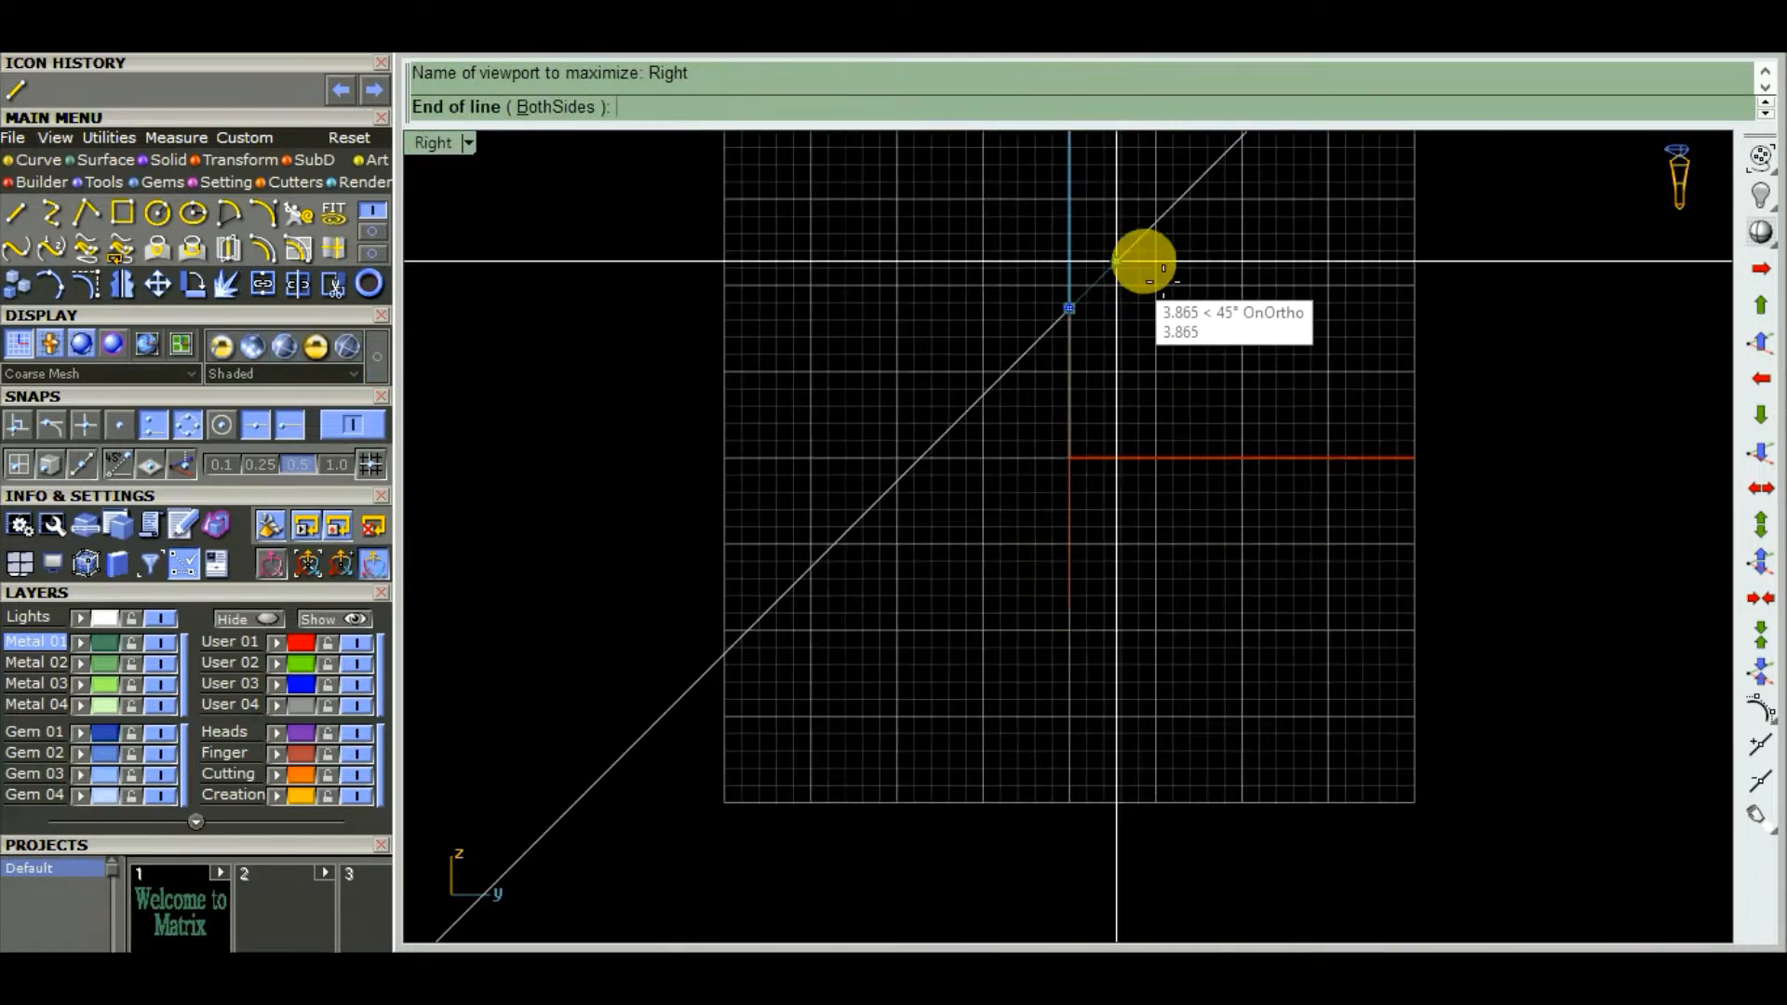
{"action": "scroll", "coordinate": [1097, 372], "scroll_direction": "up", "scroll_amount": 2}
{"action": "scroll", "coordinate": [1060, 419], "scroll_direction": "up", "scroll_amount": 2}
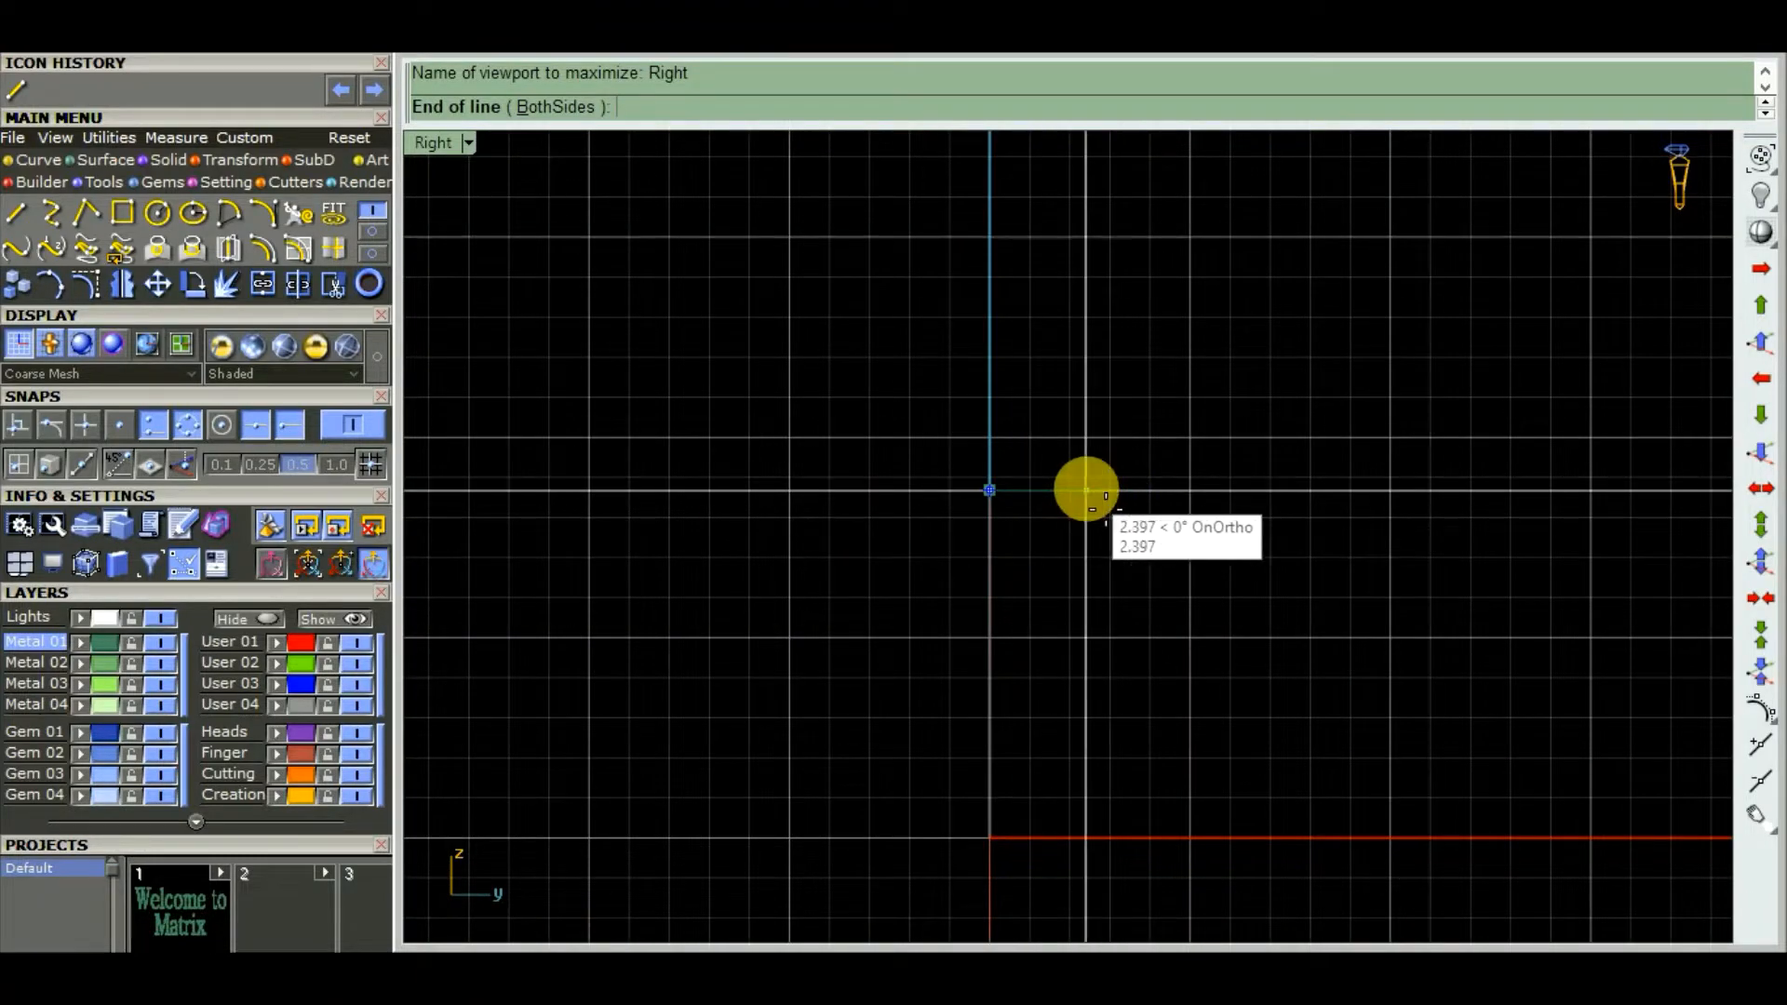
{"action": "type", "text": "b"}
{"action": "key", "text": "Return"}
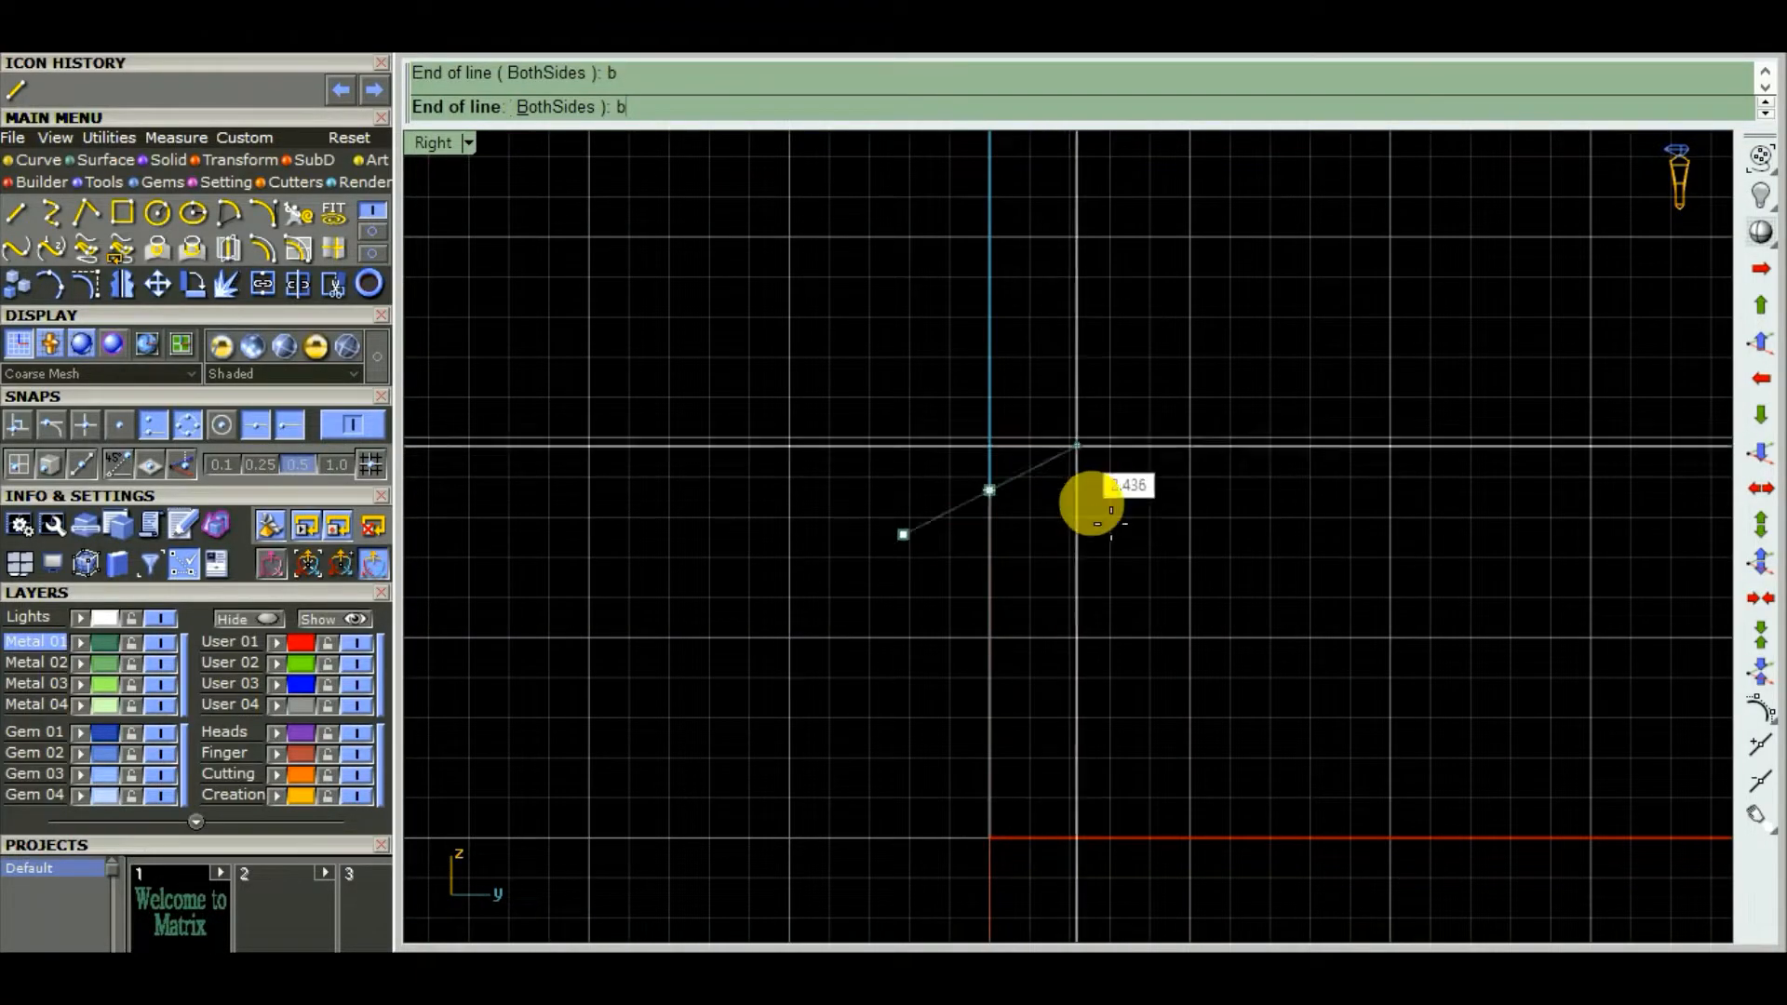
{"action": "scroll", "coordinate": [1088, 491], "scroll_direction": "up", "scroll_amount": 1}
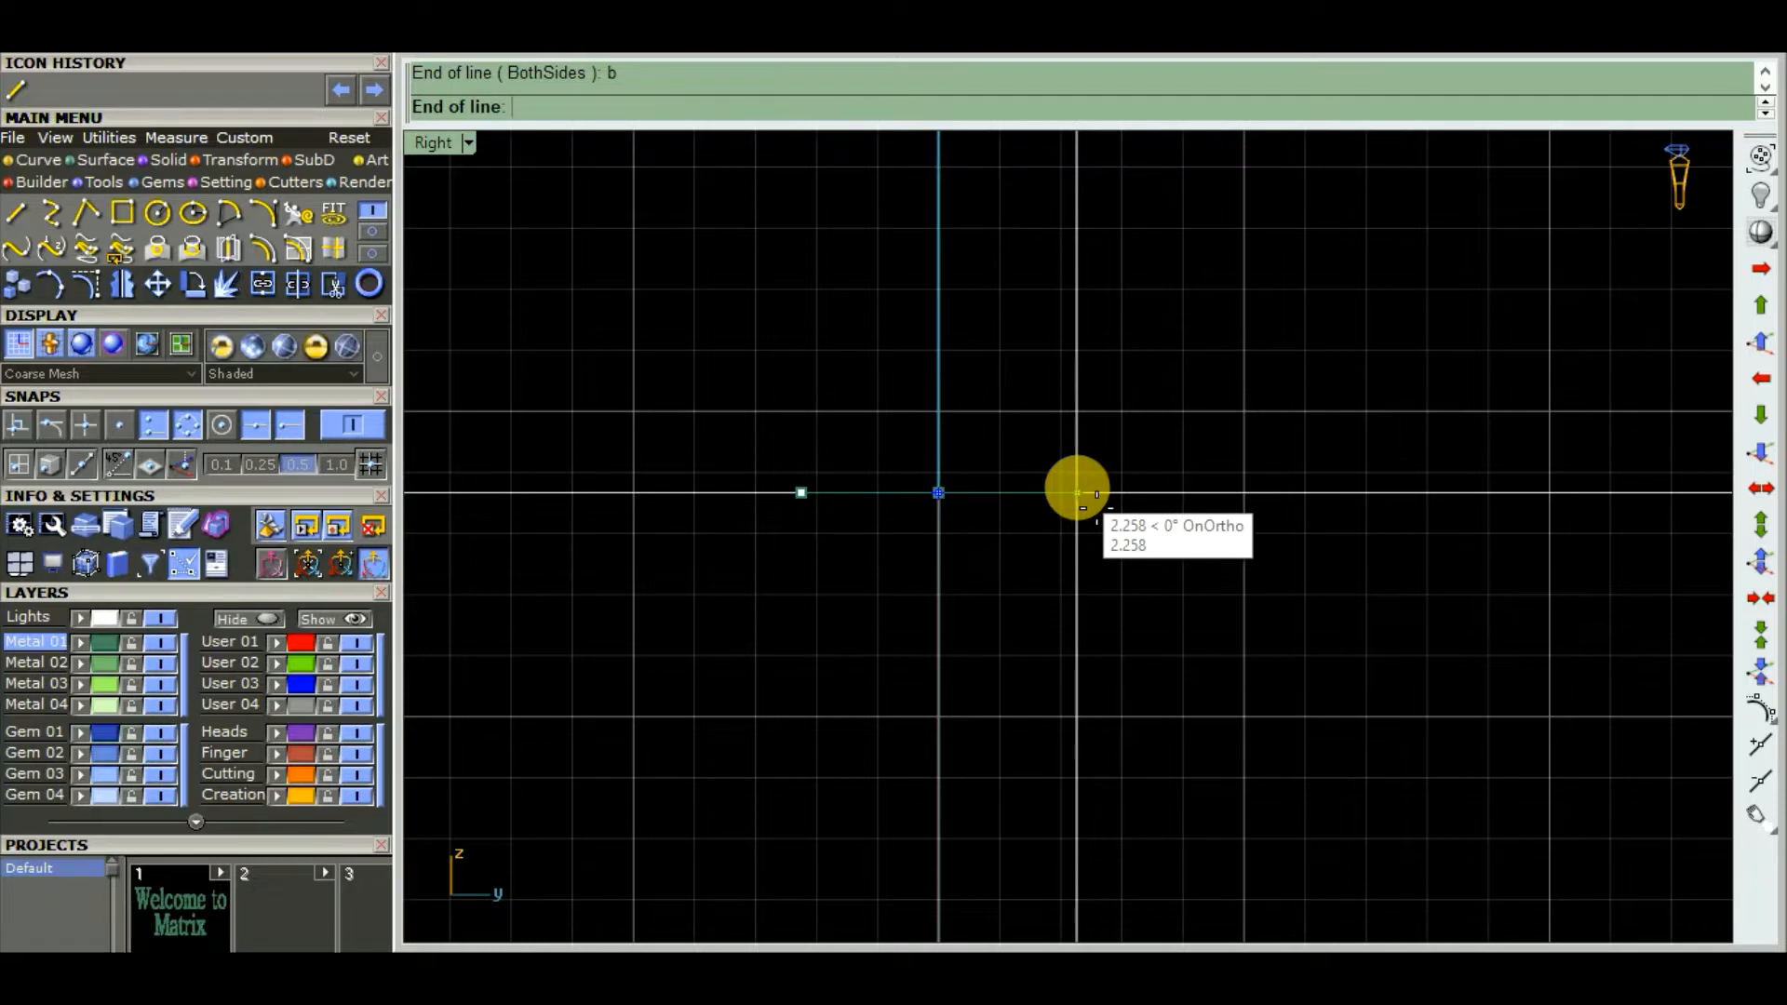
{"action": "key", "text": "Return"}
{"action": "left_click", "coordinate": [1076, 492]}
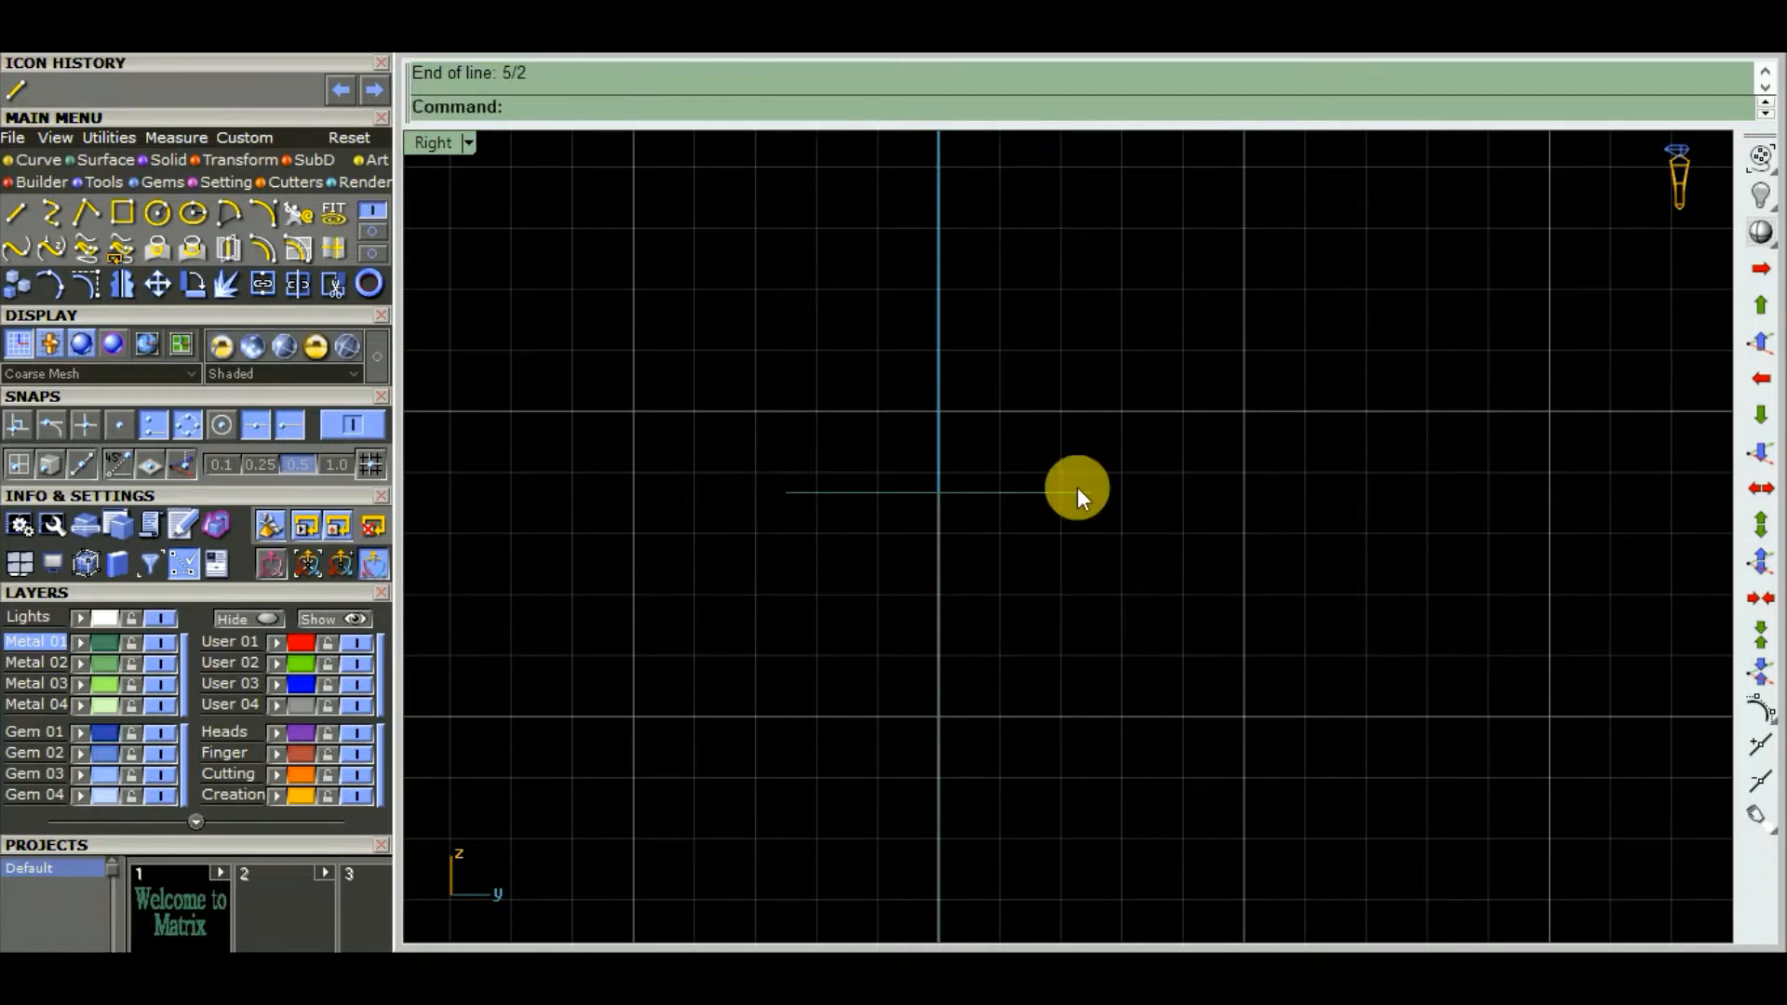
{"action": "scroll", "coordinate": [973, 528], "scroll_direction": "up", "scroll_amount": 4}
{"action": "scroll", "coordinate": [973, 528], "scroll_direction": "down", "scroll_amount": 4}
{"action": "right_click_drag", "start_coordinate": [997, 542], "coordinate": [1068, 564]}
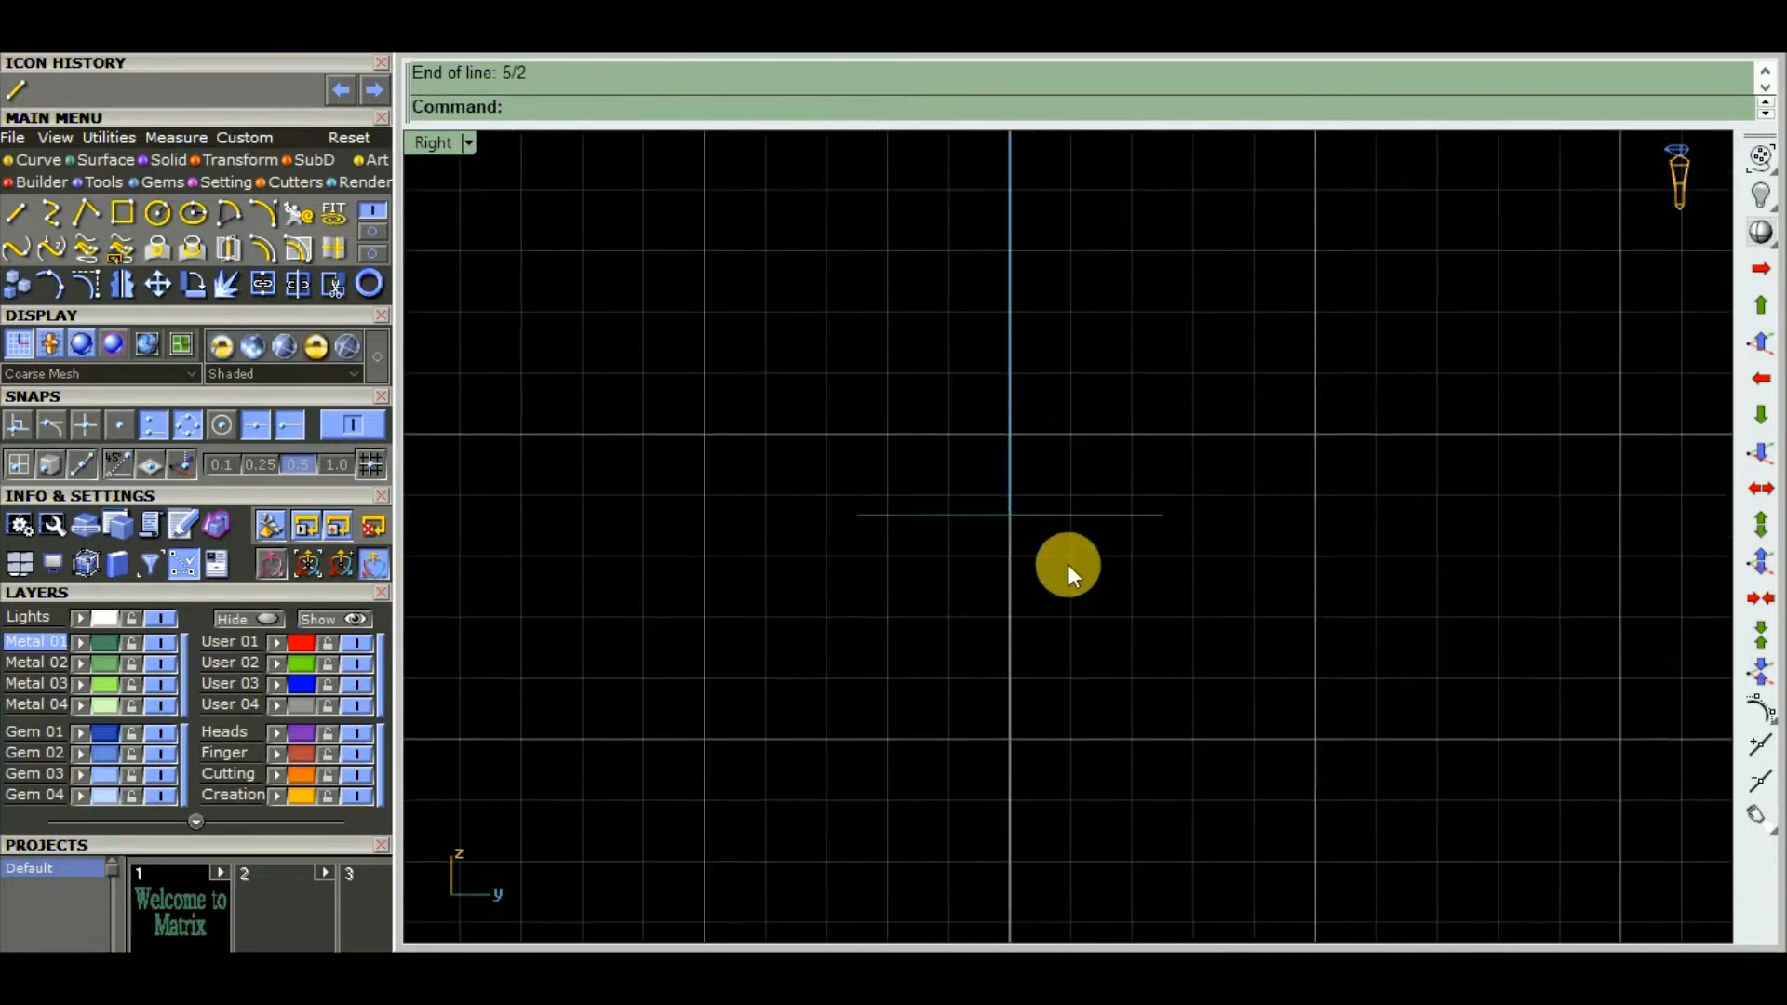
{"action": "left_click", "coordinate": [1102, 512]}
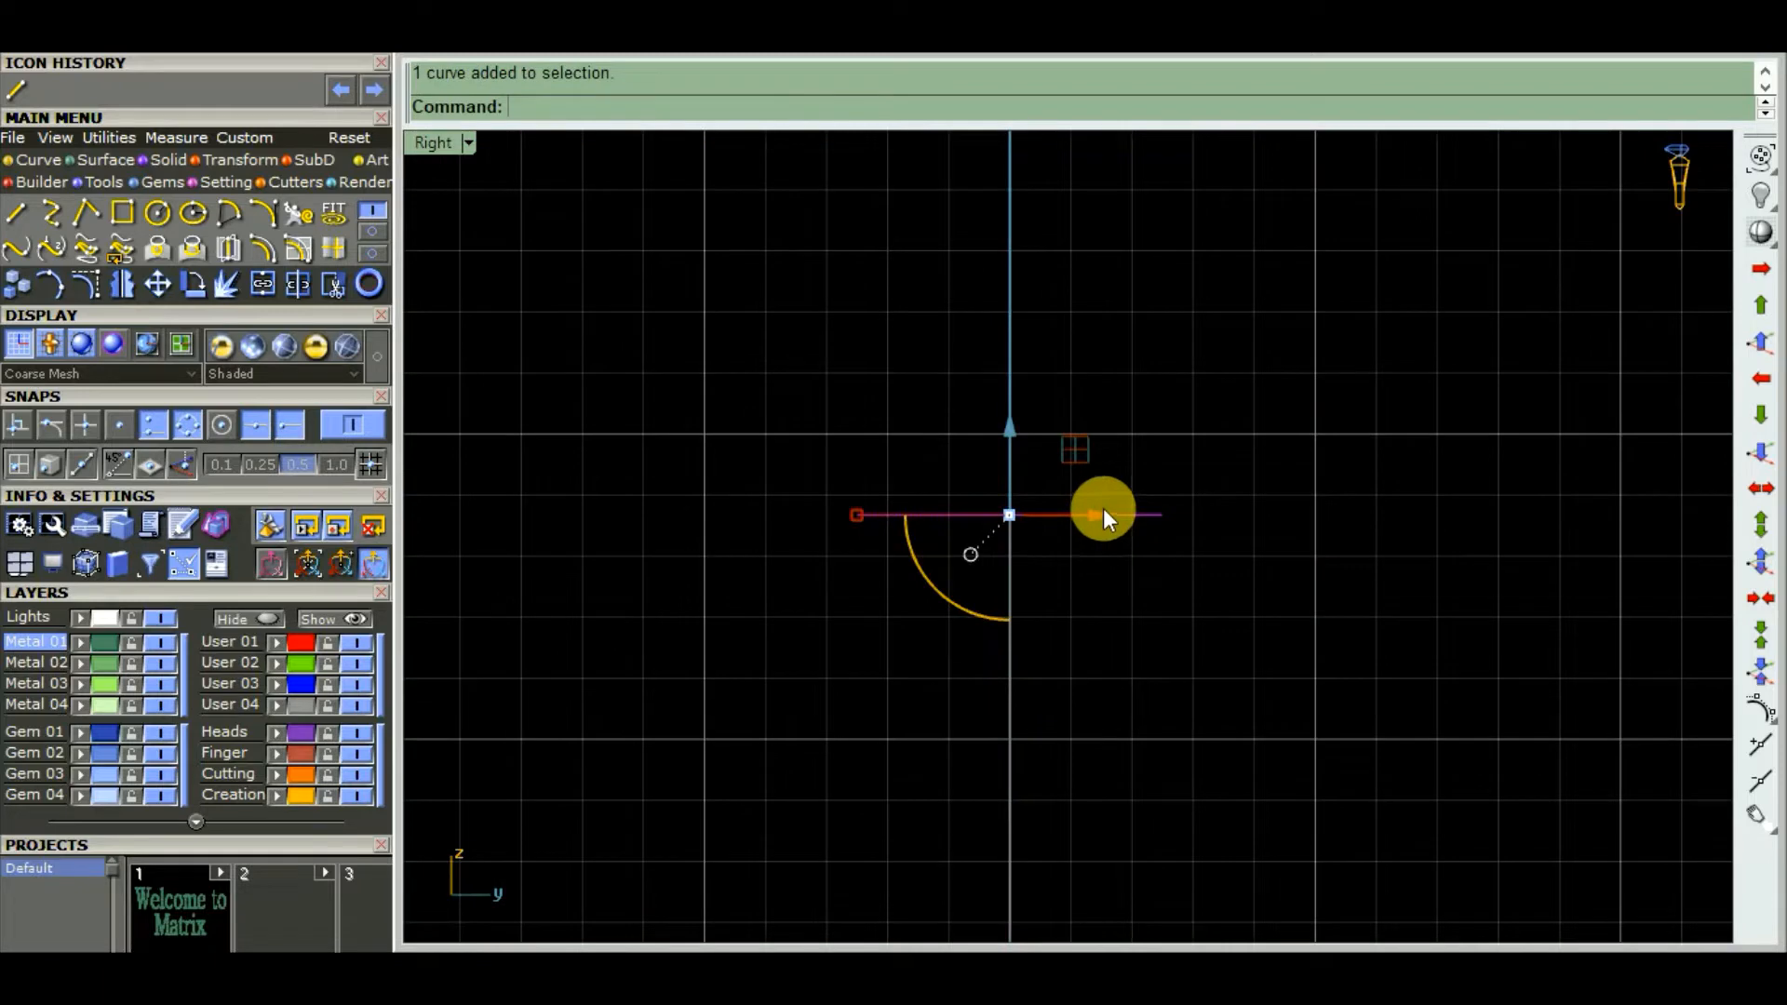
{"action": "left_click", "coordinate": [265, 208]}
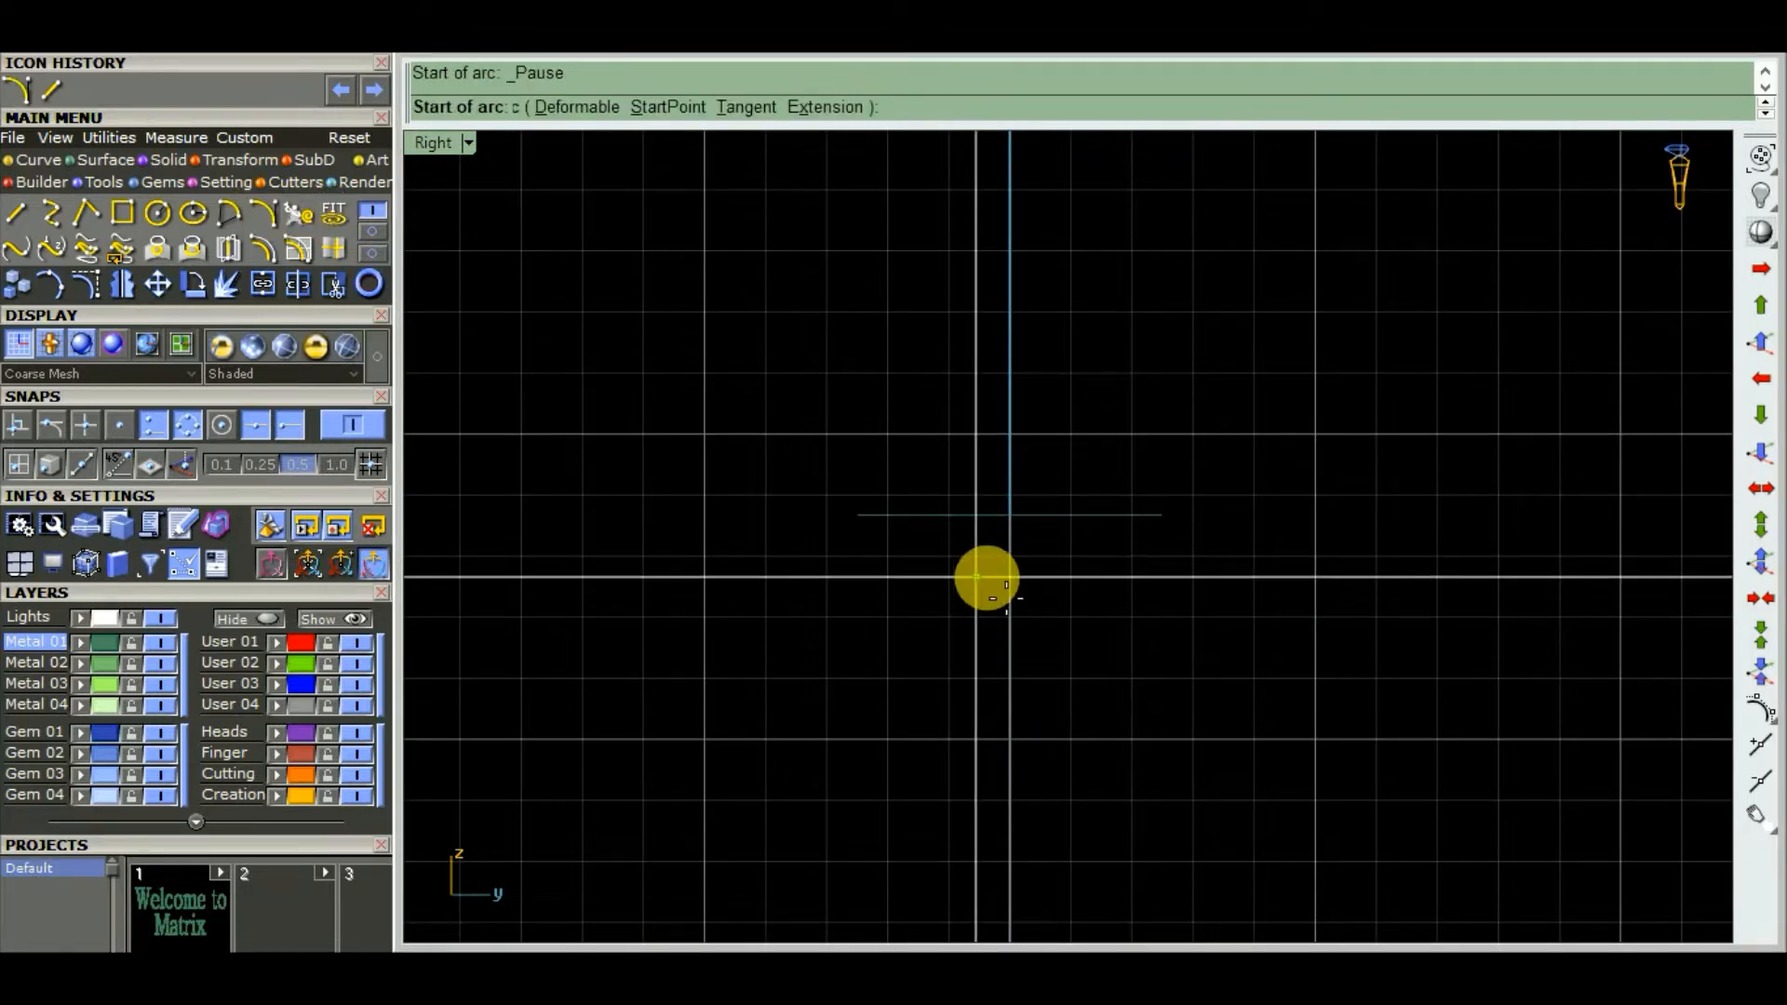
{"action": "left_click", "coordinate": [857, 515]}
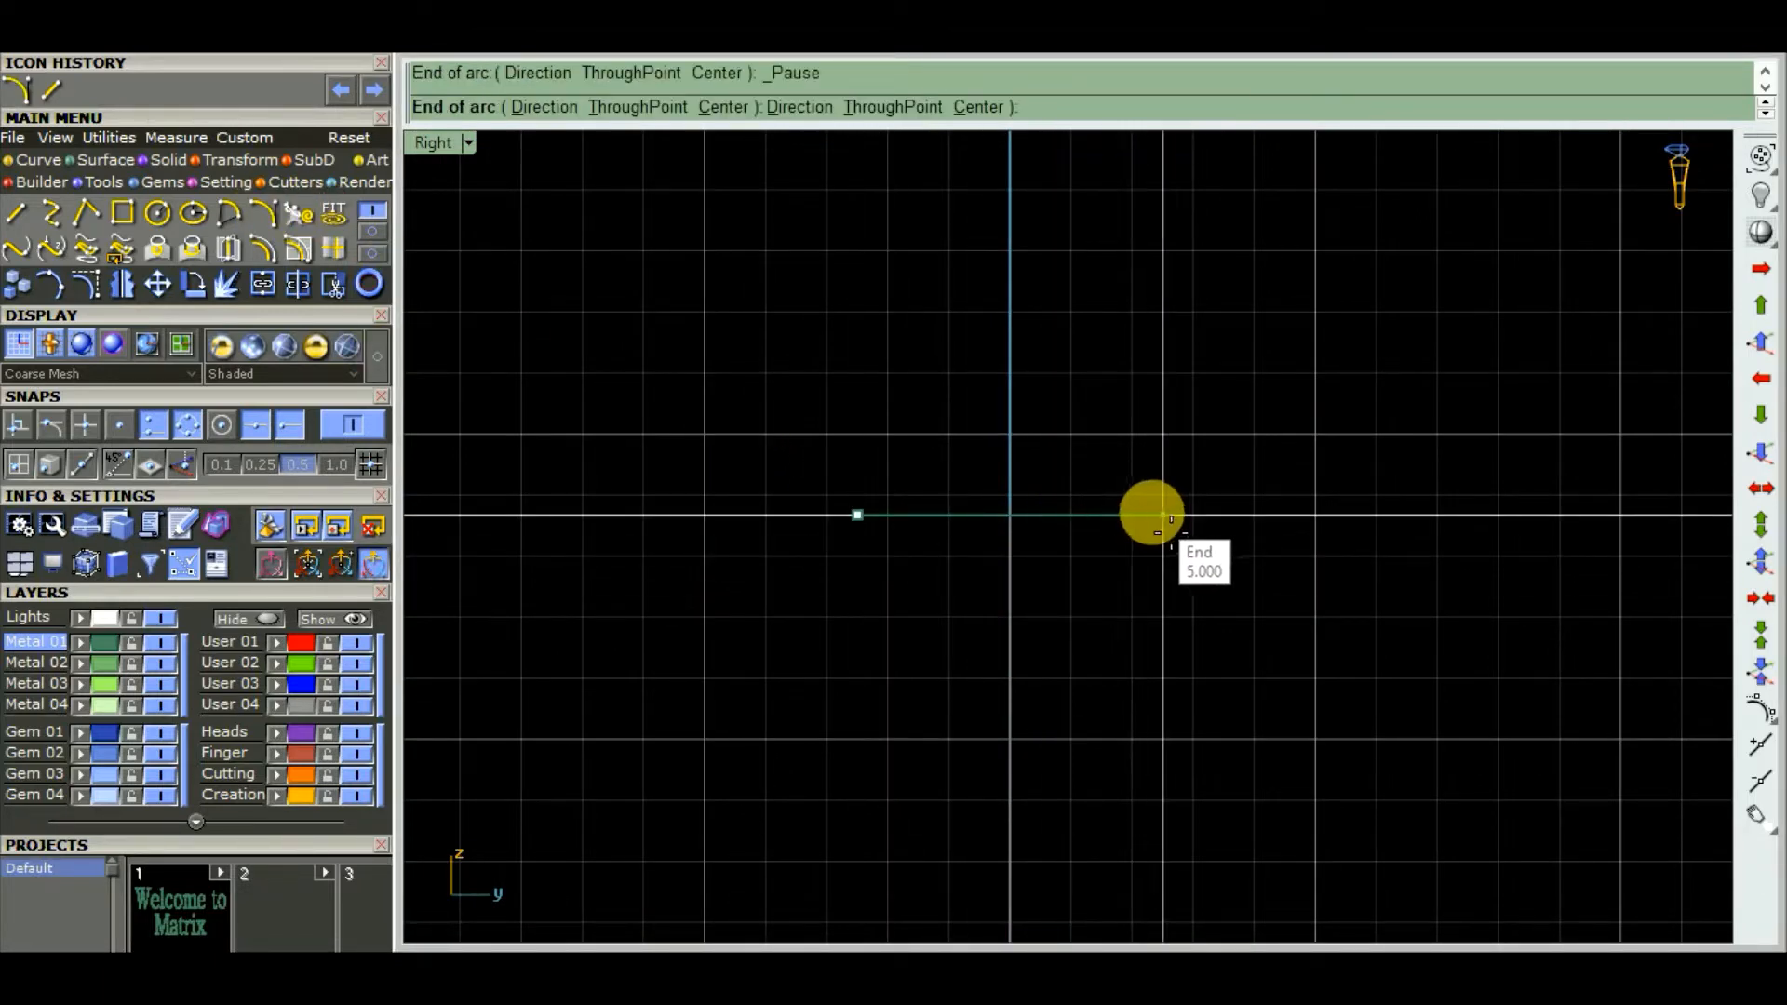
{"action": "left_click", "coordinate": [1155, 512]}
{"action": "key", "text": "Escape"}
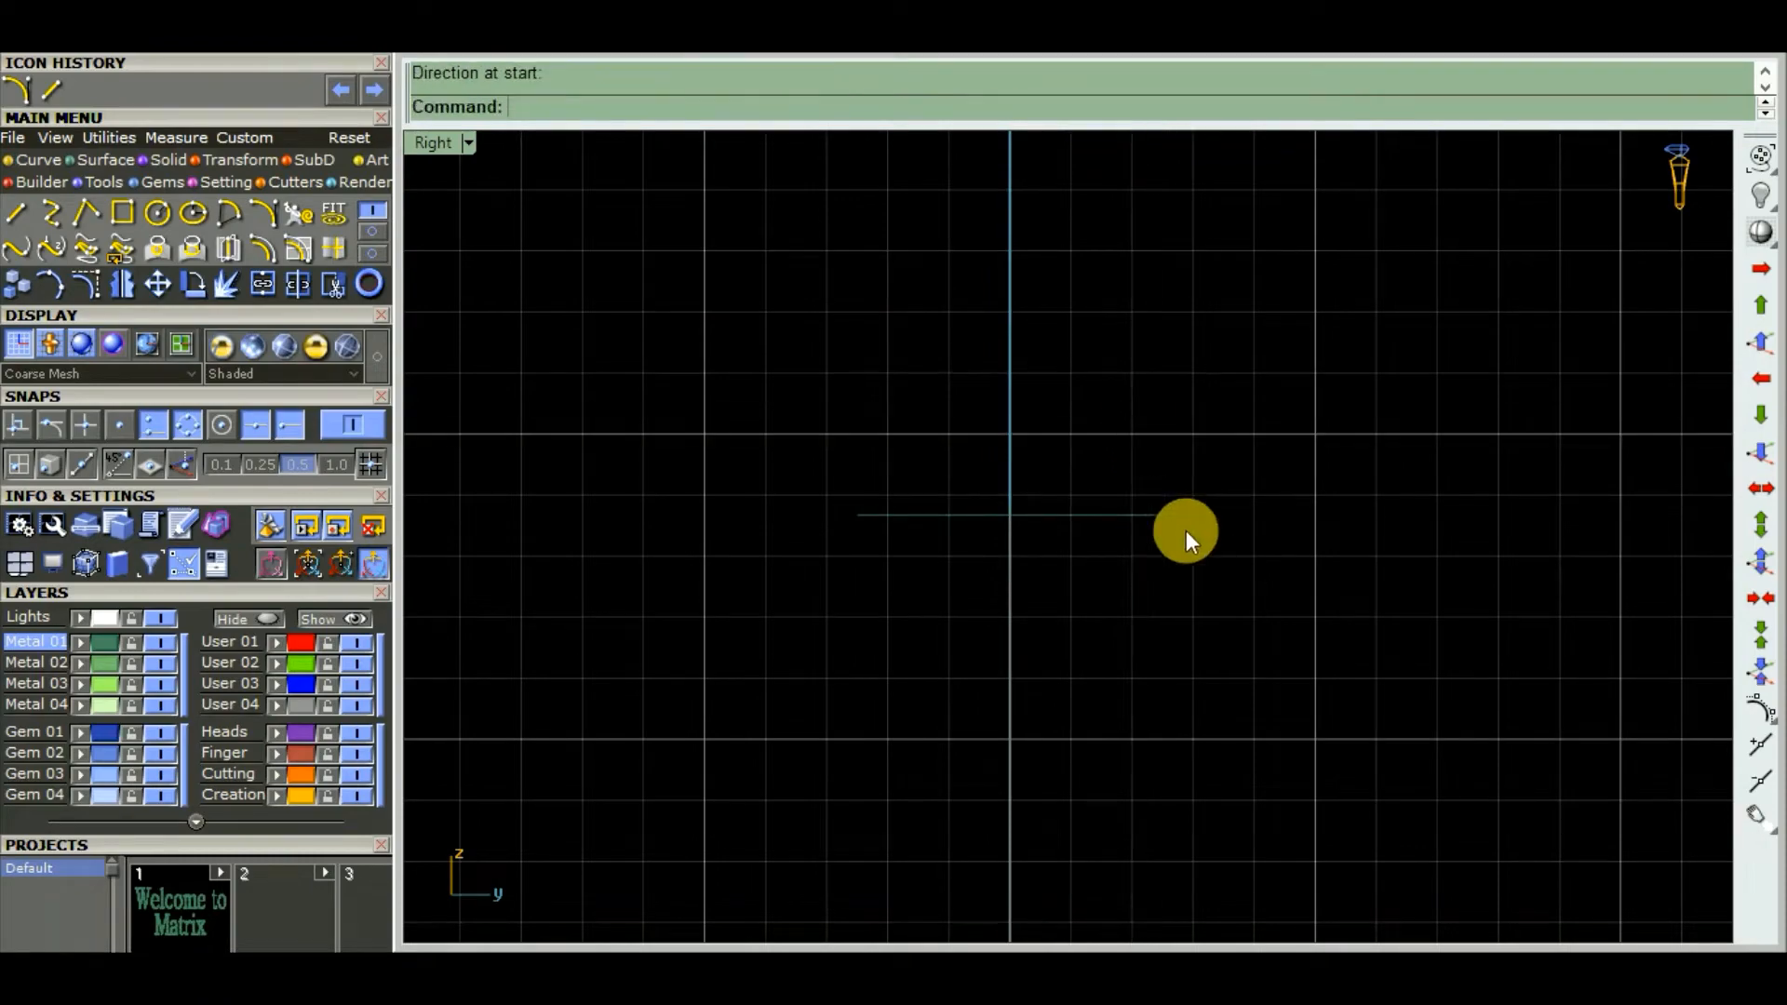
- Draw an upward-bulging arc between the two ends of the horizontal line, using a start direction
{"action": "right_click_drag", "start_coordinate": [1216, 525], "coordinate": [847, 572]}
{"action": "scroll", "coordinate": [1135, 538], "scroll_direction": "down", "scroll_amount": 4}
{"action": "key", "text": "F4"}
{"action": "key", "text": "F3"}
{"action": "scroll", "coordinate": [1005, 442], "scroll_direction": "up", "scroll_amount": 7}
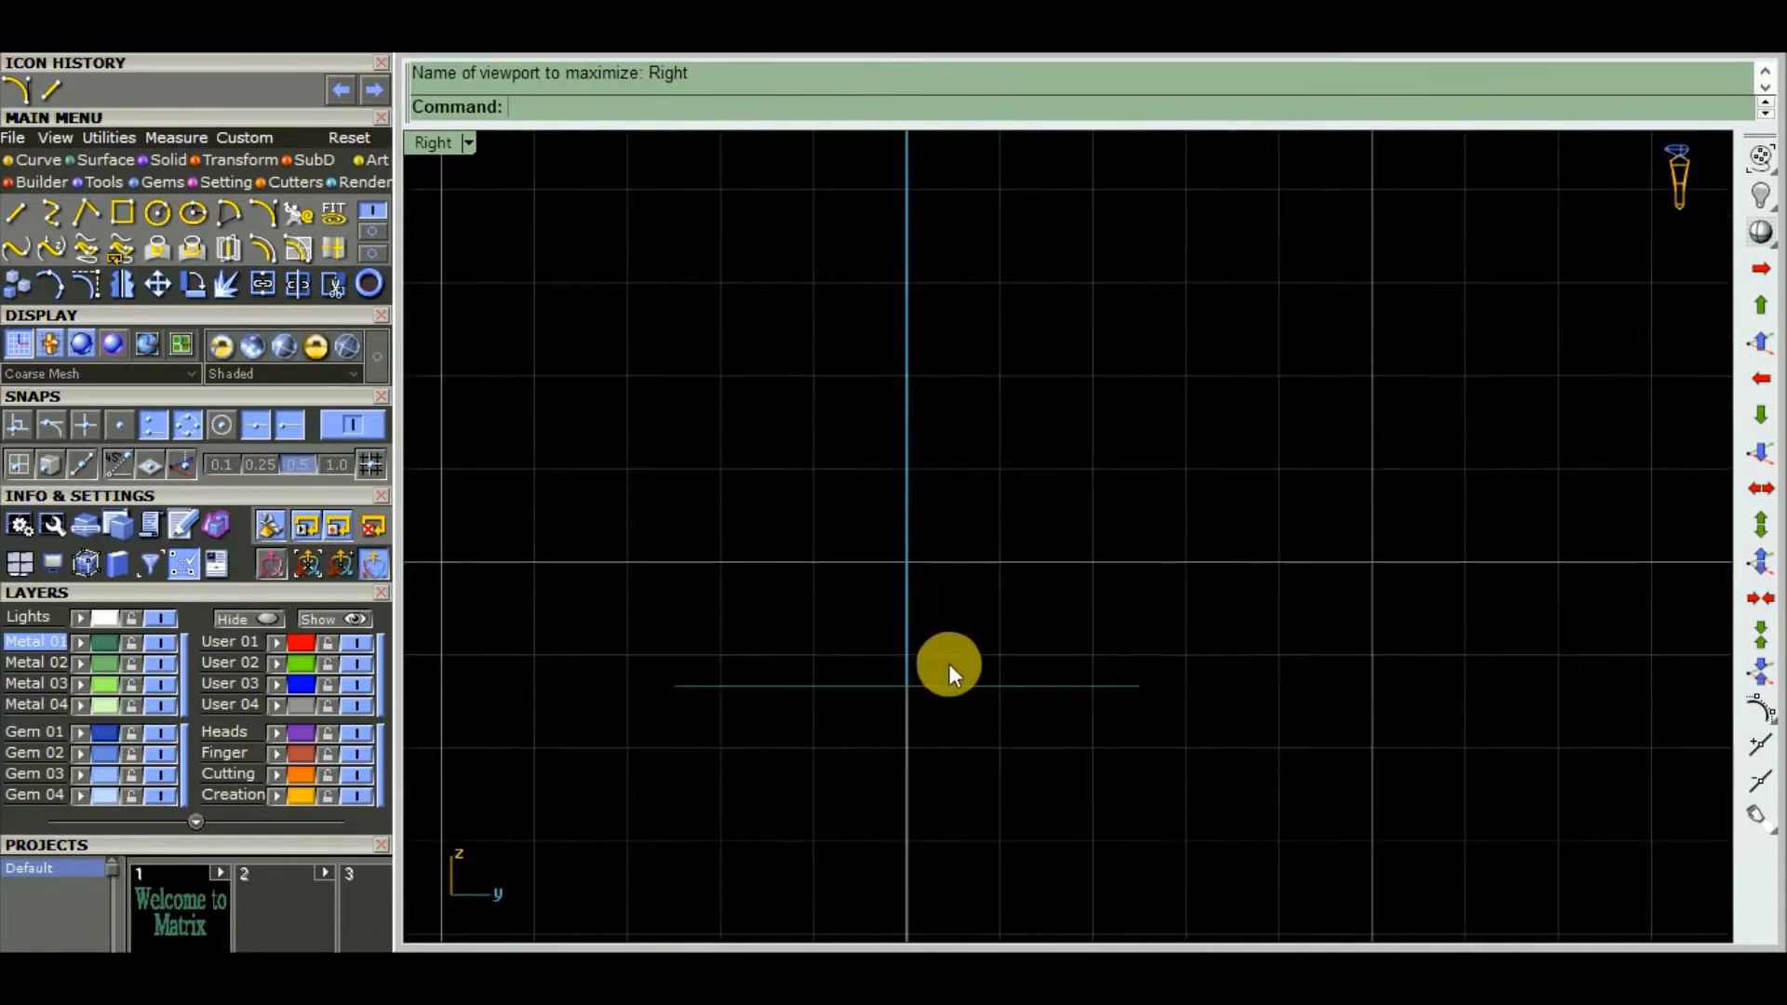
{"action": "right_click_drag", "start_coordinate": [948, 662], "coordinate": [1031, 555]}
{"action": "left_click", "coordinate": [271, 217]}
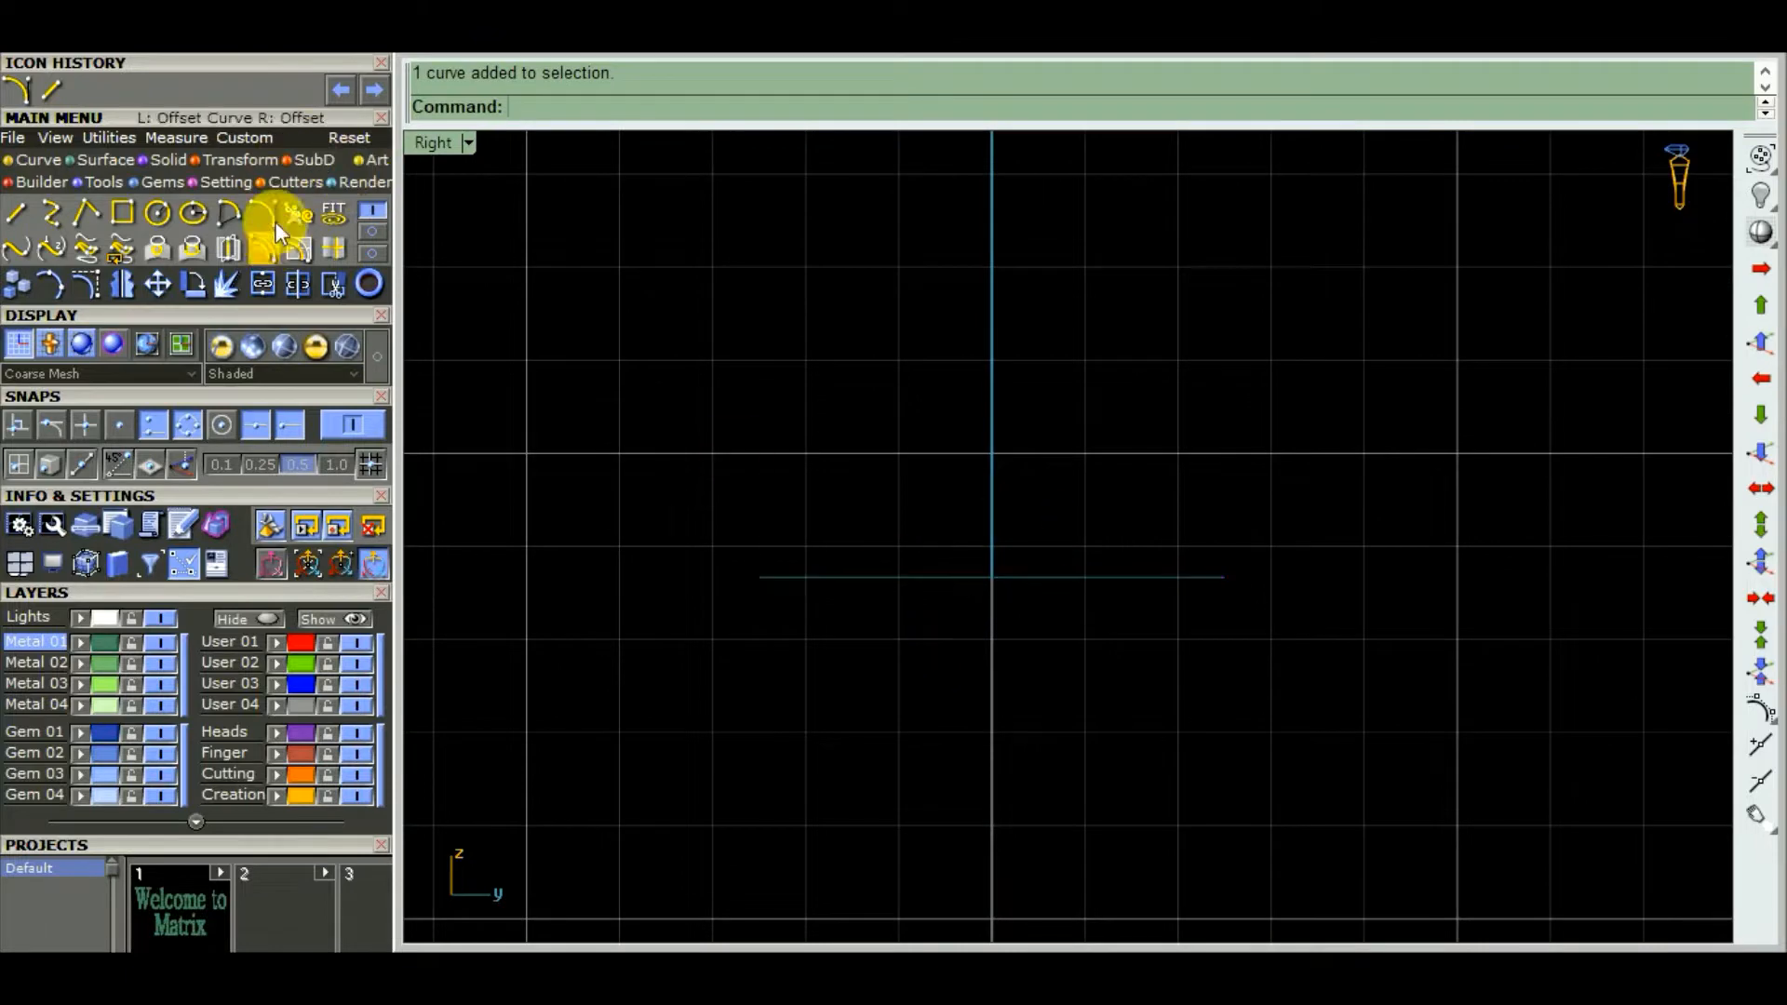
{"action": "left_click", "coordinate": [760, 578]}
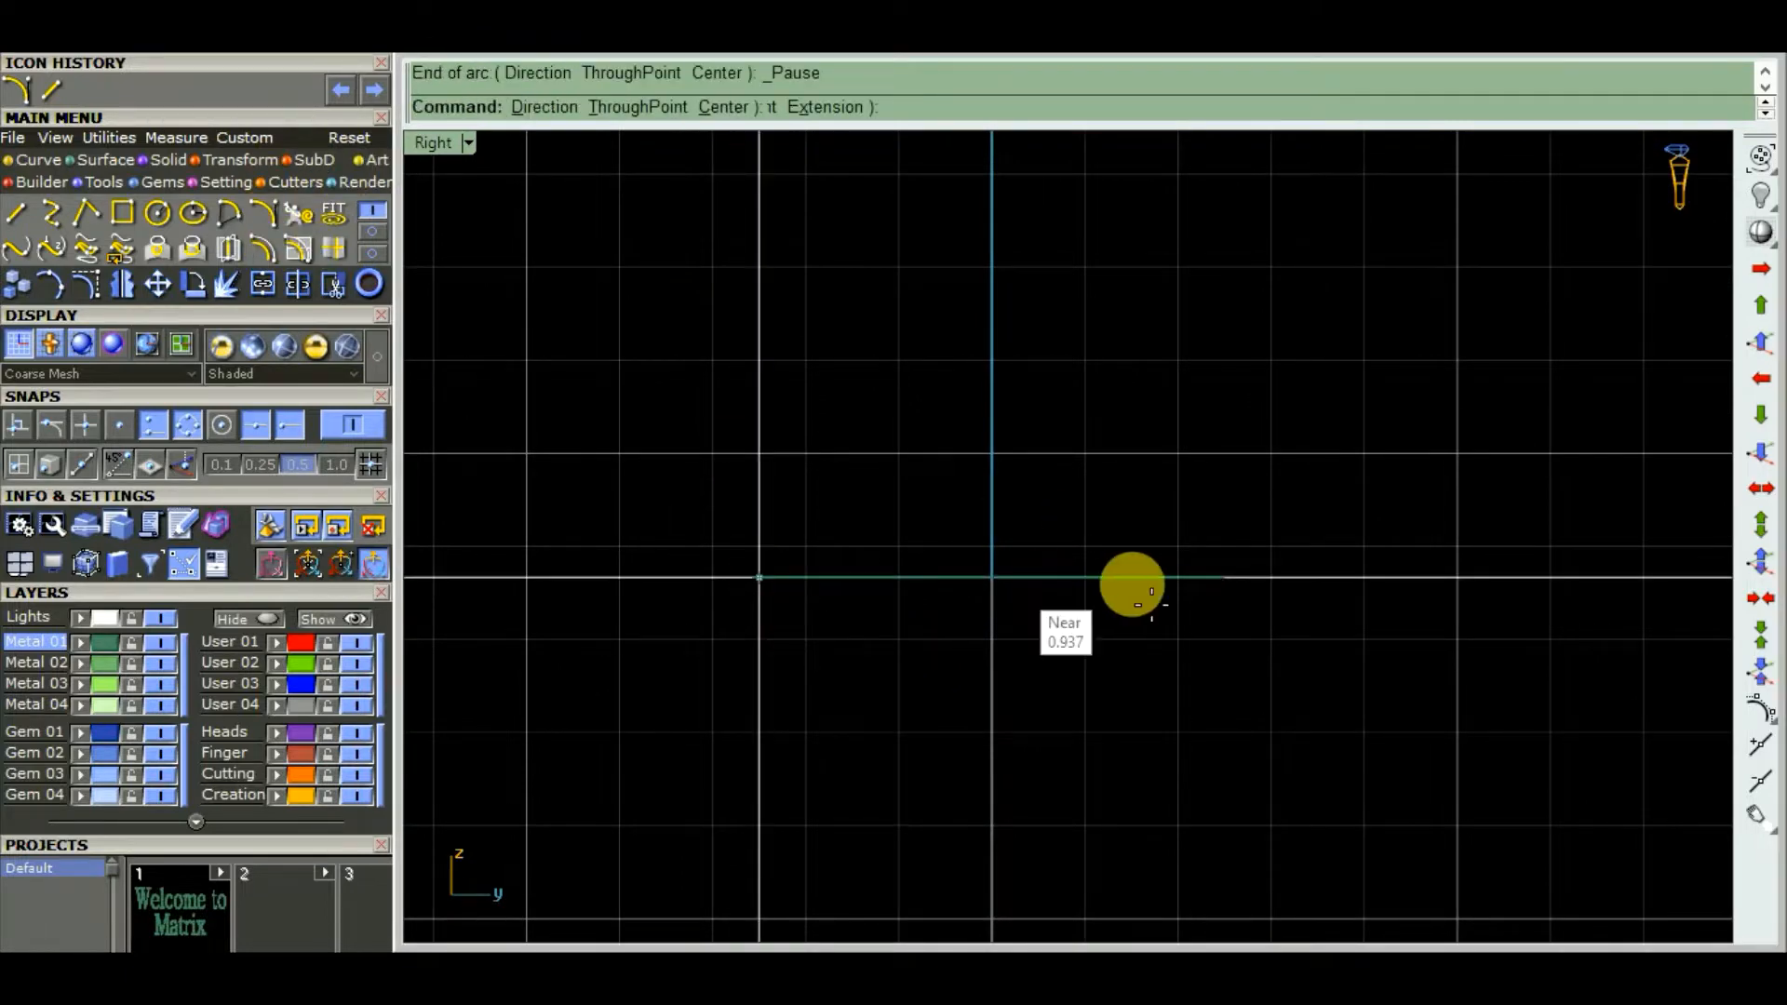
{"action": "left_click", "coordinate": [1224, 578]}
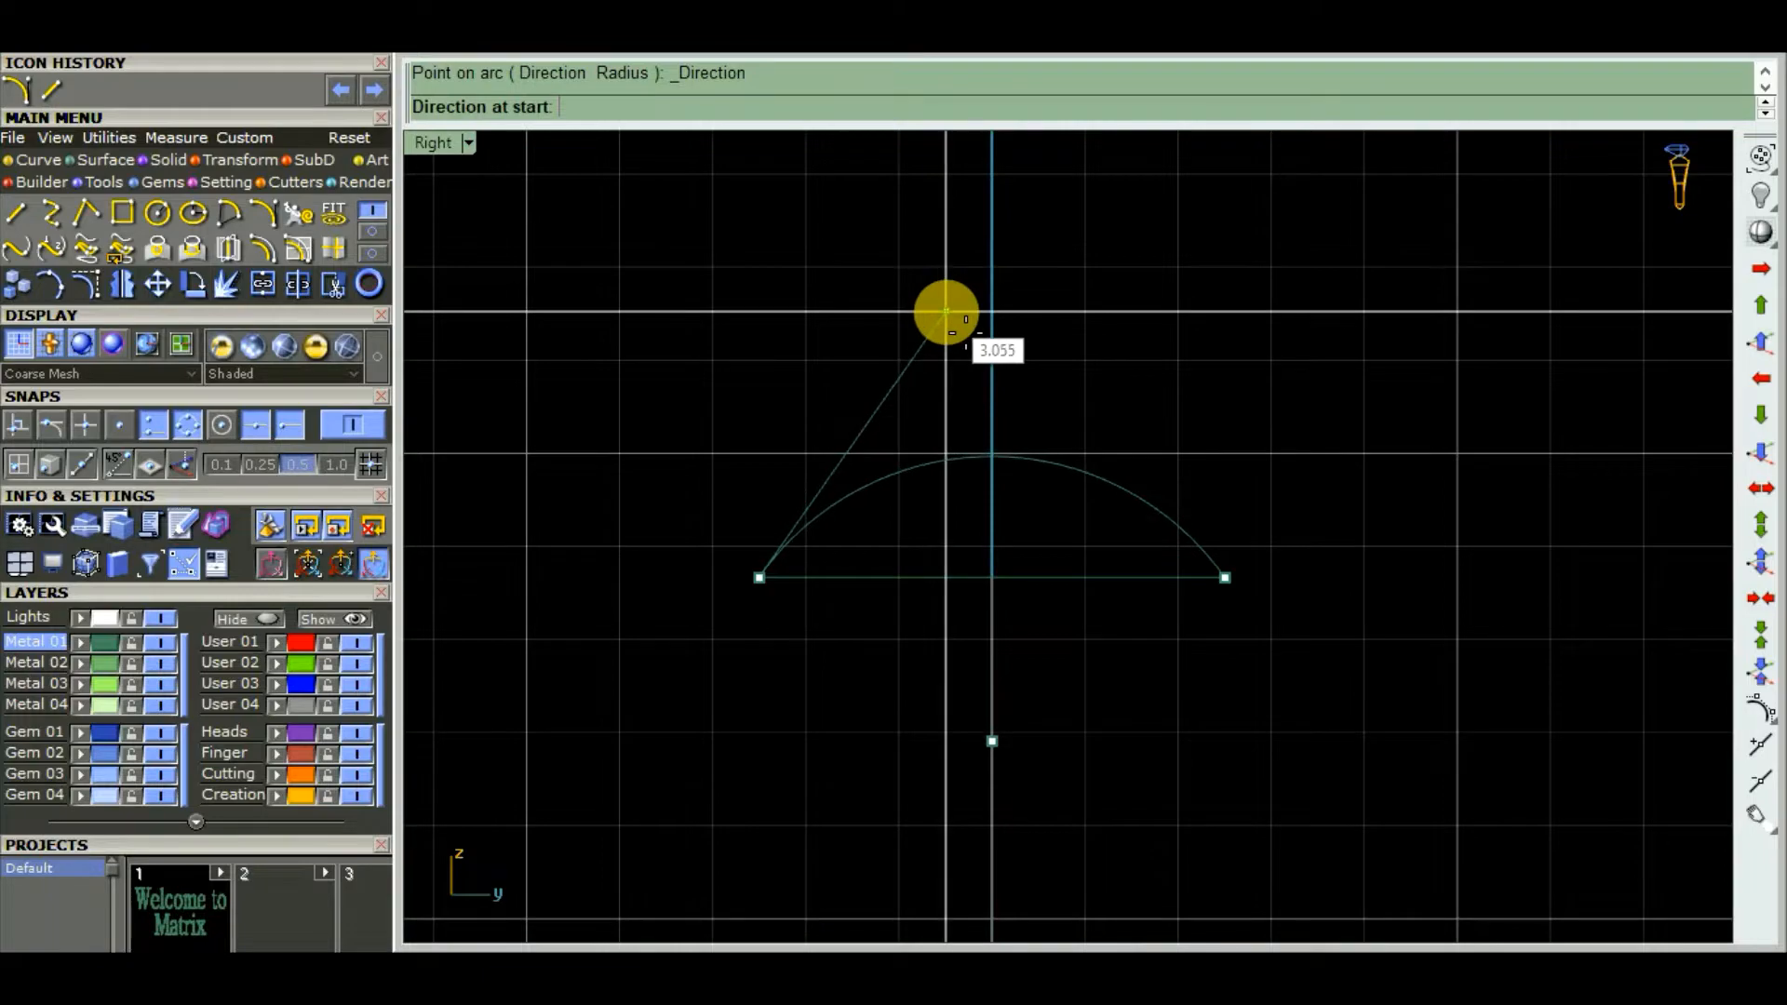
{"action": "left_click", "coordinate": [946, 312]}
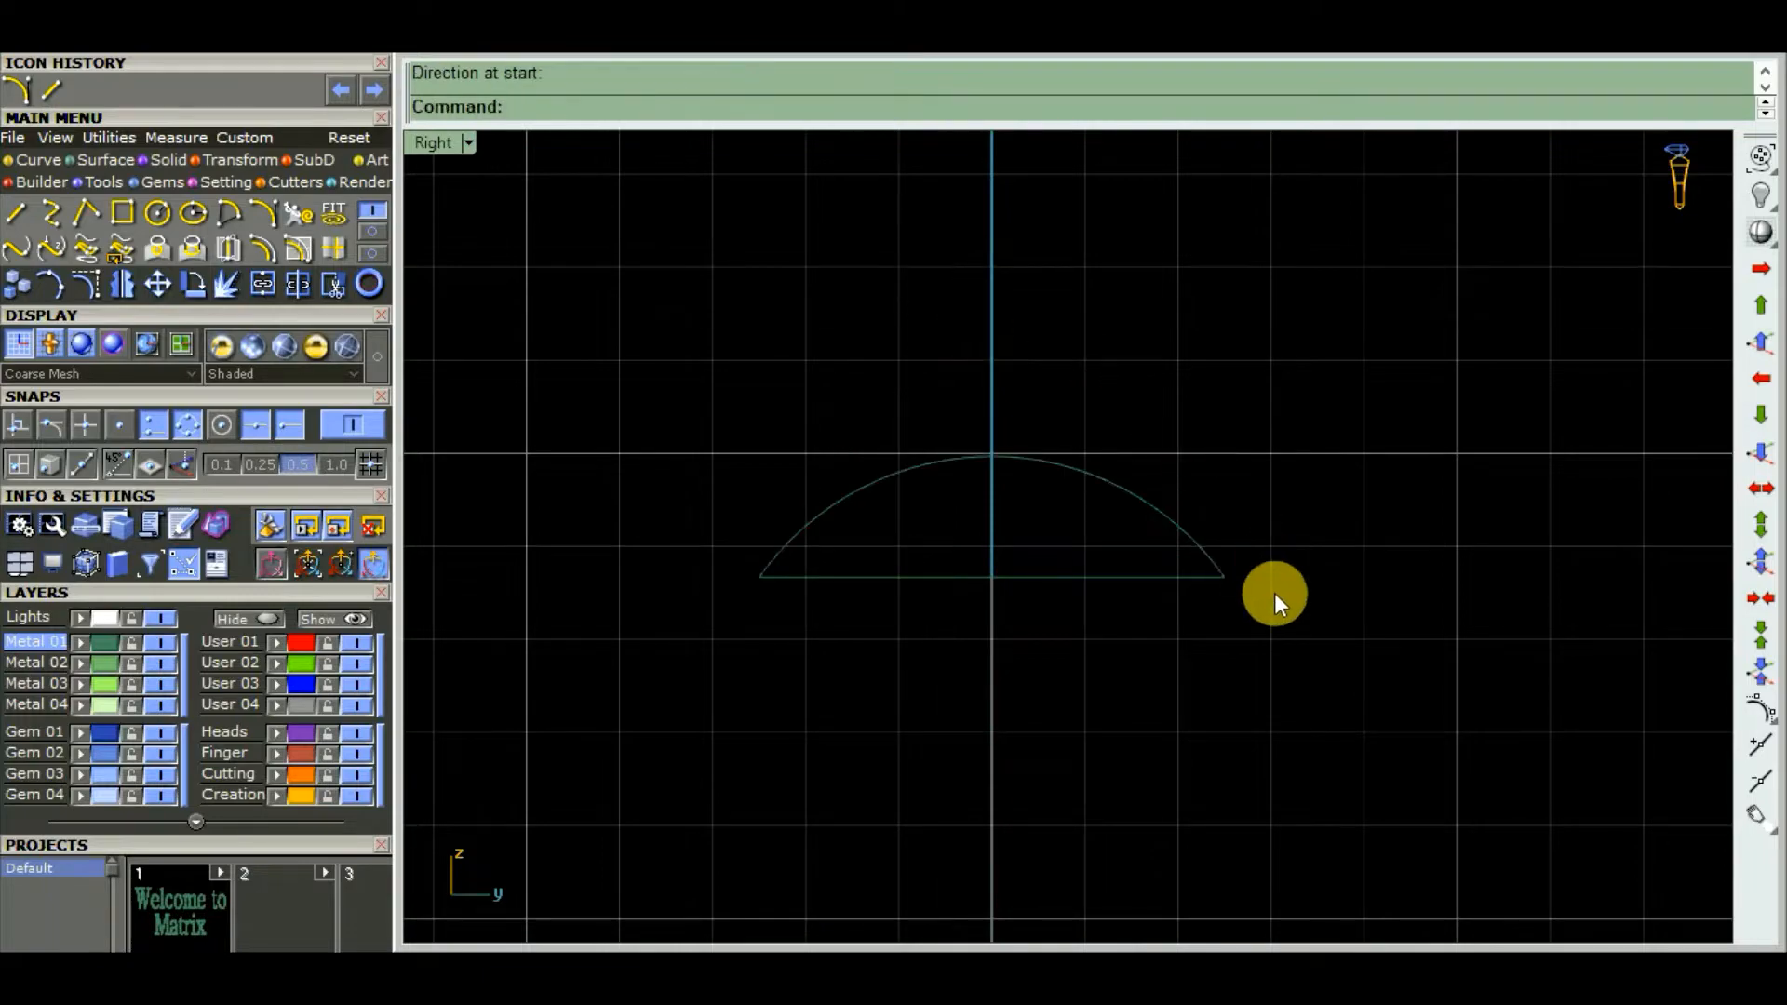
- Sweep the arc along the ring circle with Sweep 1 Rail, using Freeform style and unsimplified cross-sections
{"action": "key", "text": "ctrl+F4"}
{"action": "right_click_drag", "start_coordinate": [1275, 593], "coordinate": [1275, 518]}
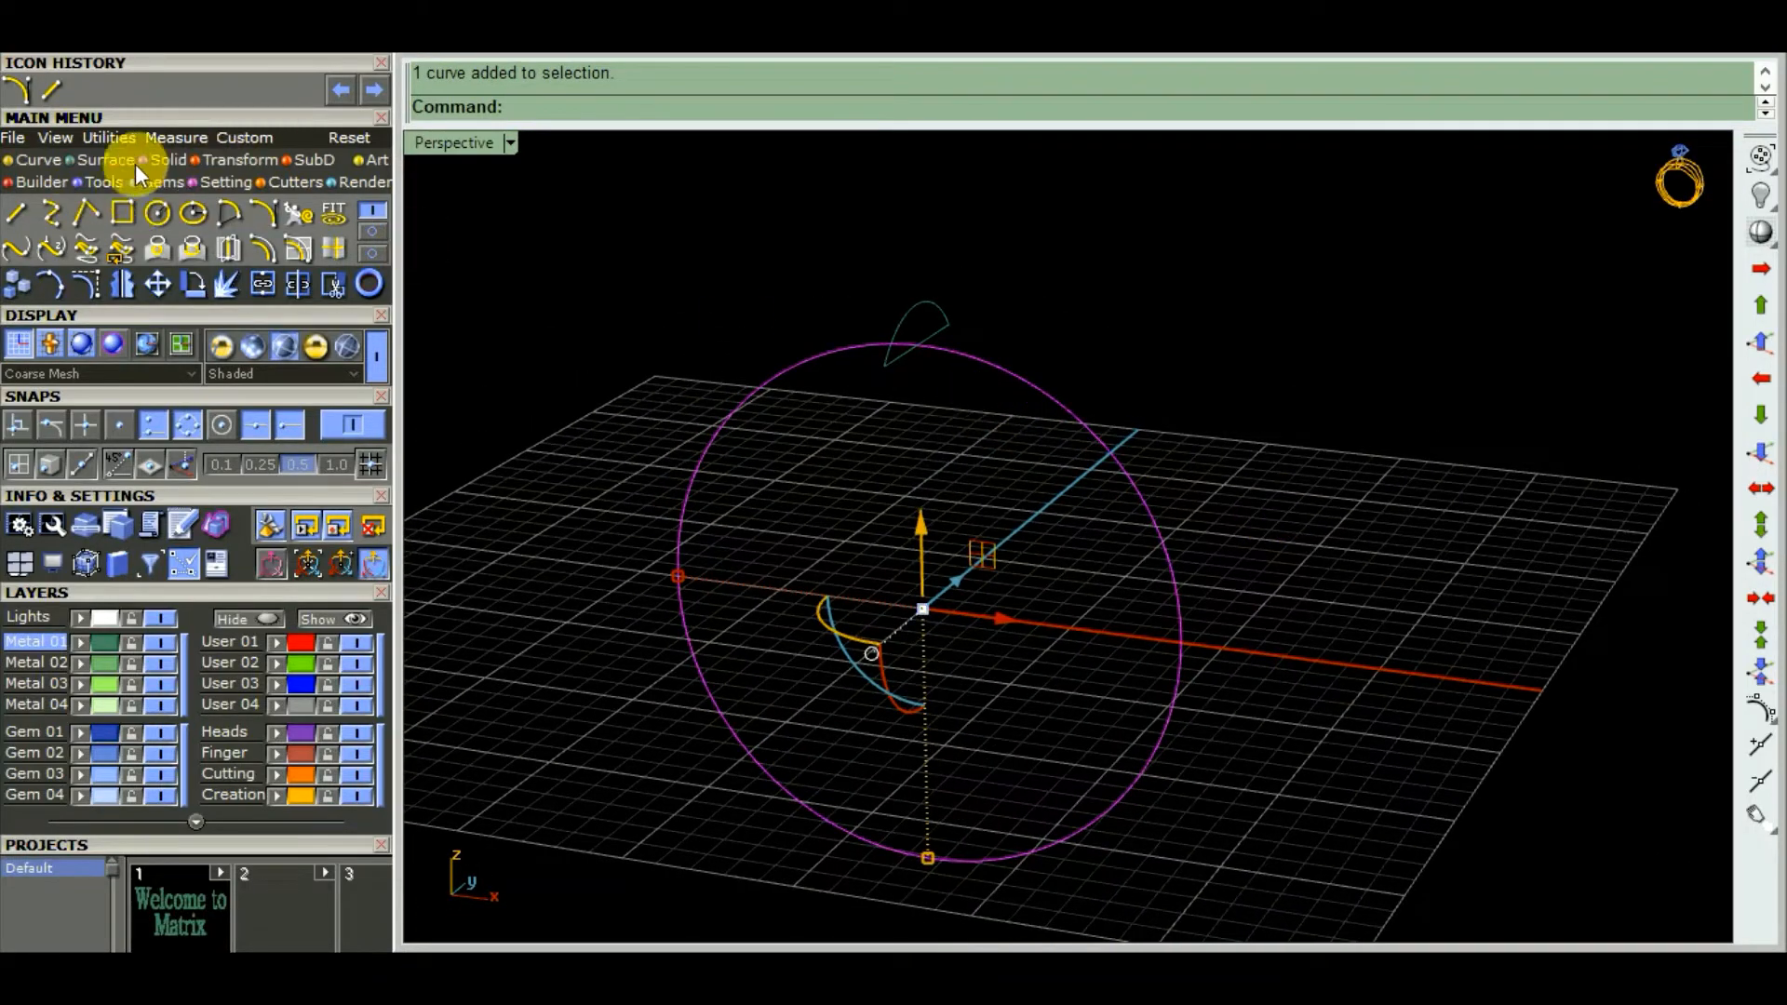
{"action": "left_click", "coordinate": [107, 156]}
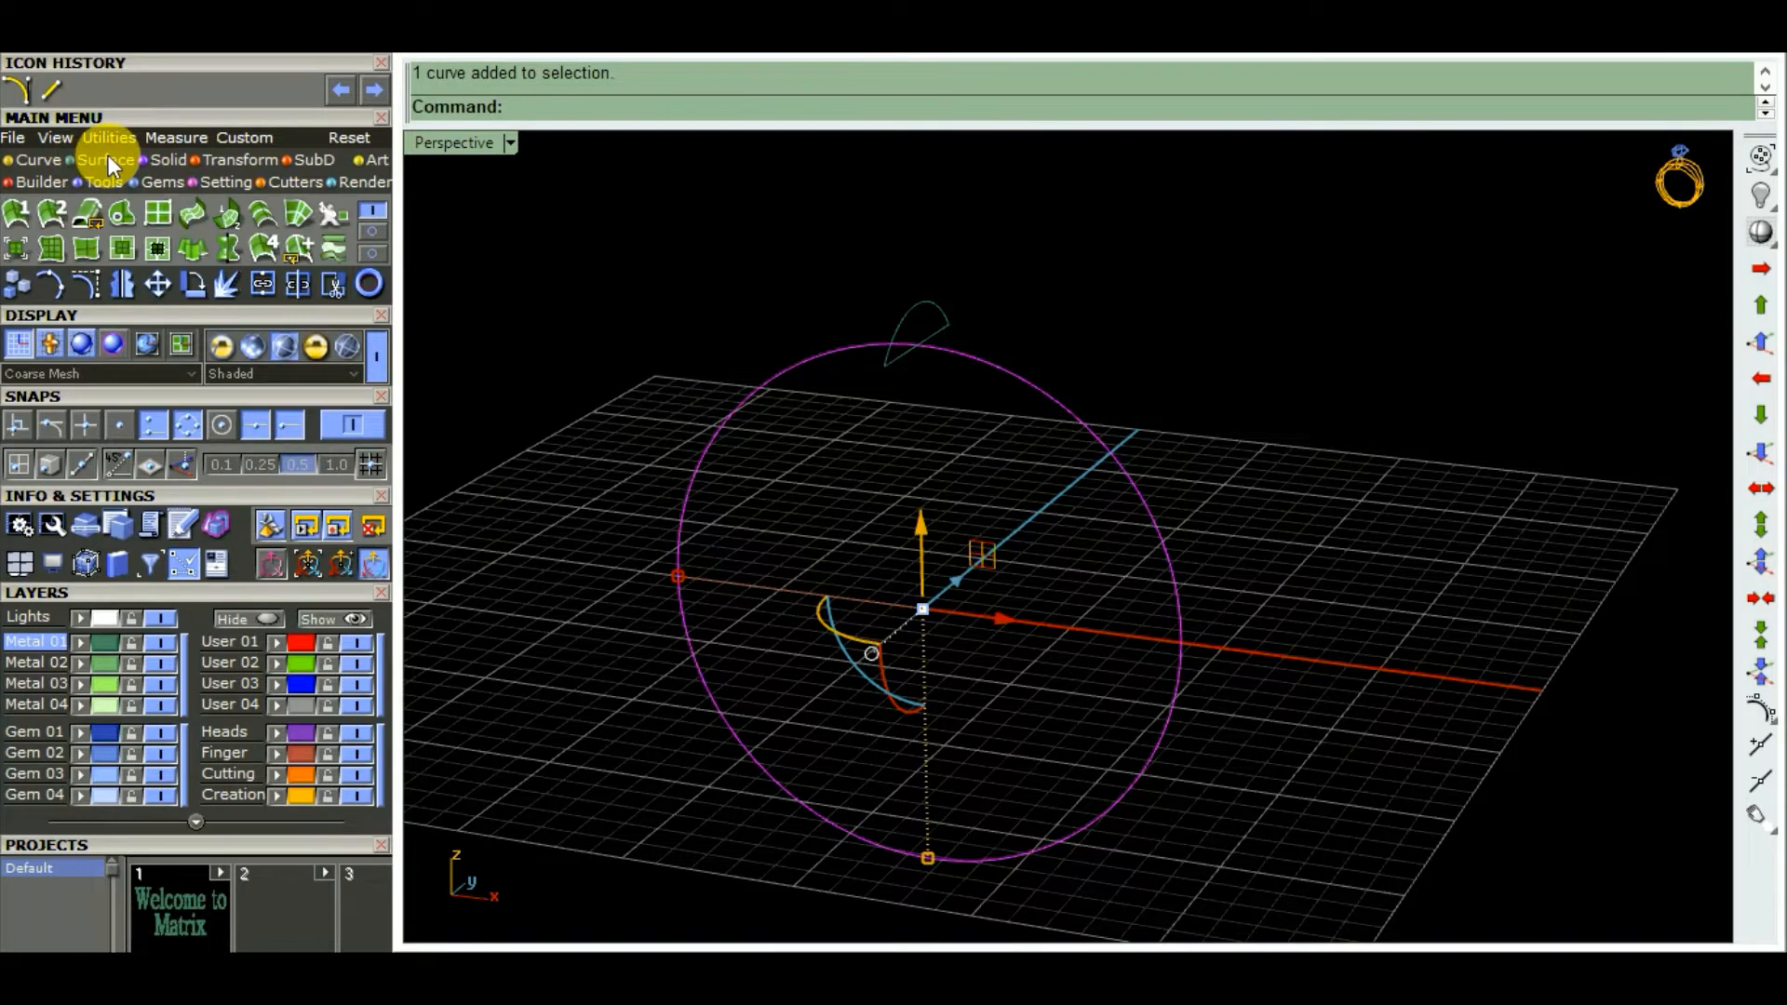
{"action": "left_click", "coordinate": [370, 233]}
{"action": "left_click", "coordinate": [378, 250]}
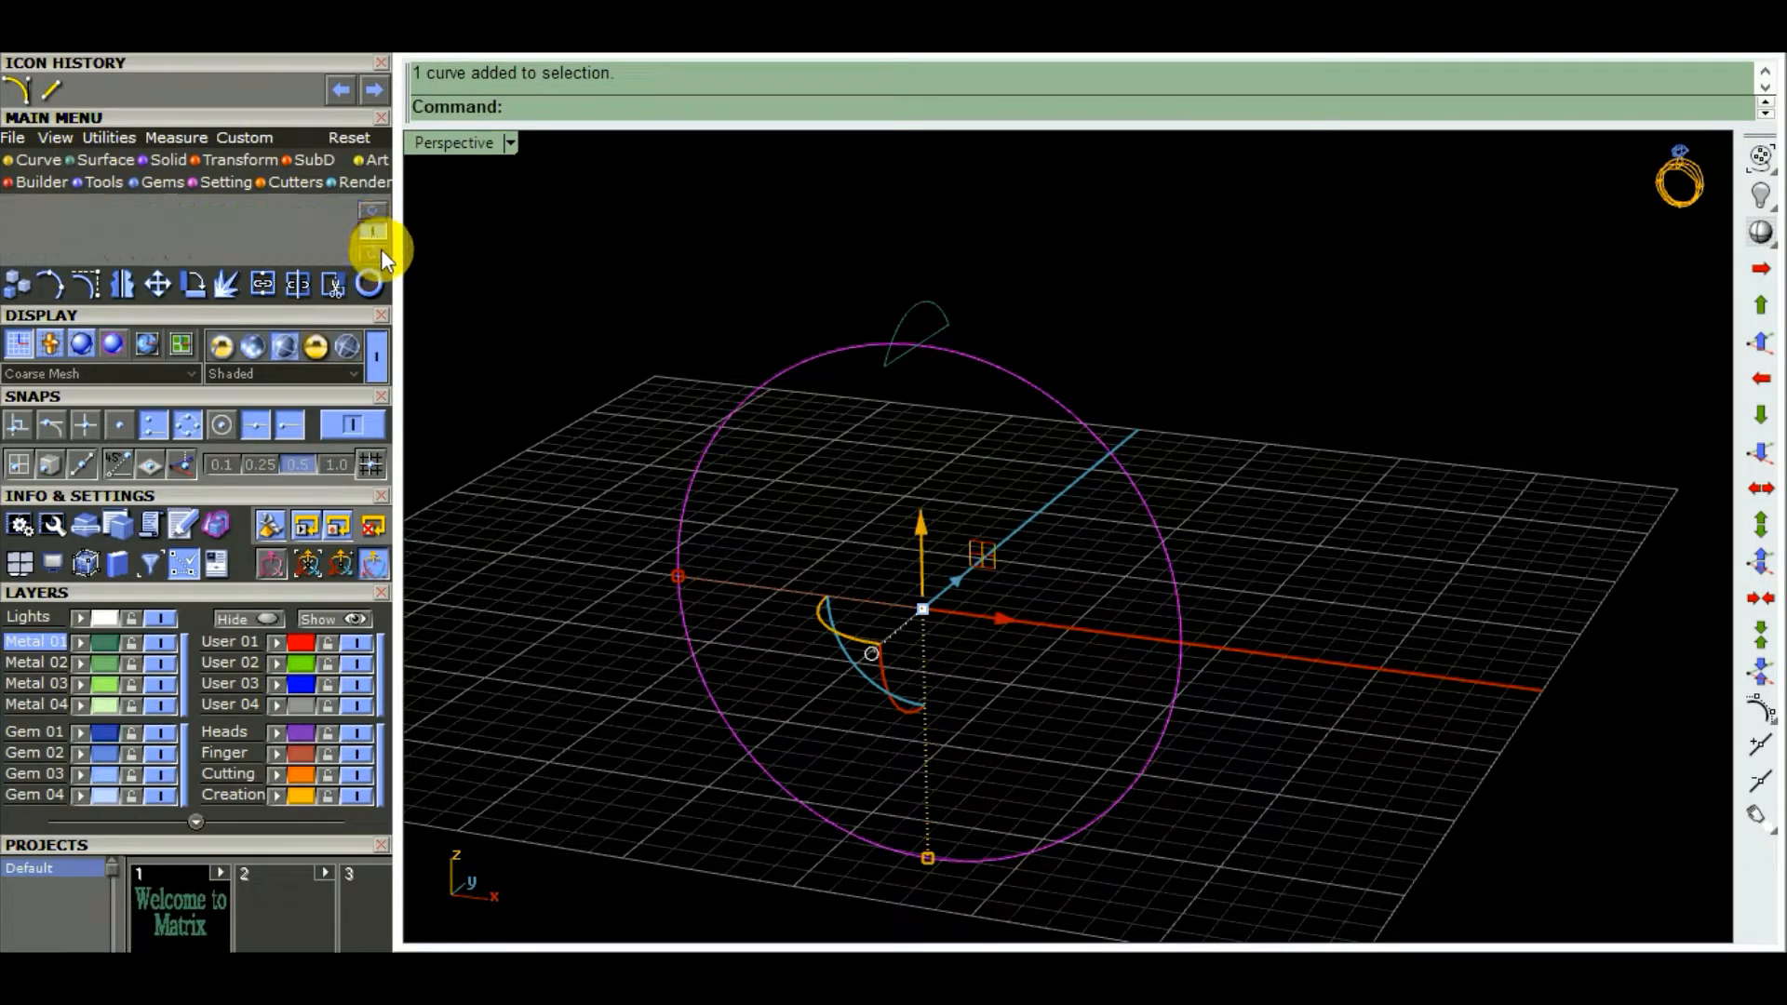
{"action": "left_click", "coordinate": [382, 249]}
{"action": "left_click", "coordinate": [380, 233]}
{"action": "left_click", "coordinate": [380, 233]}
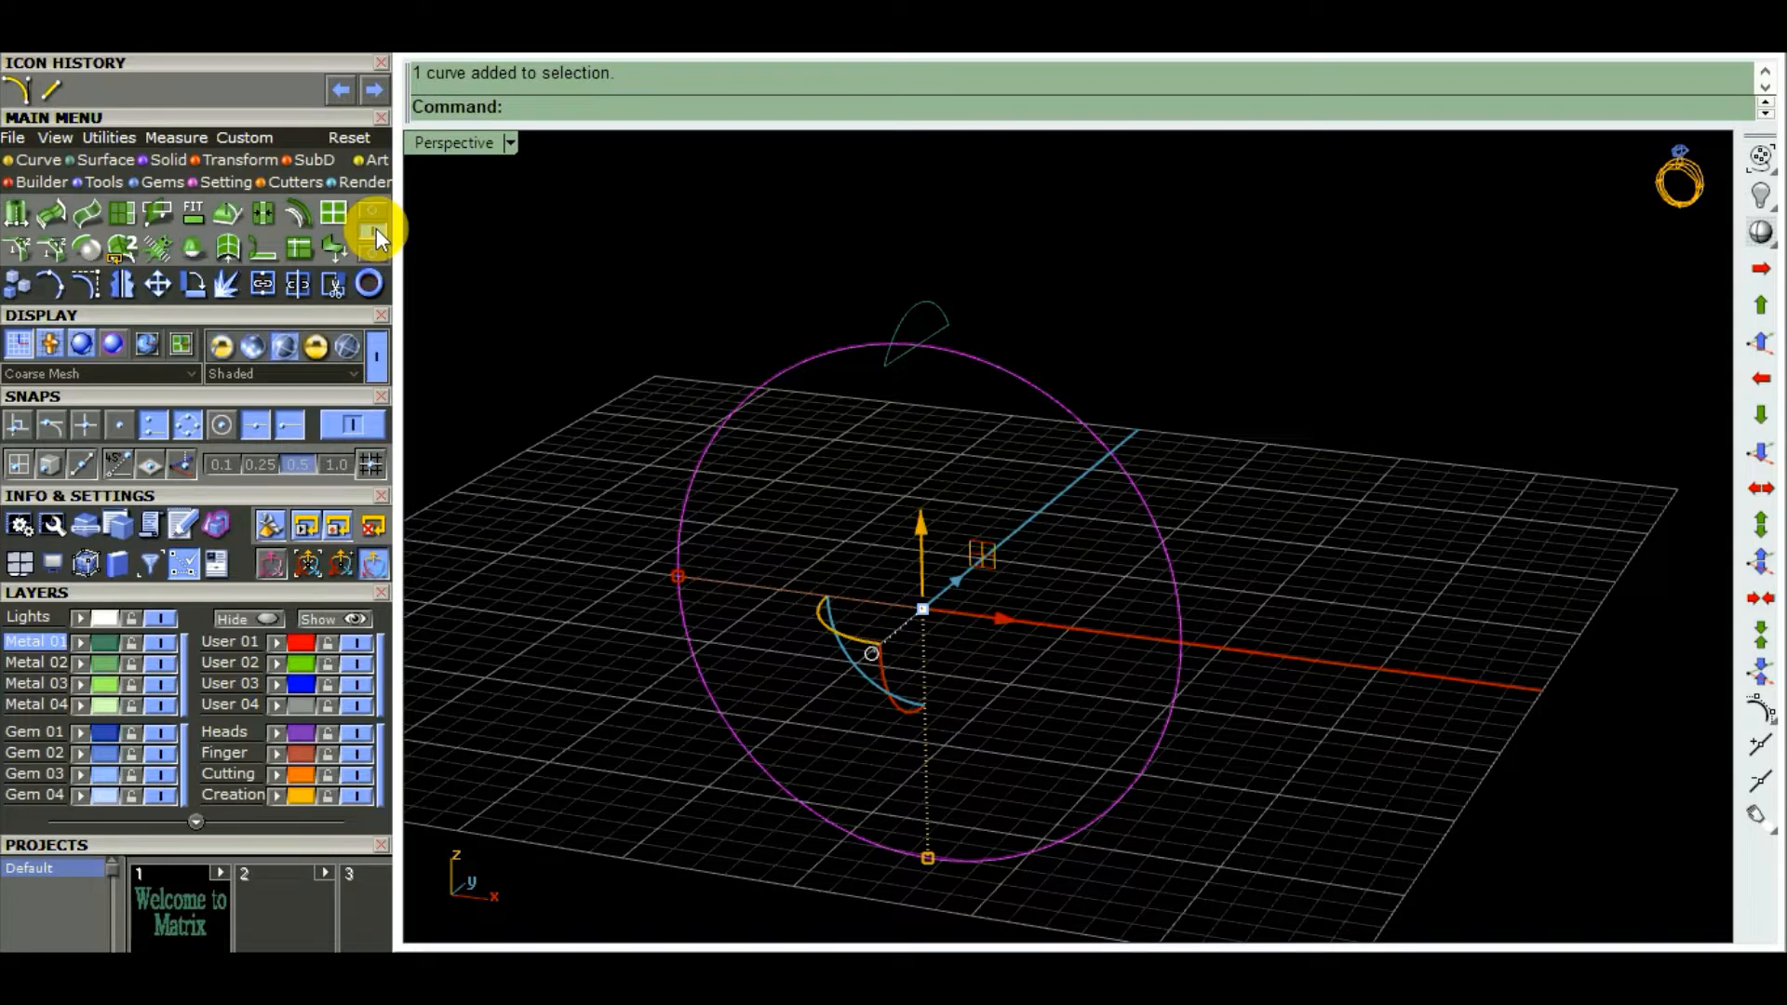
{"action": "left_click", "coordinate": [371, 215]}
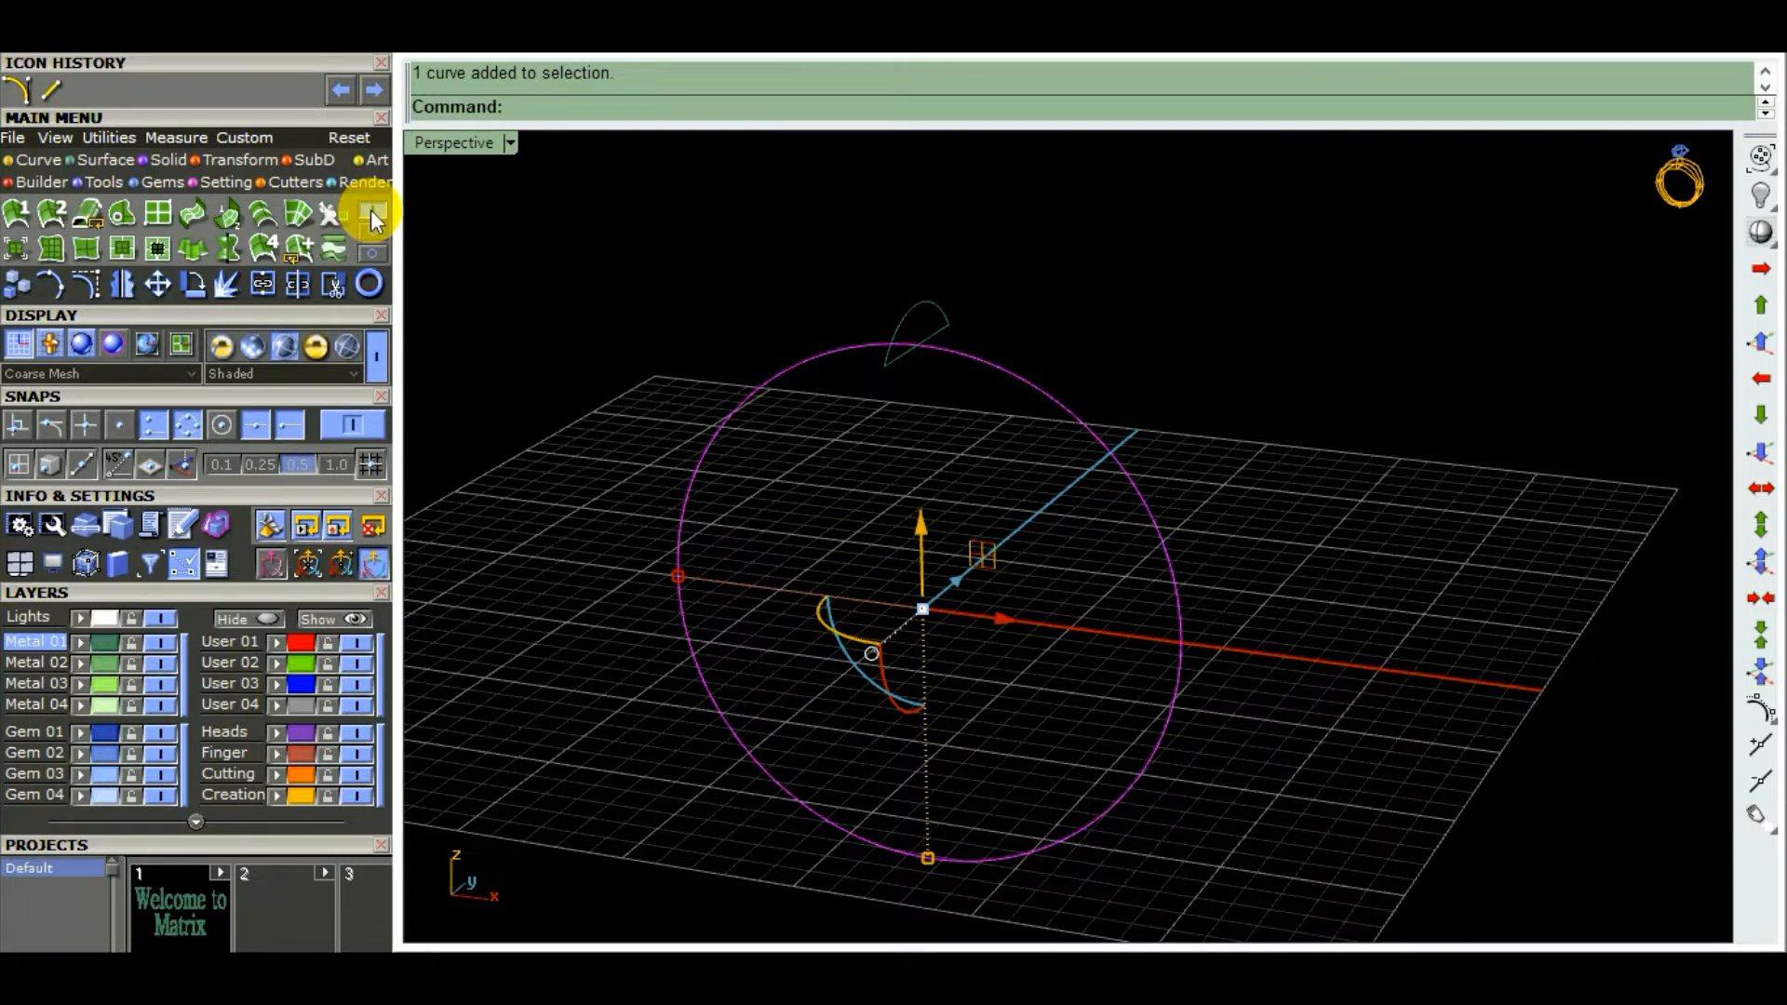
{"action": "left_click", "coordinate": [15, 221]}
{"action": "right_click_drag", "start_coordinate": [1616, 786], "coordinate": [1289, 693]}
{"action": "left_click", "coordinate": [944, 303]}
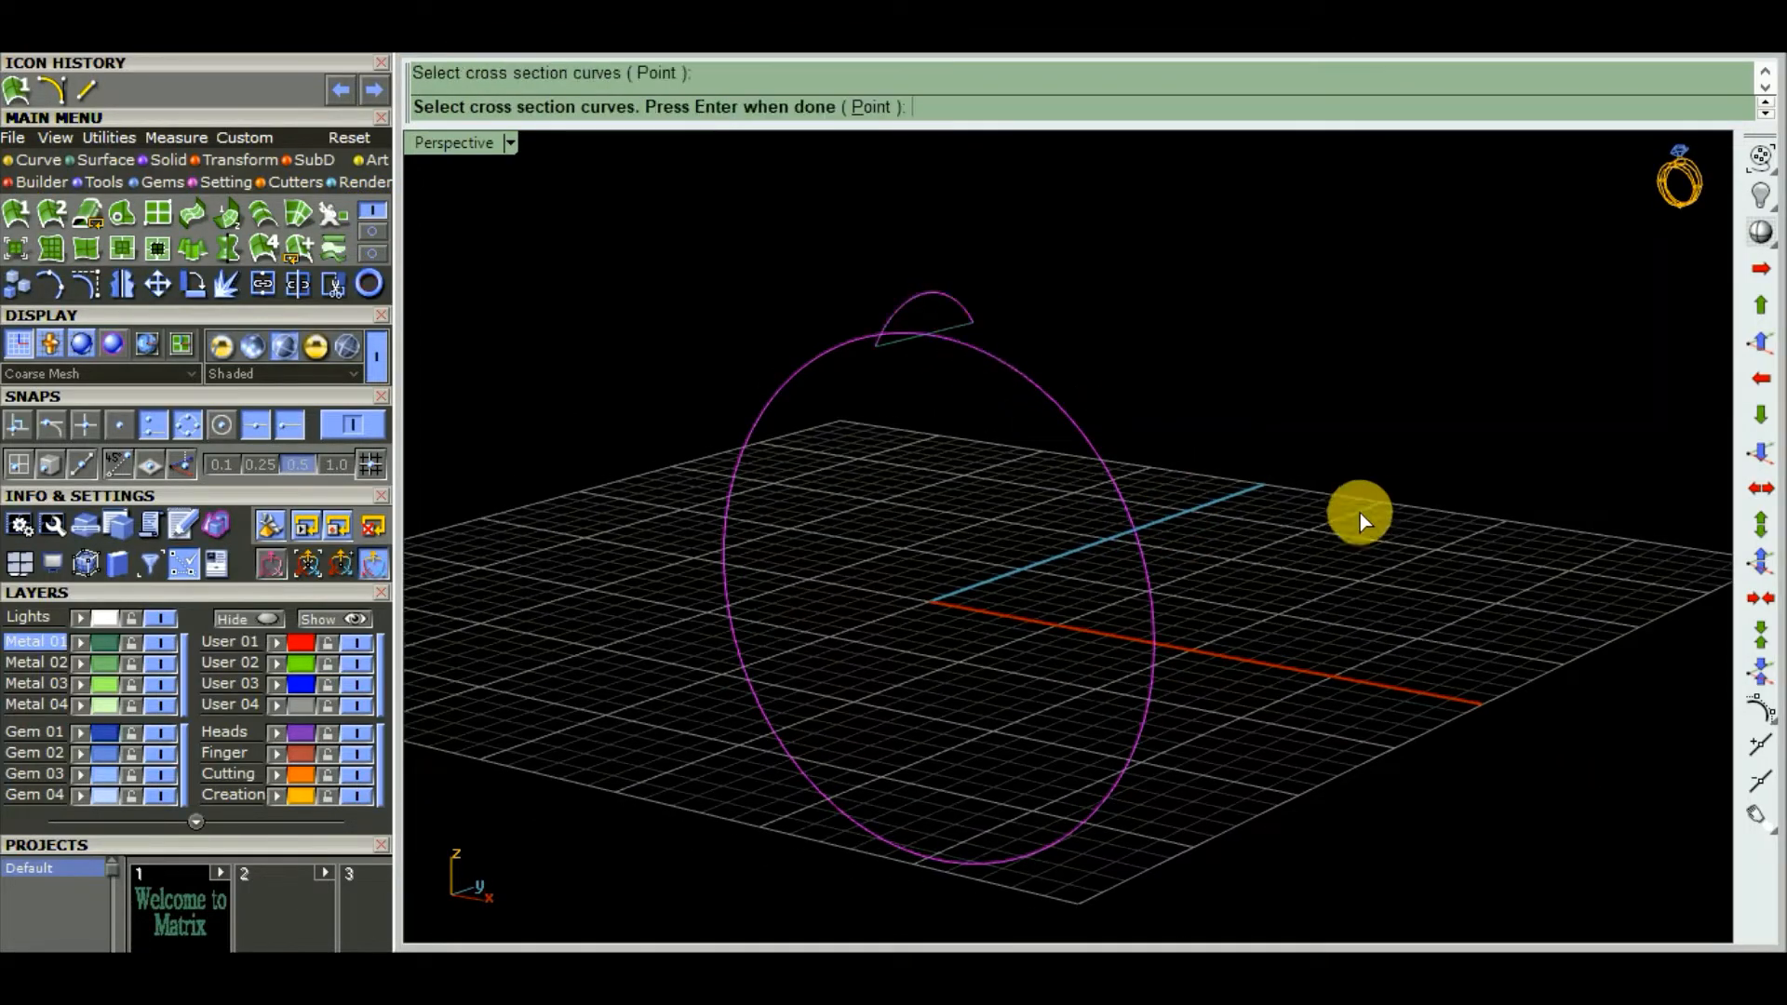
{"action": "right_click", "coordinate": [1357, 514]}
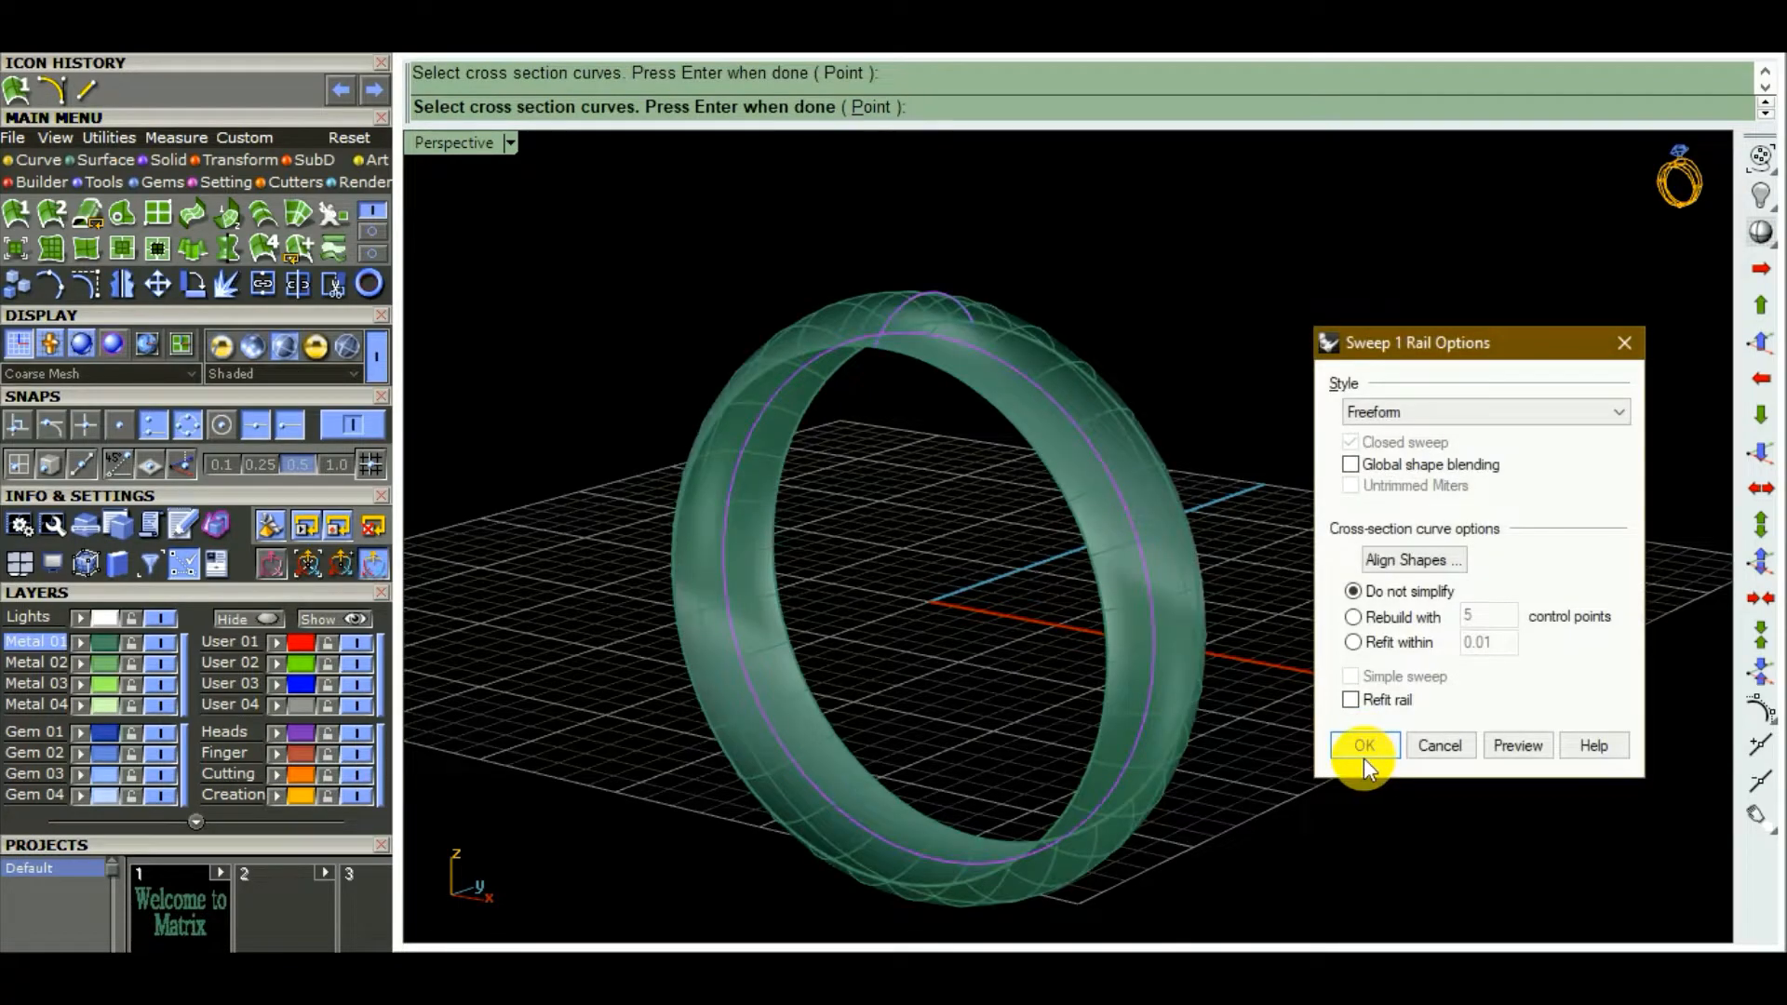
{"action": "left_click", "coordinate": [1360, 746]}
- Move the swept band surface to the Creation layer
{"action": "right_click_drag", "start_coordinate": [1393, 758], "coordinate": [1104, 626]}
{"action": "left_click", "coordinate": [1036, 605]}
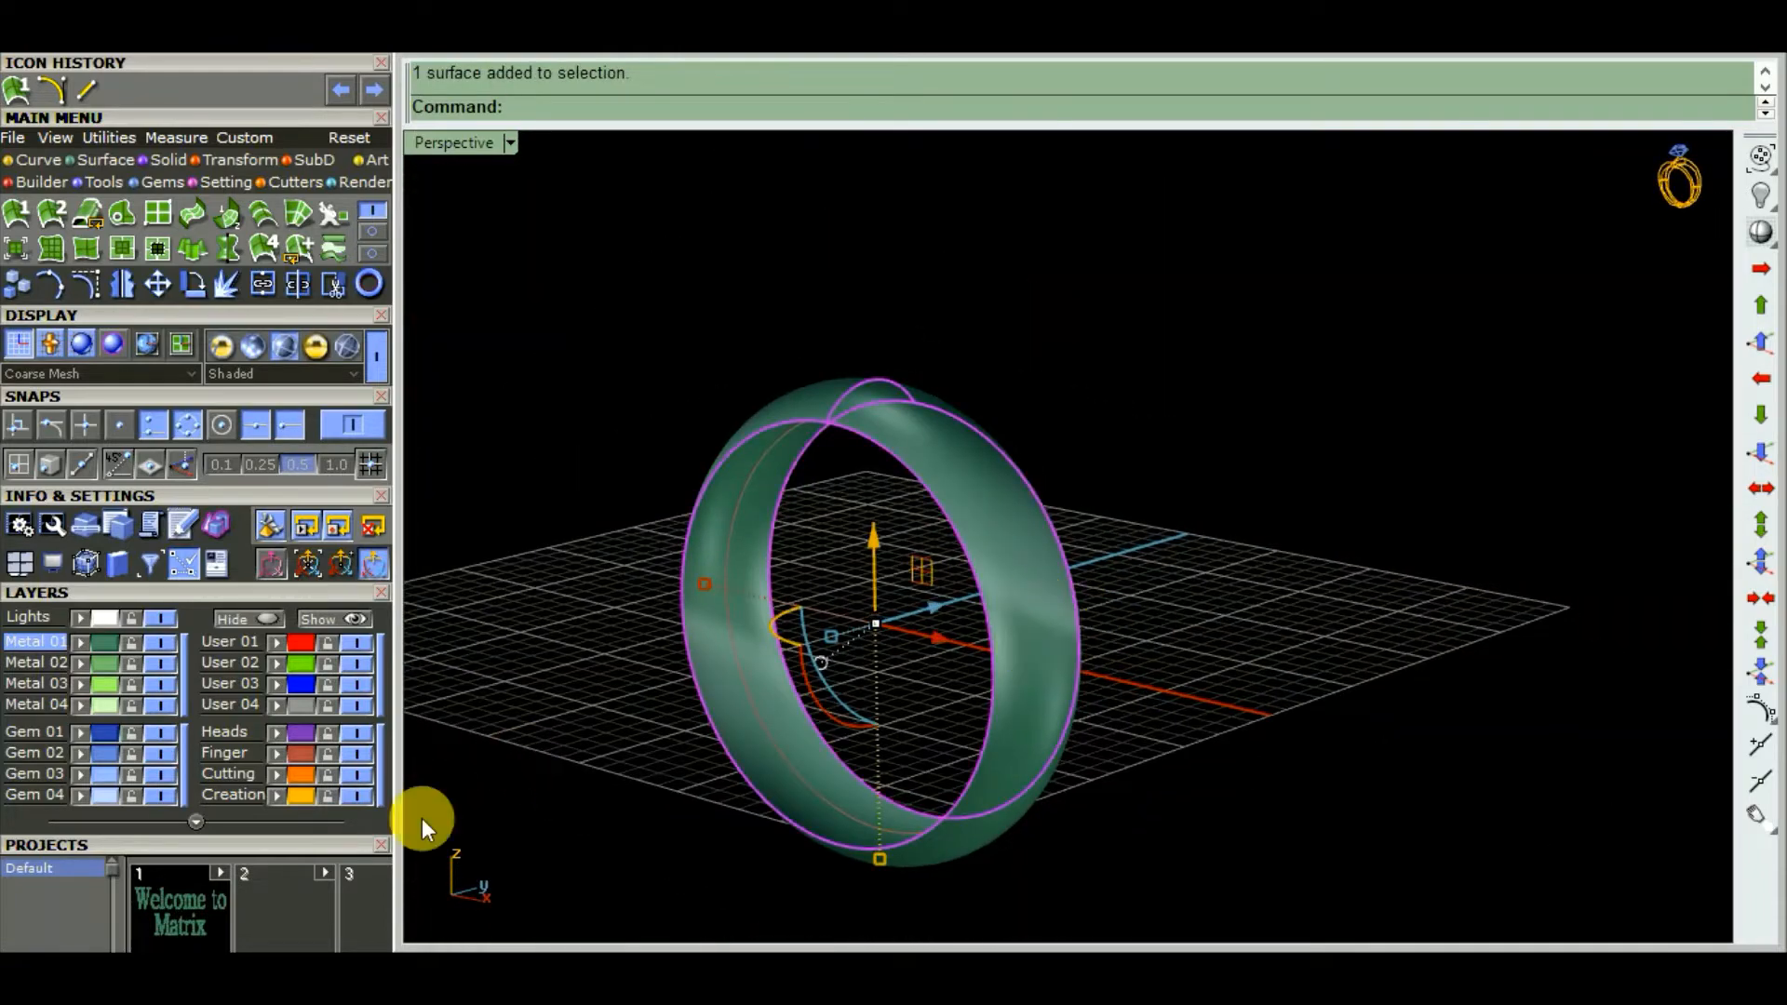
{"action": "left_click", "coordinate": [277, 795]}
{"action": "right_click_drag", "start_coordinate": [1027, 696], "coordinate": [1031, 577]}
{"action": "left_click", "coordinate": [1037, 505]}
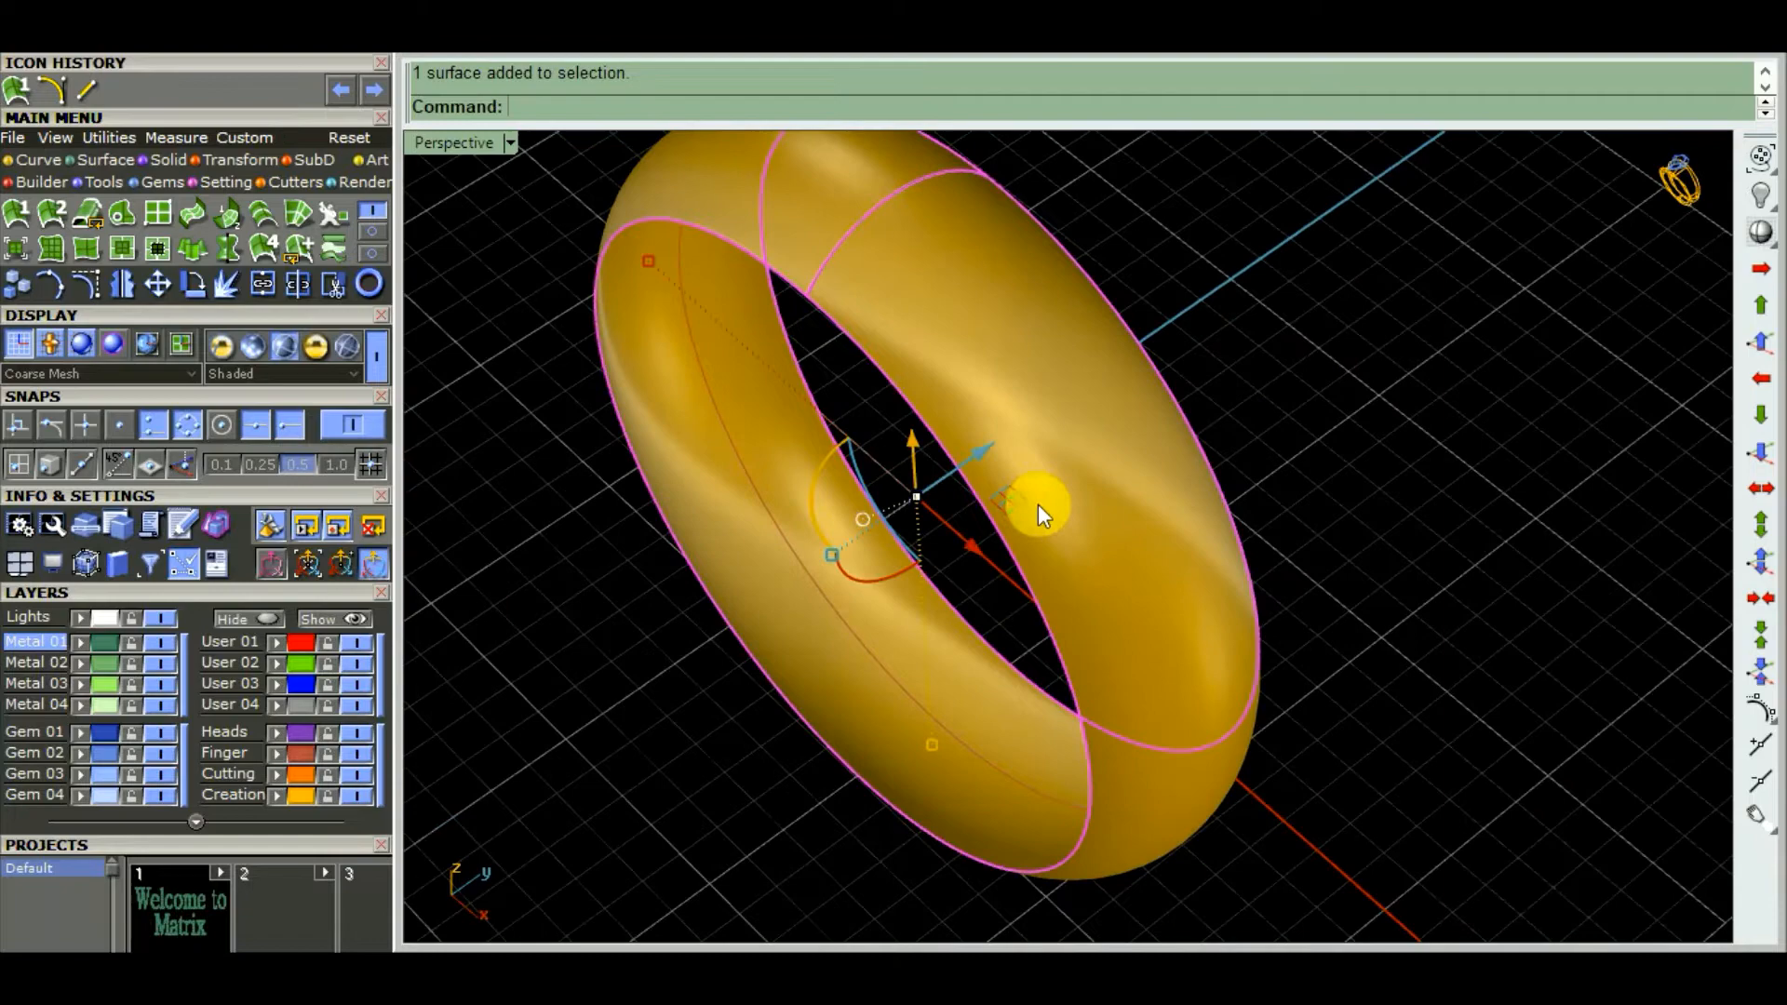
- Switch the Perspective viewport to shaded display and examine the band up close and from several angles
{"action": "left_click", "coordinate": [316, 346]}
{"action": "mouse_move", "coordinate": [694, 566]}
{"action": "right_mouse_down"}
{"action": "mouse_move", "coordinate": [702, 607]}
{"action": "mouse_move", "coordinate": [789, 479]}
{"action": "mouse_move", "coordinate": [1265, 435]}
{"action": "mouse_move", "coordinate": [1057, 450]}
{"action": "mouse_move", "coordinate": [586, 543]}
{"action": "mouse_move", "coordinate": [700, 540]}
{"action": "mouse_move", "coordinate": [1308, 415]}
{"action": "mouse_move", "coordinate": [912, 367]}
{"action": "mouse_move", "coordinate": [686, 529]}
{"action": "mouse_move", "coordinate": [717, 689]}
{"action": "mouse_move", "coordinate": [558, 518]}
{"action": "mouse_move", "coordinate": [933, 483]}
{"action": "mouse_move", "coordinate": [731, 526]}
{"action": "mouse_move", "coordinate": [810, 486]}
{"action": "mouse_move", "coordinate": [844, 521]}
{"action": "right_mouse_up"}
{"action": "scroll", "coordinate": [732, 526], "scroll_direction": "up", "scroll_amount": 5}
{"action": "scroll", "coordinate": [809, 487], "scroll_direction": "down", "scroll_amount": 4}
{"action": "key", "text": "Escape"}
{"action": "scroll", "coordinate": [817, 358], "scroll_direction": "up", "scroll_amount": 5}
{"action": "type", "text": "s"}
{"action": "key", "text": "Return"}
{"action": "scroll", "coordinate": [1007, 549], "scroll_direction": "up", "scroll_amount": 4}
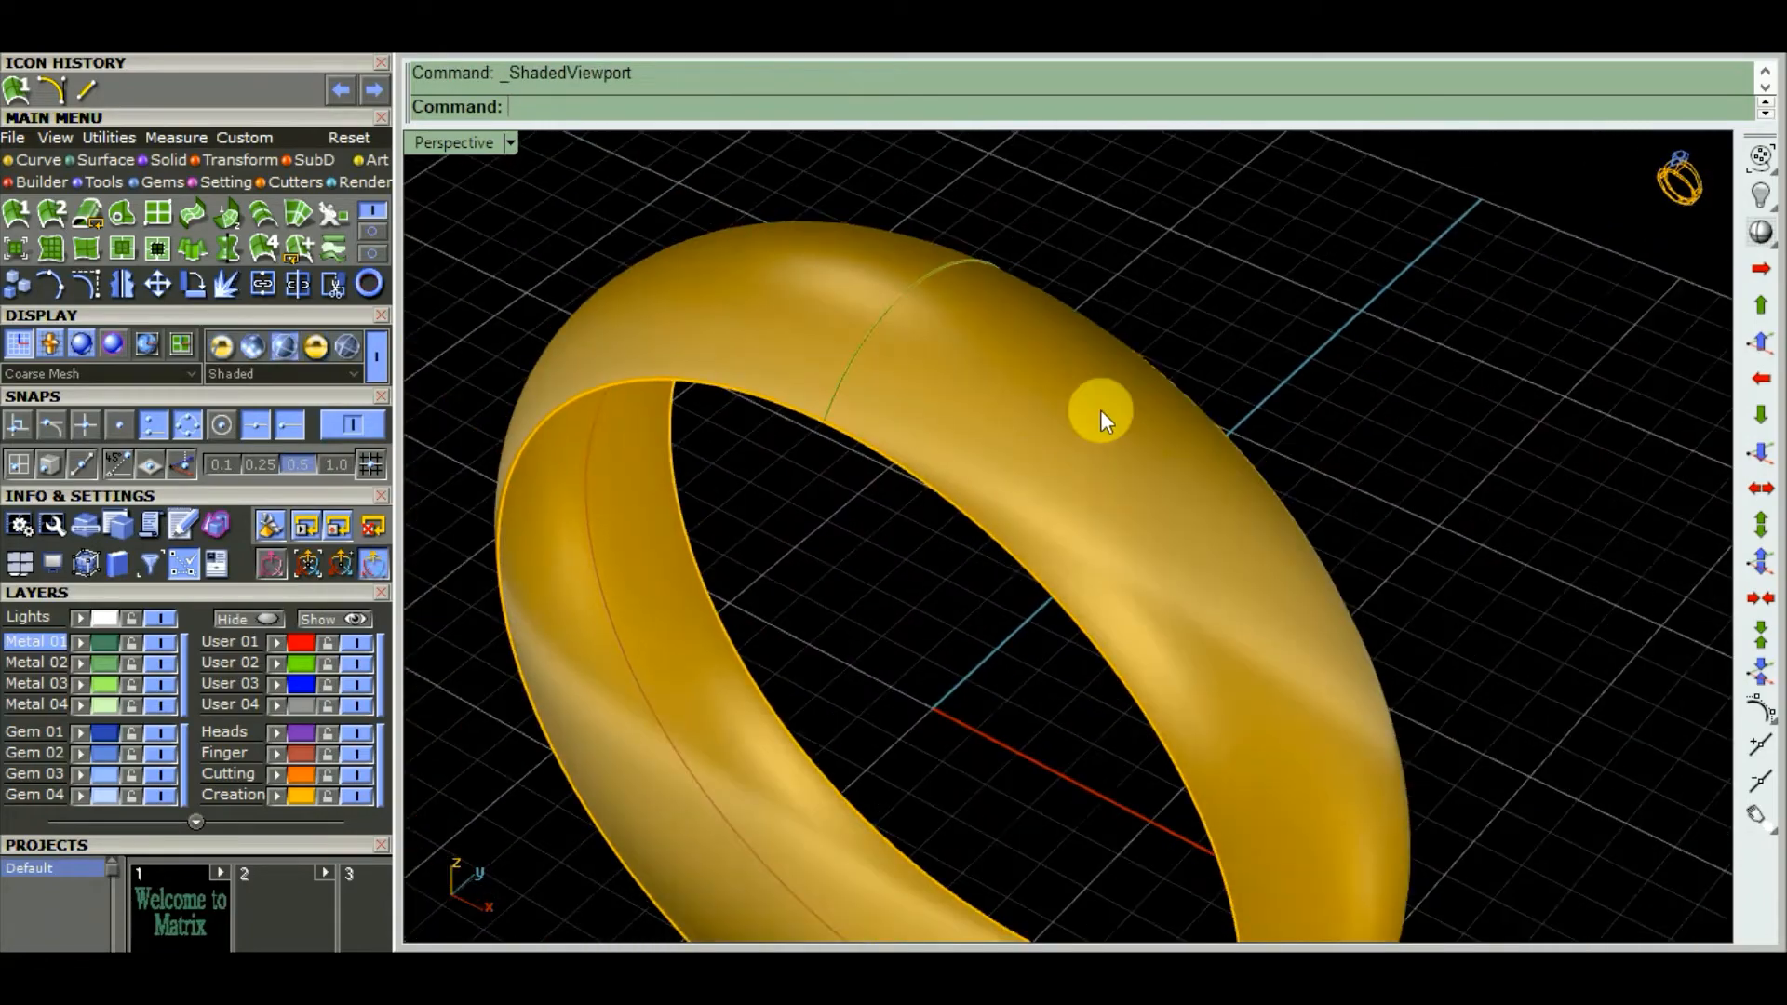
{"action": "right_click_drag", "start_coordinate": [1100, 409], "coordinate": [1120, 465]}
{"action": "scroll", "coordinate": [1120, 465], "scroll_direction": "down", "scroll_amount": 5}
{"action": "right_click_drag", "start_coordinate": [907, 541], "coordinate": [1054, 450]}
{"action": "scroll", "coordinate": [1053, 450], "scroll_direction": "down", "scroll_amount": 4}
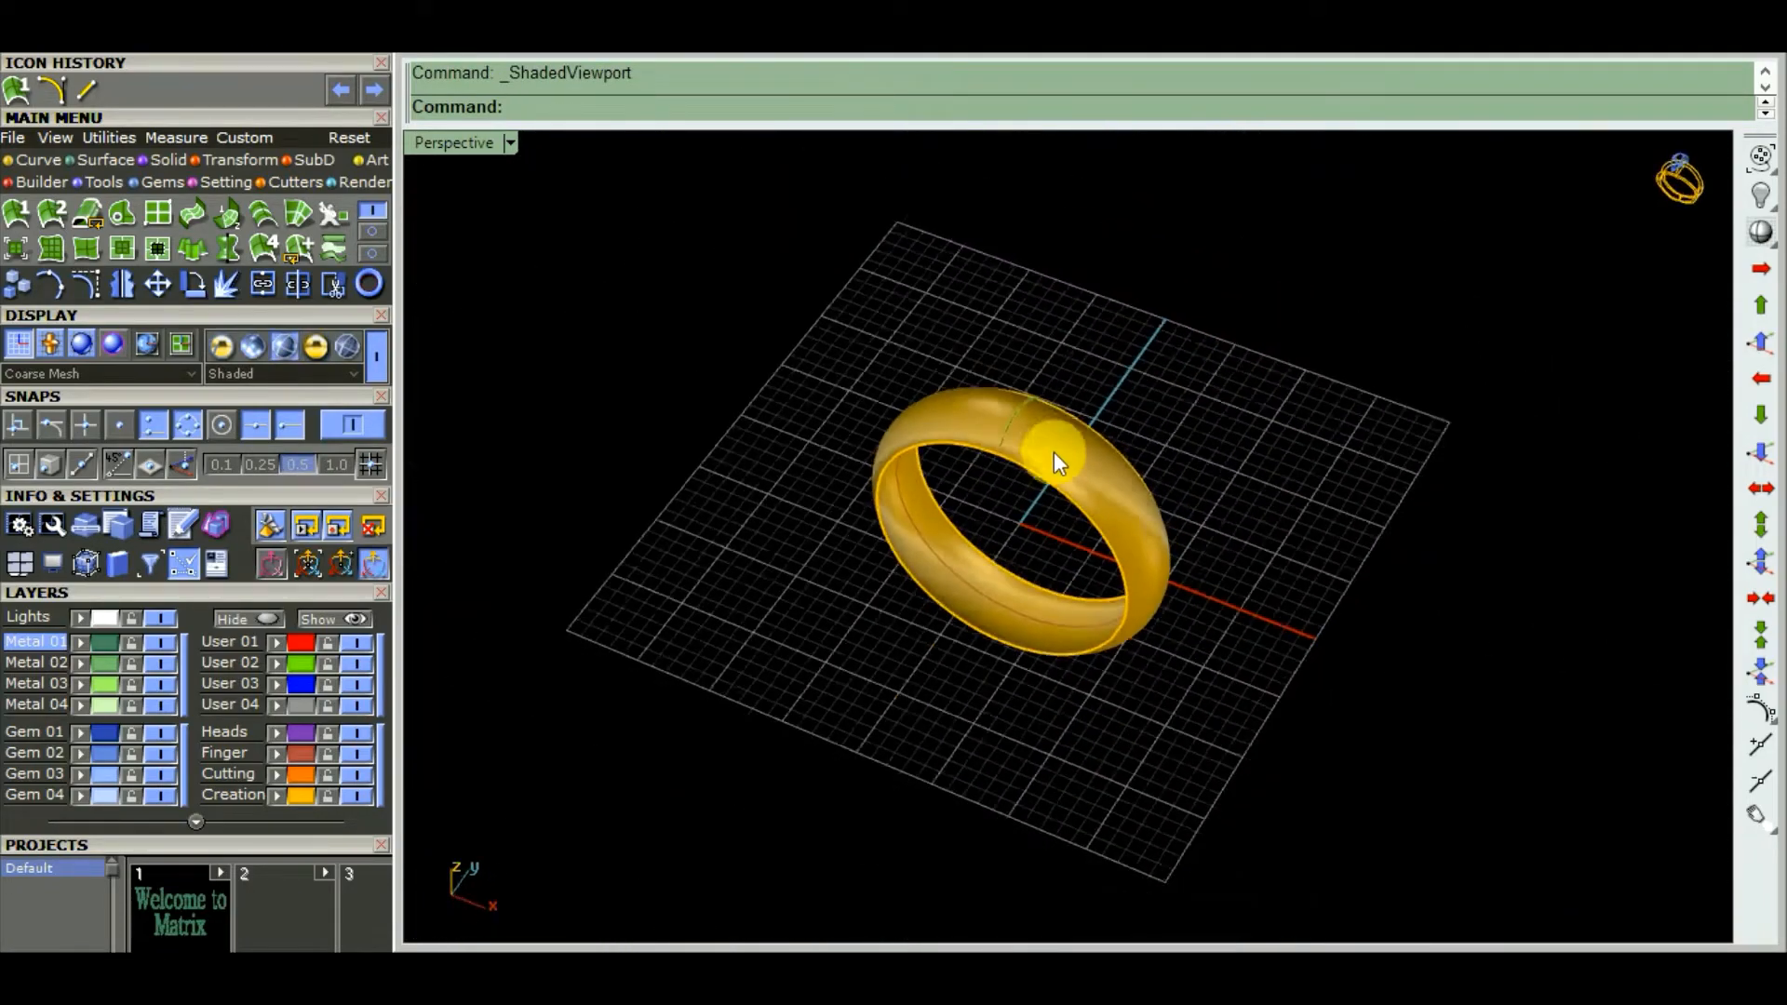
{"action": "scroll", "coordinate": [1054, 450], "scroll_direction": "up", "scroll_amount": 3}
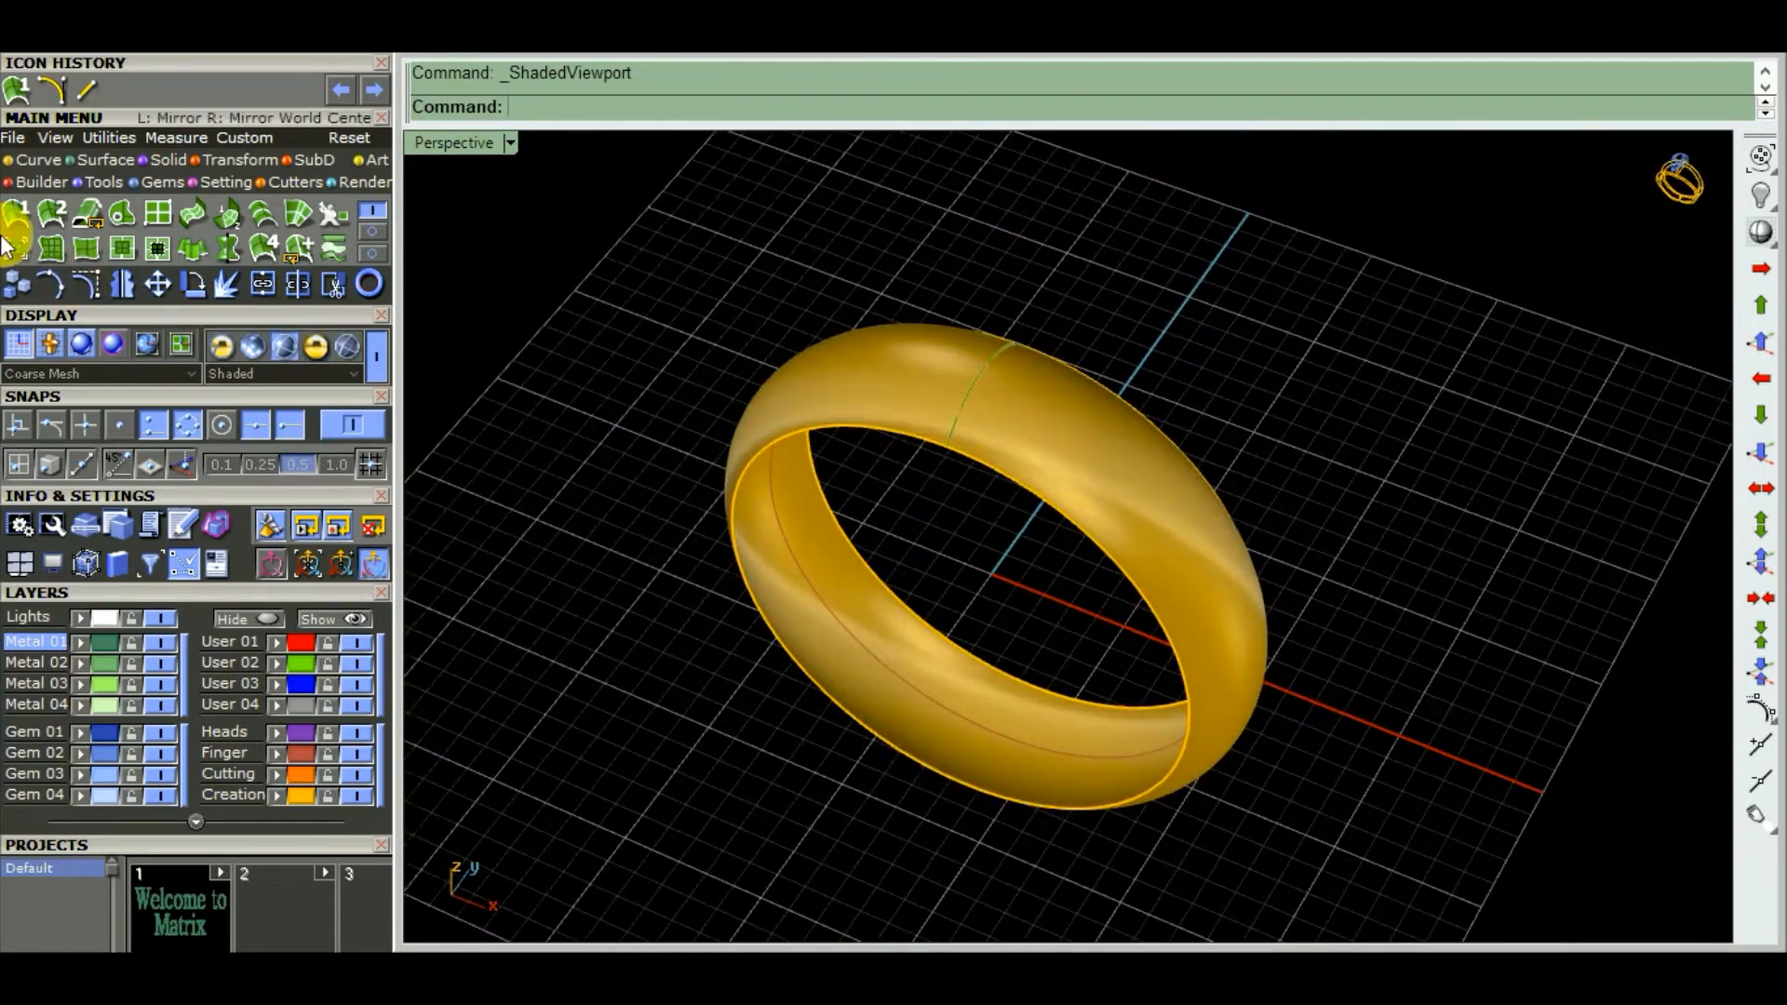
- Open the Smart Pattern tool and detach its controls so they float beside the ring model
{"action": "left_click", "coordinate": [239, 162]}
{"action": "left_click", "coordinate": [160, 249]}
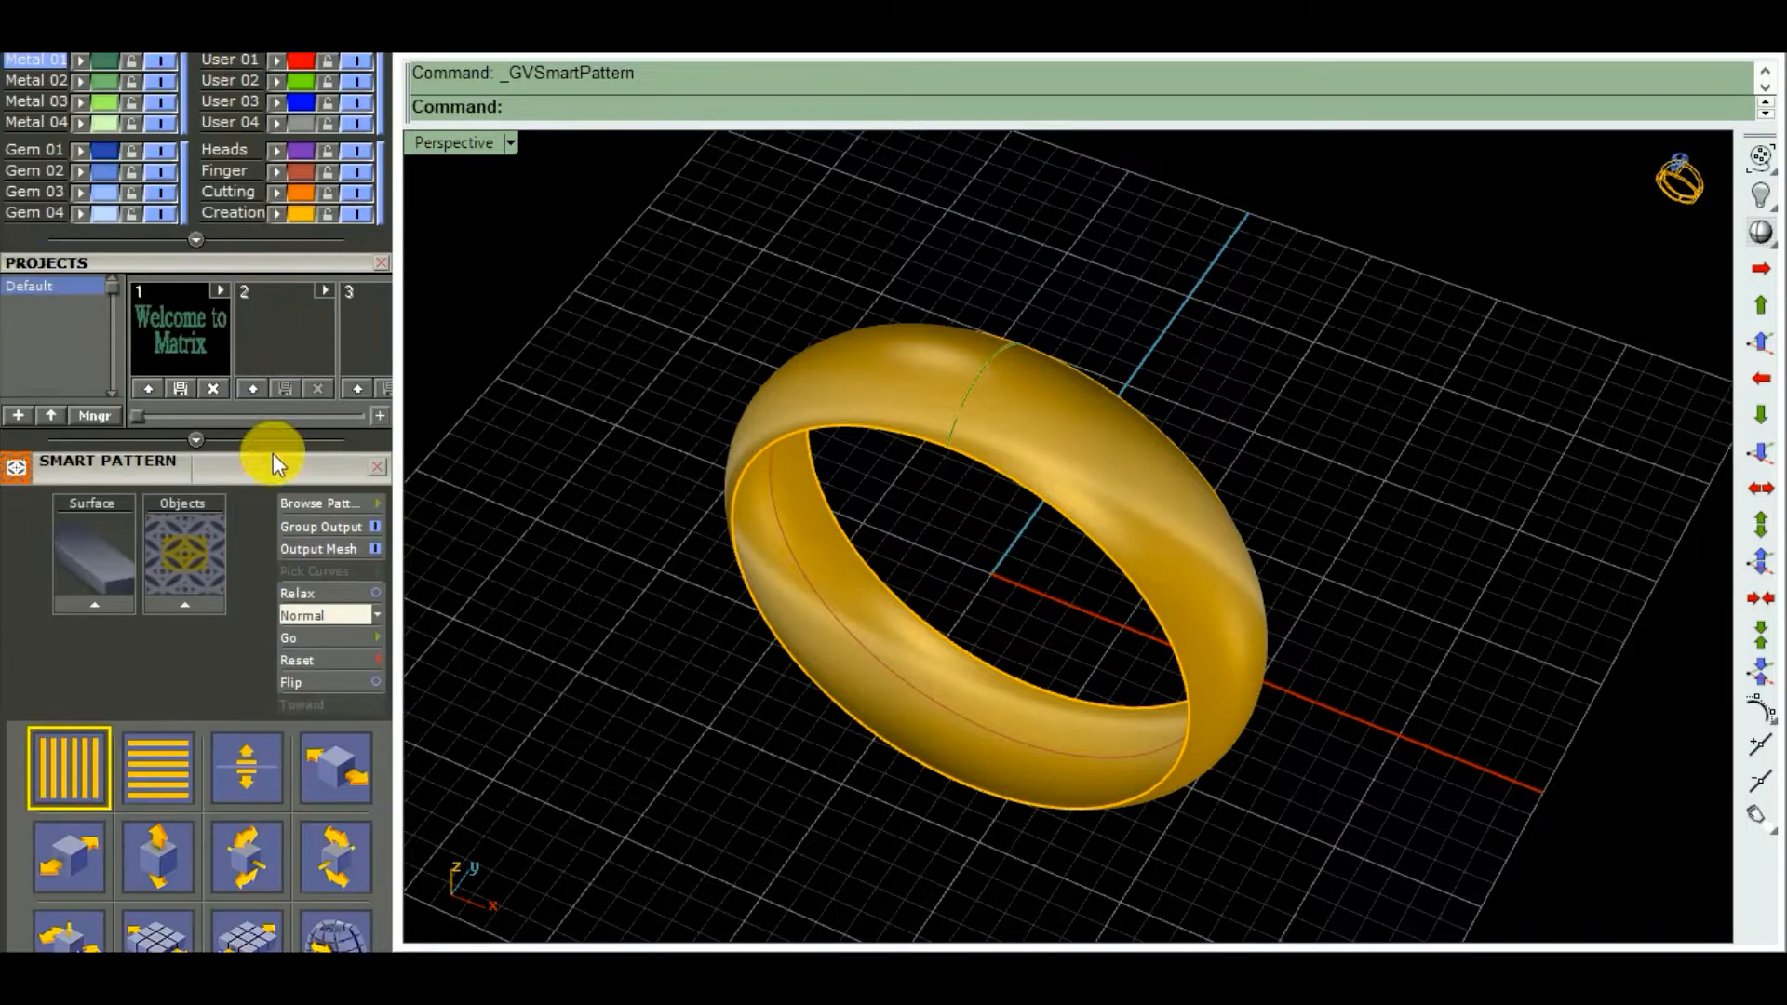
{"action": "left_click_drag", "start_coordinate": [260, 473], "coordinate": [1566, 72]}
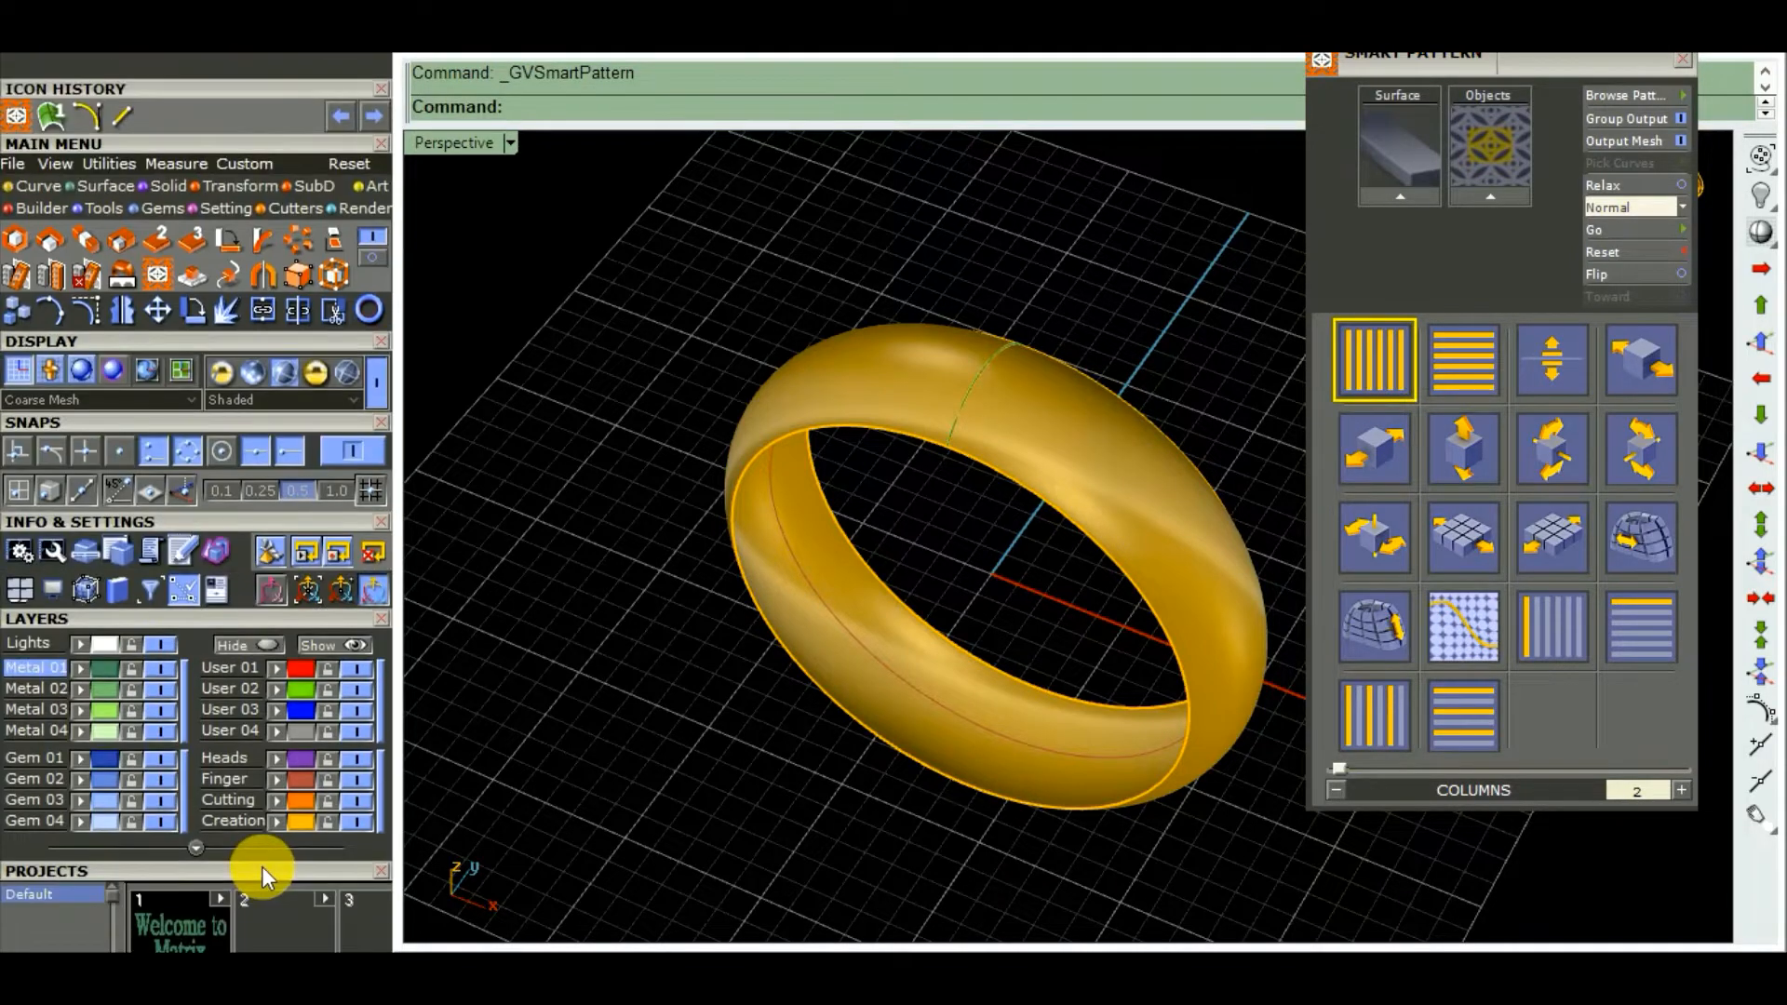
{"action": "scroll", "coordinate": [567, 573], "scroll_direction": "down", "scroll_amount": 6}
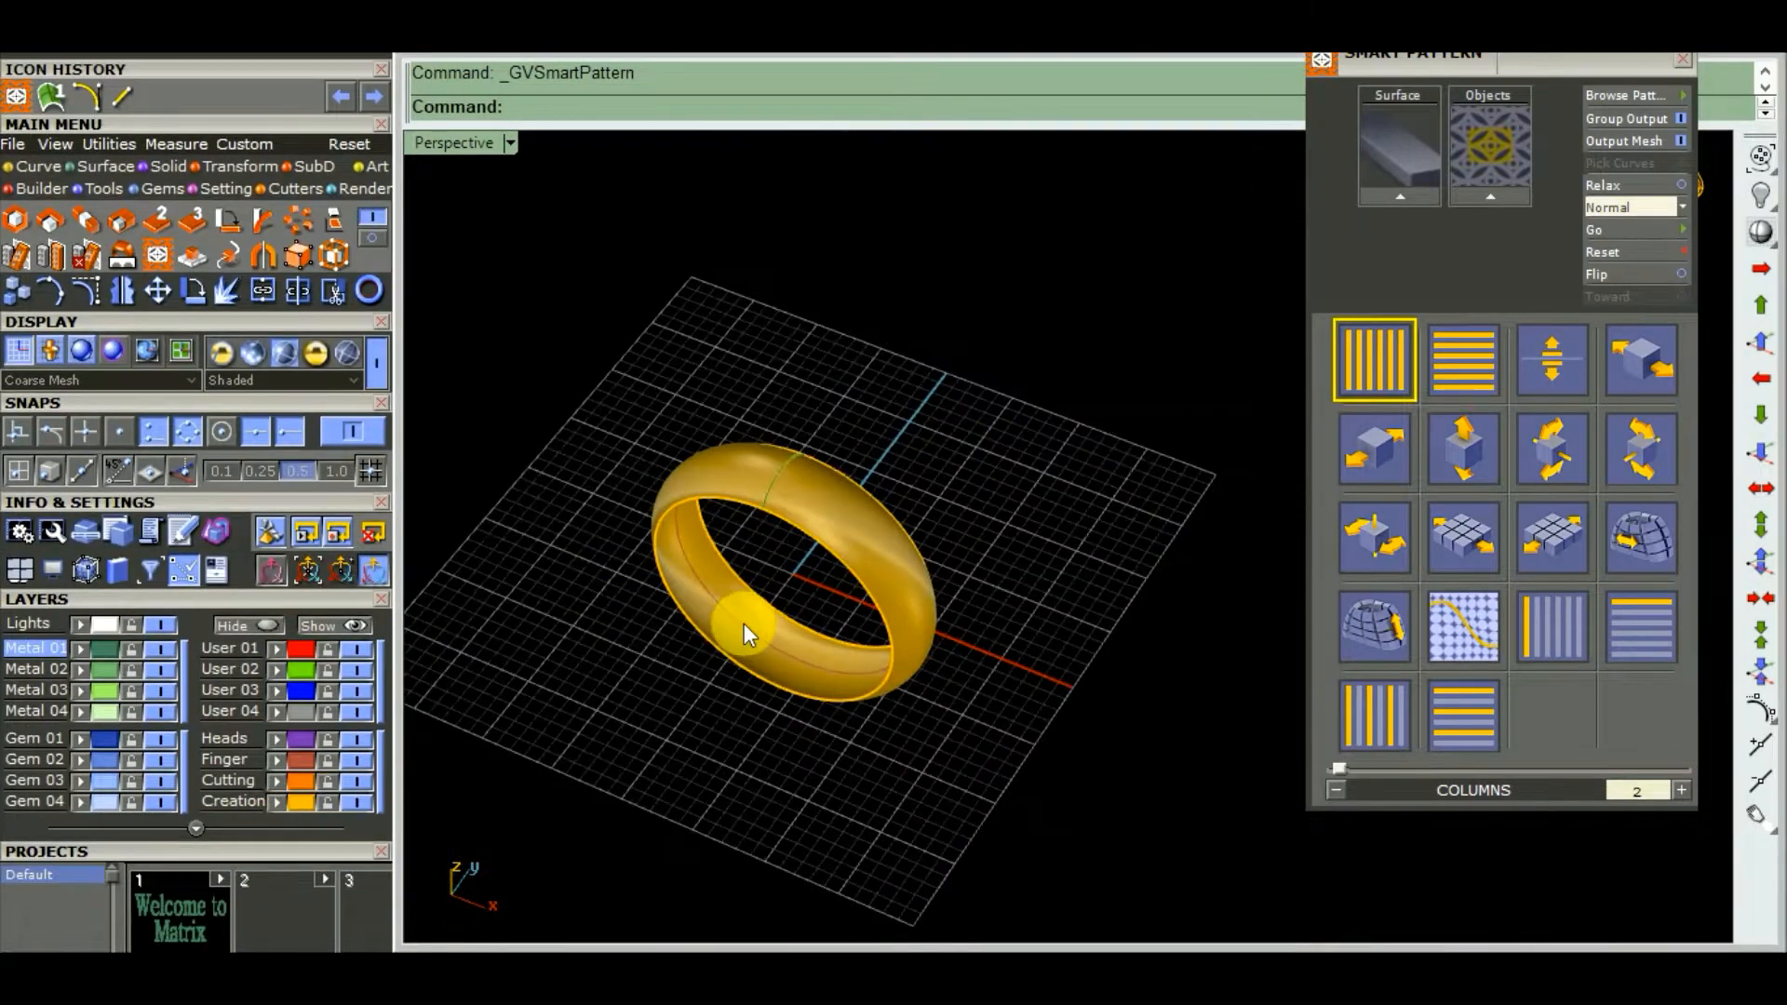
{"action": "scroll", "coordinate": [745, 623], "scroll_direction": "up", "scroll_amount": 3}
{"action": "scroll", "coordinate": [696, 622], "scroll_direction": "down", "scroll_amount": 3}
{"action": "right_click_drag", "start_coordinate": [696, 622], "coordinate": [842, 596]}
- Import the Seamless_CelticTriangle_SoftClosed pattern from the Seamless category of the Smart Pattern library
{"action": "left_click", "coordinate": [1374, 312]}
{"action": "left_click", "coordinate": [1632, 99]}
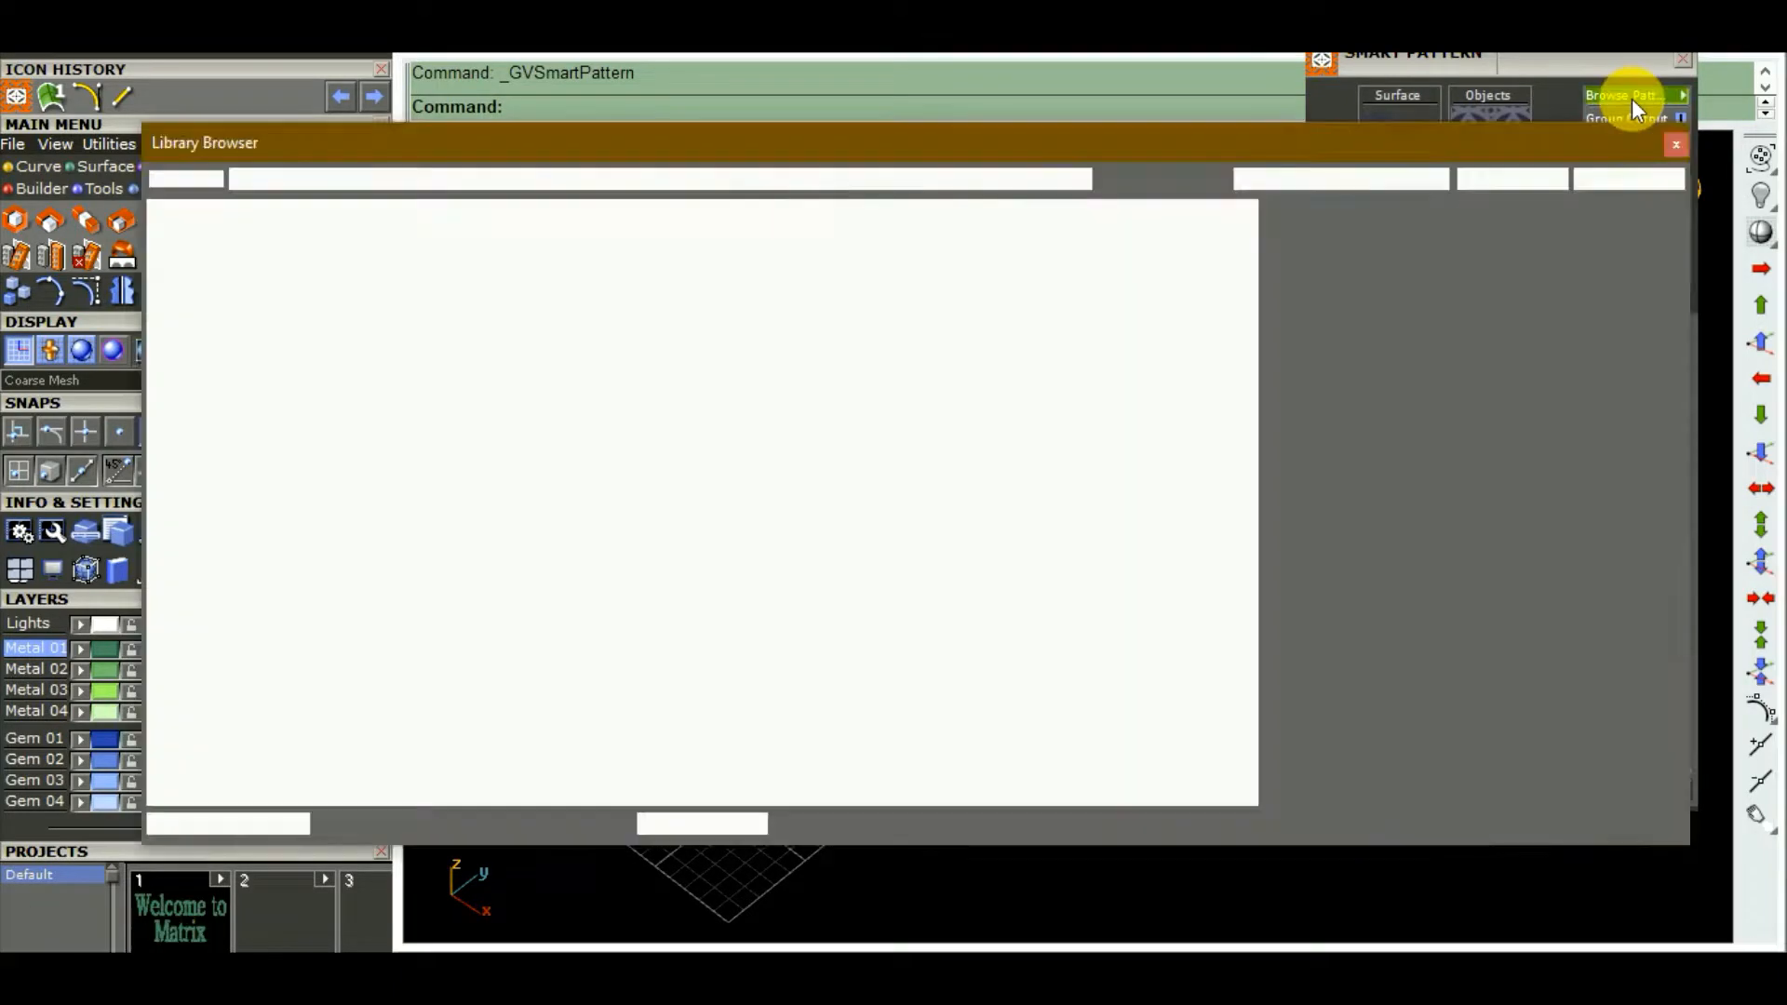
{"action": "scroll", "coordinate": [592, 417], "scroll_direction": "down", "scroll_amount": 10}
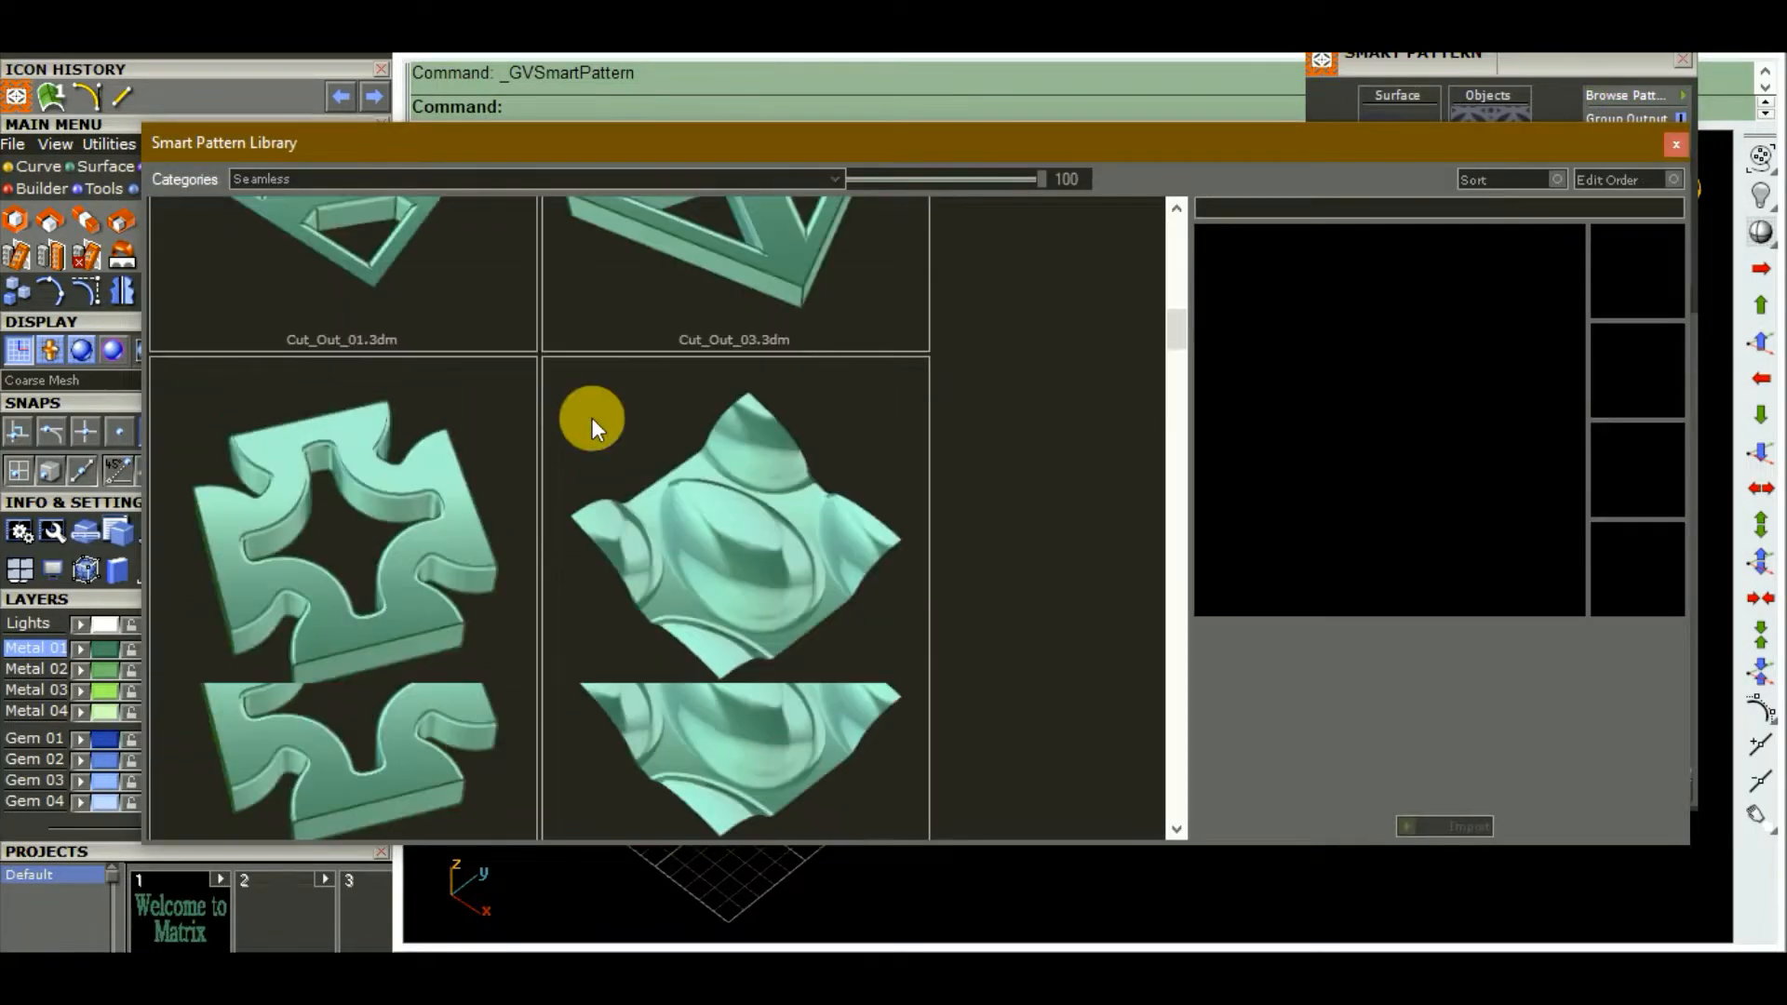
{"action": "scroll", "coordinate": [588, 419], "scroll_direction": "down", "scroll_amount": 10}
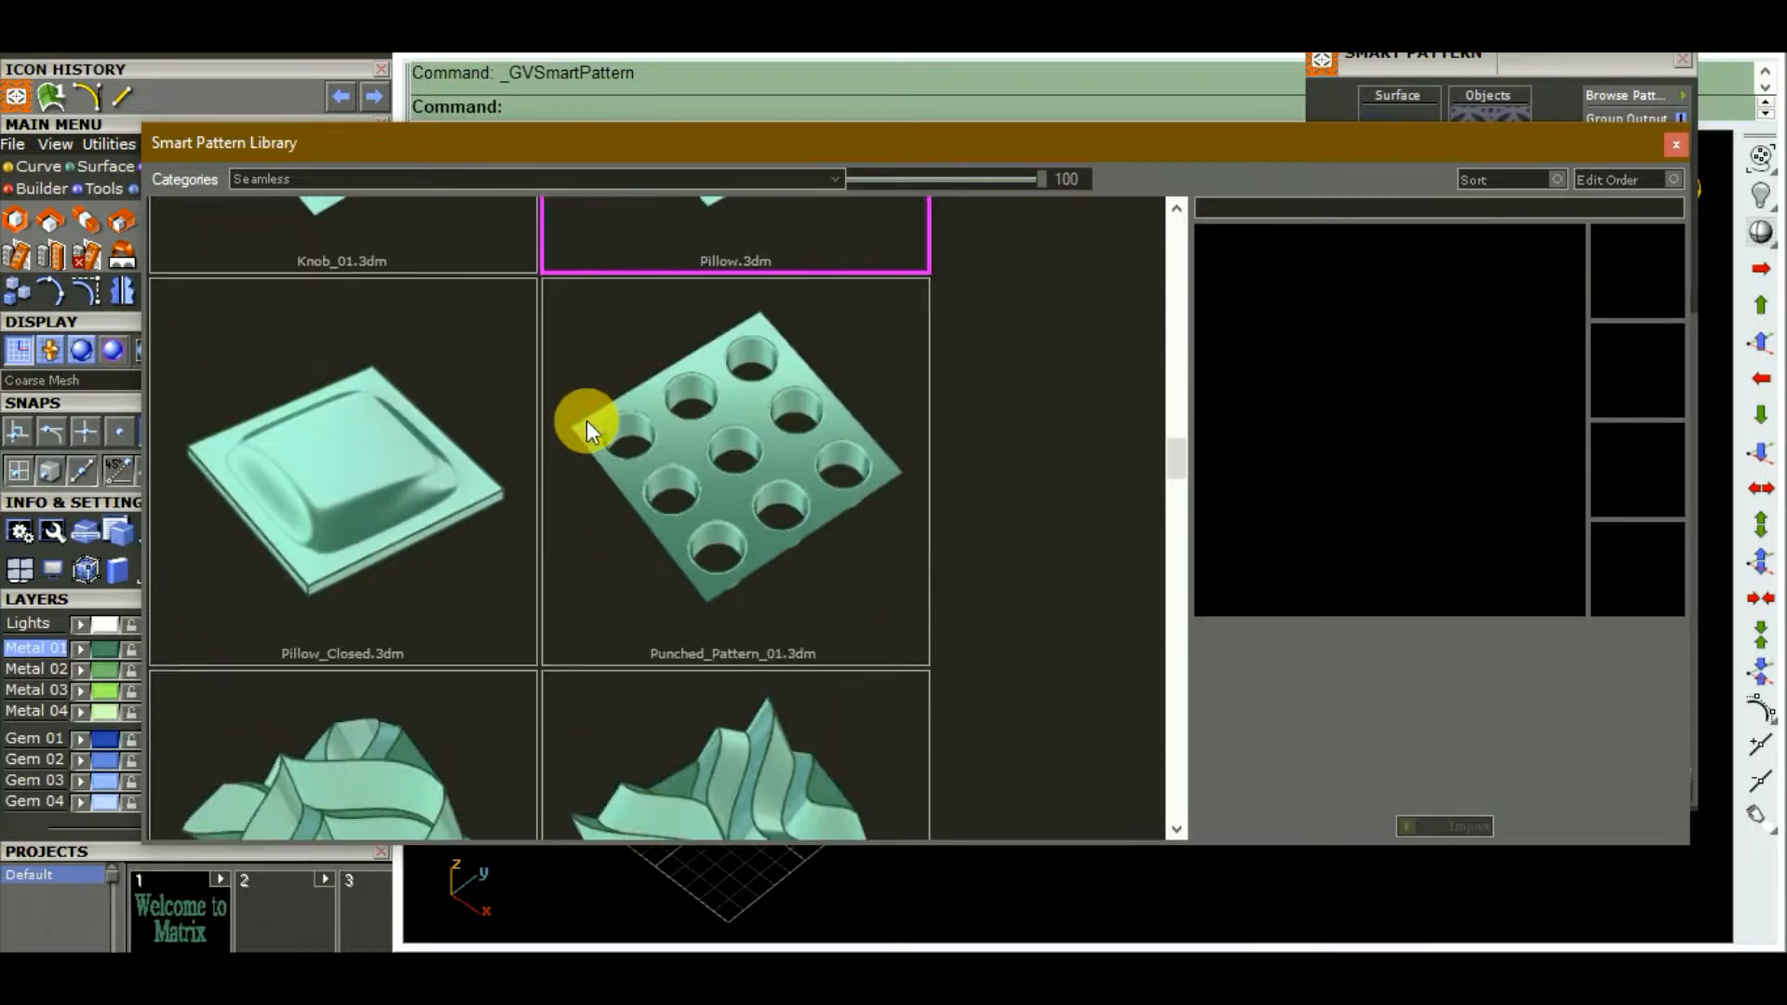
{"action": "scroll", "coordinate": [586, 421], "scroll_direction": "down", "scroll_amount": 10}
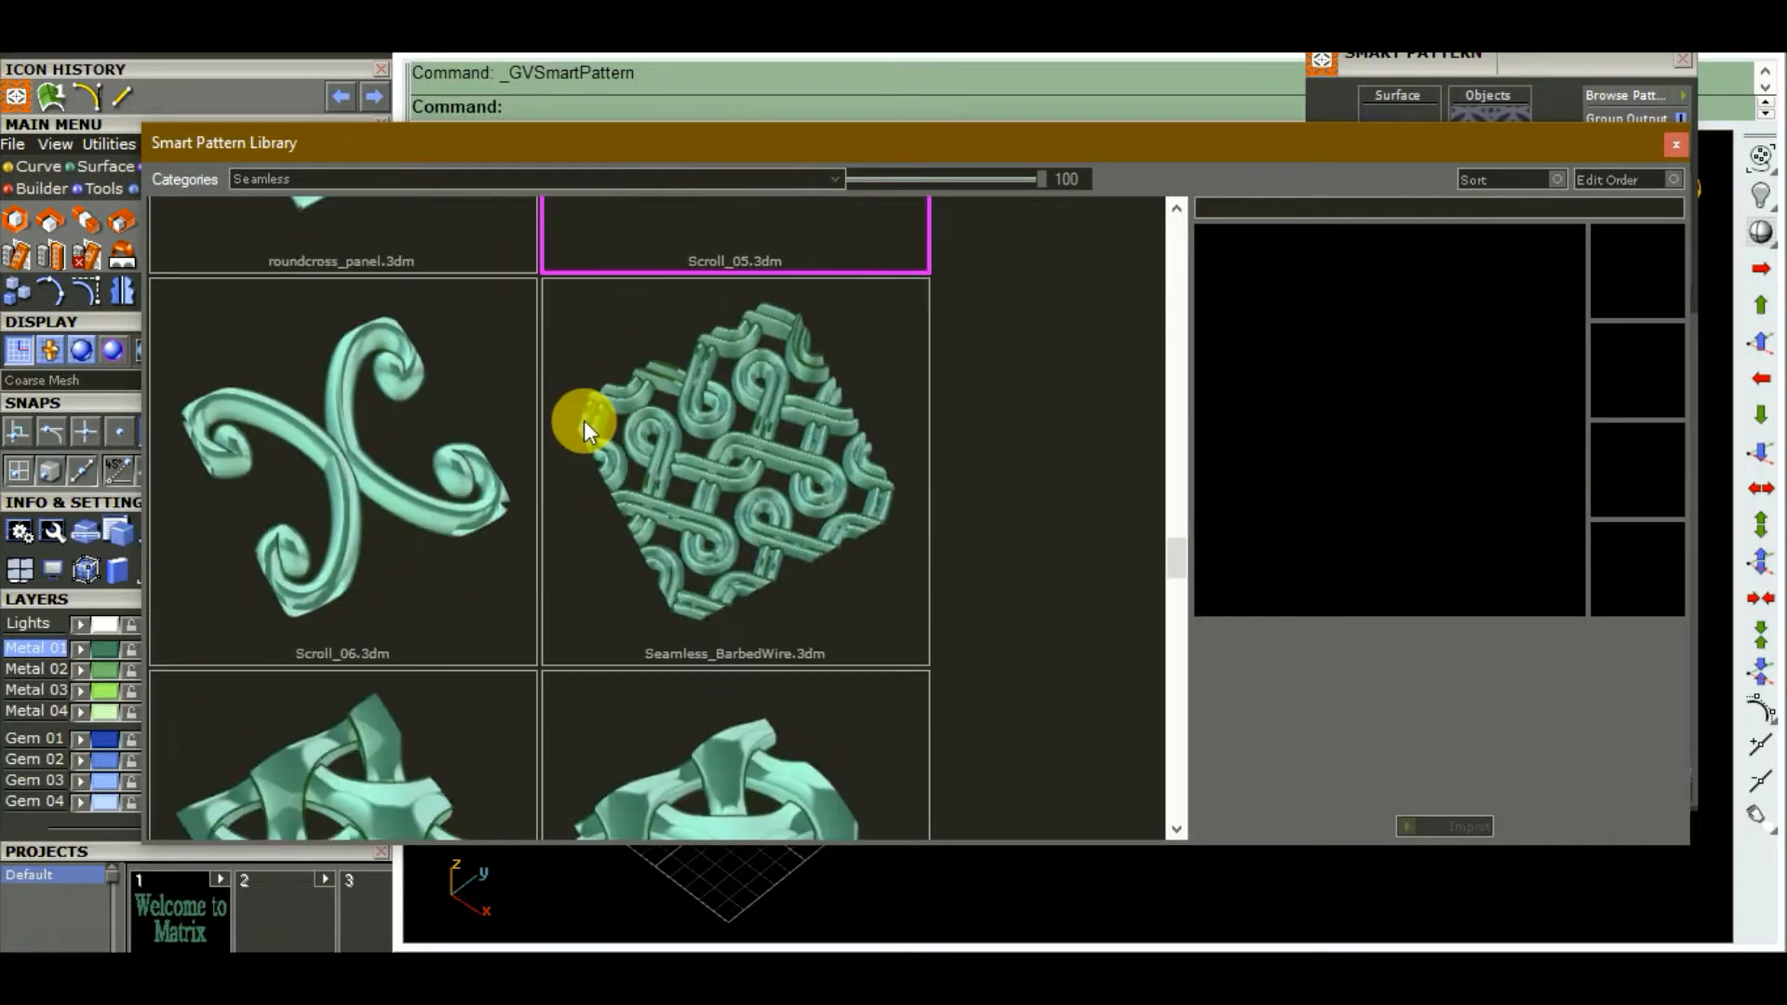
{"action": "left_click", "coordinate": [417, 492]}
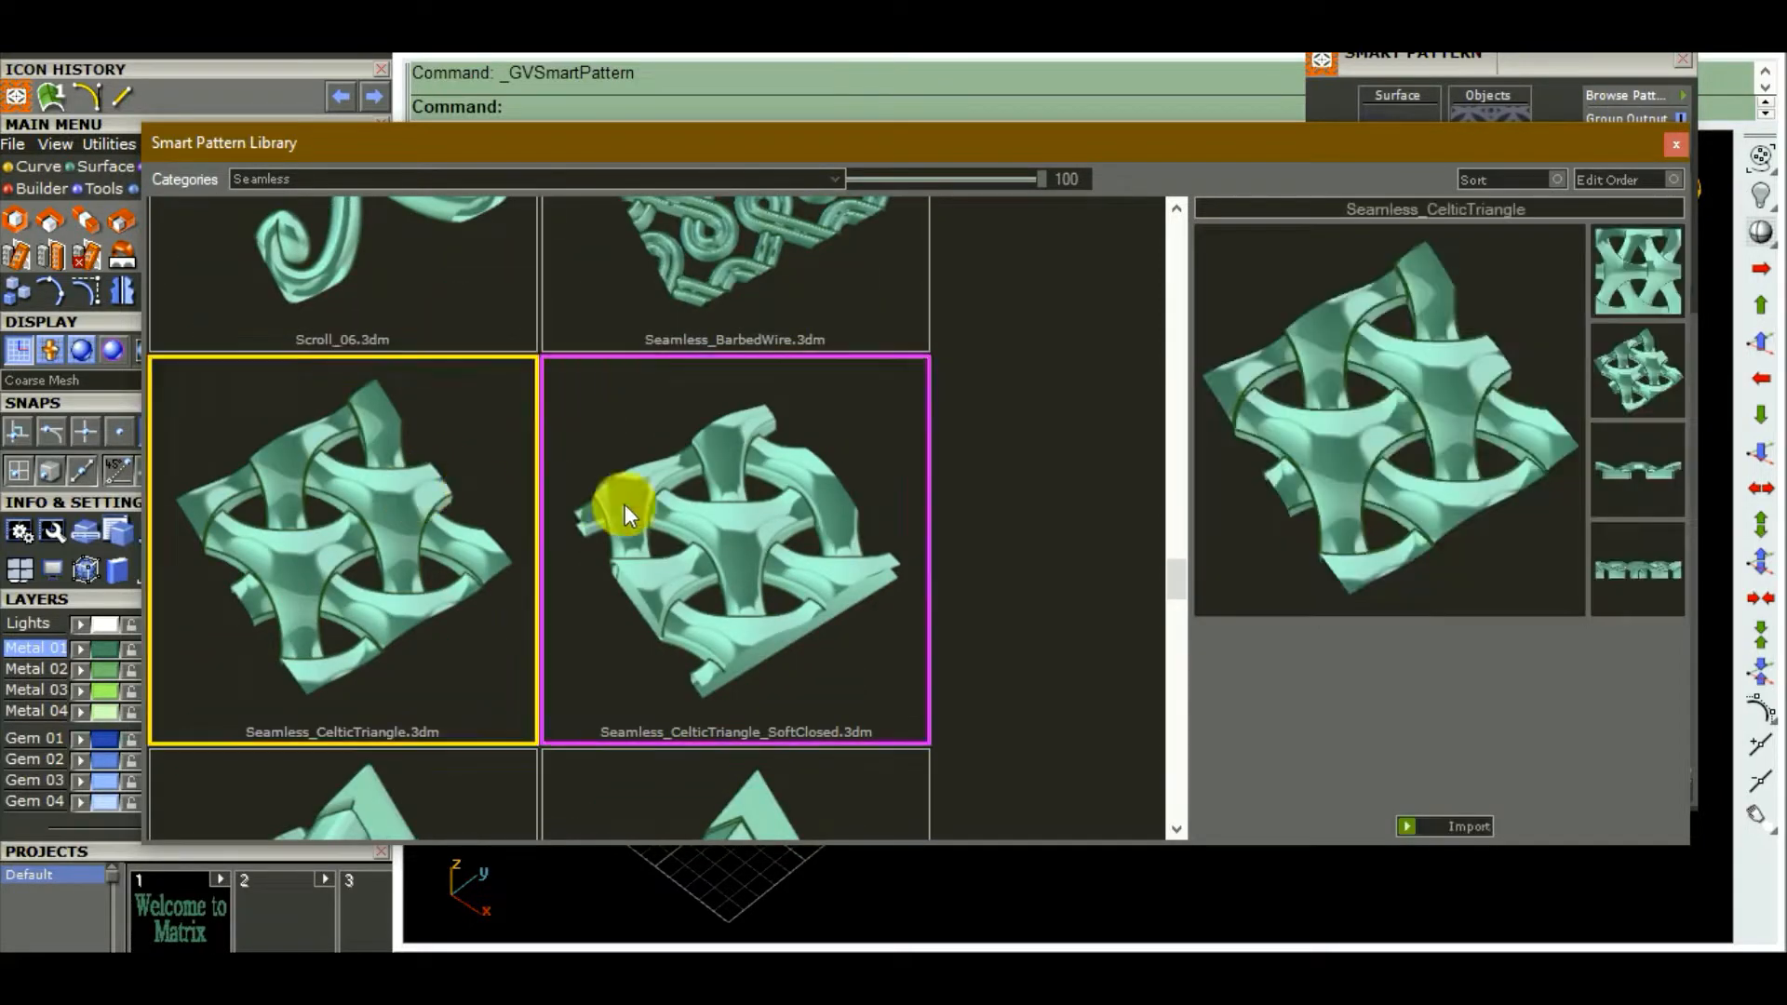
{"action": "left_click", "coordinate": [673, 505]}
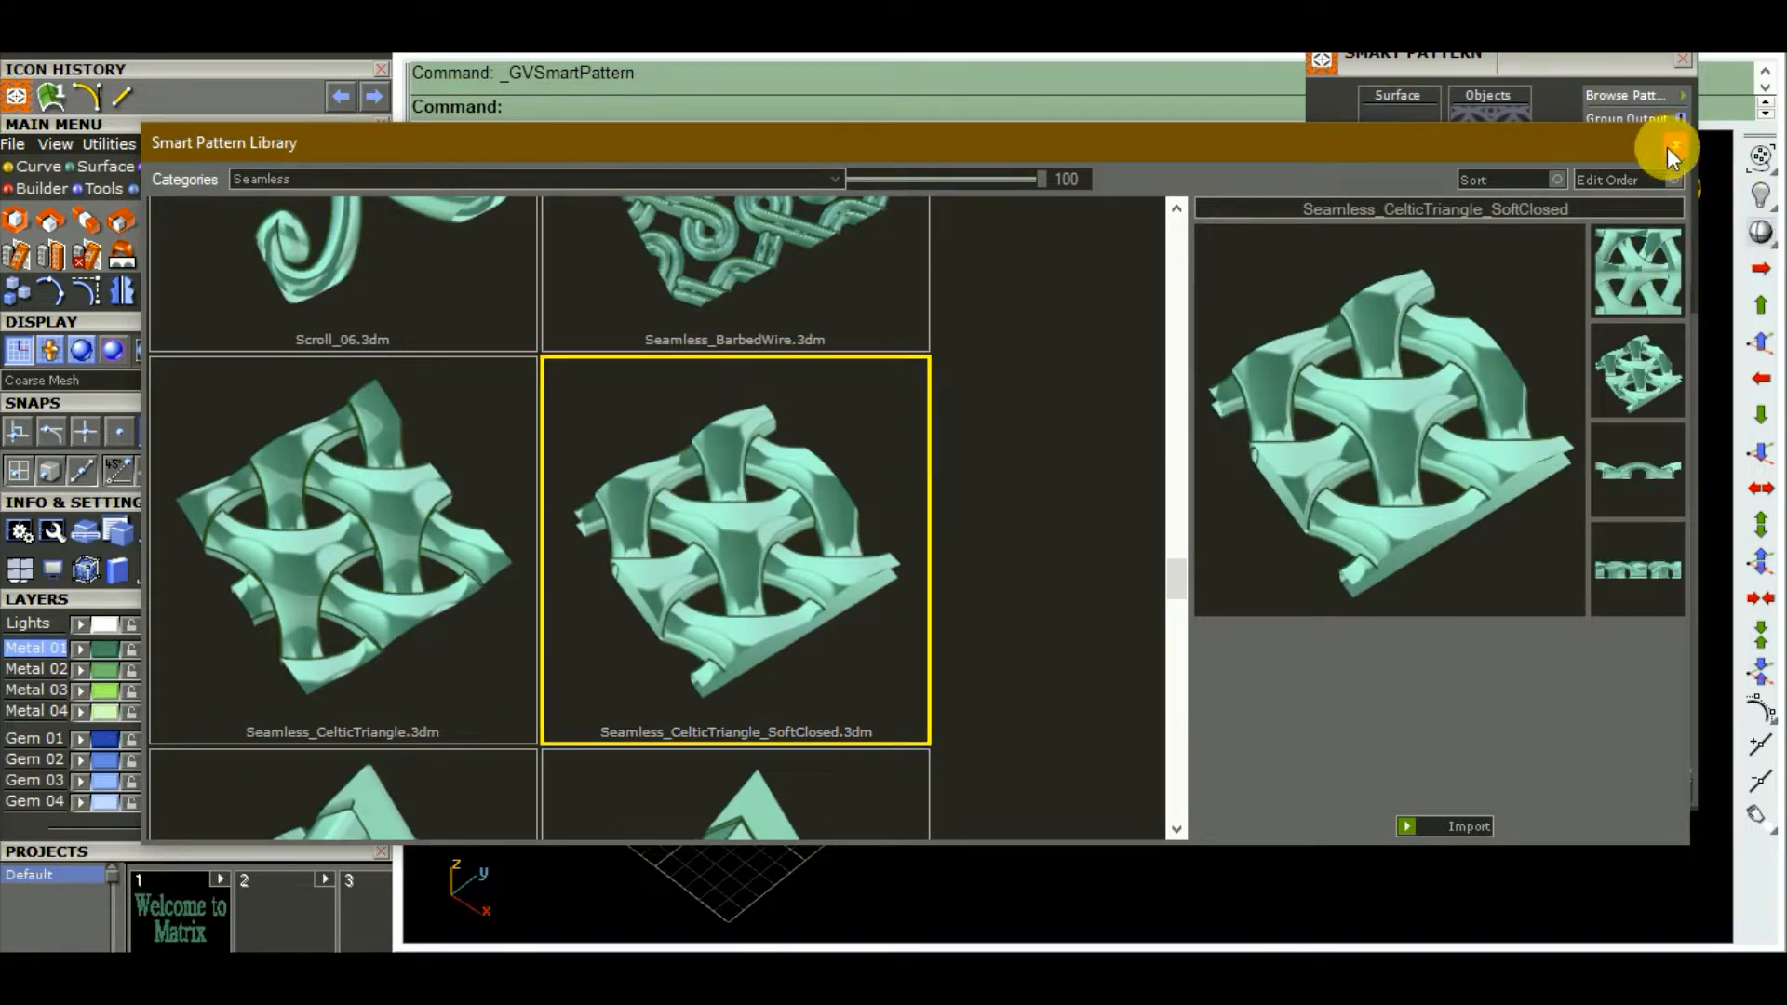
{"action": "left_click", "coordinate": [1403, 819]}
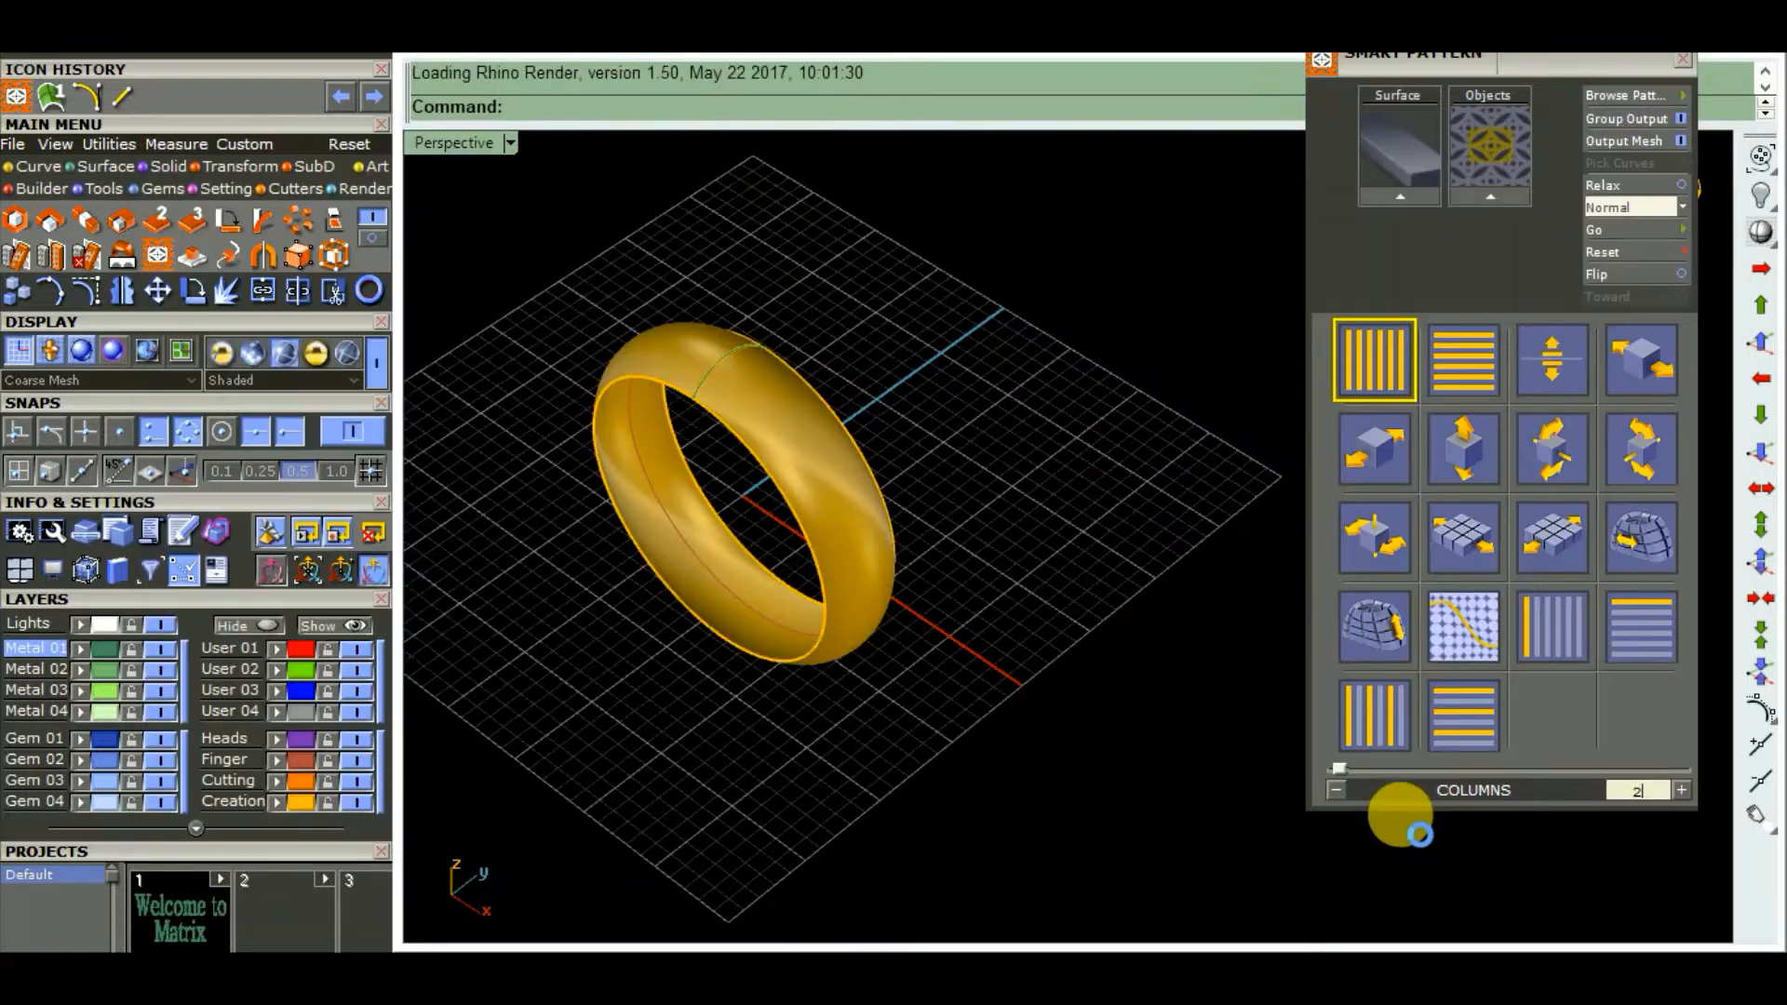
- Assign the imported Celtic triangle tile as the Smart Pattern object and the ring band as its target surface
{"action": "right_click_drag", "start_coordinate": [934, 554], "coordinate": [884, 539]}
{"action": "left_click", "coordinate": [1494, 196]}
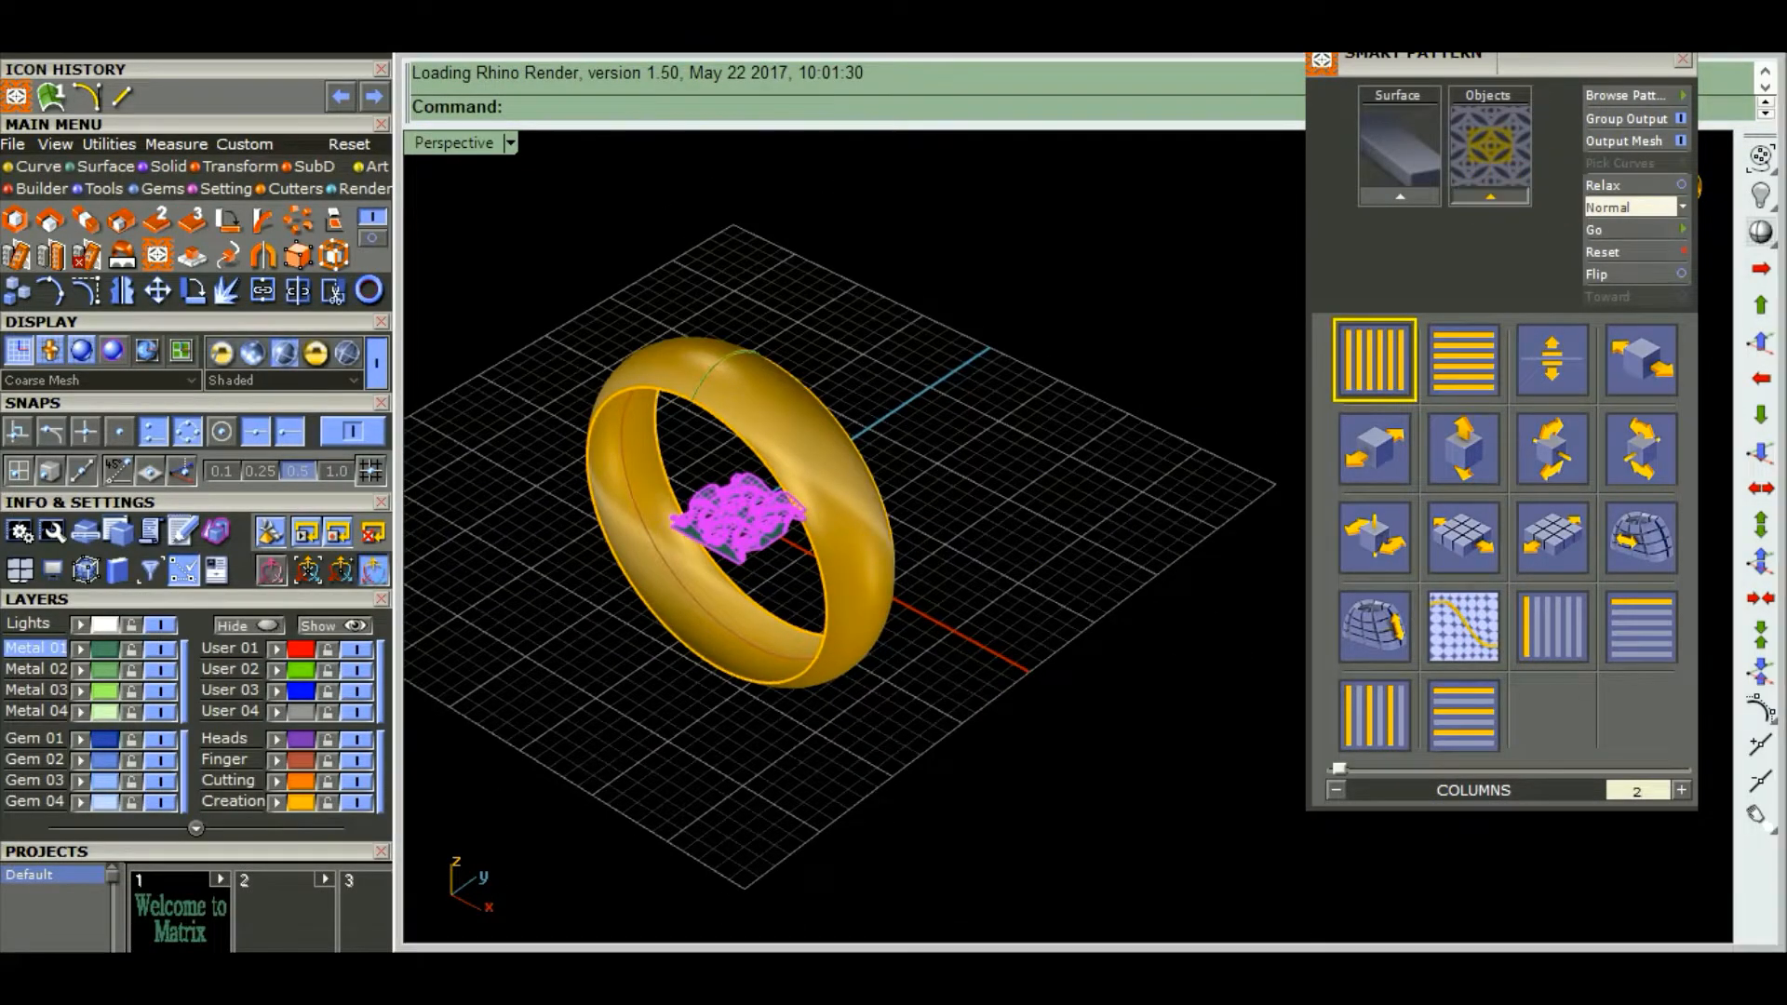
{"action": "left_click", "coordinate": [858, 424]}
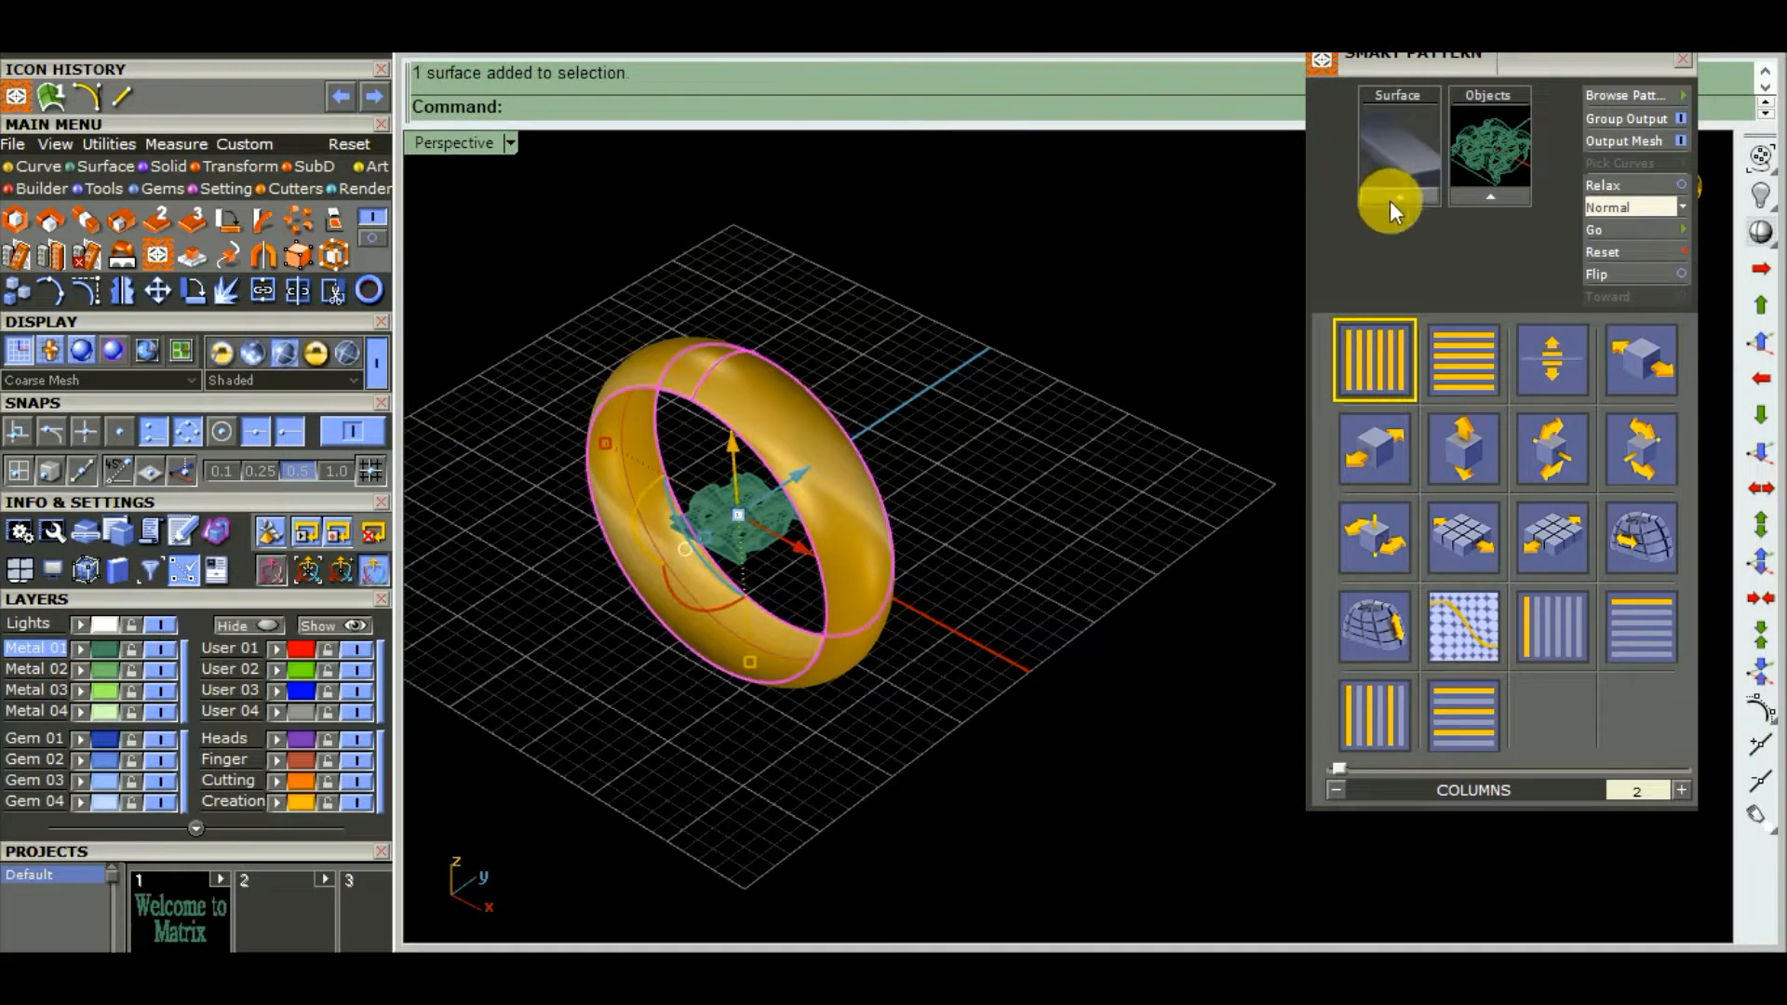
{"action": "right_click", "coordinate": [957, 387]}
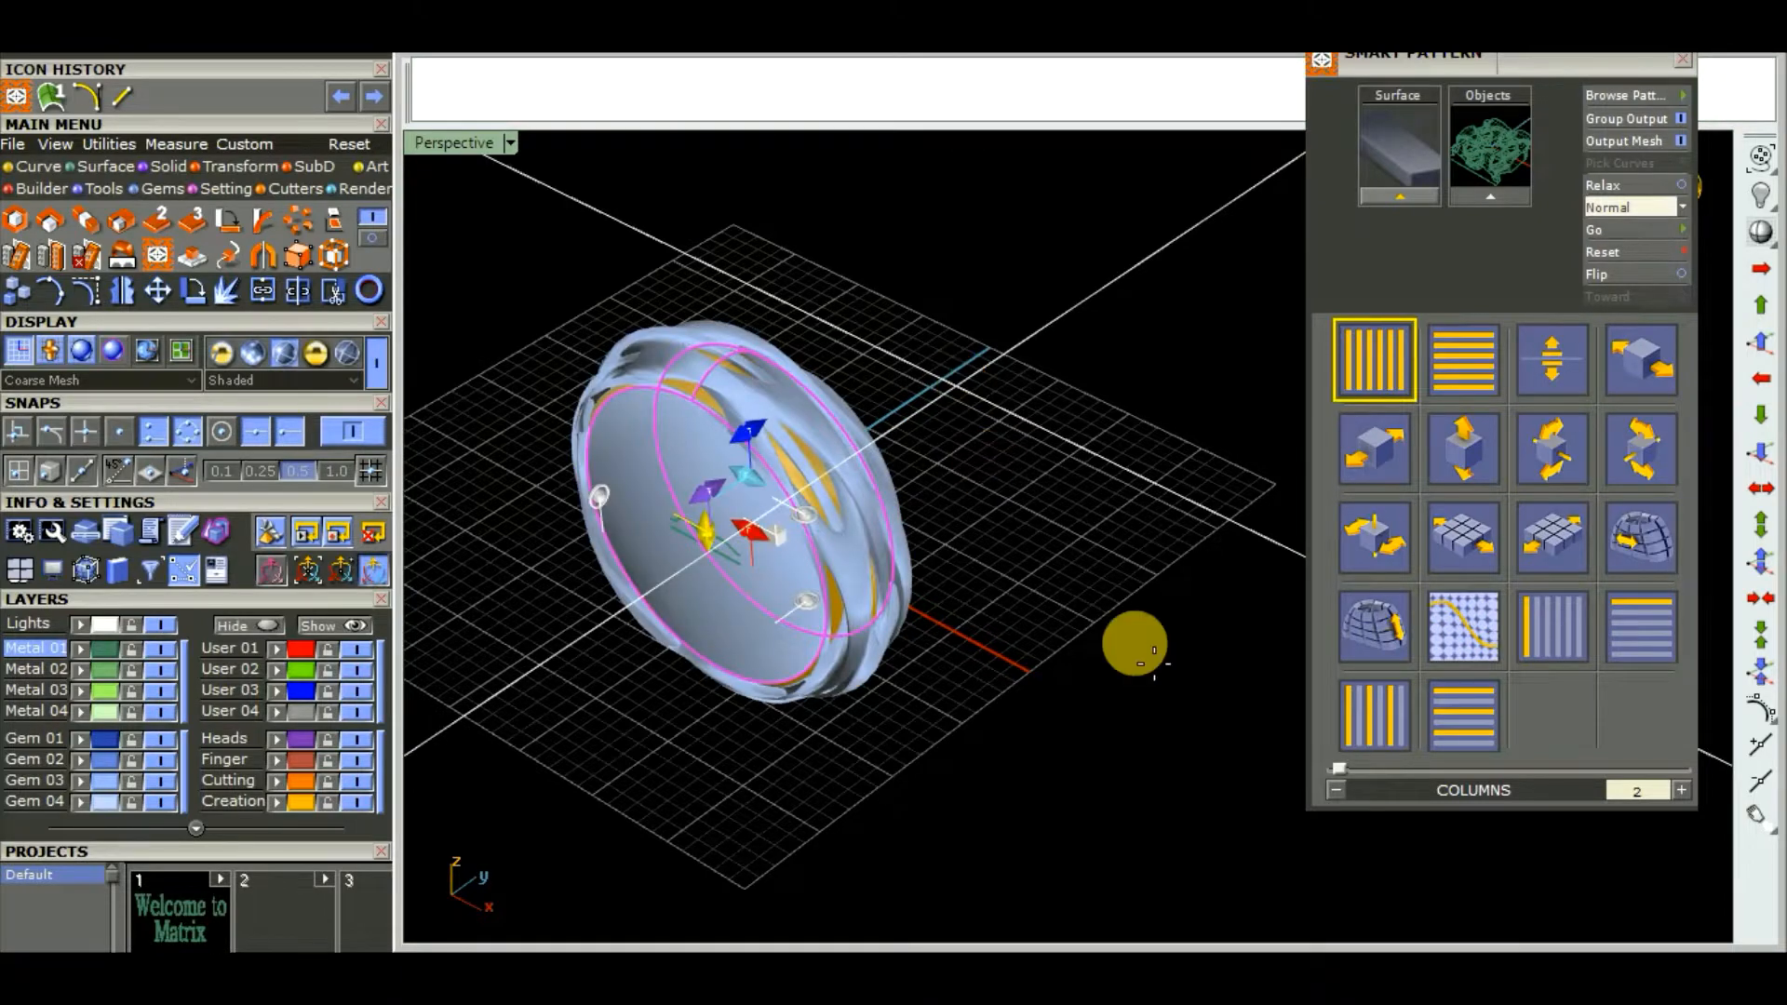
- Set the pattern's column count to 10 and examine the preview around the band from several angles
{"action": "left_click_drag", "start_coordinate": [1665, 802], "coordinate": [1587, 803]}
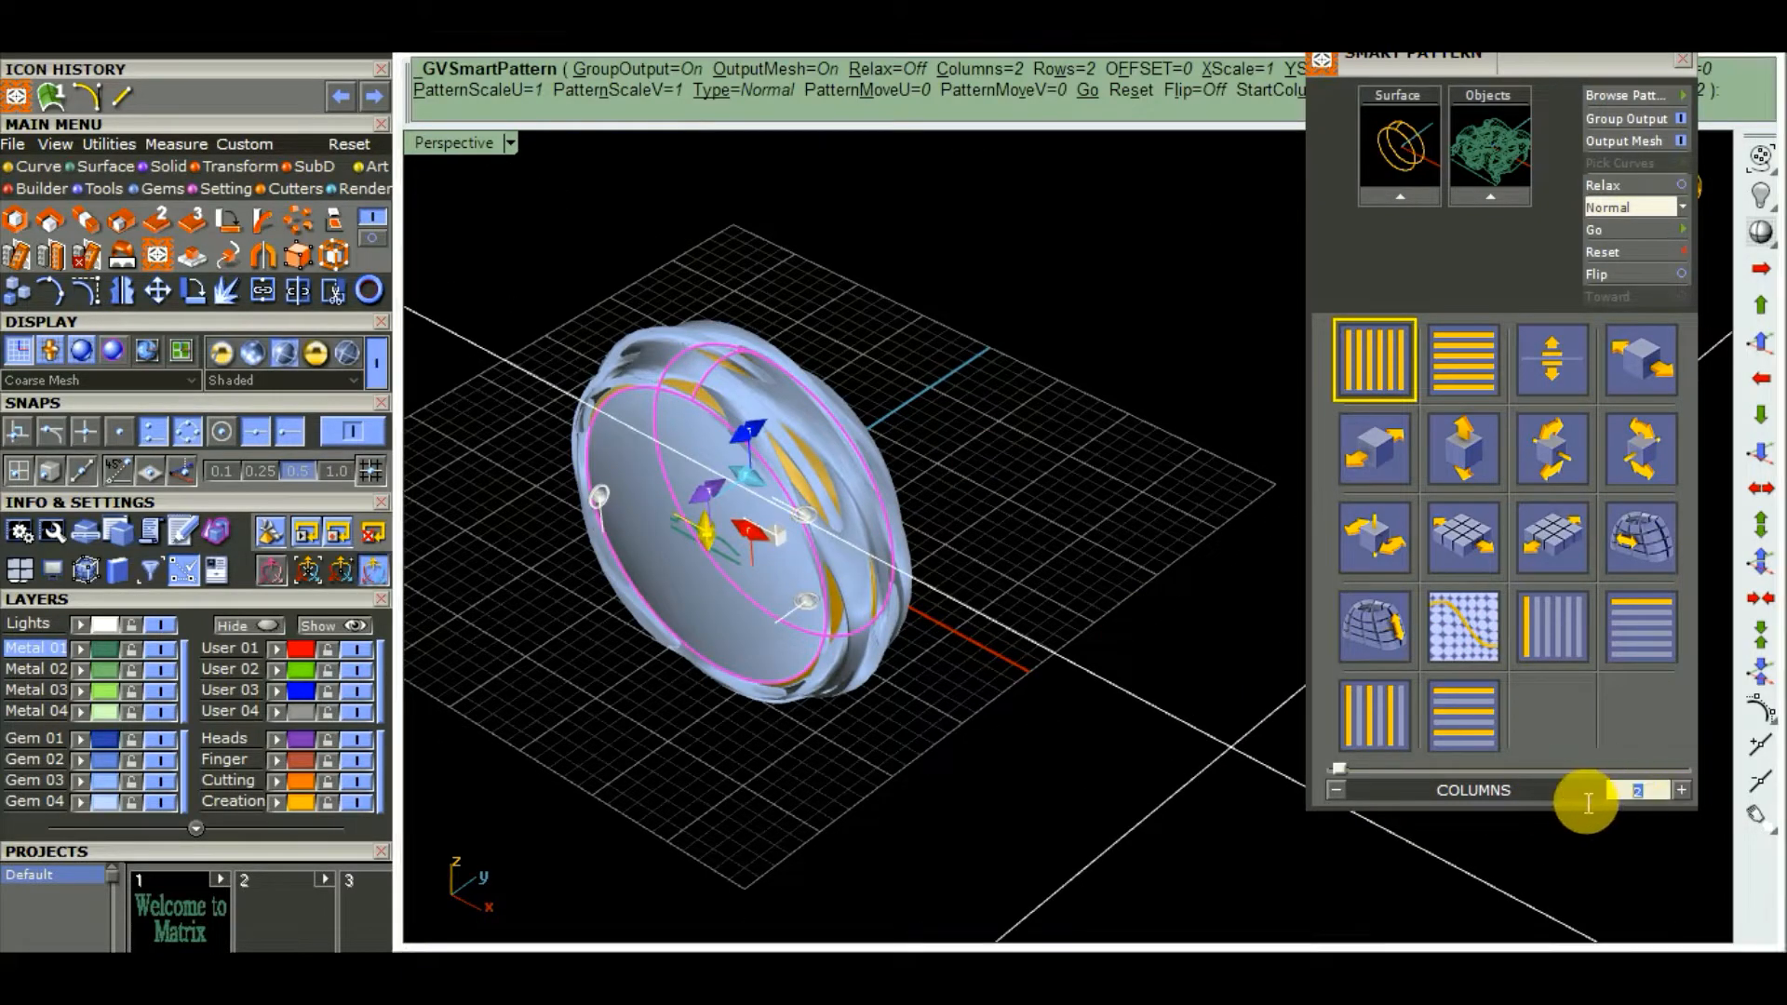
{"action": "type", "text": "10"}
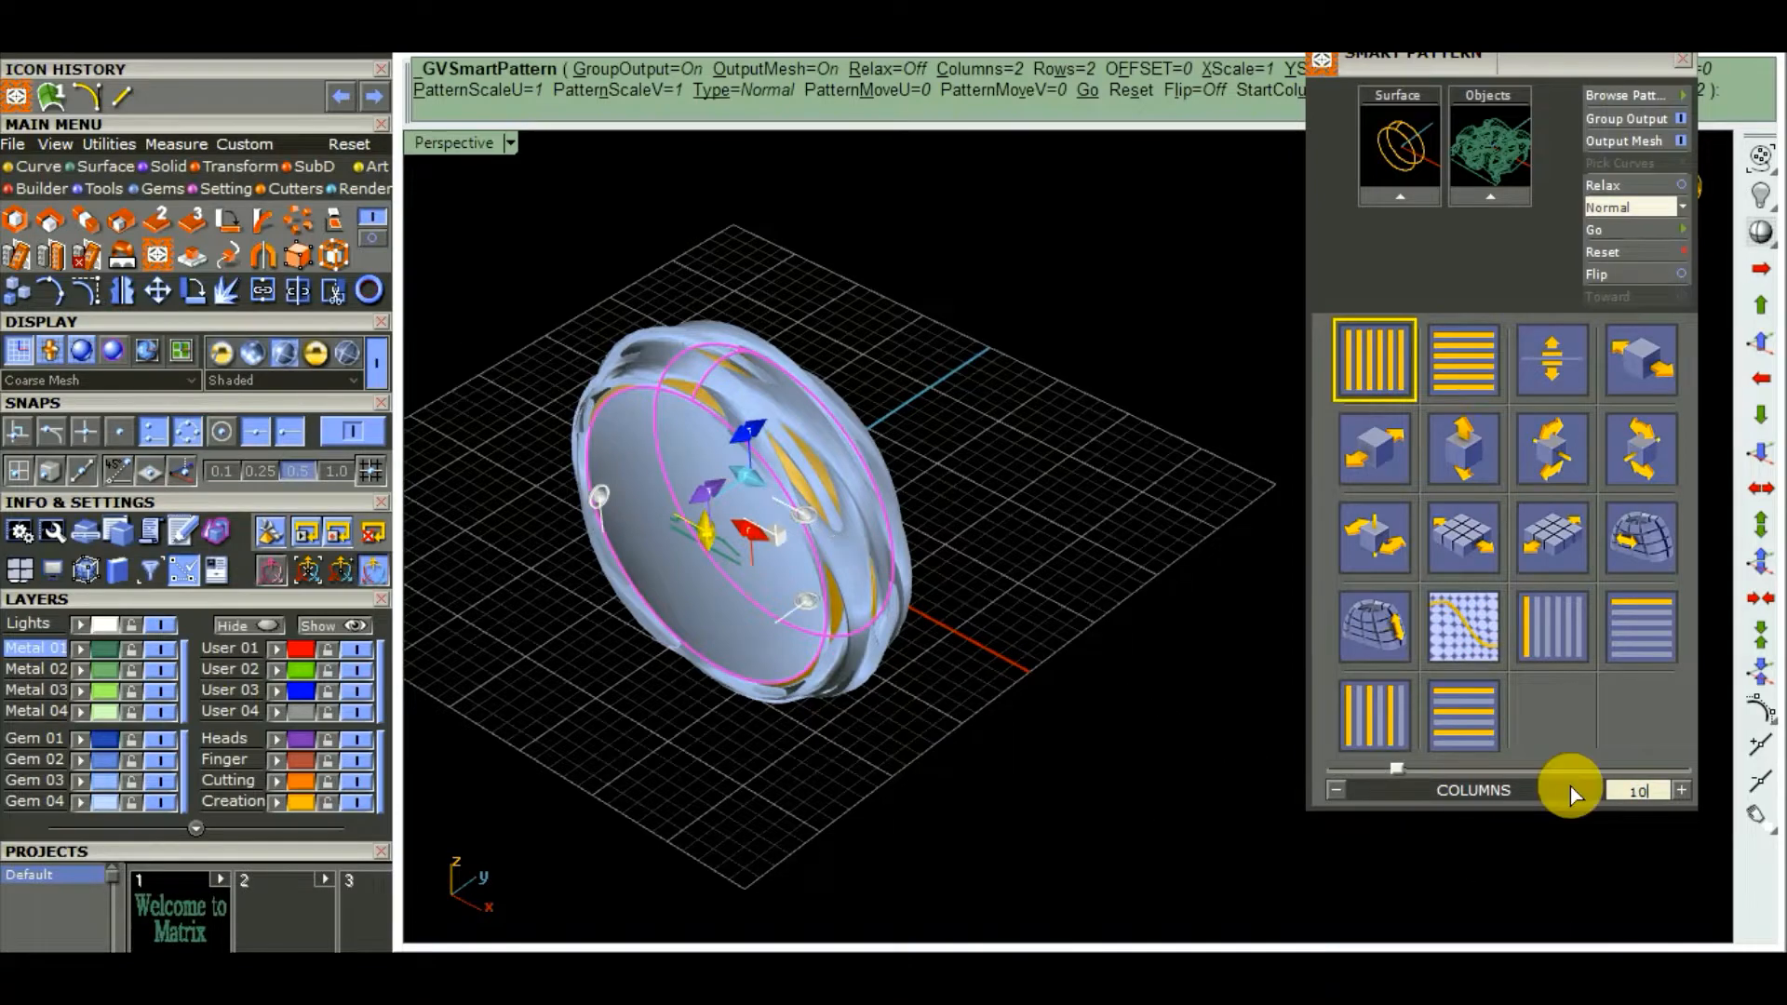
{"action": "key", "text": "Return"}
{"action": "scroll", "coordinate": [796, 492], "scroll_direction": "up", "scroll_amount": 4}
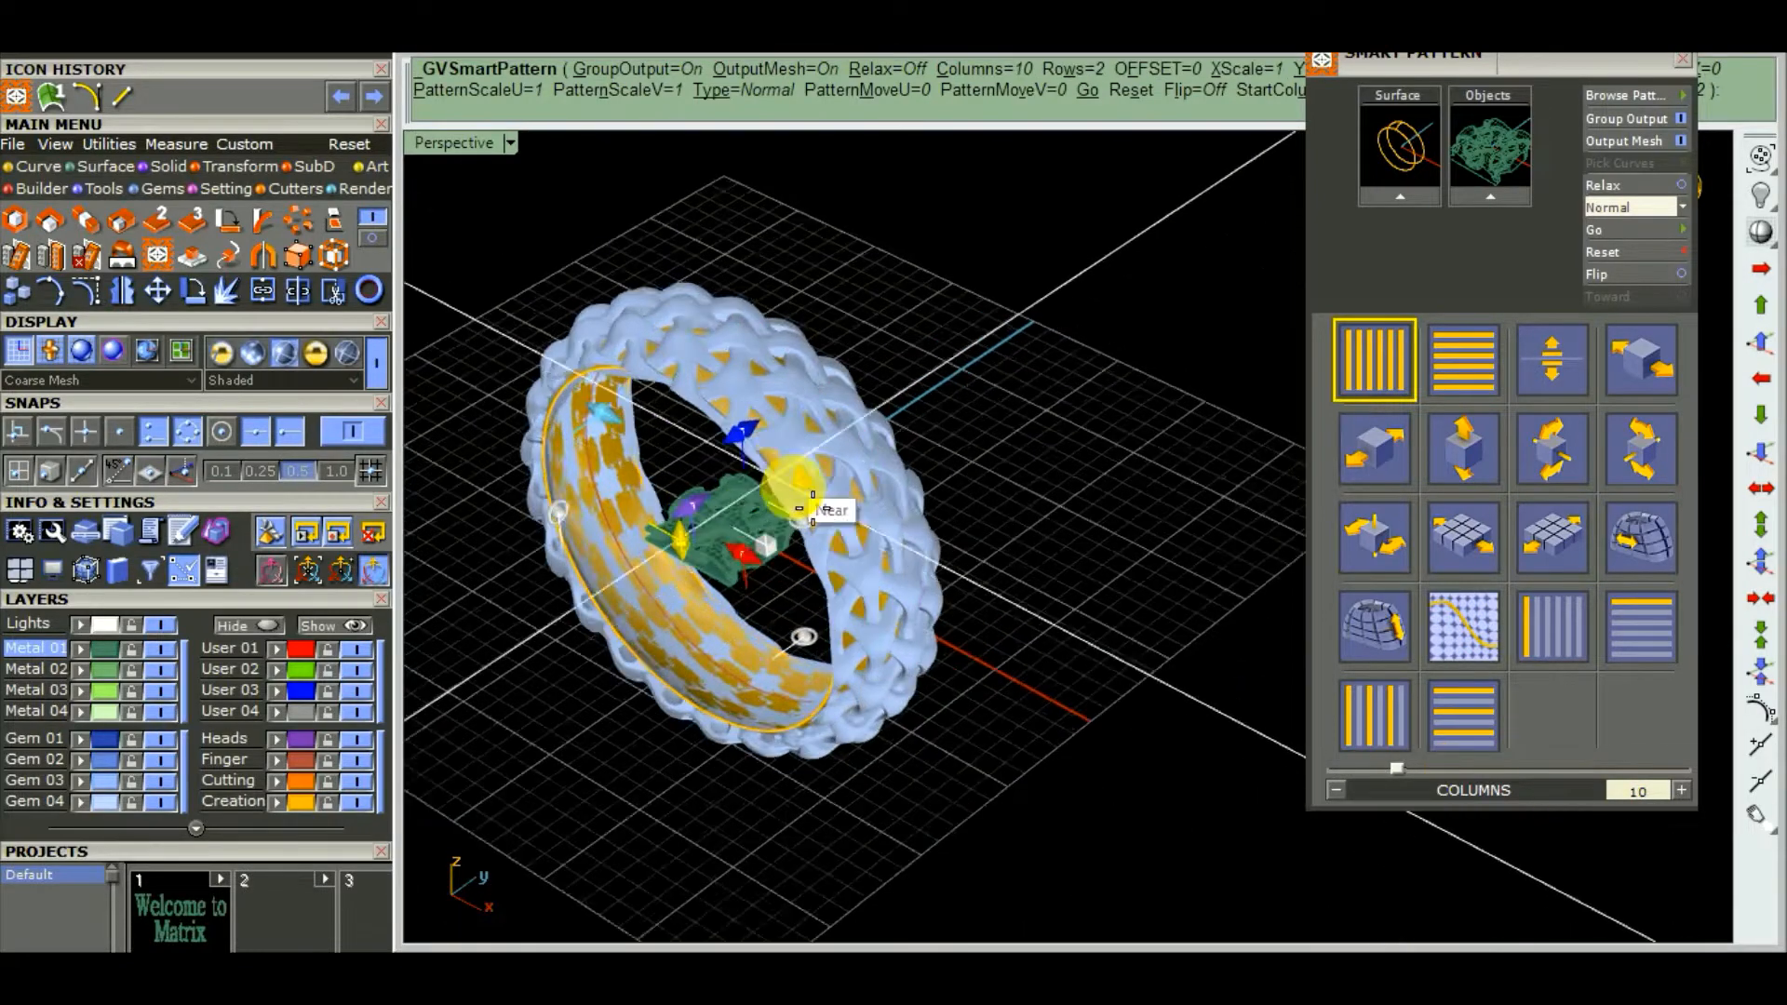
{"action": "right_click_drag", "start_coordinate": [910, 547], "coordinate": [1153, 330]}
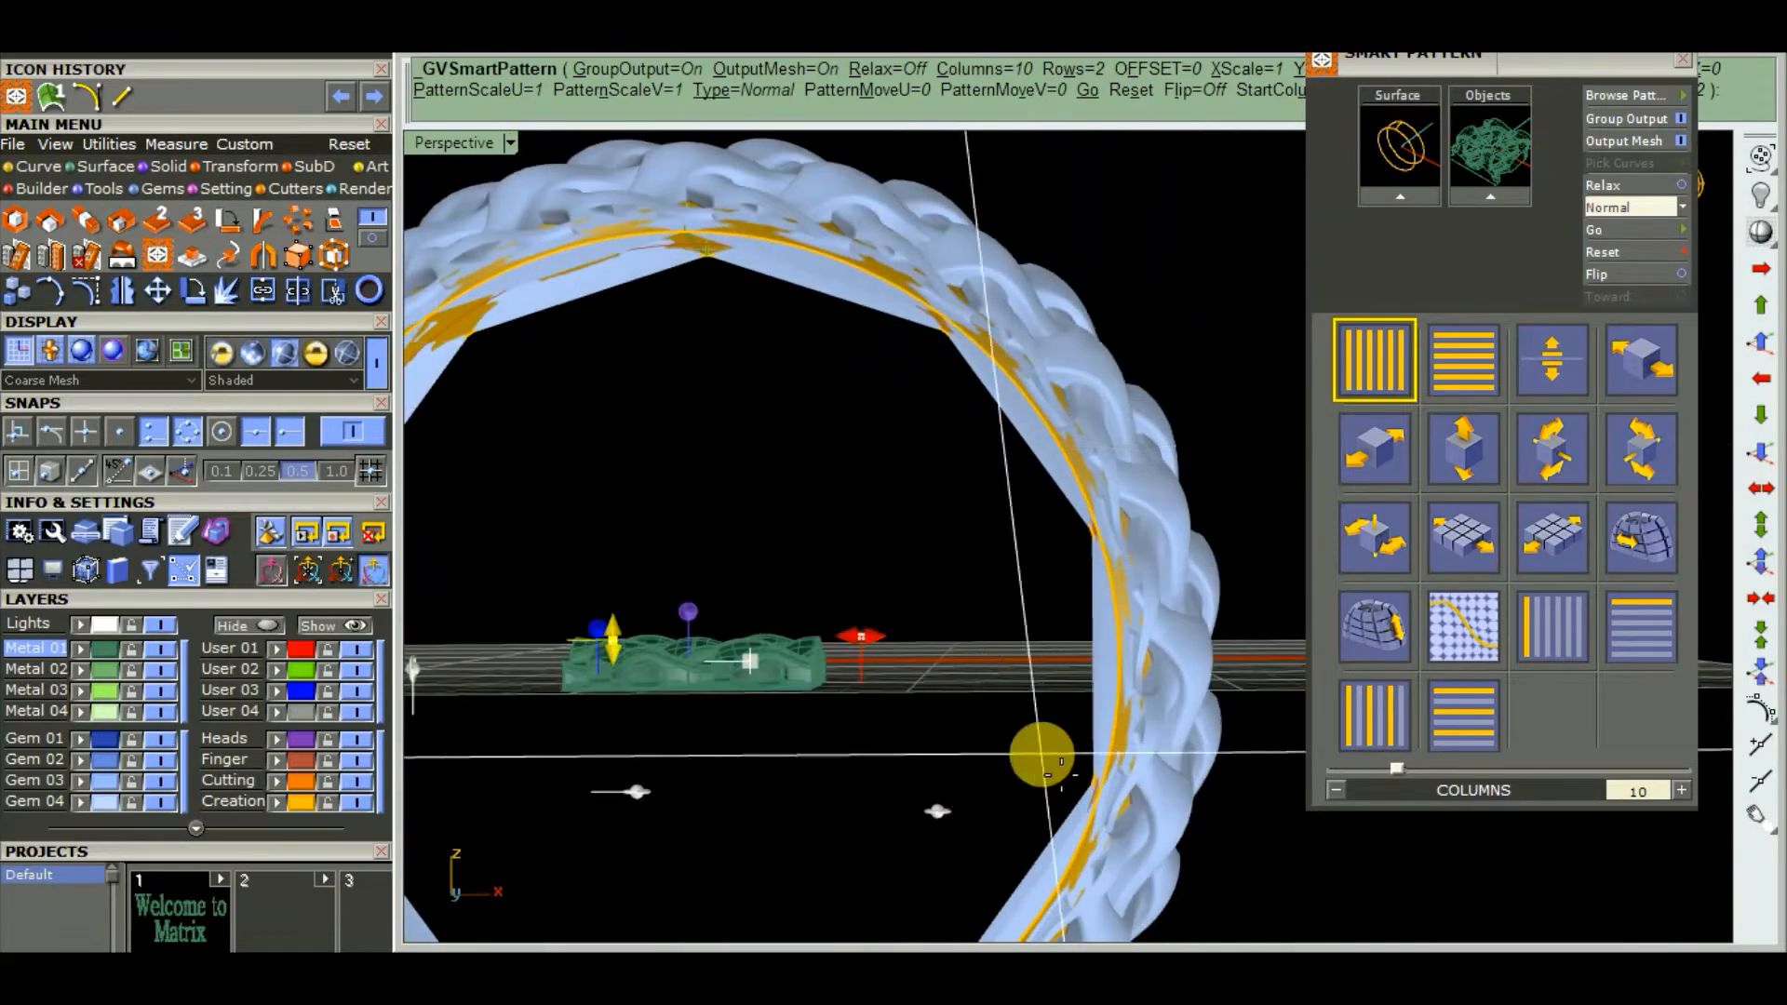
{"action": "right_click_drag", "start_coordinate": [1061, 761], "coordinate": [1053, 798]}
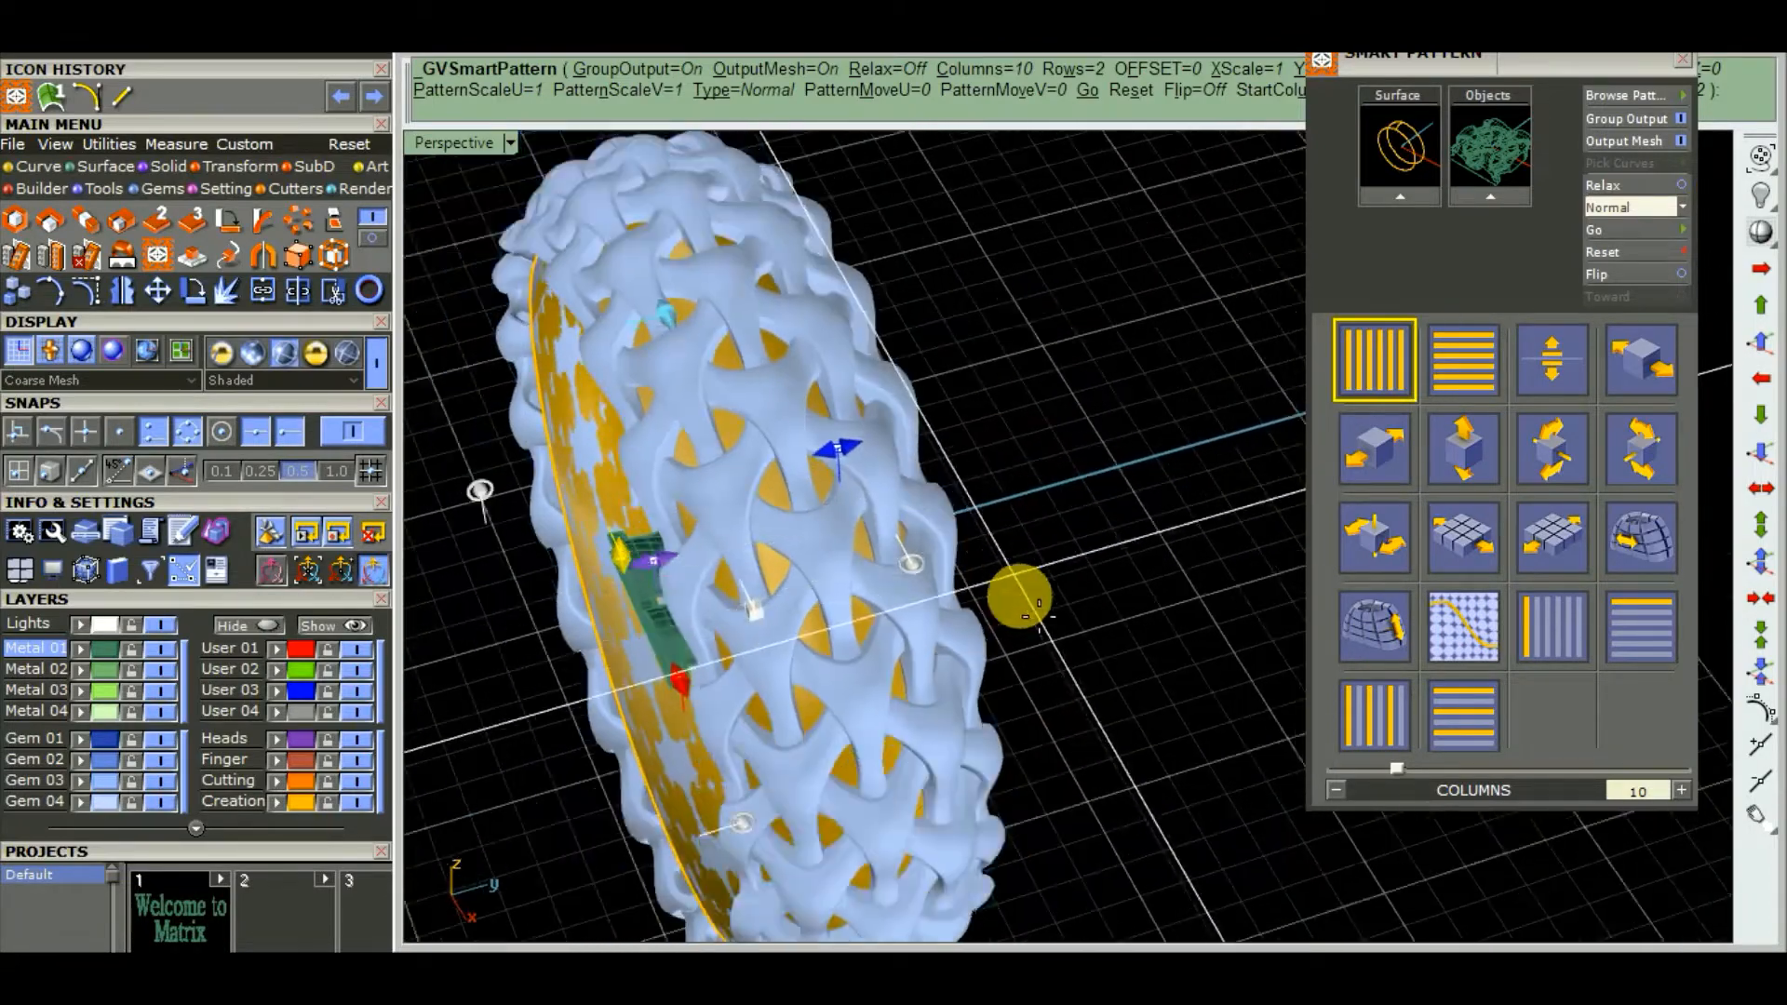
{"action": "right_click_drag", "start_coordinate": [1040, 615], "coordinate": [1085, 685]}
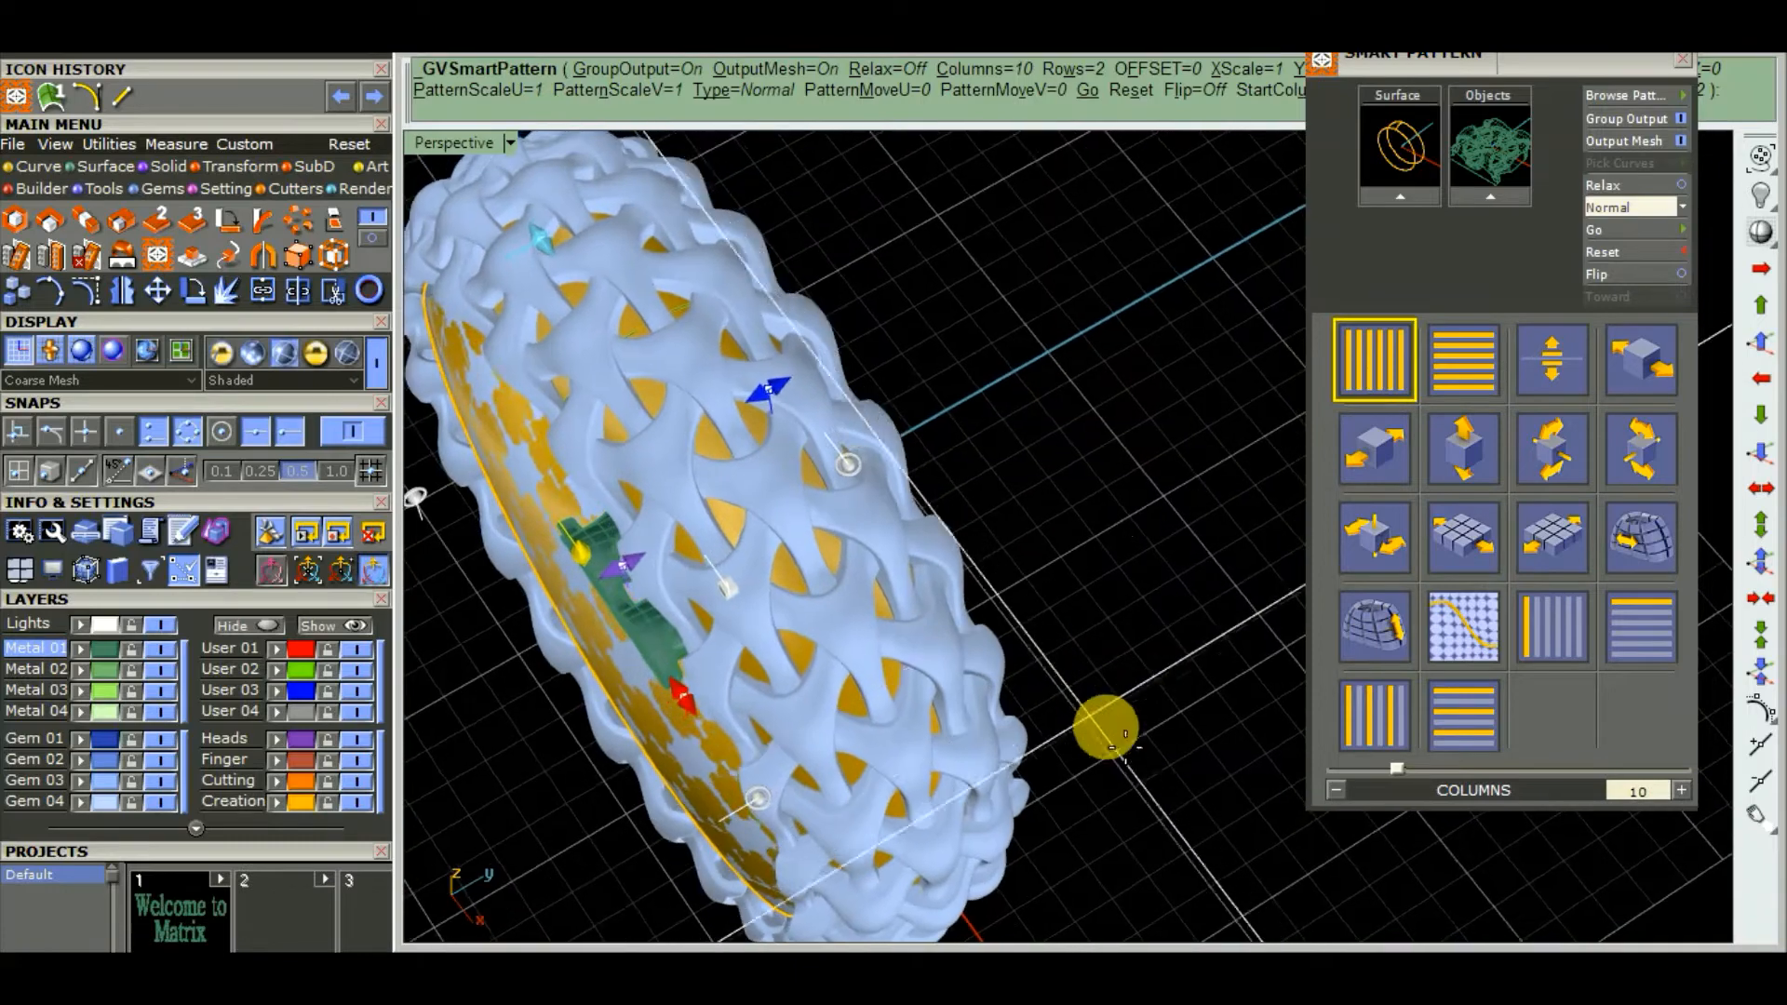
- Set the pattern's column count to 15 and examine the denser weave from above and up close
{"action": "double_click", "coordinate": [1602, 801]}
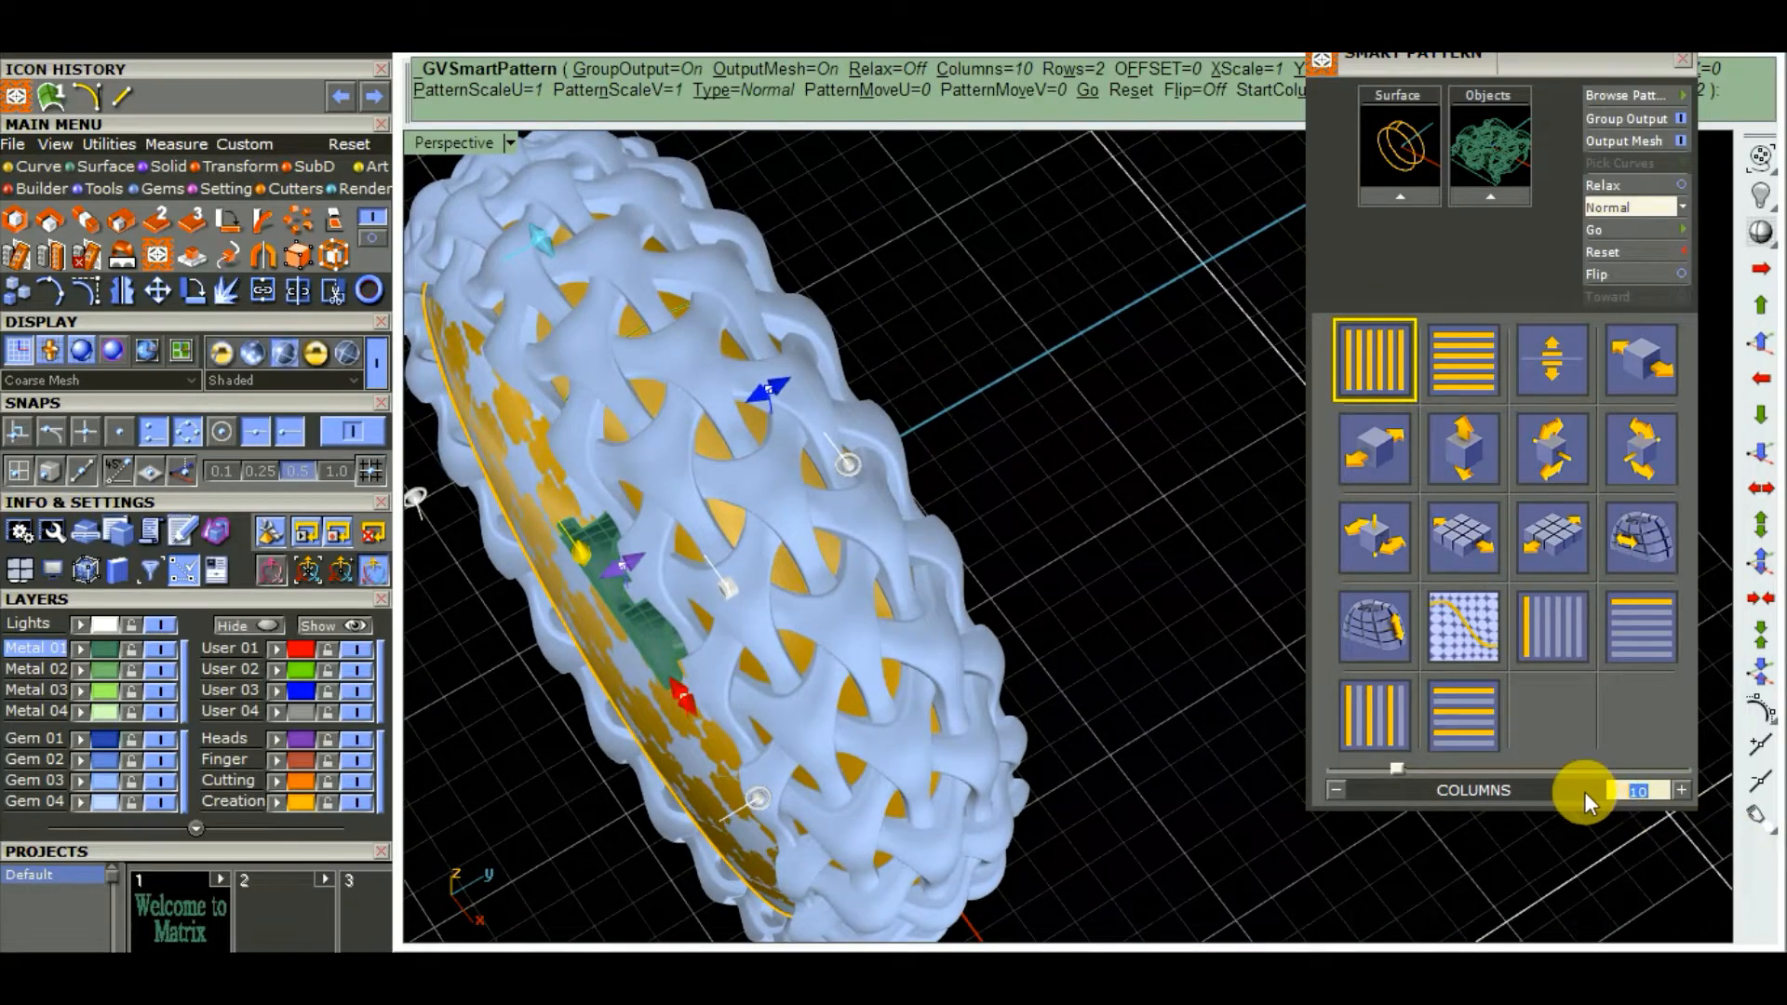
{"action": "type", "text": "15"}
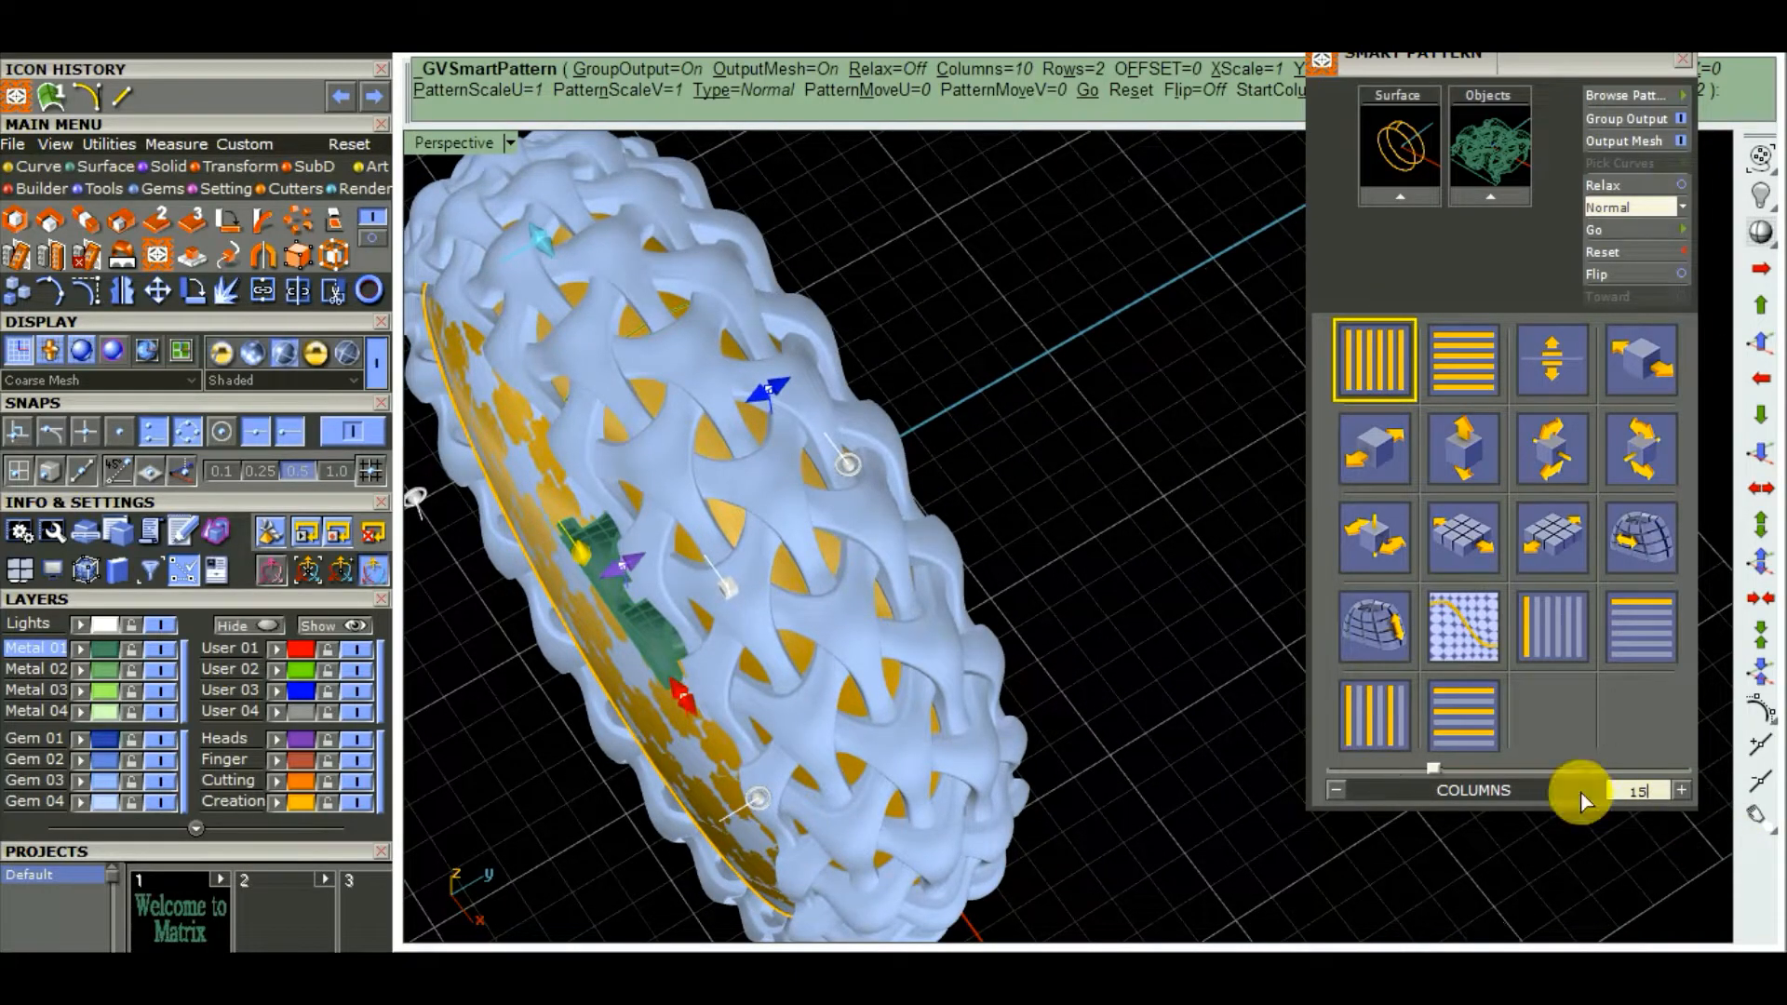
{"action": "key", "text": "Return"}
{"action": "right_click_drag", "start_coordinate": [1098, 595], "coordinate": [858, 626]}
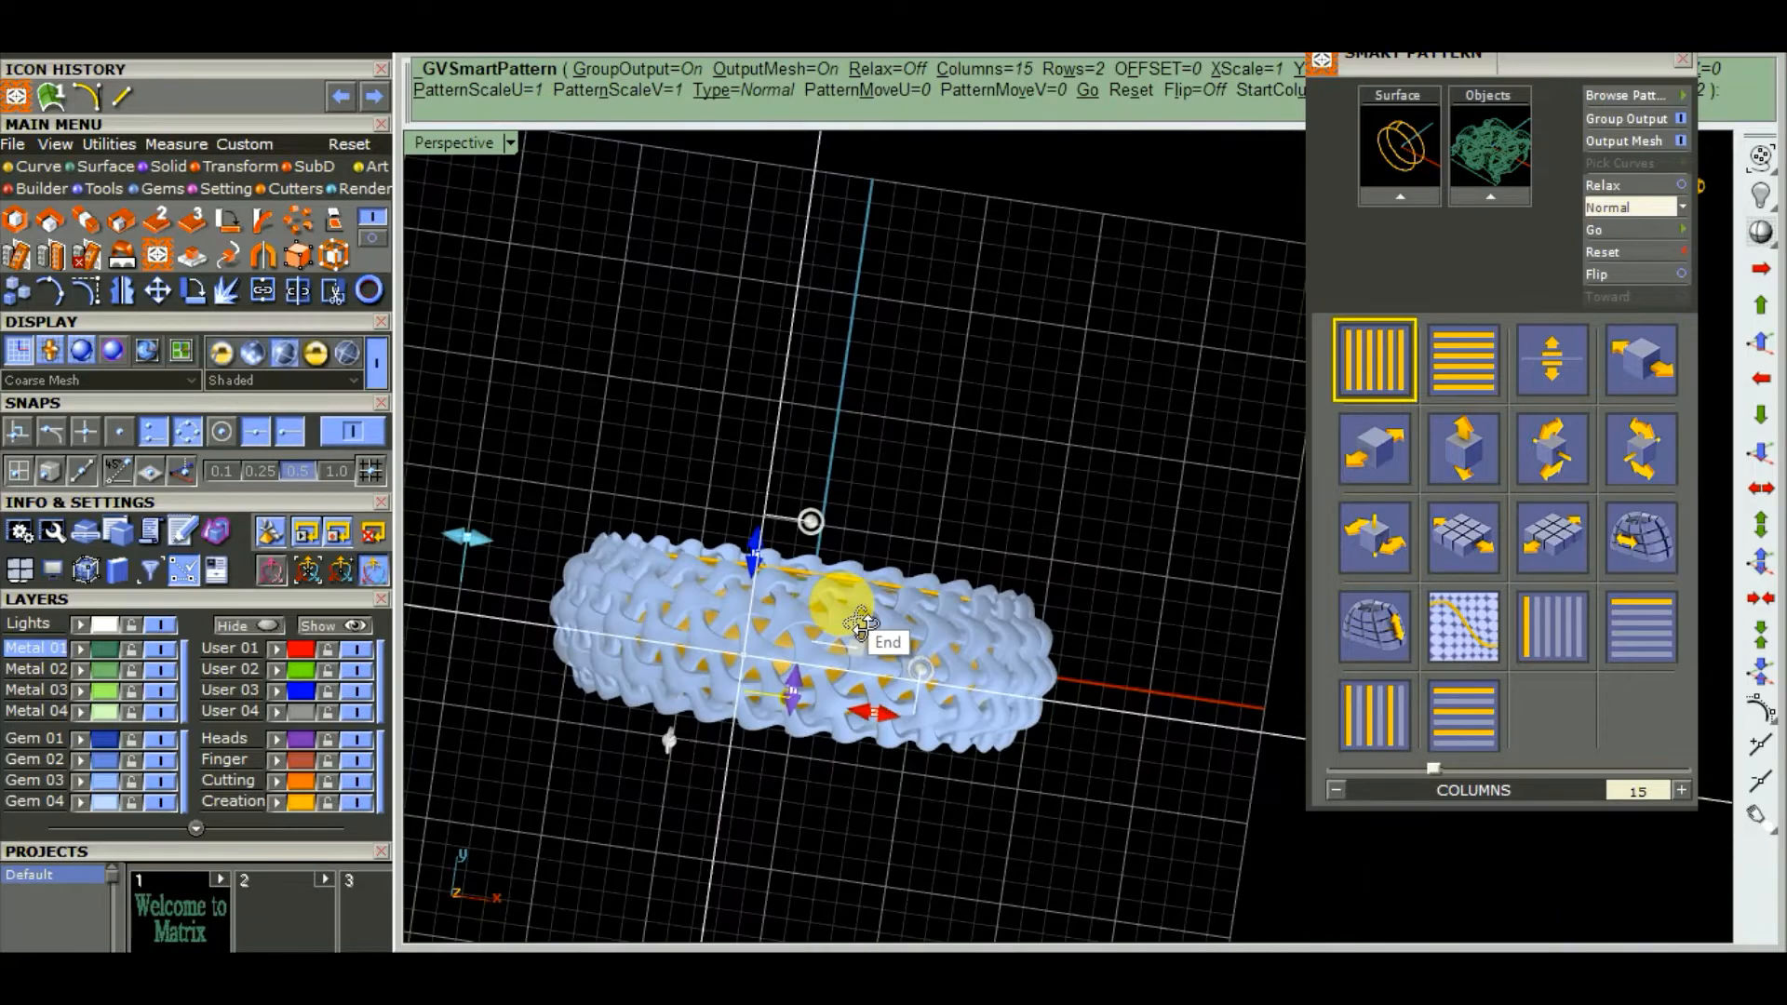
{"action": "scroll", "coordinate": [867, 705], "scroll_direction": "up", "scroll_amount": 10}
{"action": "right_click_drag", "start_coordinate": [993, 796], "coordinate": [825, 627]}
{"action": "scroll", "coordinate": [810, 610], "scroll_direction": "down", "scroll_amount": 4}
{"action": "right_click_drag", "start_coordinate": [958, 717], "coordinate": [873, 759]}
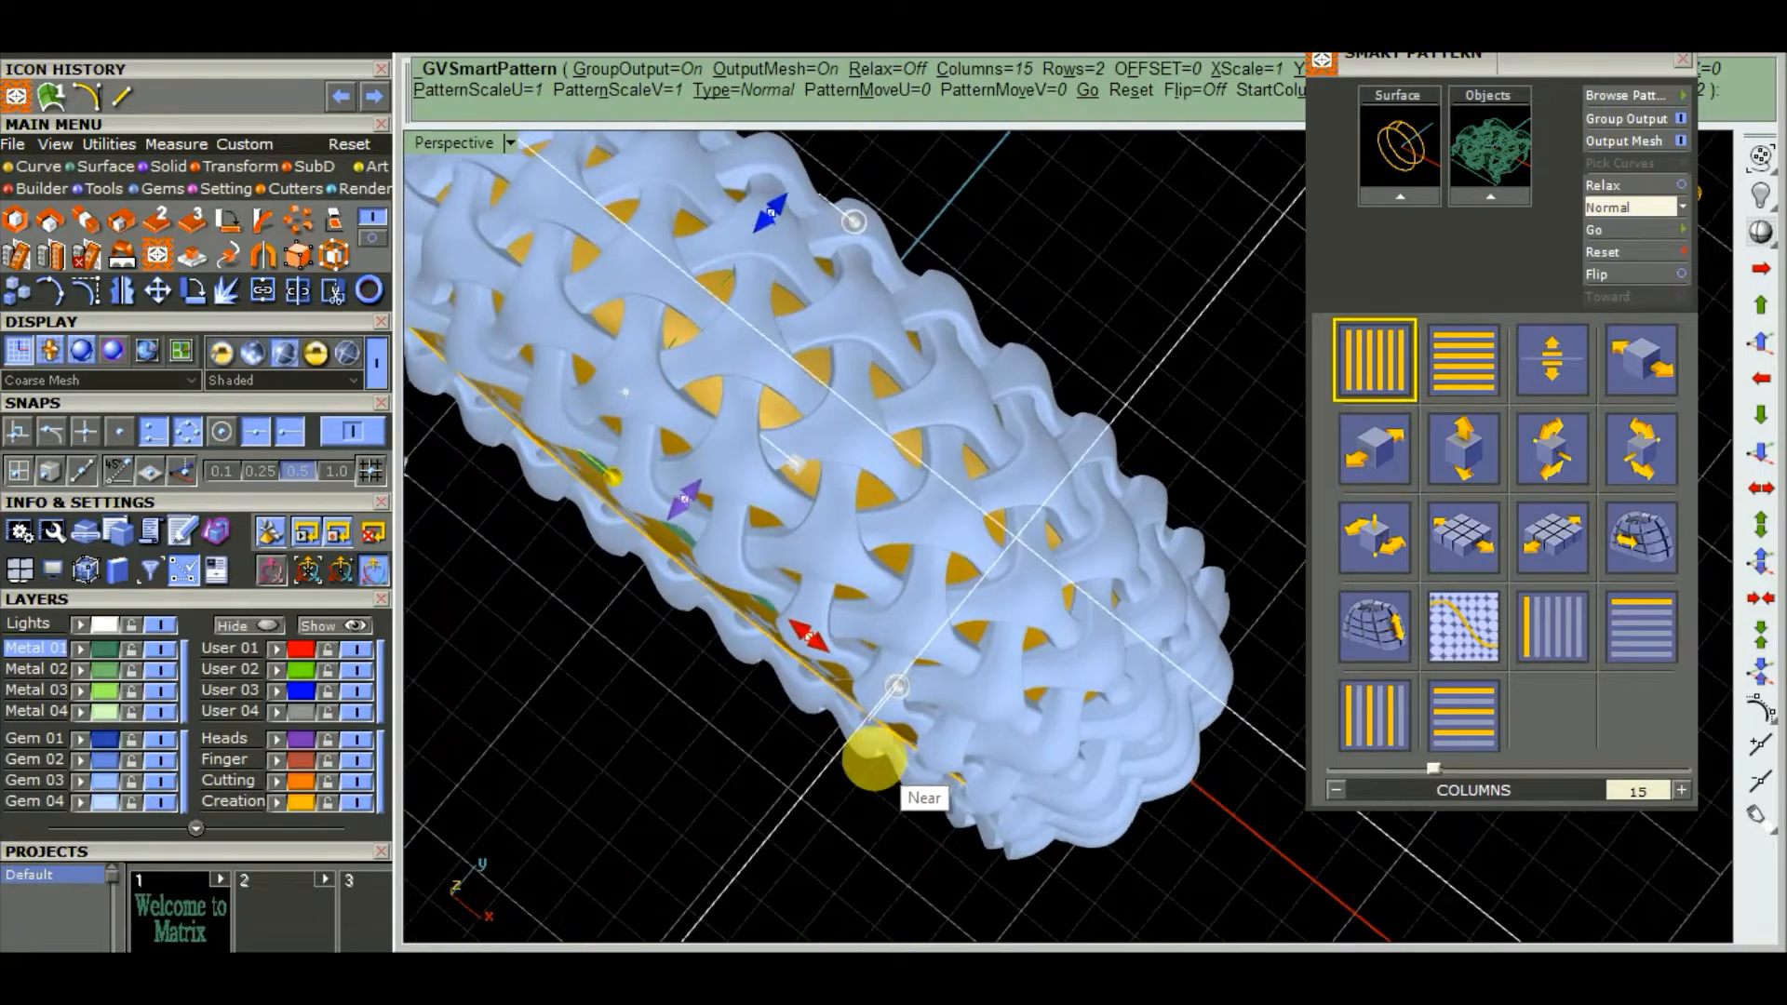
- Set the pattern's column count to 18 and generate the pattern on the band
{"action": "double_click", "coordinate": [1640, 792]}
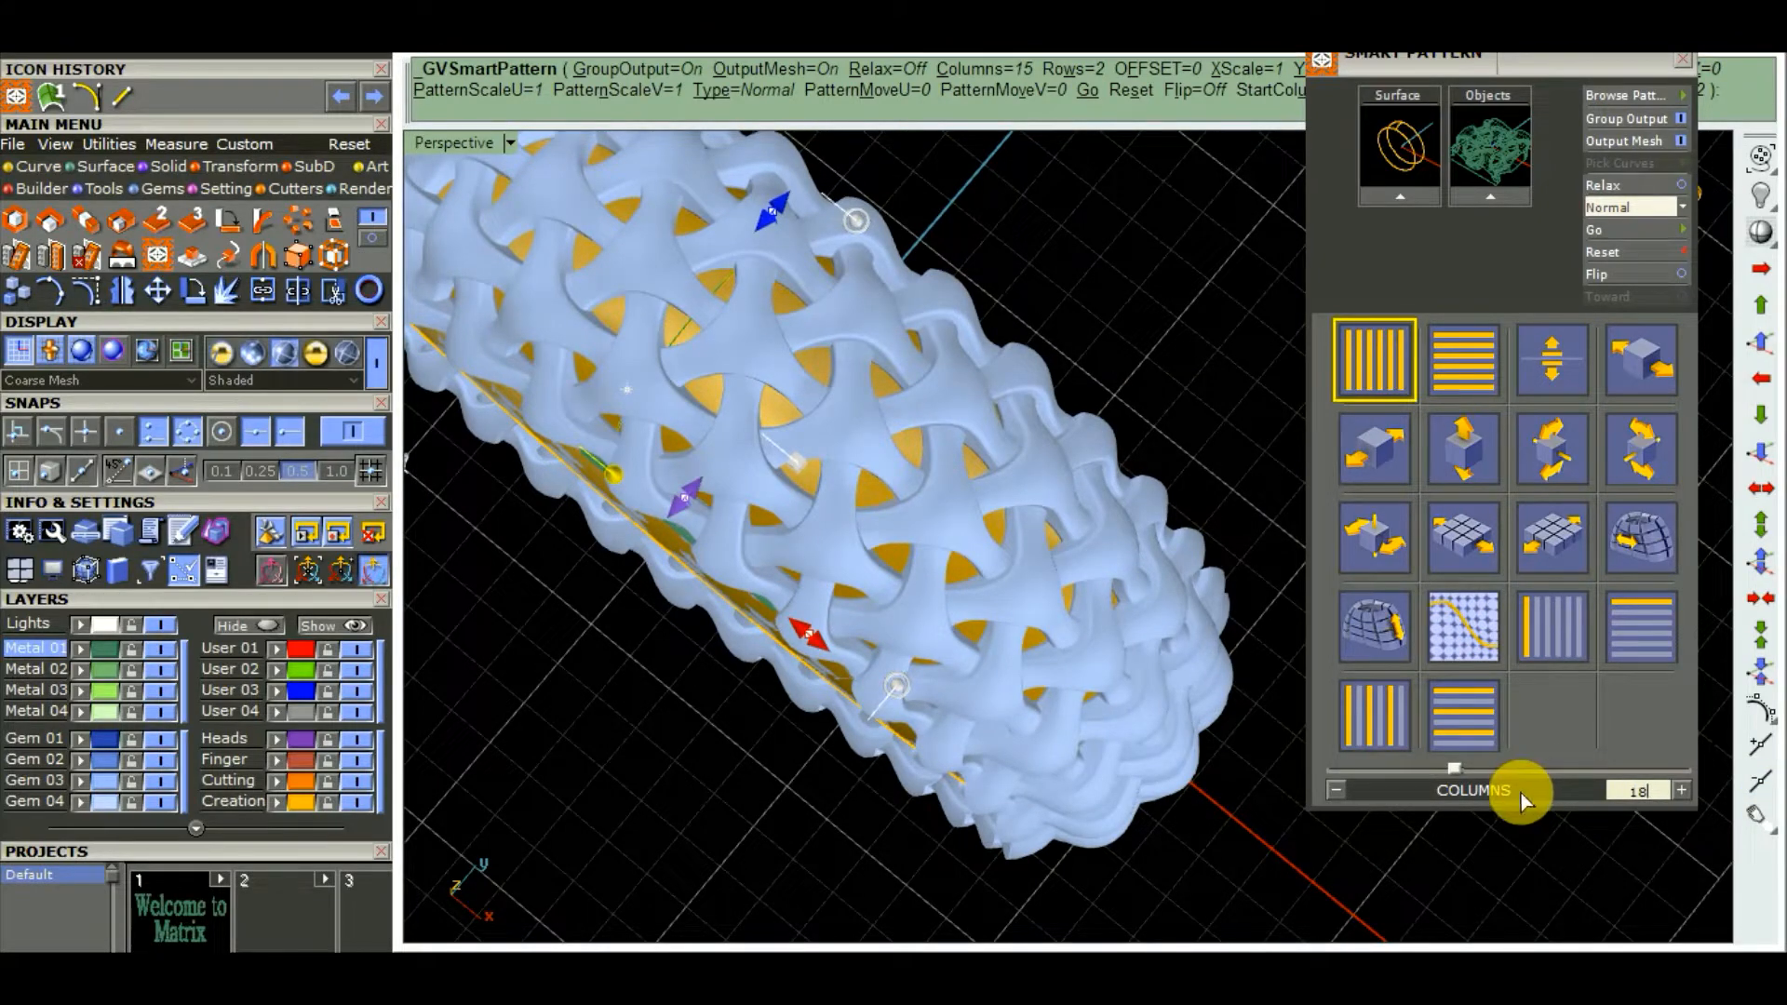
{"action": "key", "text": "Return"}
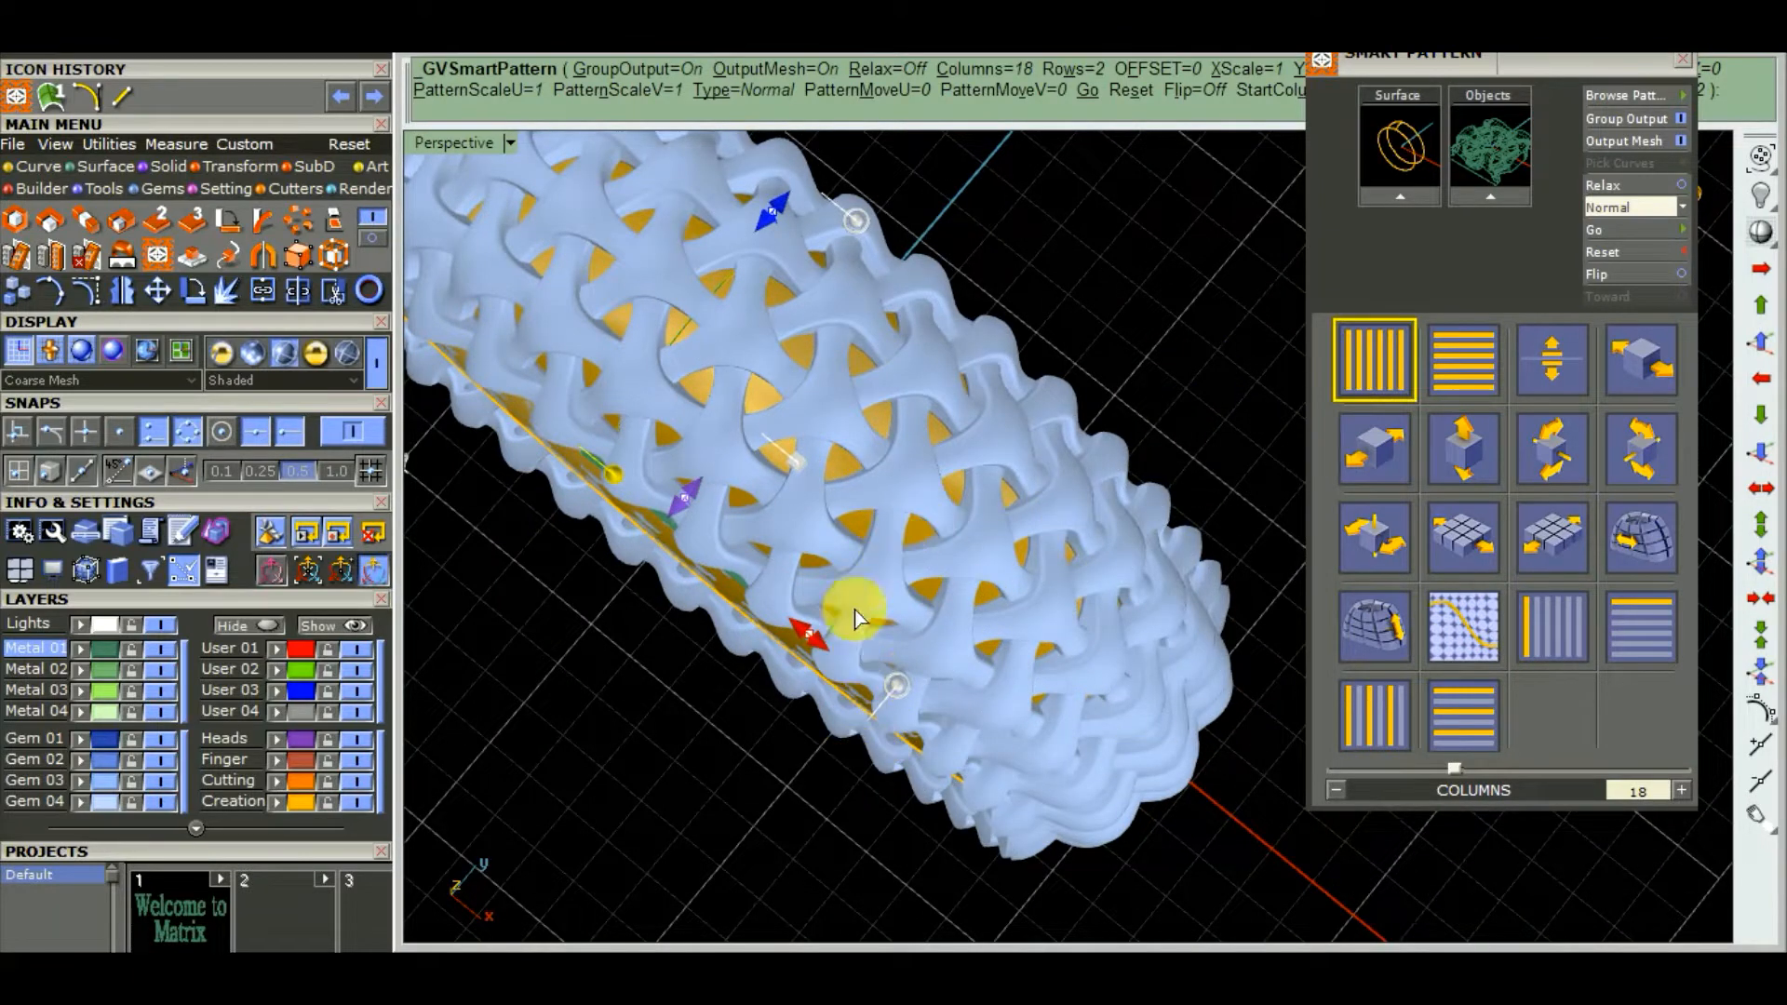
{"action": "right_click", "coordinate": [819, 724]}
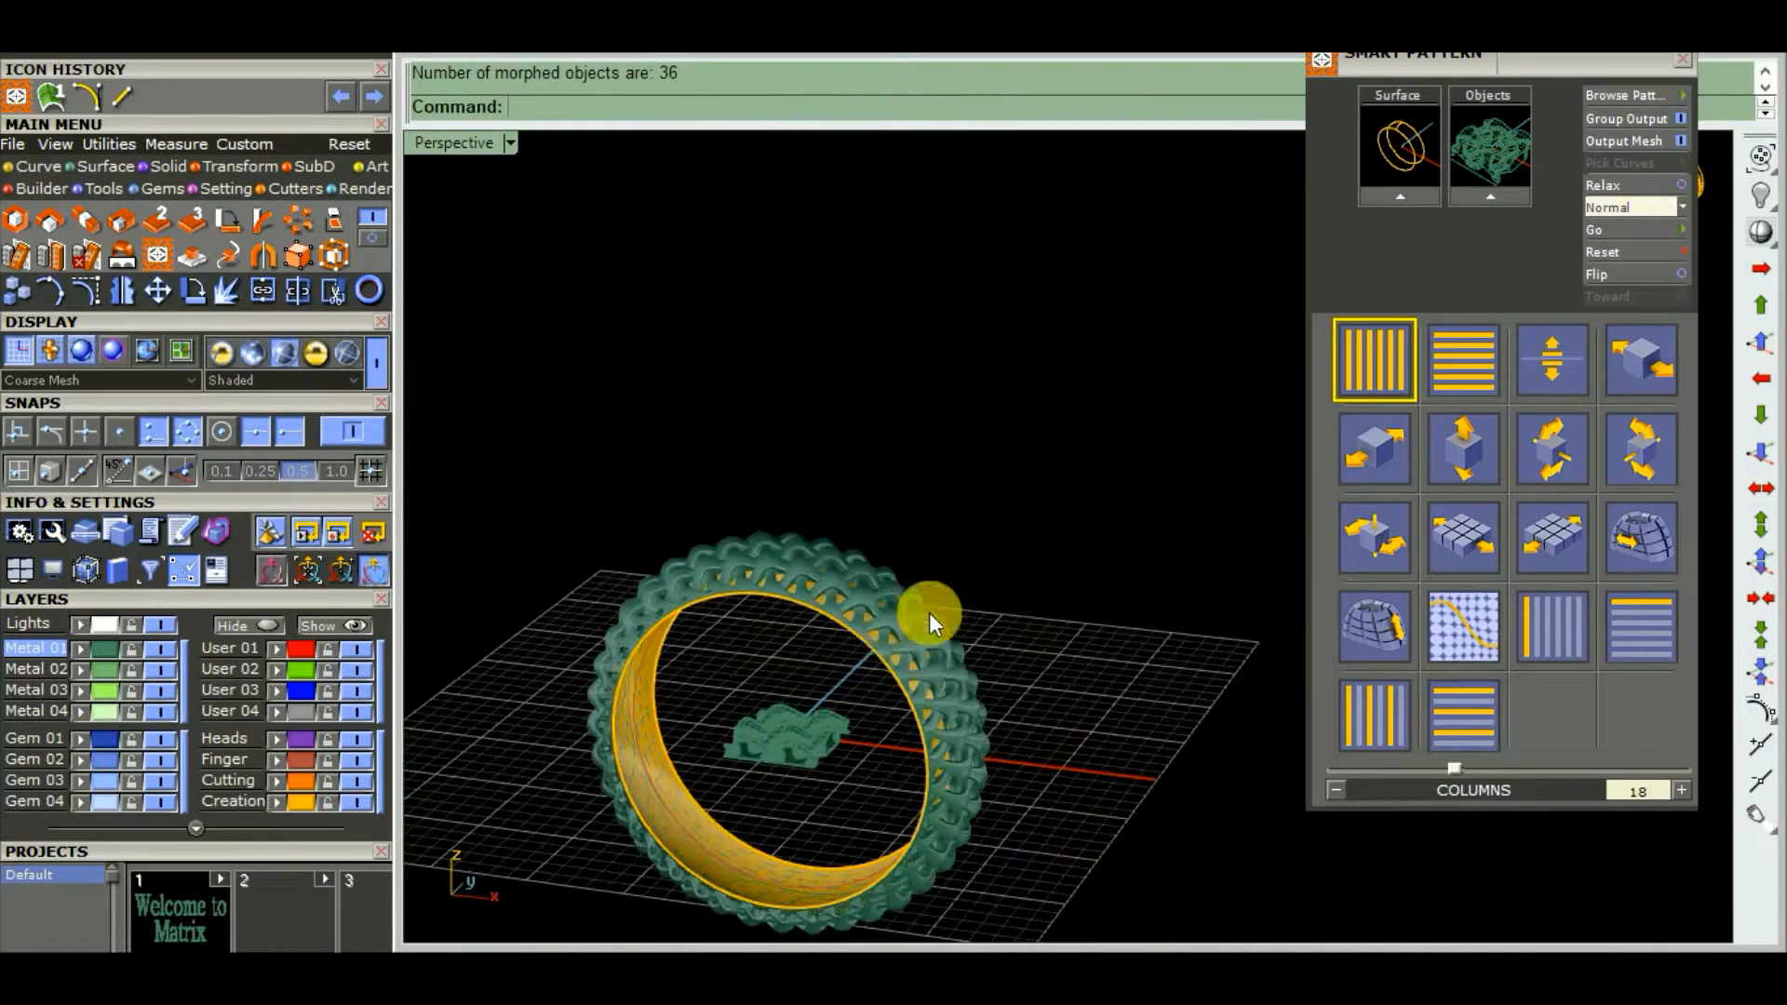
{"action": "right_click_drag", "start_coordinate": [929, 612], "coordinate": [857, 316]}
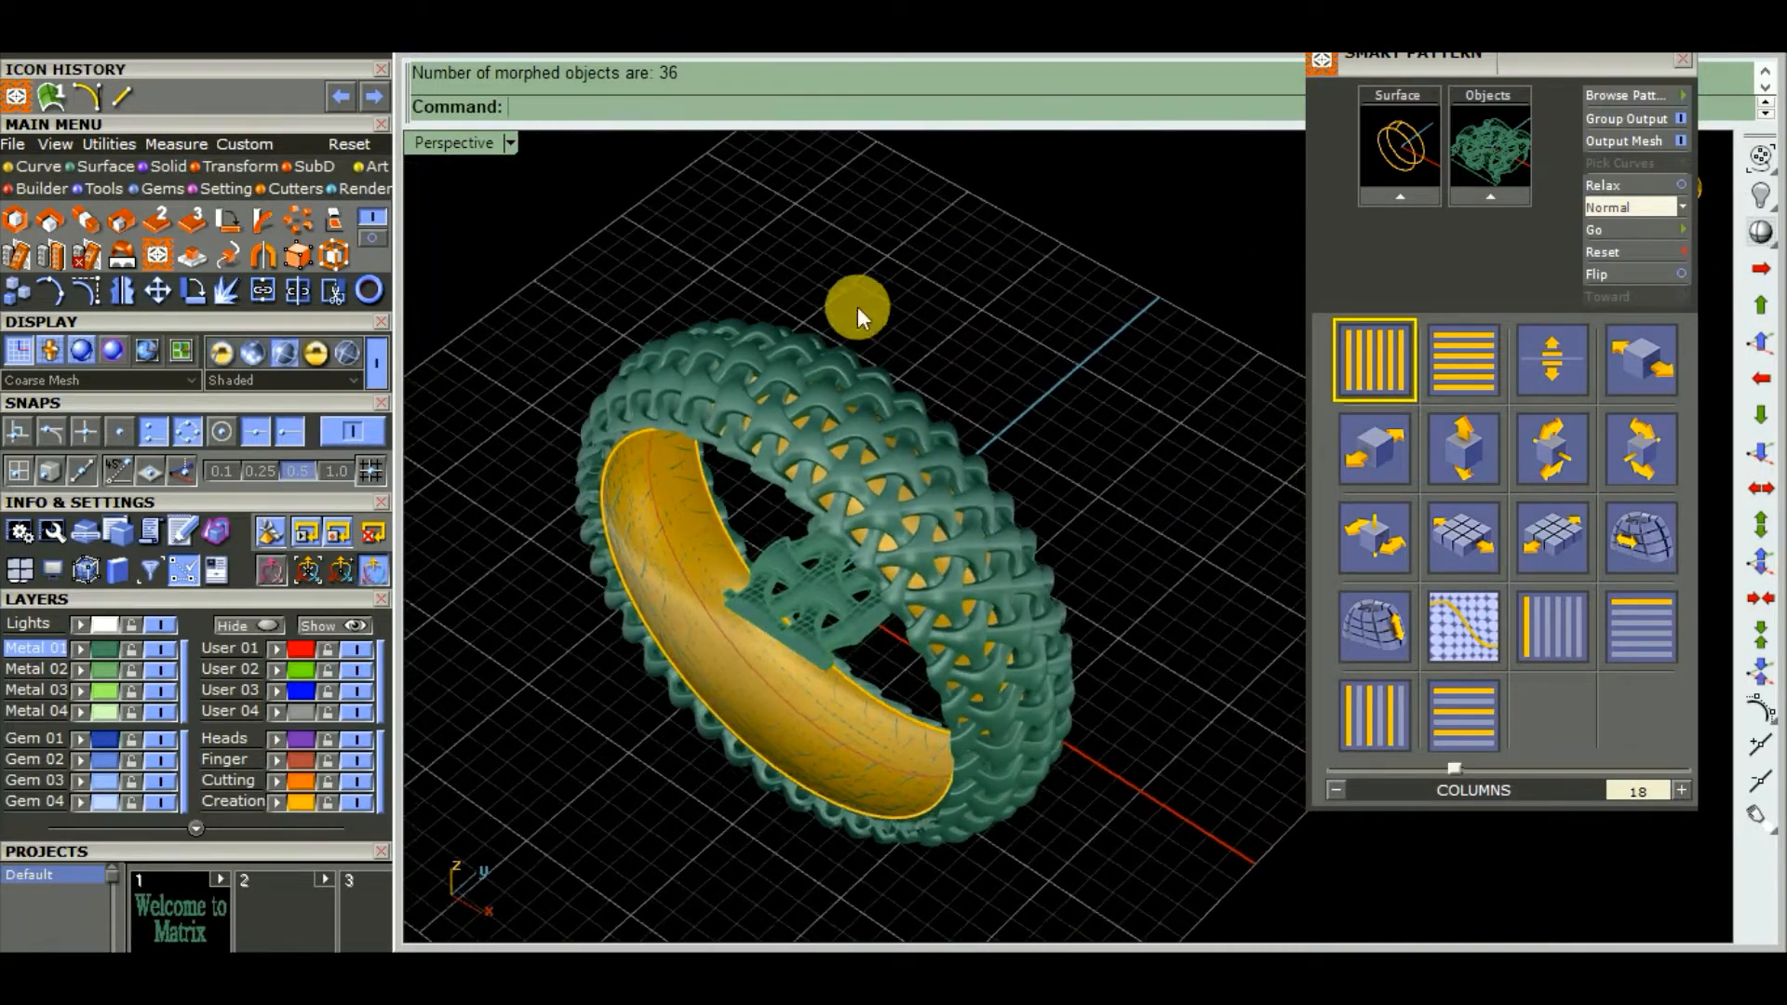
- Close the Smart Pattern tool and hide the original pattern tile at the ring's center
{"action": "left_click", "coordinate": [1682, 60]}
{"action": "scroll", "coordinate": [1122, 357], "scroll_direction": "down", "scroll_amount": 6}
{"action": "scroll", "coordinate": [973, 471], "scroll_direction": "up", "scroll_amount": 6}
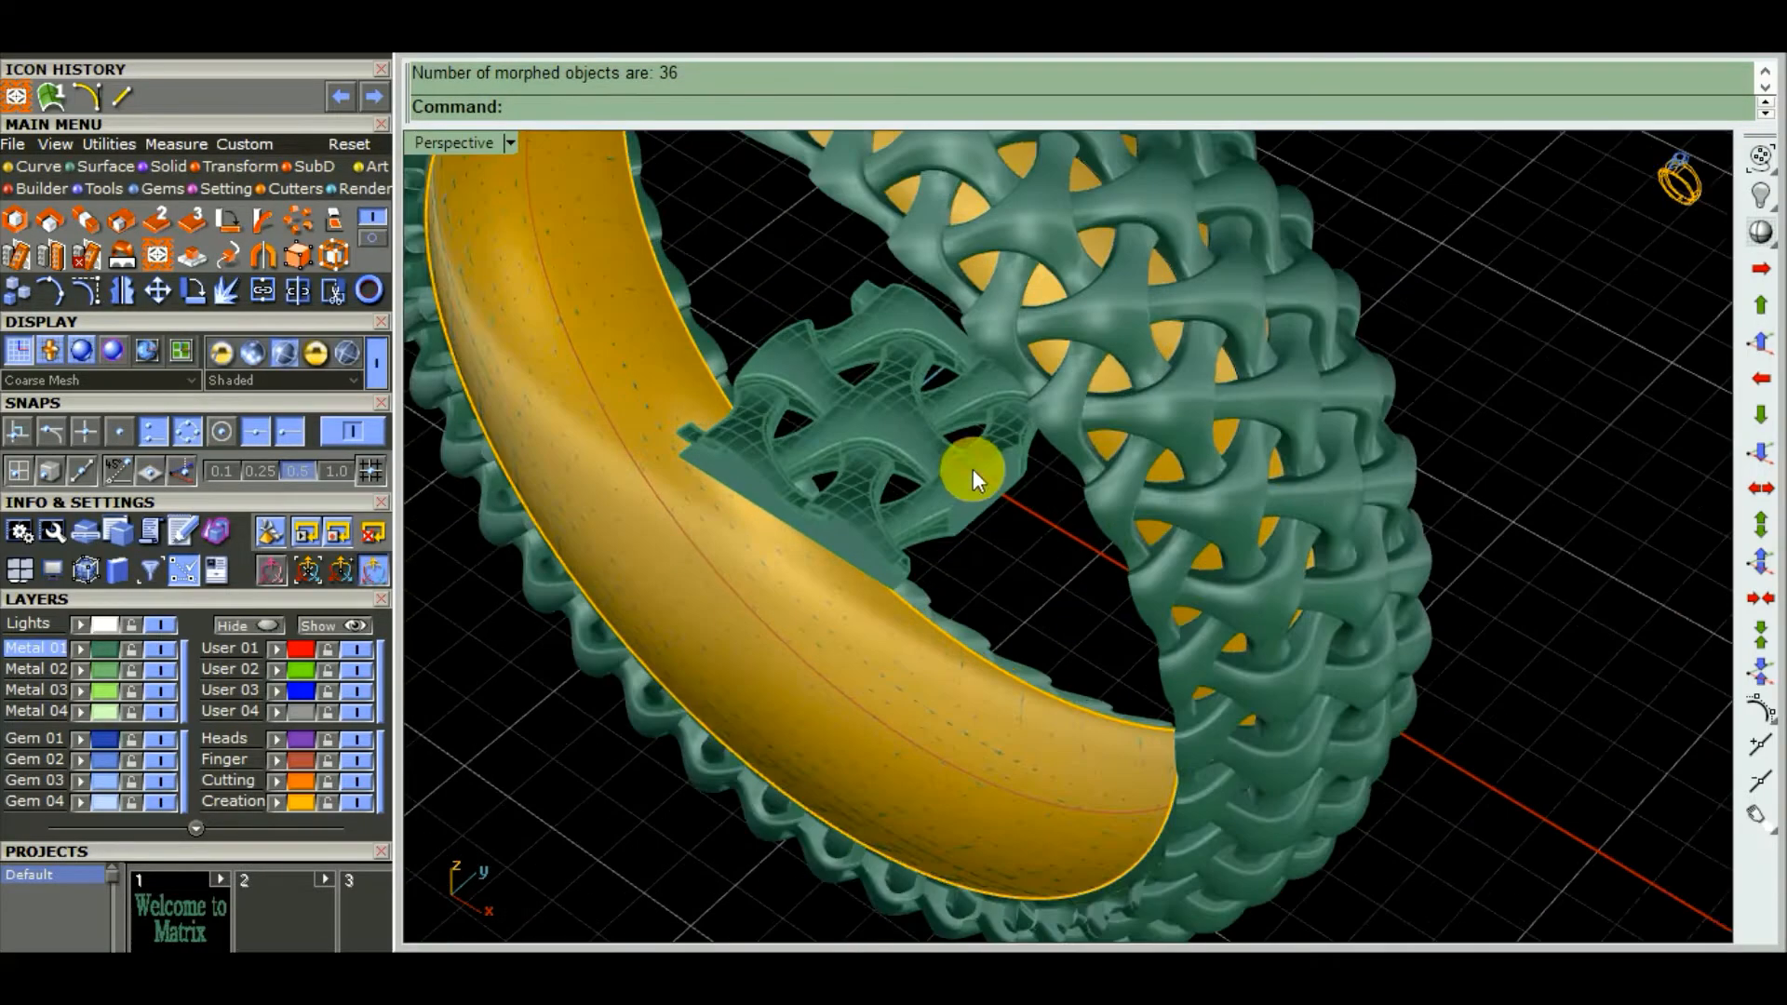
{"action": "key", "text": "ctrl+h"}
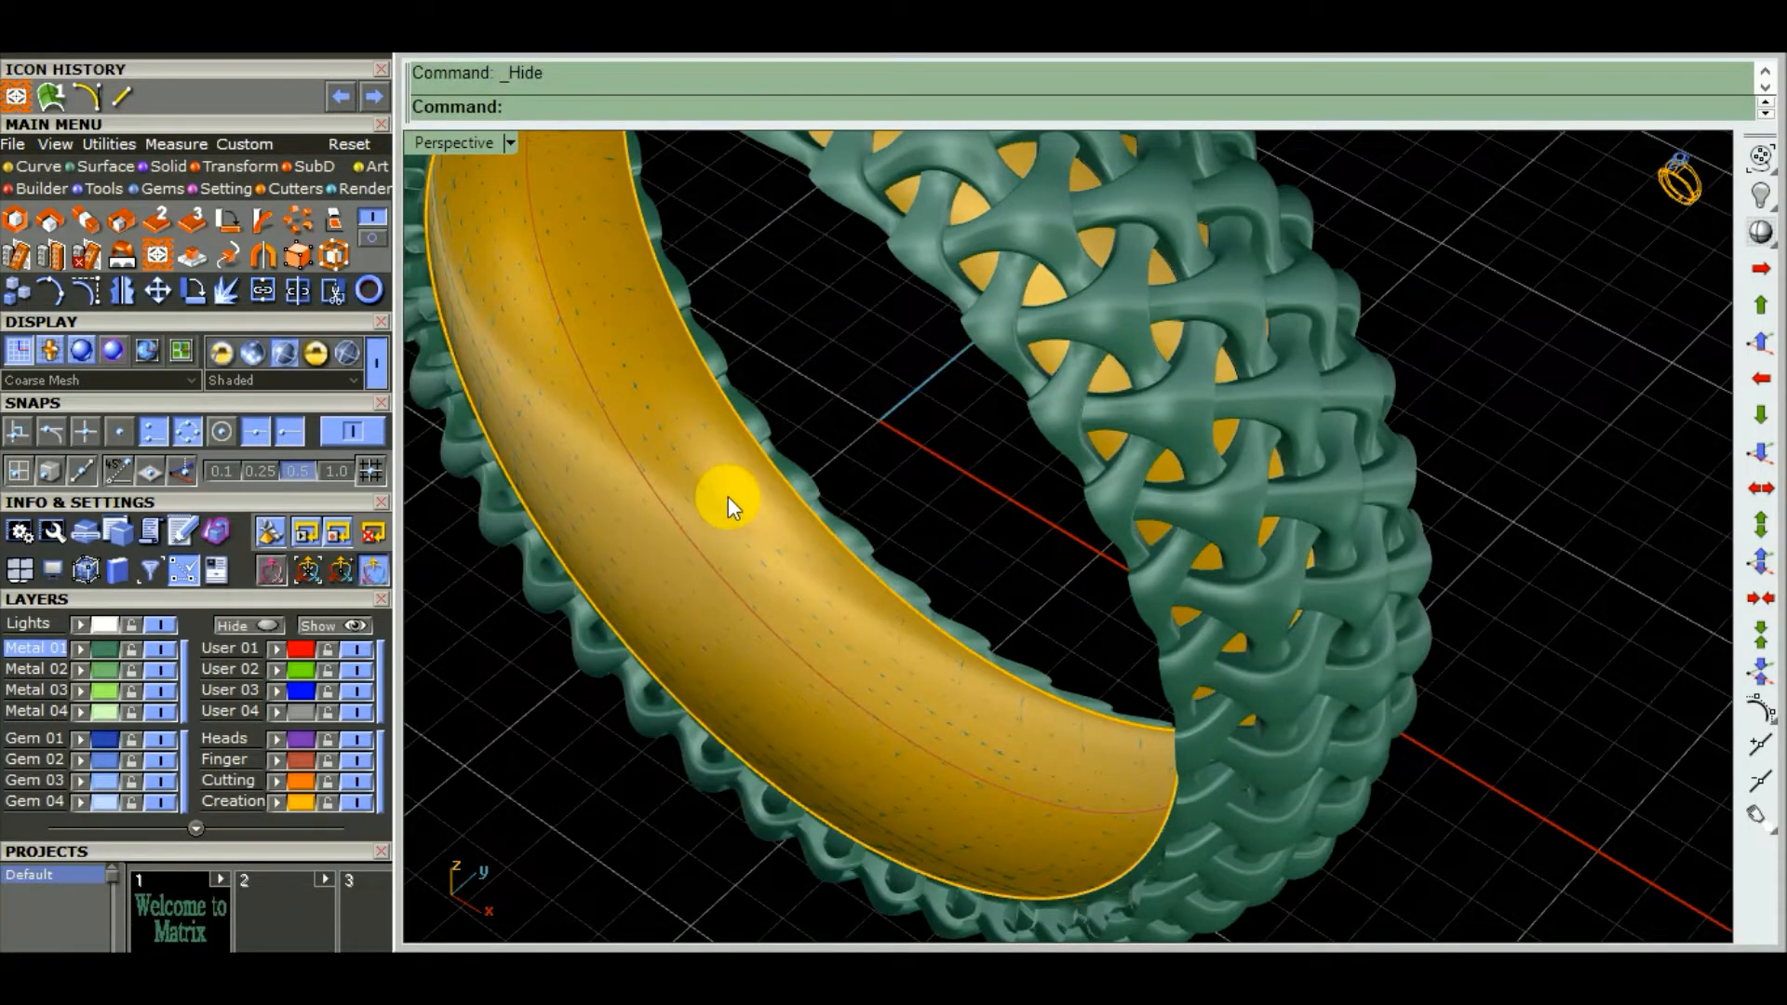
- Try to duplicate the circular side edge of the ring band as a curve with DupEdge
{"action": "scroll", "coordinate": [1003, 411], "scroll_direction": "down", "scroll_amount": 5}
{"action": "right_click_drag", "start_coordinate": [1003, 410], "coordinate": [663, 534]}
{"action": "scroll", "coordinate": [768, 372], "scroll_direction": "up", "scroll_amount": 6}
{"action": "type", "text": "d"}
{"action": "key", "text": "Return"}
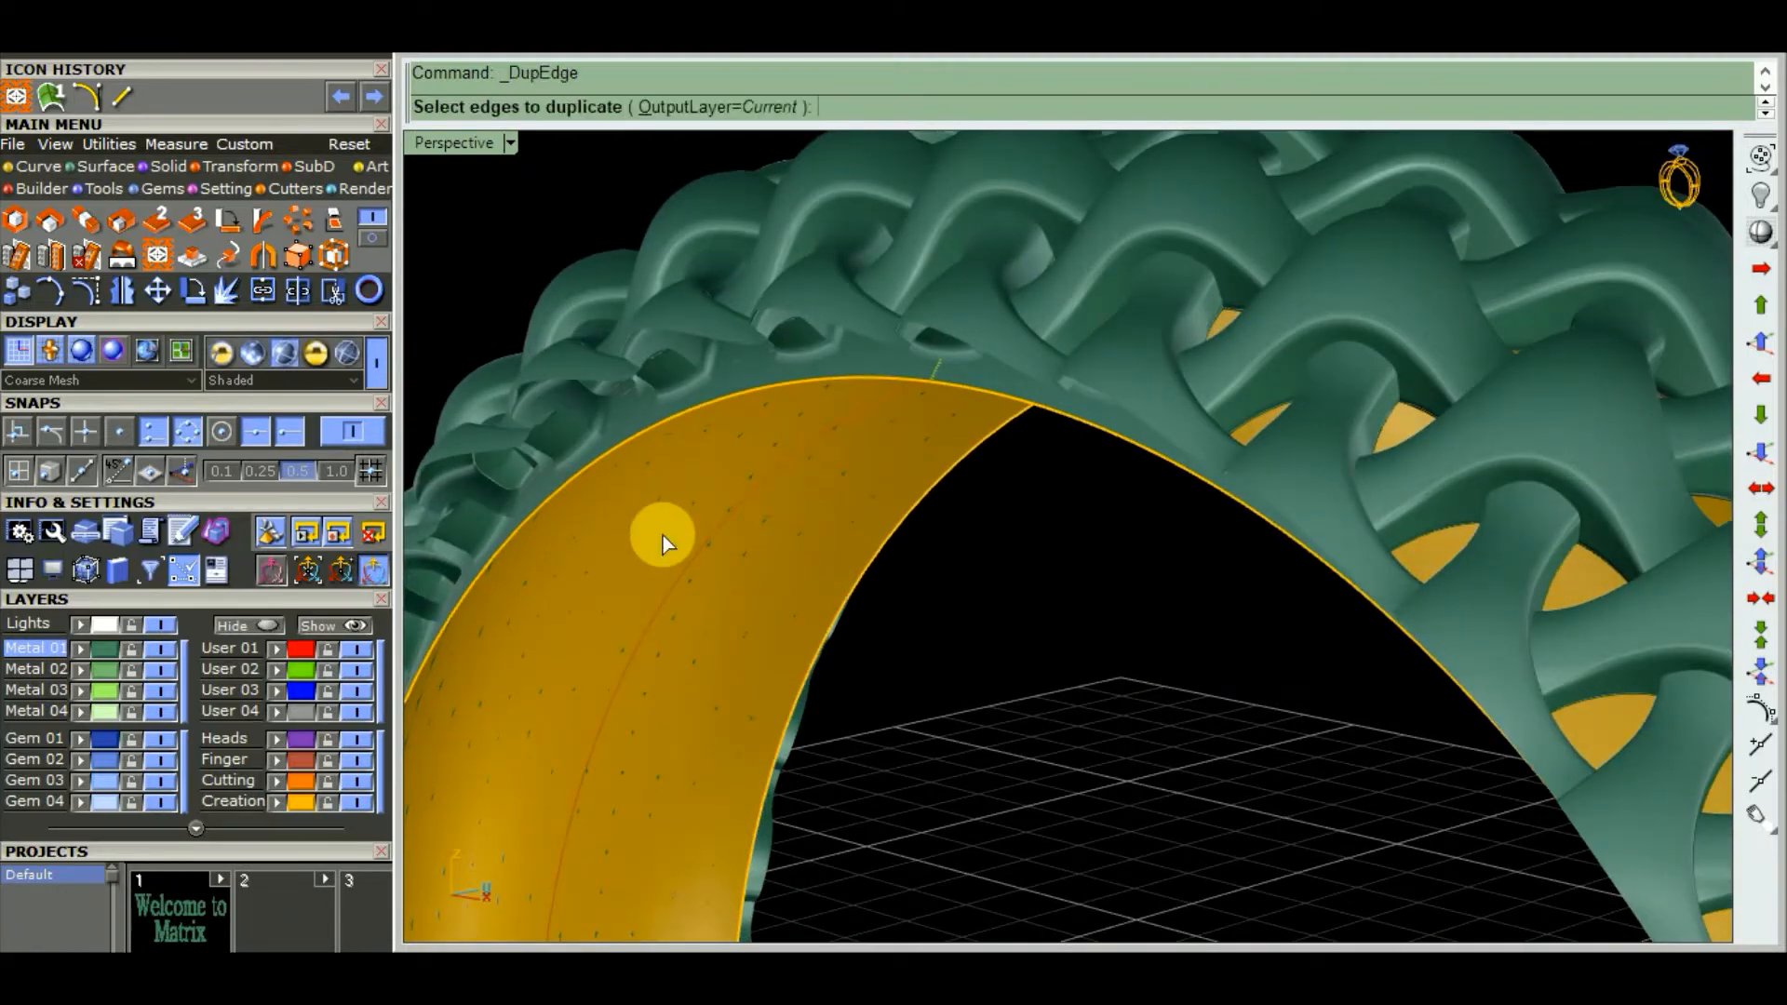
{"action": "left_click", "coordinate": [796, 382]}
{"action": "right_click", "coordinate": [797, 382]}
{"action": "scroll", "coordinate": [796, 383], "scroll_direction": "down", "scroll_amount": 4}
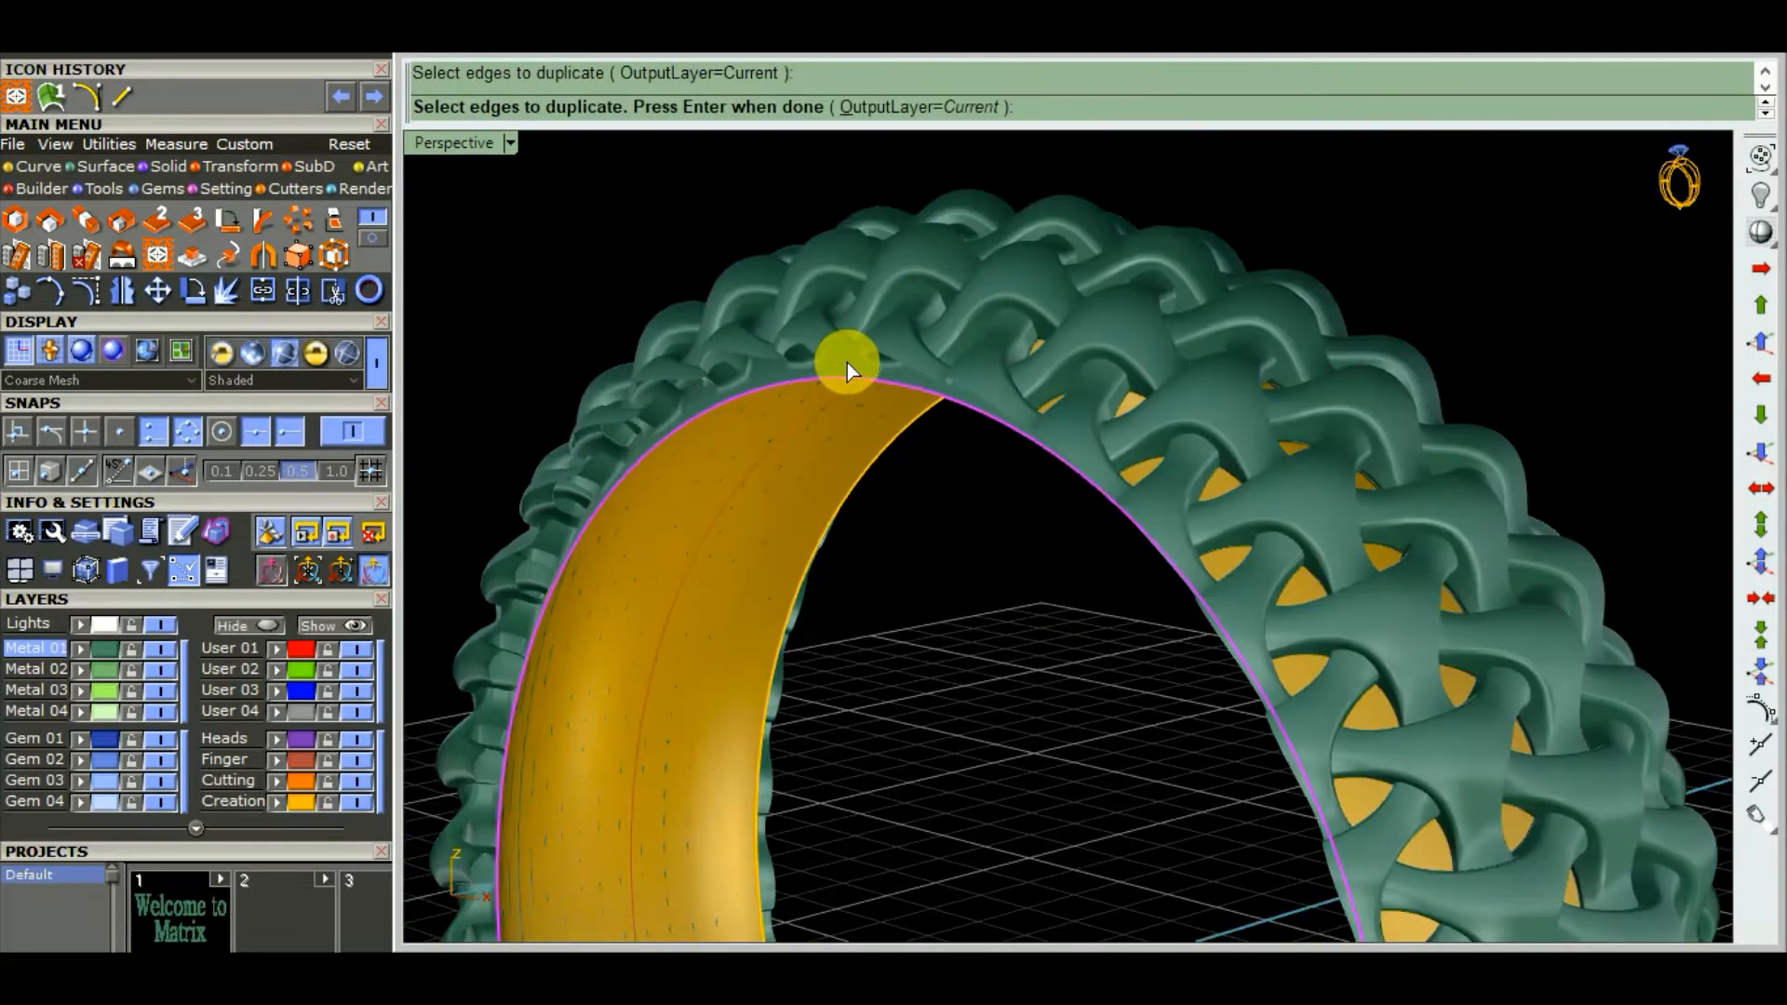
{"action": "scroll", "coordinate": [847, 361], "scroll_direction": "down", "scroll_amount": 4}
{"action": "right_click_drag", "start_coordinate": [1017, 371], "coordinate": [980, 434]}
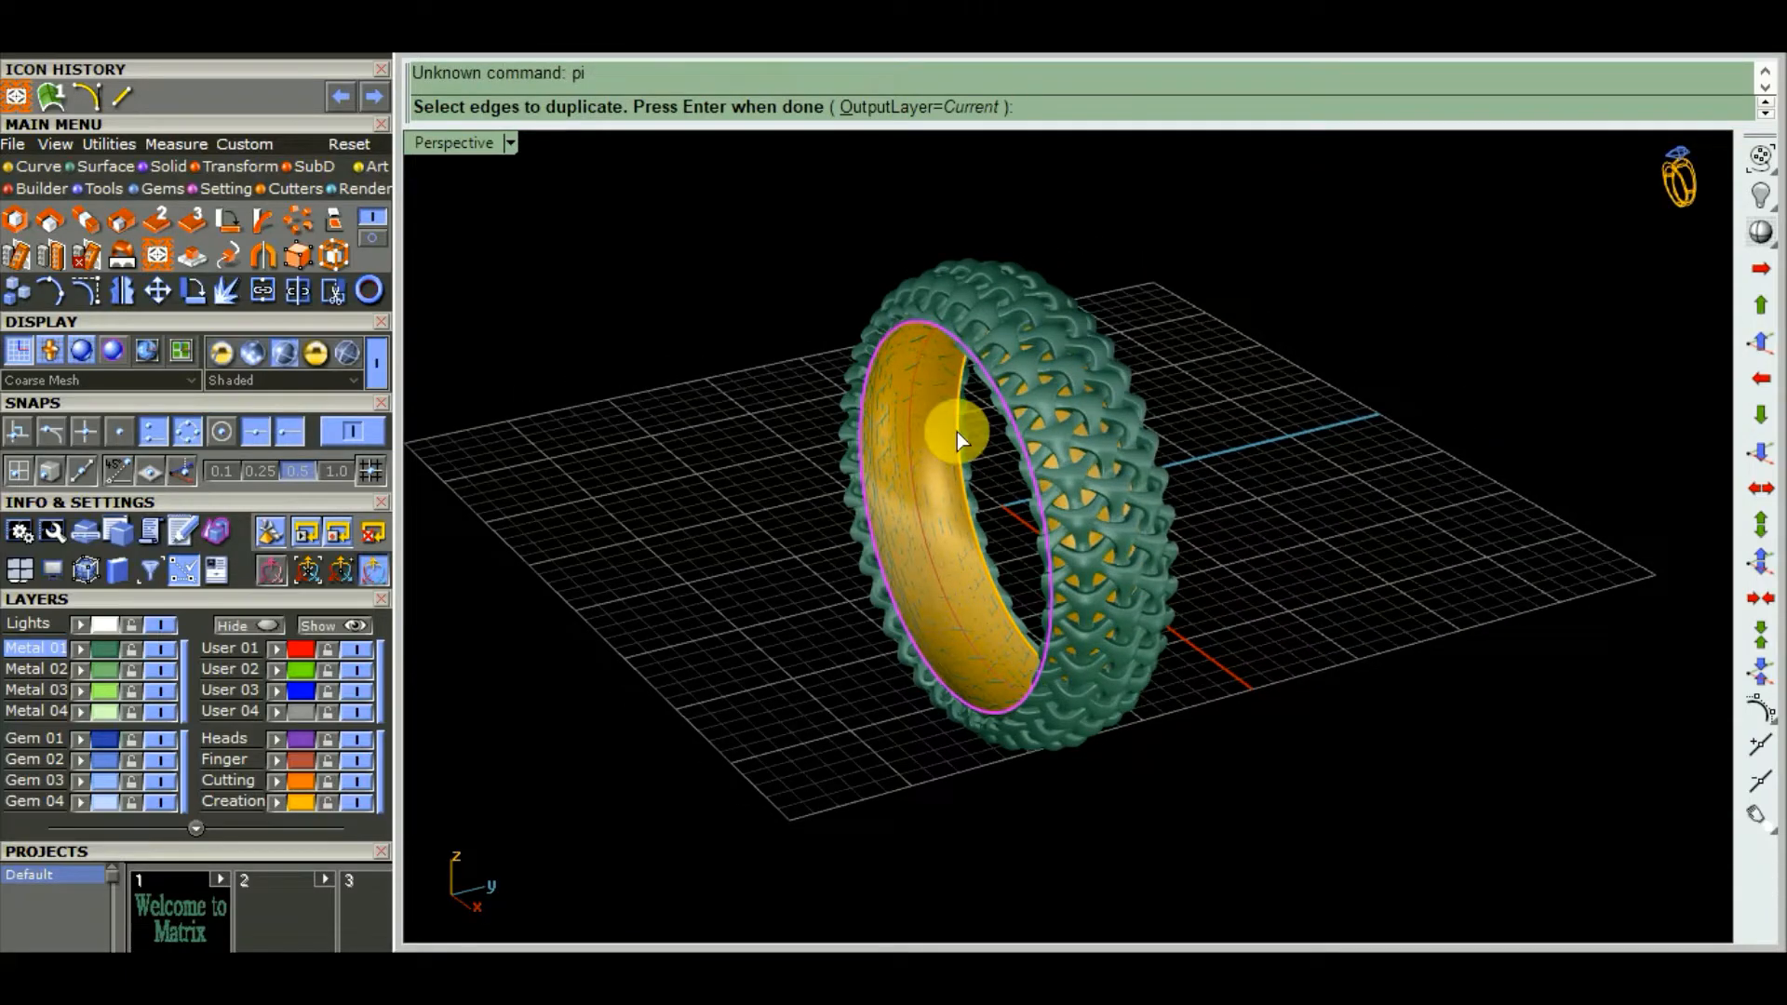
{"action": "right_click", "coordinate": [957, 432]}
- Duplicate the gold band's front circular edge as a separate curve with DupEdge
{"action": "scroll", "coordinate": [944, 393], "scroll_direction": "up", "scroll_amount": 5}
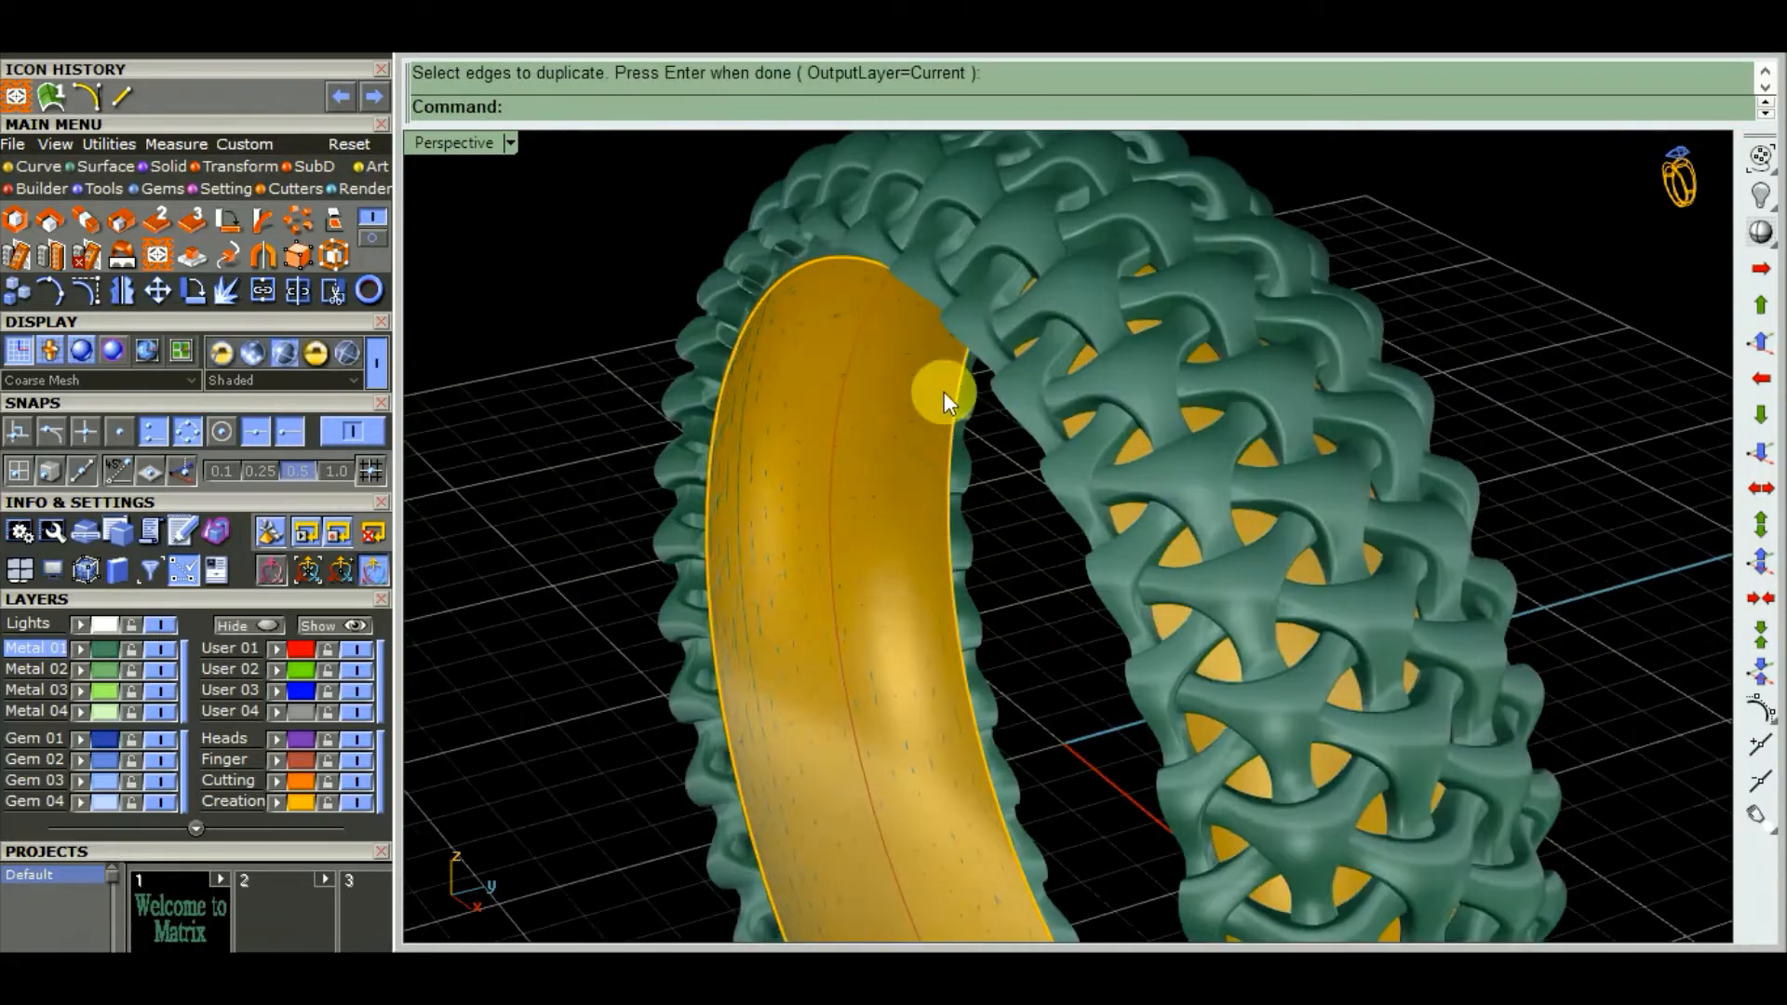
{"action": "right_click_drag", "start_coordinate": [1043, 435], "coordinate": [1055, 438]}
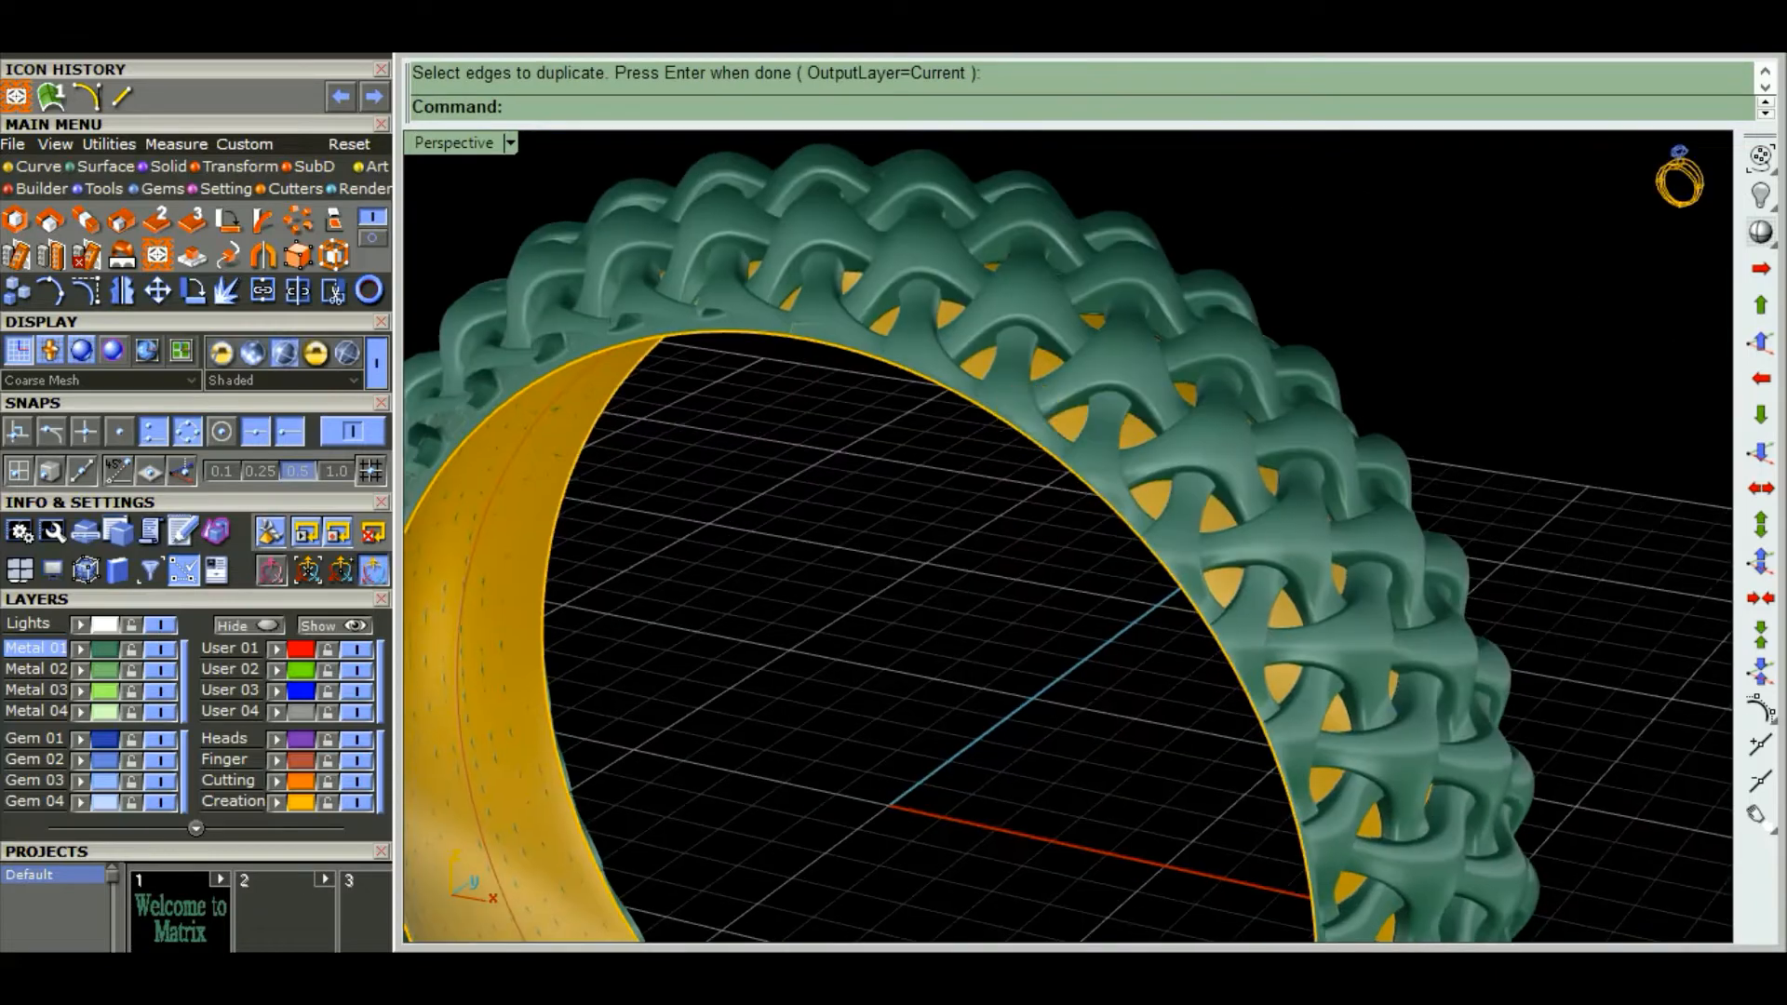
{"action": "left_click", "coordinate": [775, 336]}
{"action": "right_click", "coordinate": [775, 336]}
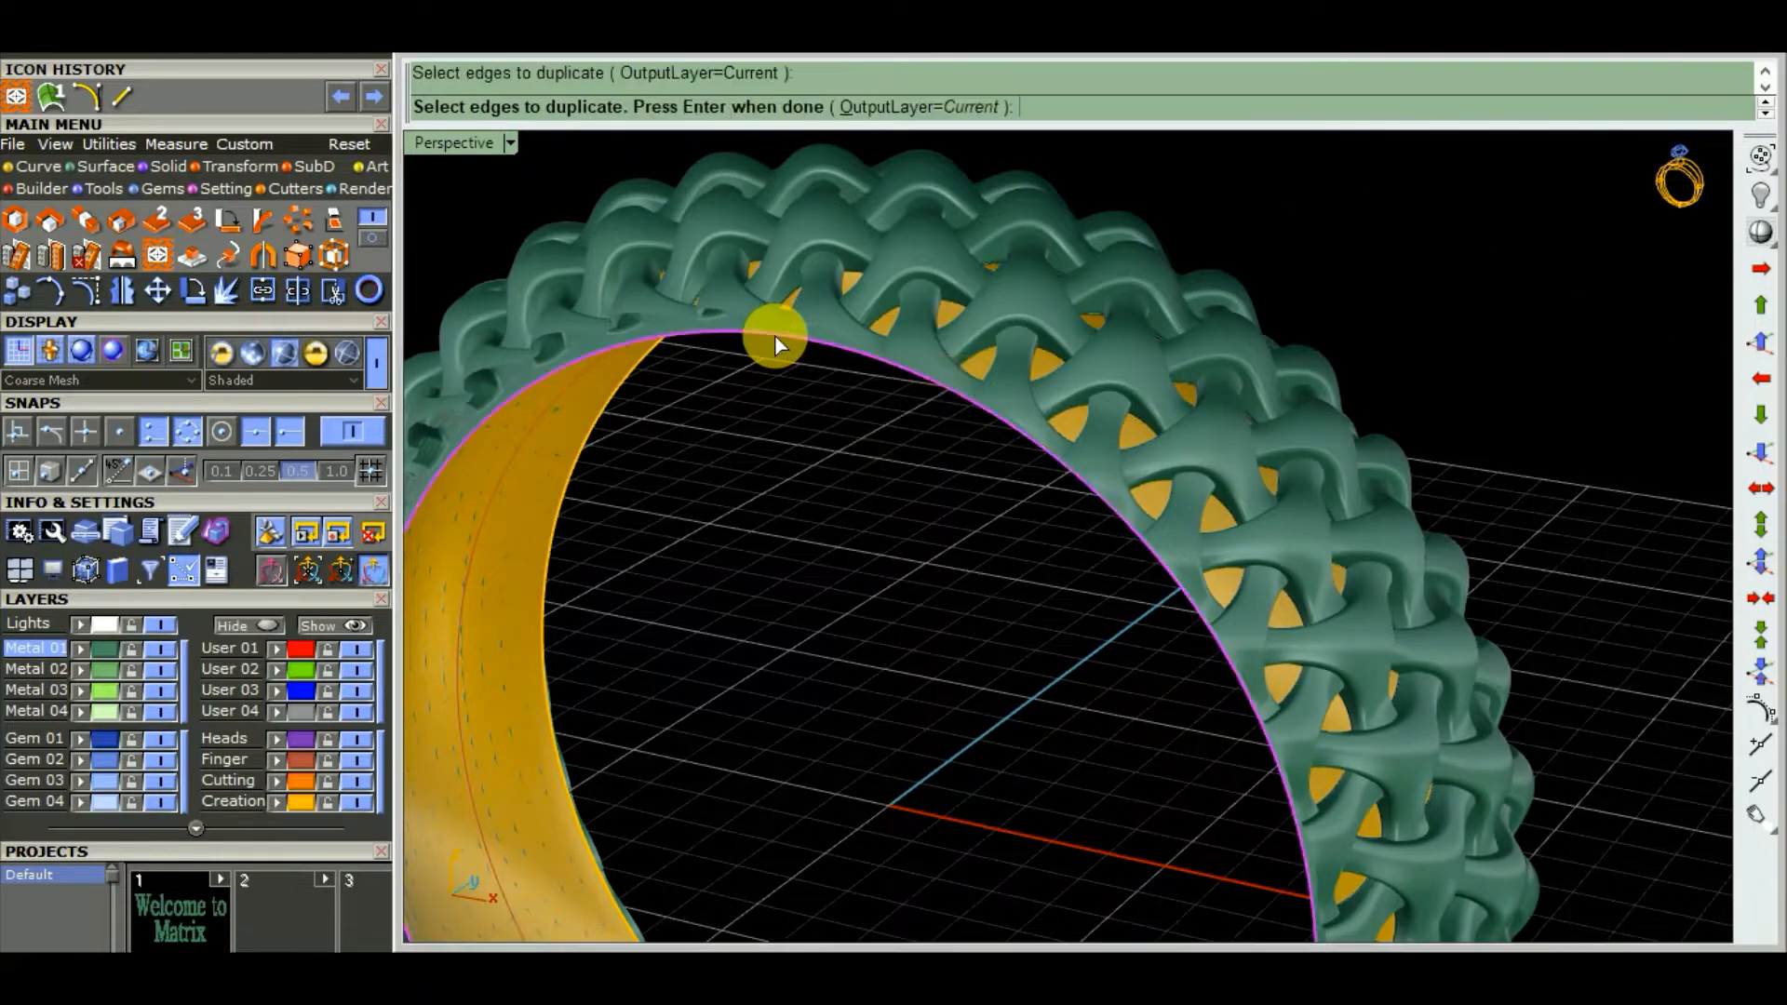
{"action": "scroll", "coordinate": [825, 339], "scroll_direction": "down", "scroll_amount": 6}
{"action": "right_click_drag", "start_coordinate": [938, 402], "coordinate": [865, 290]}
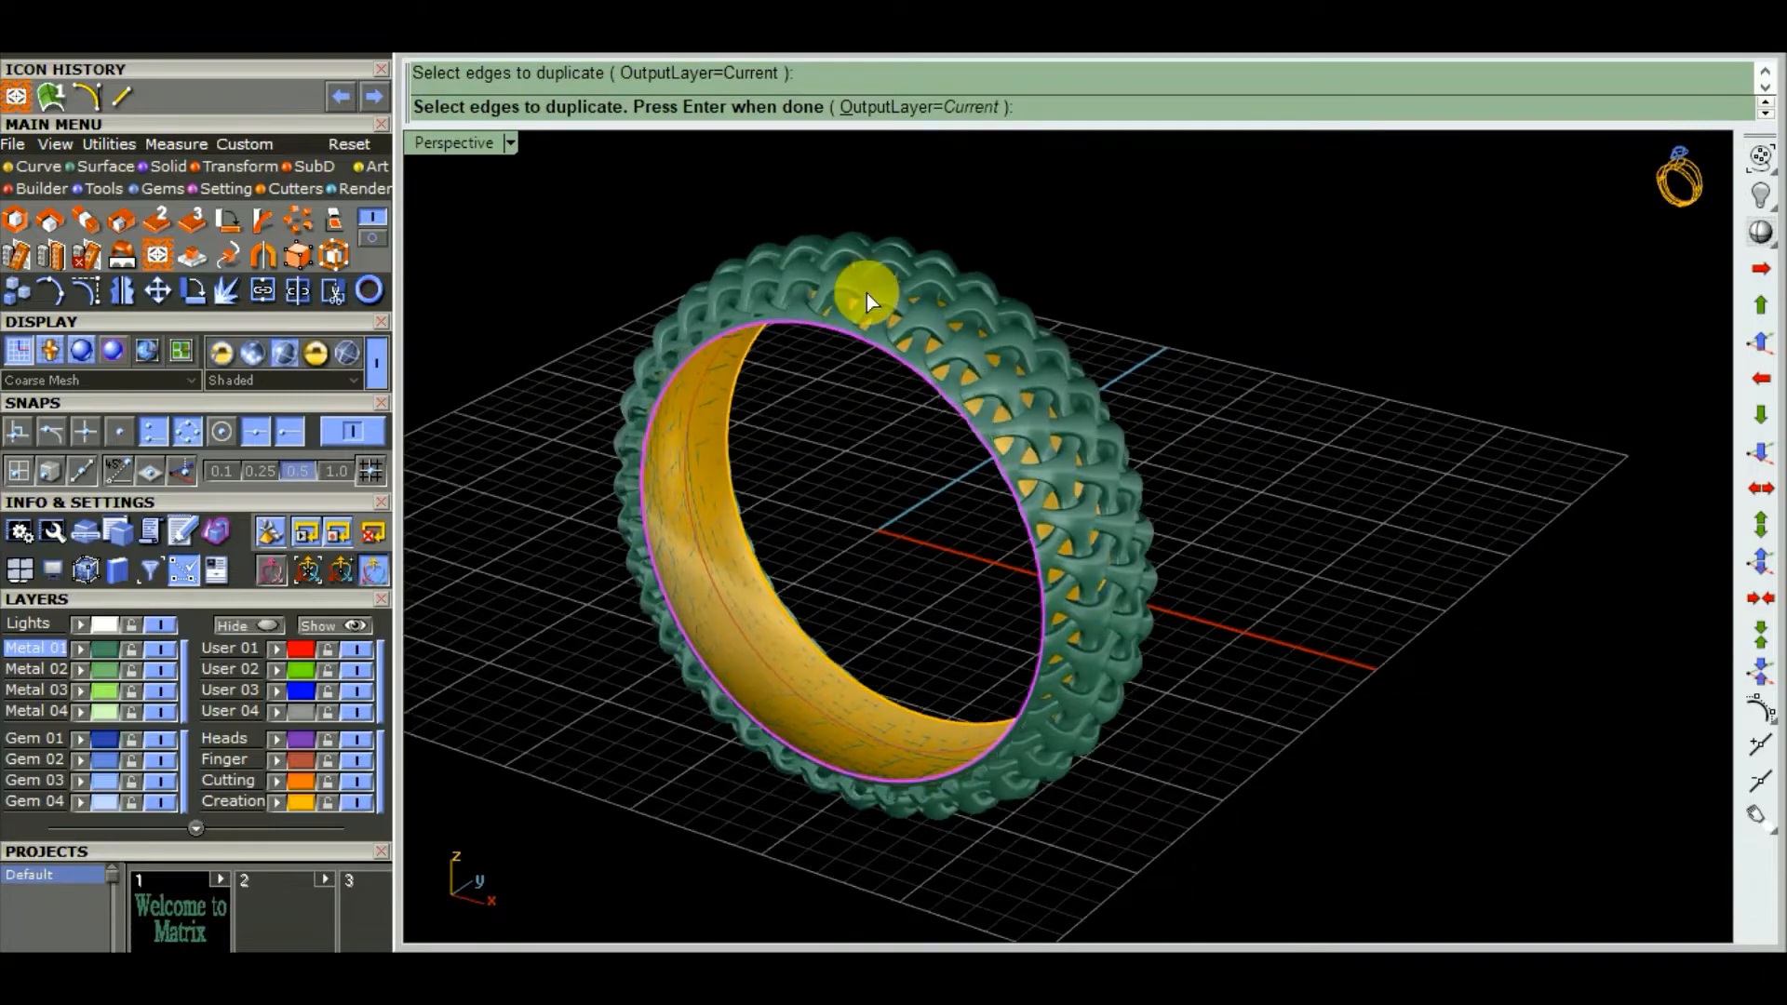
{"action": "scroll", "coordinate": [835, 297], "scroll_direction": "up", "scroll_amount": 3}
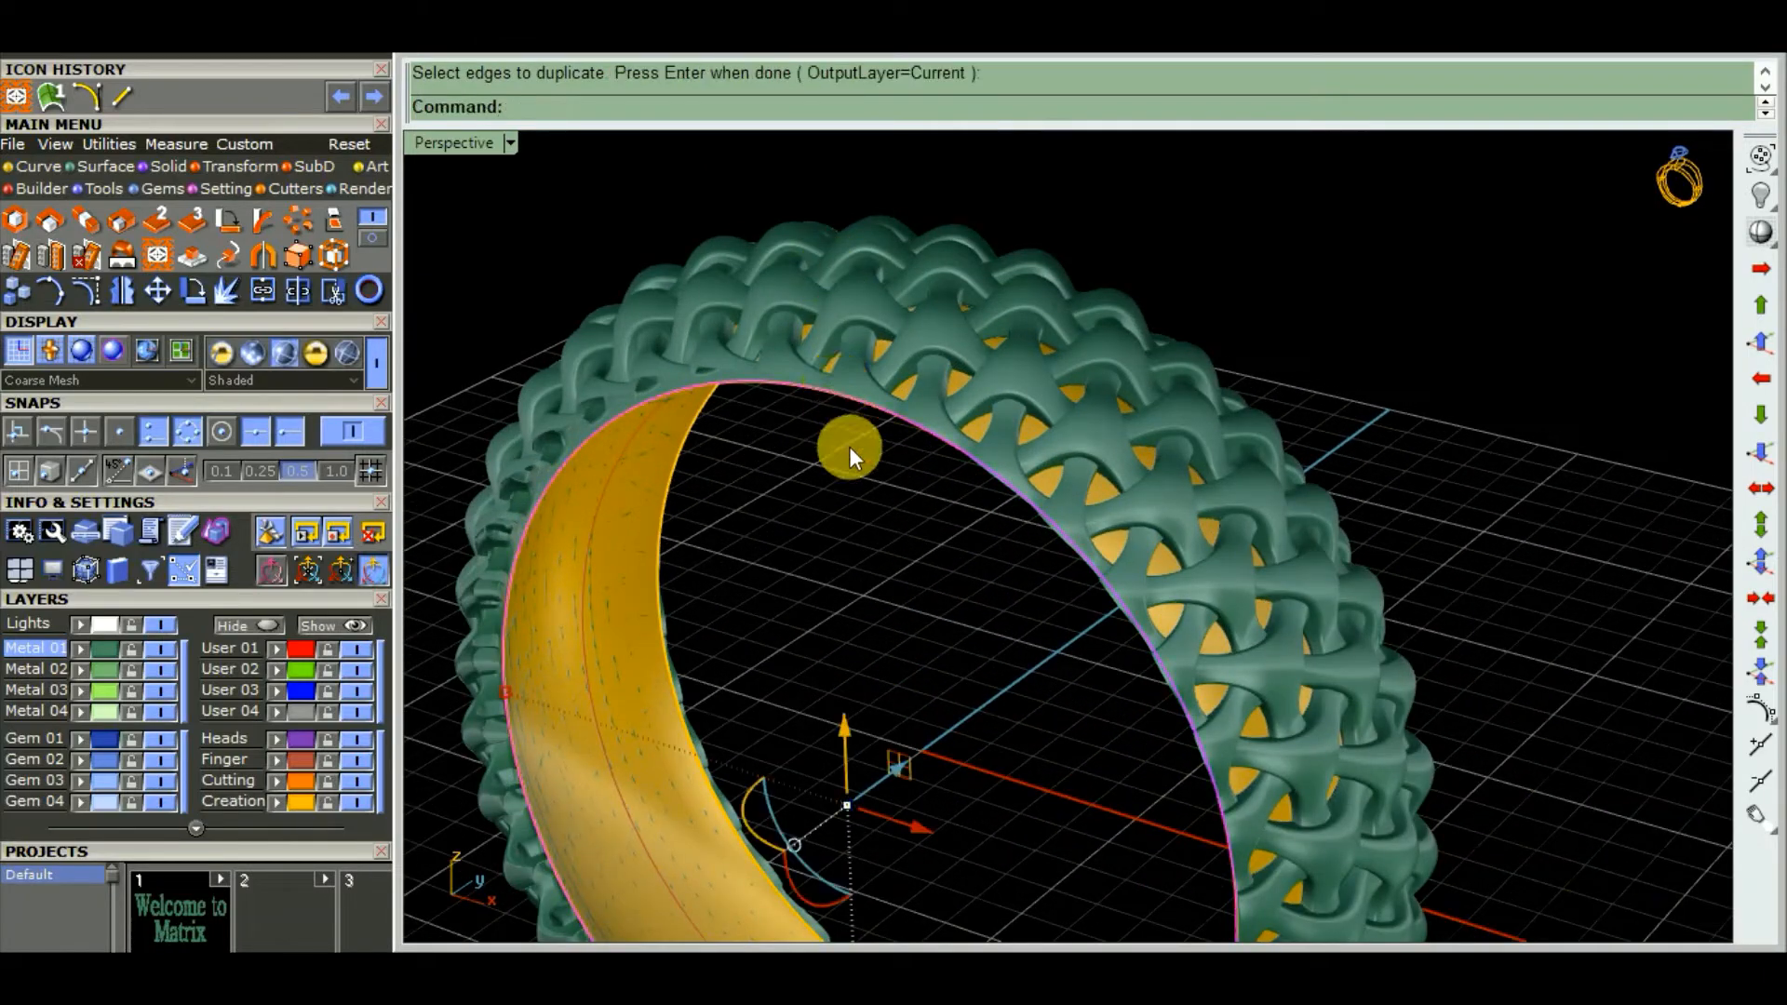
{"action": "scroll", "coordinate": [848, 457], "scroll_direction": "down", "scroll_amount": 2}
{"action": "right_click_drag", "start_coordinate": [847, 459], "coordinate": [786, 434]}
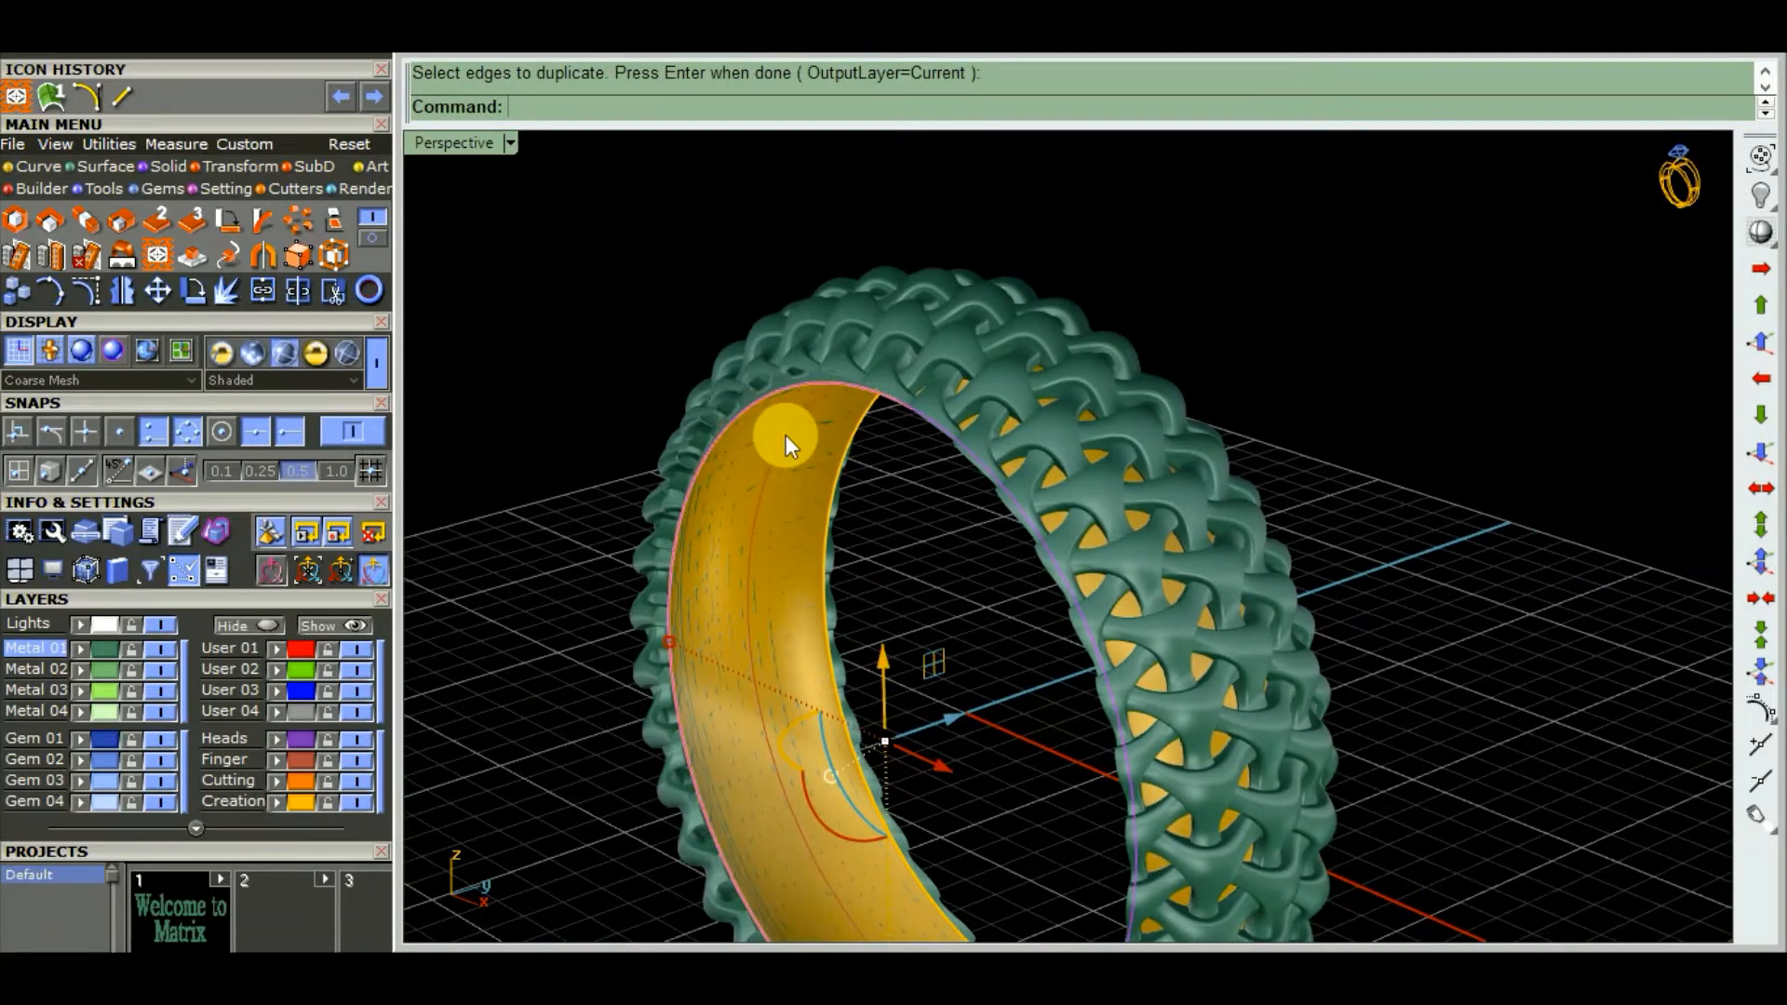
- Try to build a closed pipe along the band's duplicated front edge curve, inspect it and undo it
{"action": "type", "text": "ipe"}
{"action": "key", "text": "Return"}
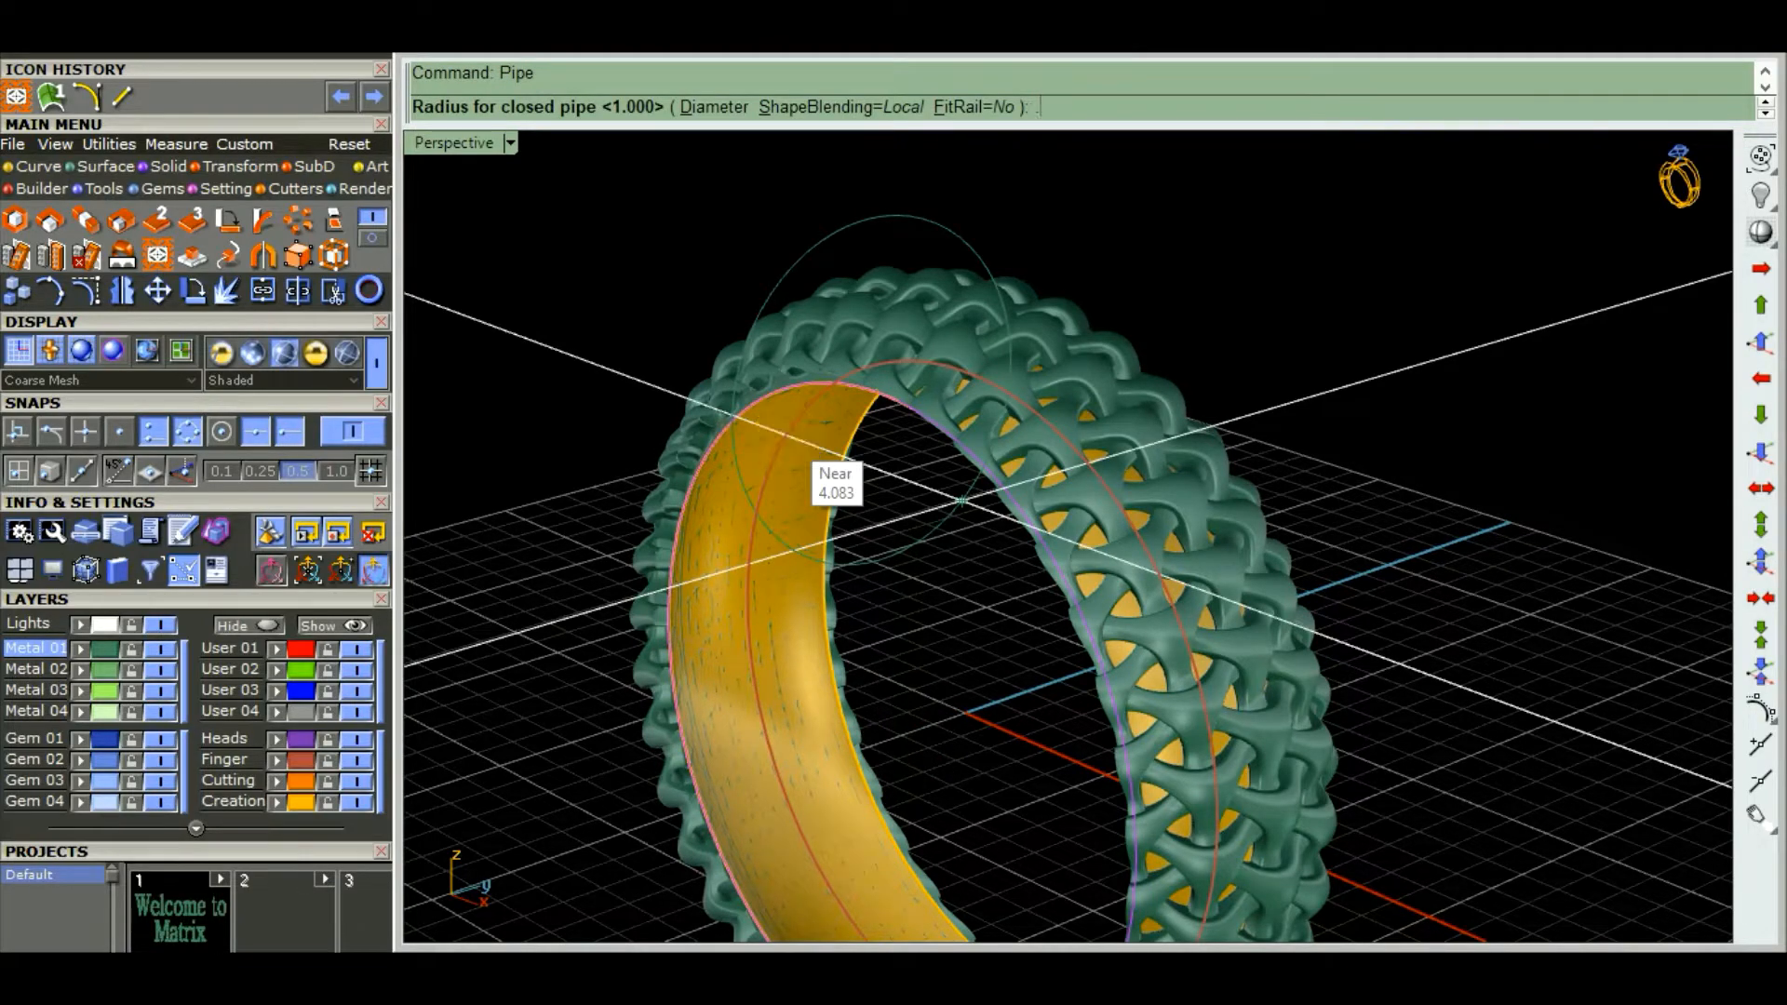
{"action": "scroll", "coordinate": [785, 434], "scroll_direction": "up", "scroll_amount": 2}
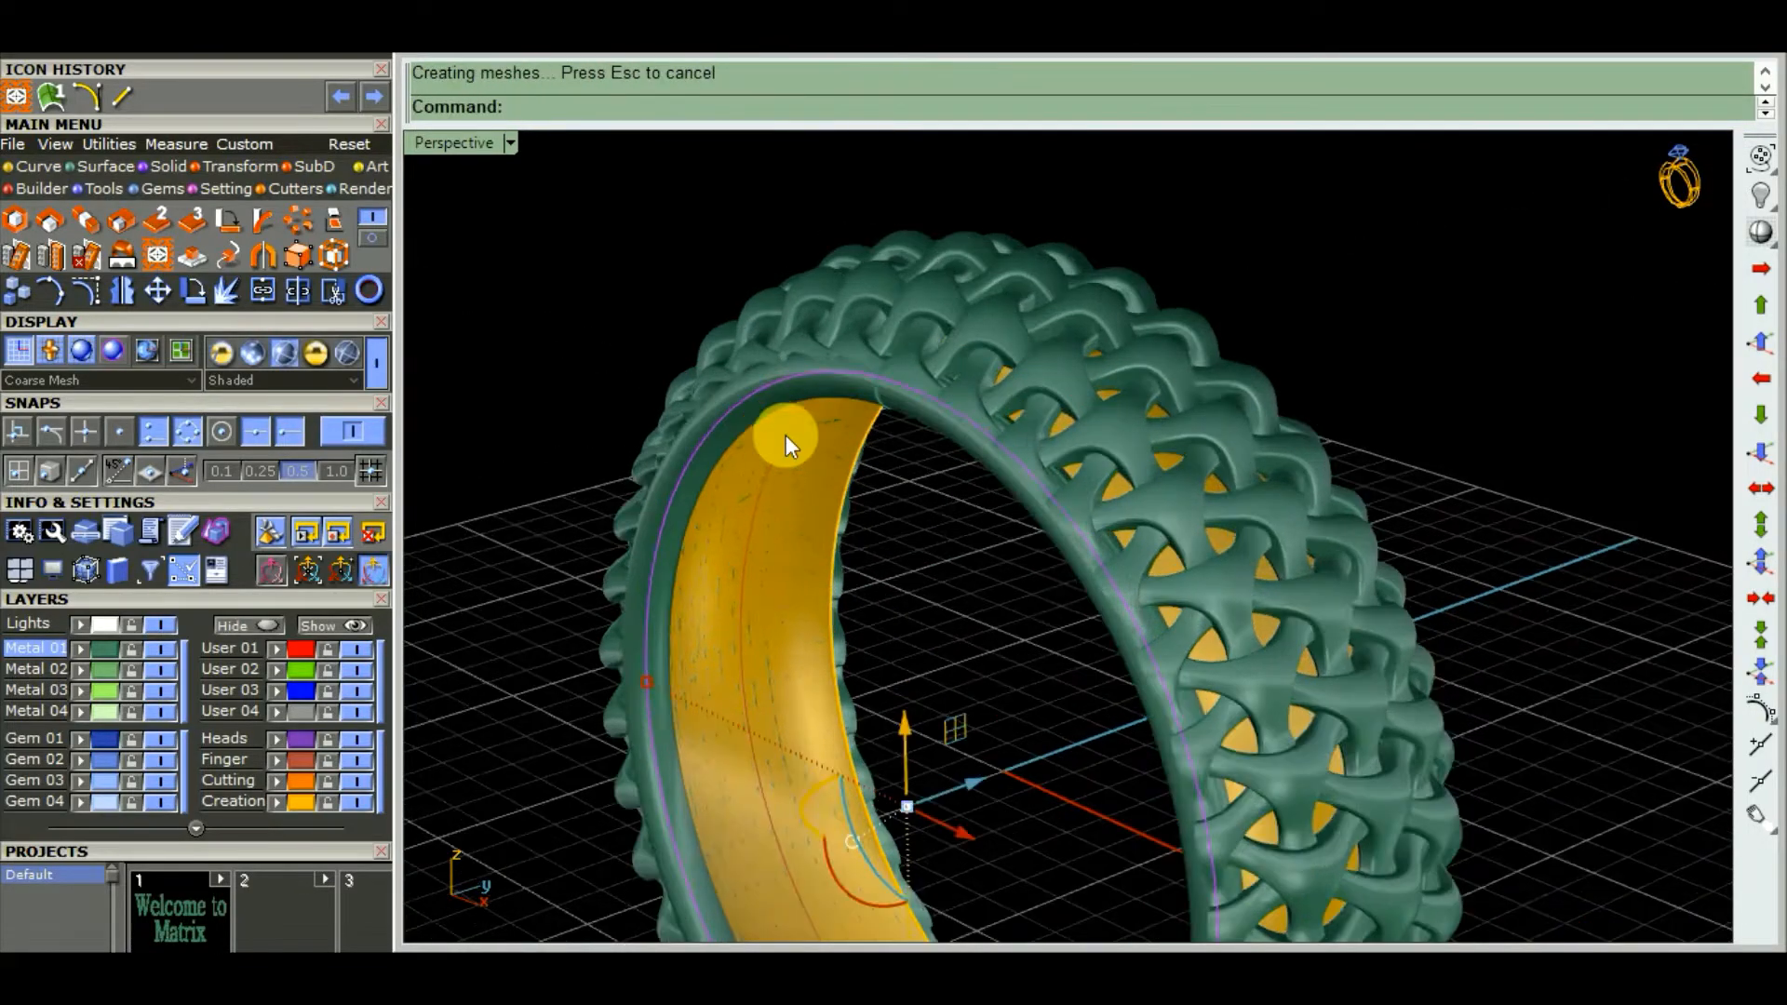
{"action": "scroll", "coordinate": [1325, 605], "scroll_direction": "up", "scroll_amount": 4}
{"action": "right_click_drag", "start_coordinate": [1178, 551], "coordinate": [1022, 577]}
{"action": "key", "text": "ctrl+z"}
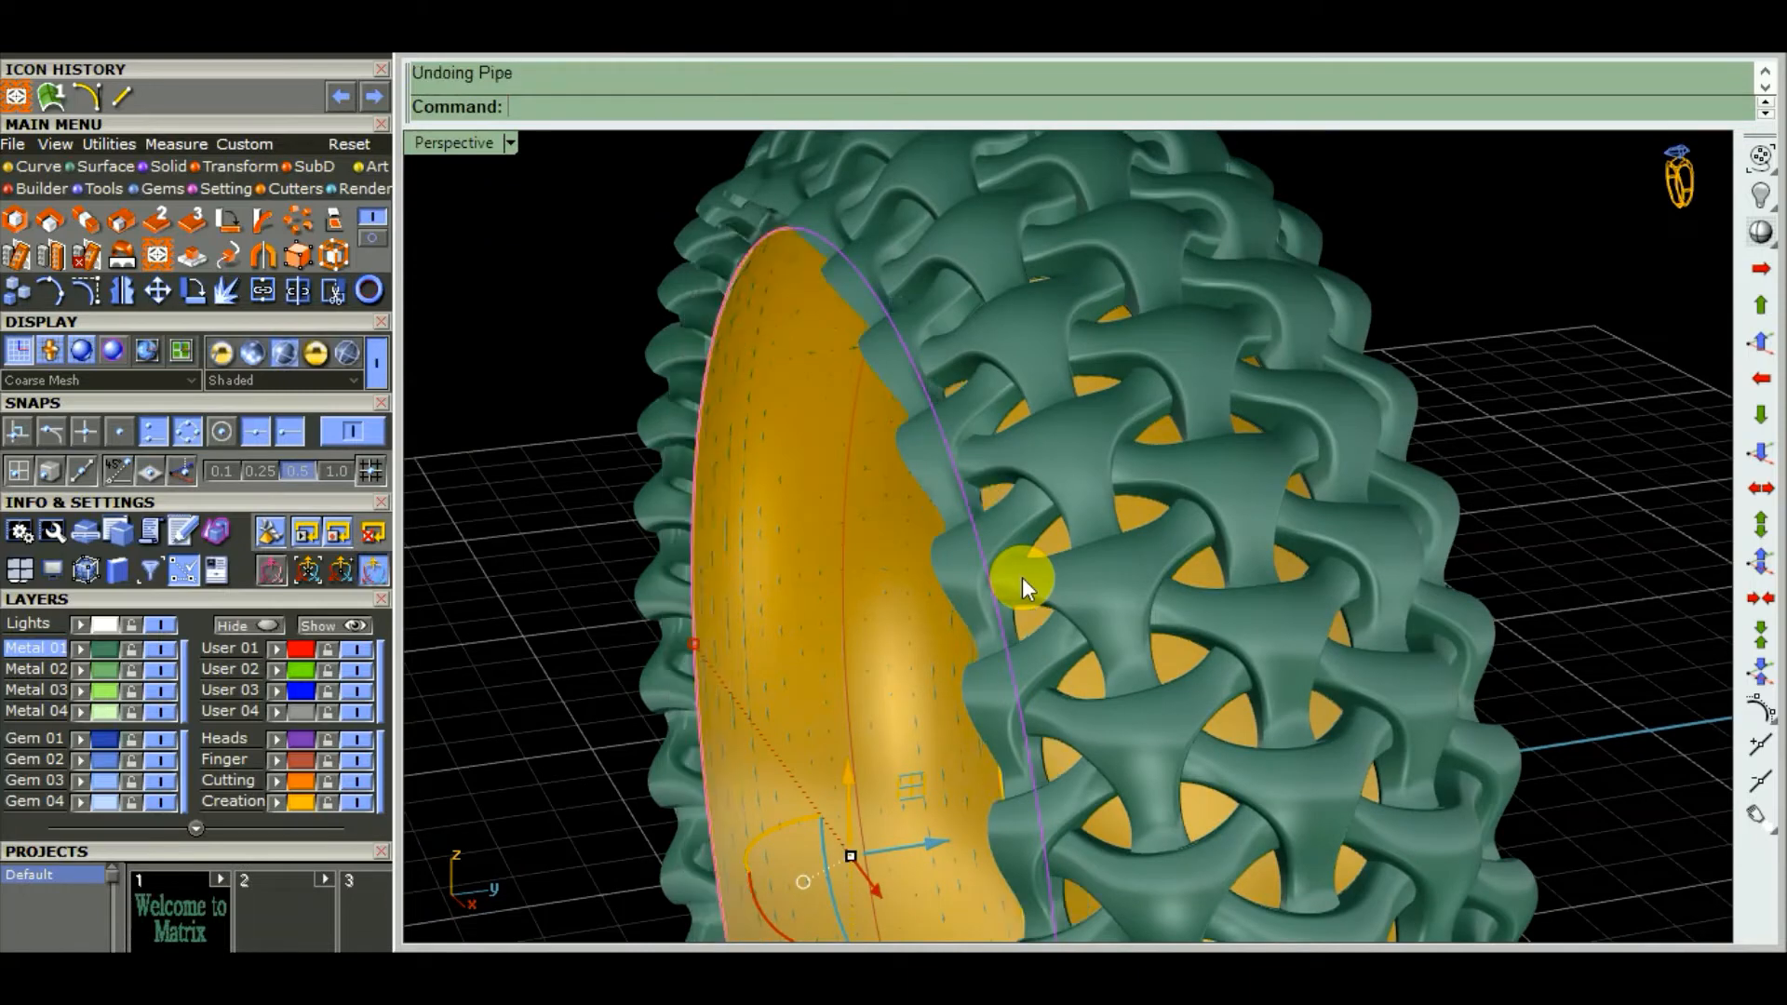
- Try a closed pipe of radius 0.8 on the same front edge curve and undo it
{"action": "right_click", "coordinate": [1018, 577]}
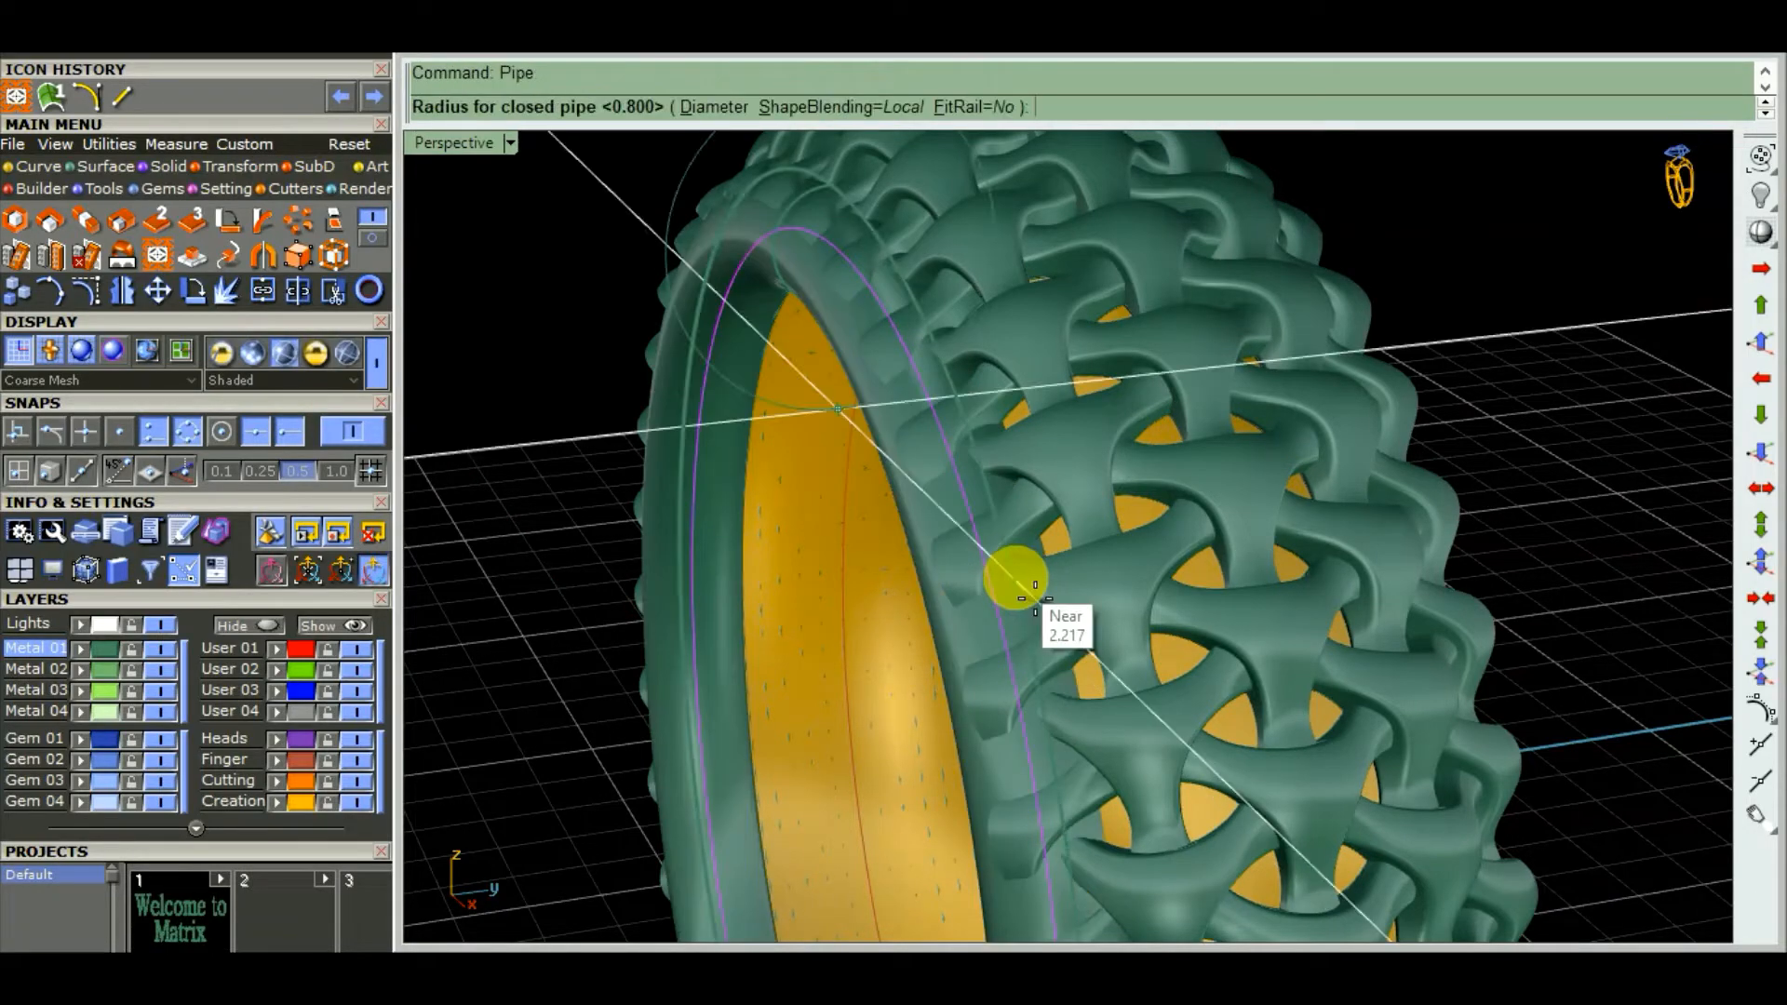
{"action": "right_click_drag", "start_coordinate": [943, 618], "coordinate": [985, 651]}
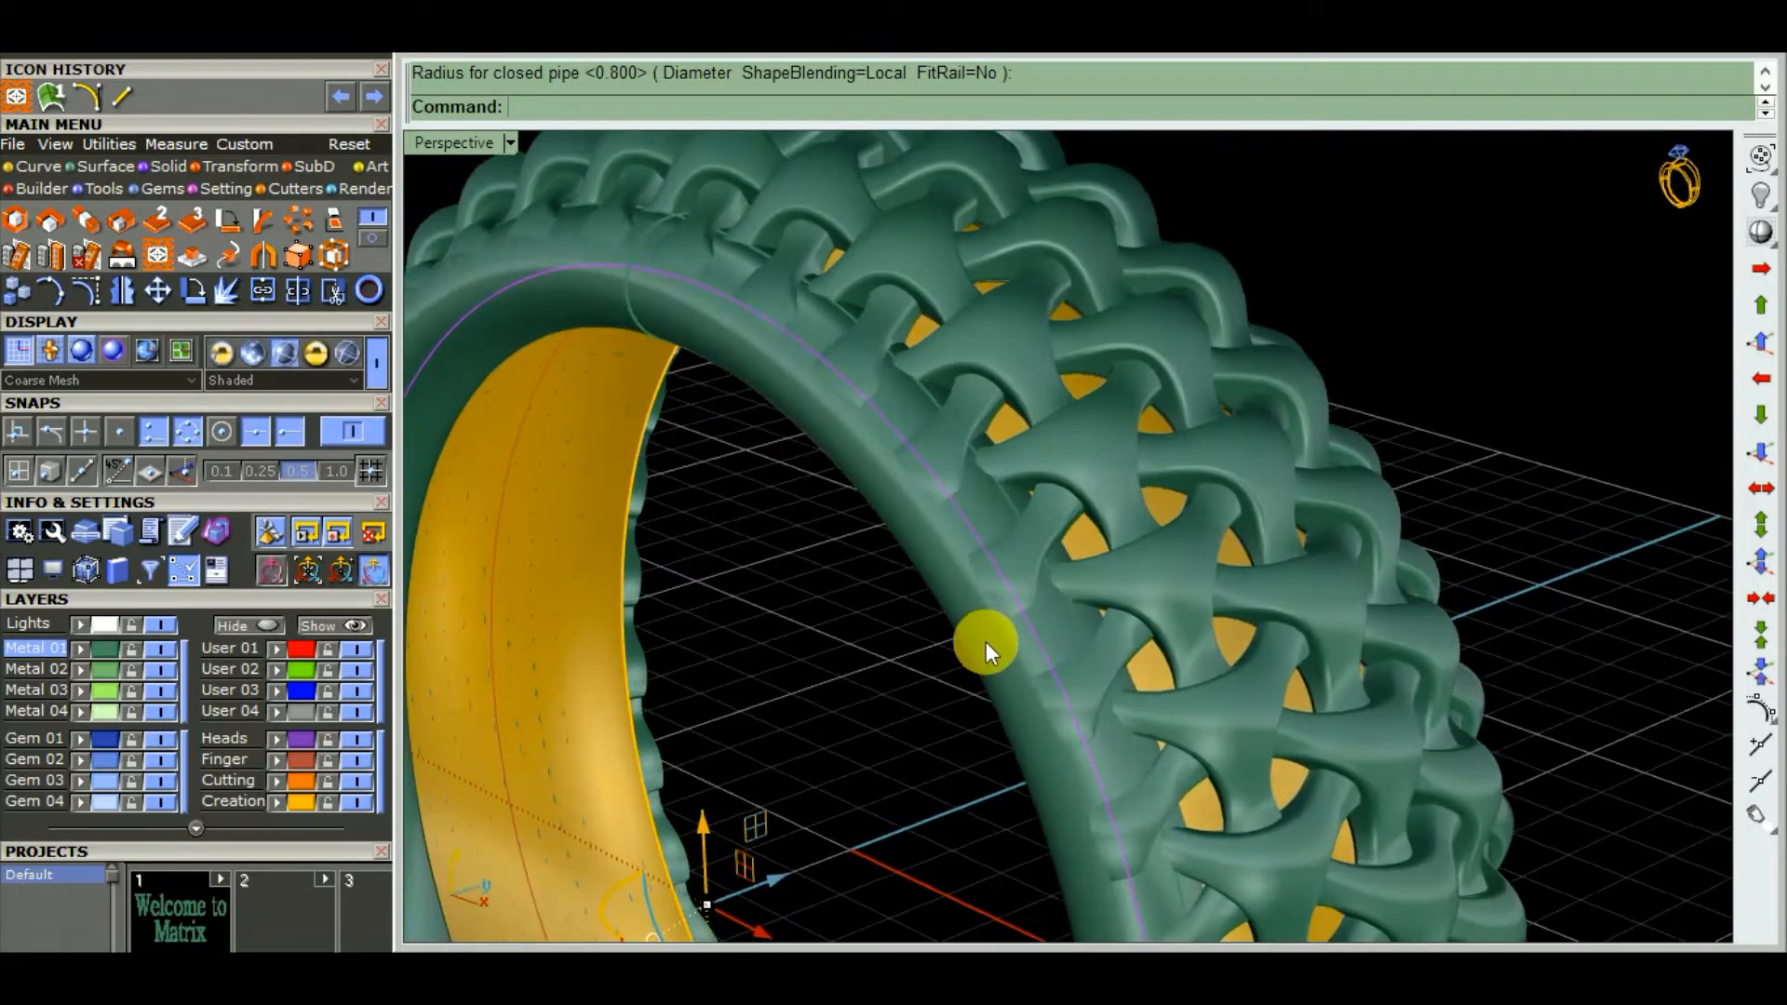
{"action": "key", "text": "ctrl+z"}
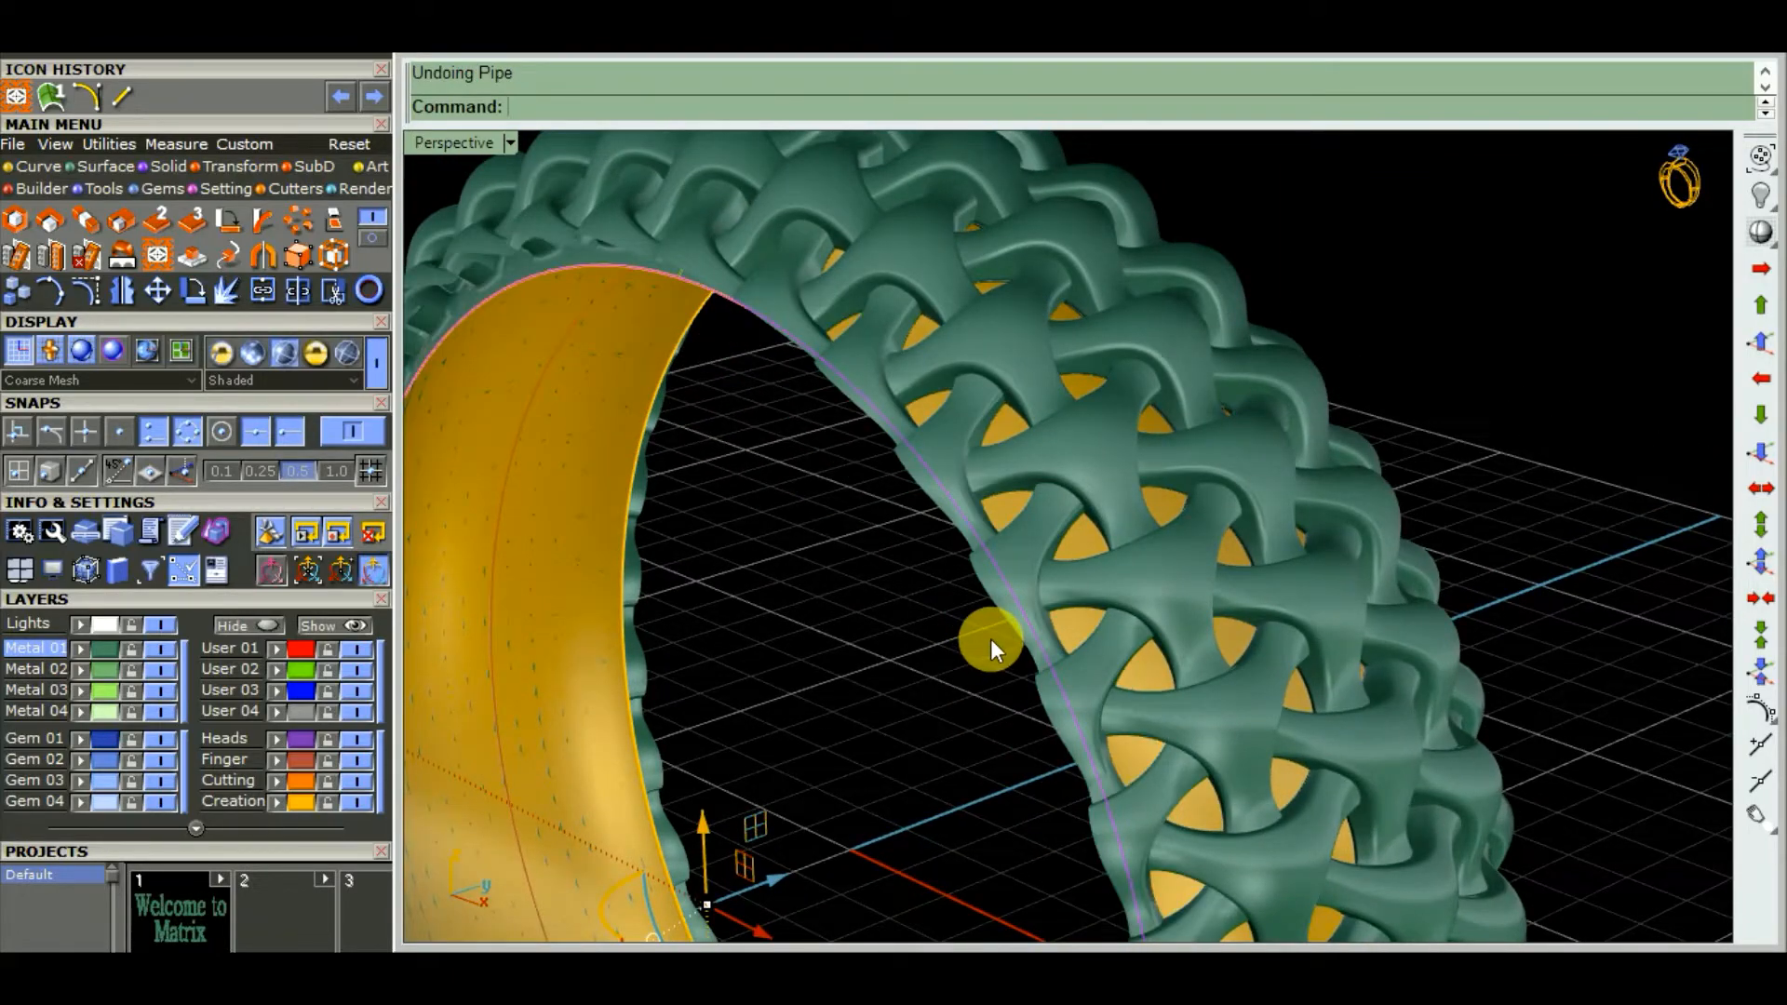
- Create a closed pipe of radius 1 along the band's front edge curve and select it
{"action": "key", "text": "Return"}
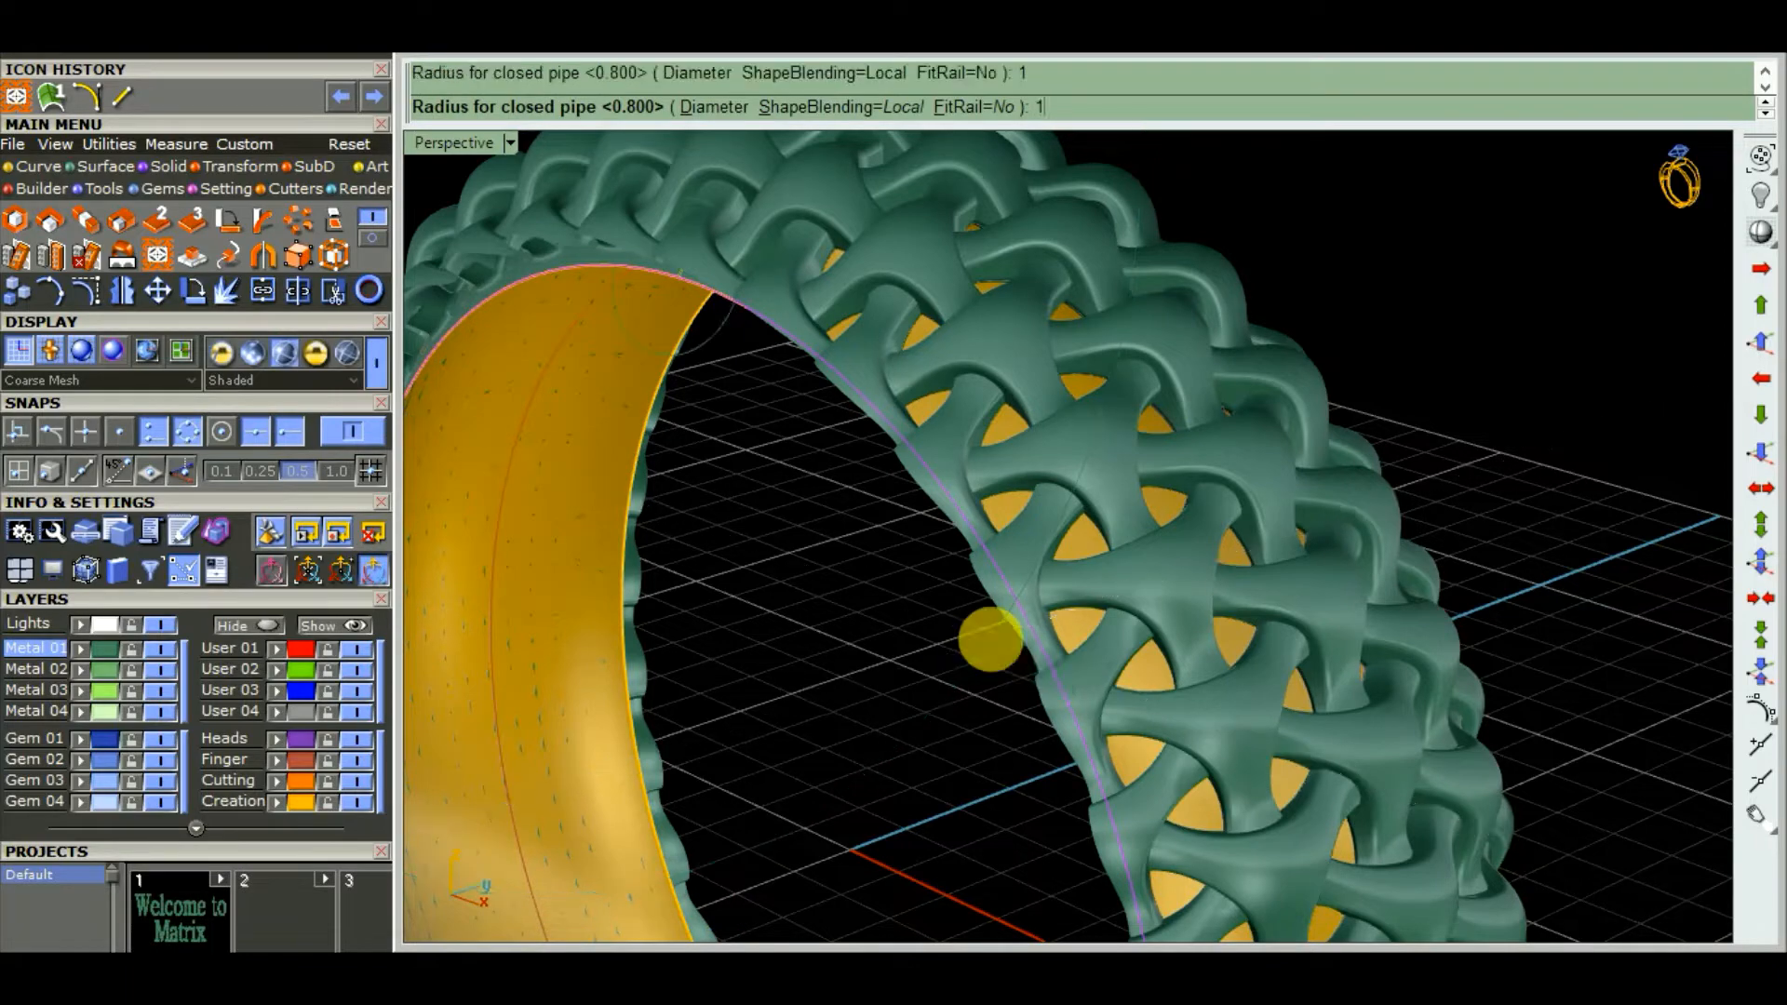
{"action": "key", "text": "Return"}
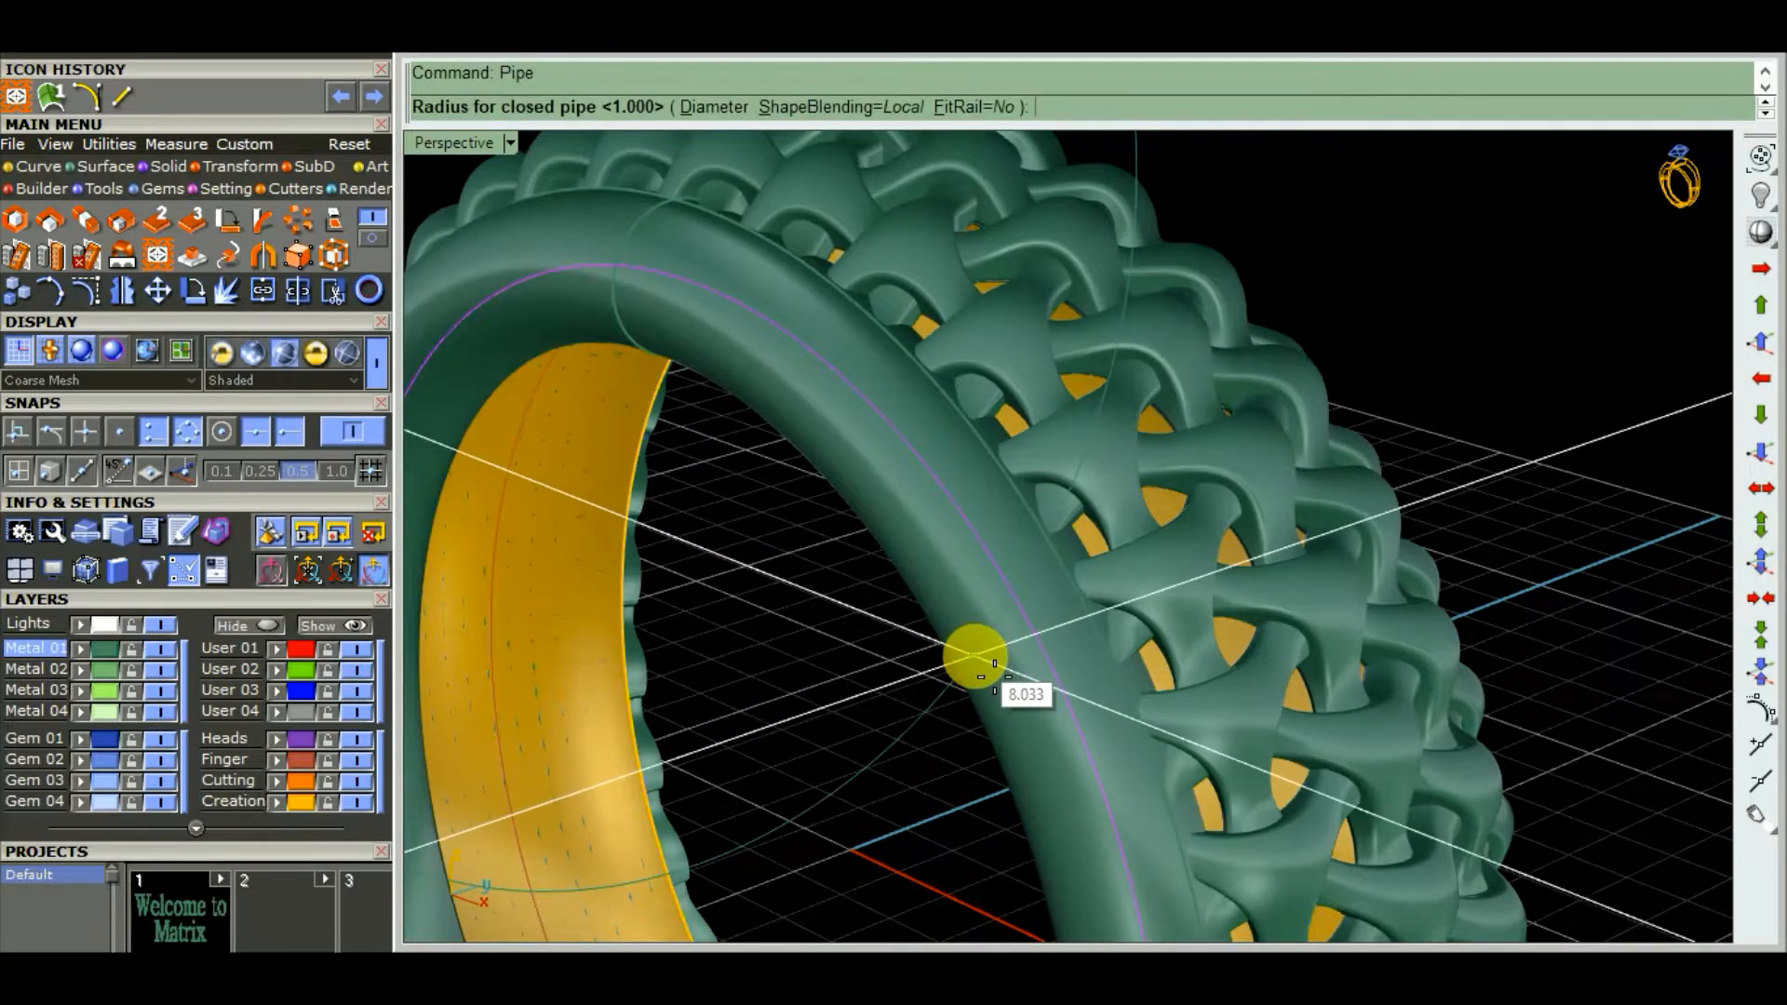
{"action": "mouse_move", "coordinate": [1007, 651]}
{"action": "right_mouse_down"}
{"action": "mouse_move", "coordinate": [1153, 618]}
{"action": "mouse_move", "coordinate": [1041, 638]}
{"action": "mouse_move", "coordinate": [894, 599]}
{"action": "mouse_move", "coordinate": [1054, 721]}
{"action": "mouse_move", "coordinate": [1113, 556]}
{"action": "mouse_move", "coordinate": [1074, 605]}
{"action": "mouse_move", "coordinate": [1078, 676]}
{"action": "mouse_move", "coordinate": [1136, 666]}
{"action": "mouse_move", "coordinate": [1129, 729]}
{"action": "mouse_move", "coordinate": [1240, 718]}
{"action": "mouse_move", "coordinate": [812, 719]}
{"action": "mouse_move", "coordinate": [977, 718]}
{"action": "mouse_move", "coordinate": [1013, 745]}
{"action": "mouse_move", "coordinate": [984, 777]}
{"action": "mouse_move", "coordinate": [968, 716]}
{"action": "mouse_move", "coordinate": [1031, 663]}
{"action": "right_mouse_up"}
{"action": "left_click", "coordinate": [867, 628]}
{"action": "scroll", "coordinate": [867, 628], "scroll_direction": "down", "scroll_amount": 5}
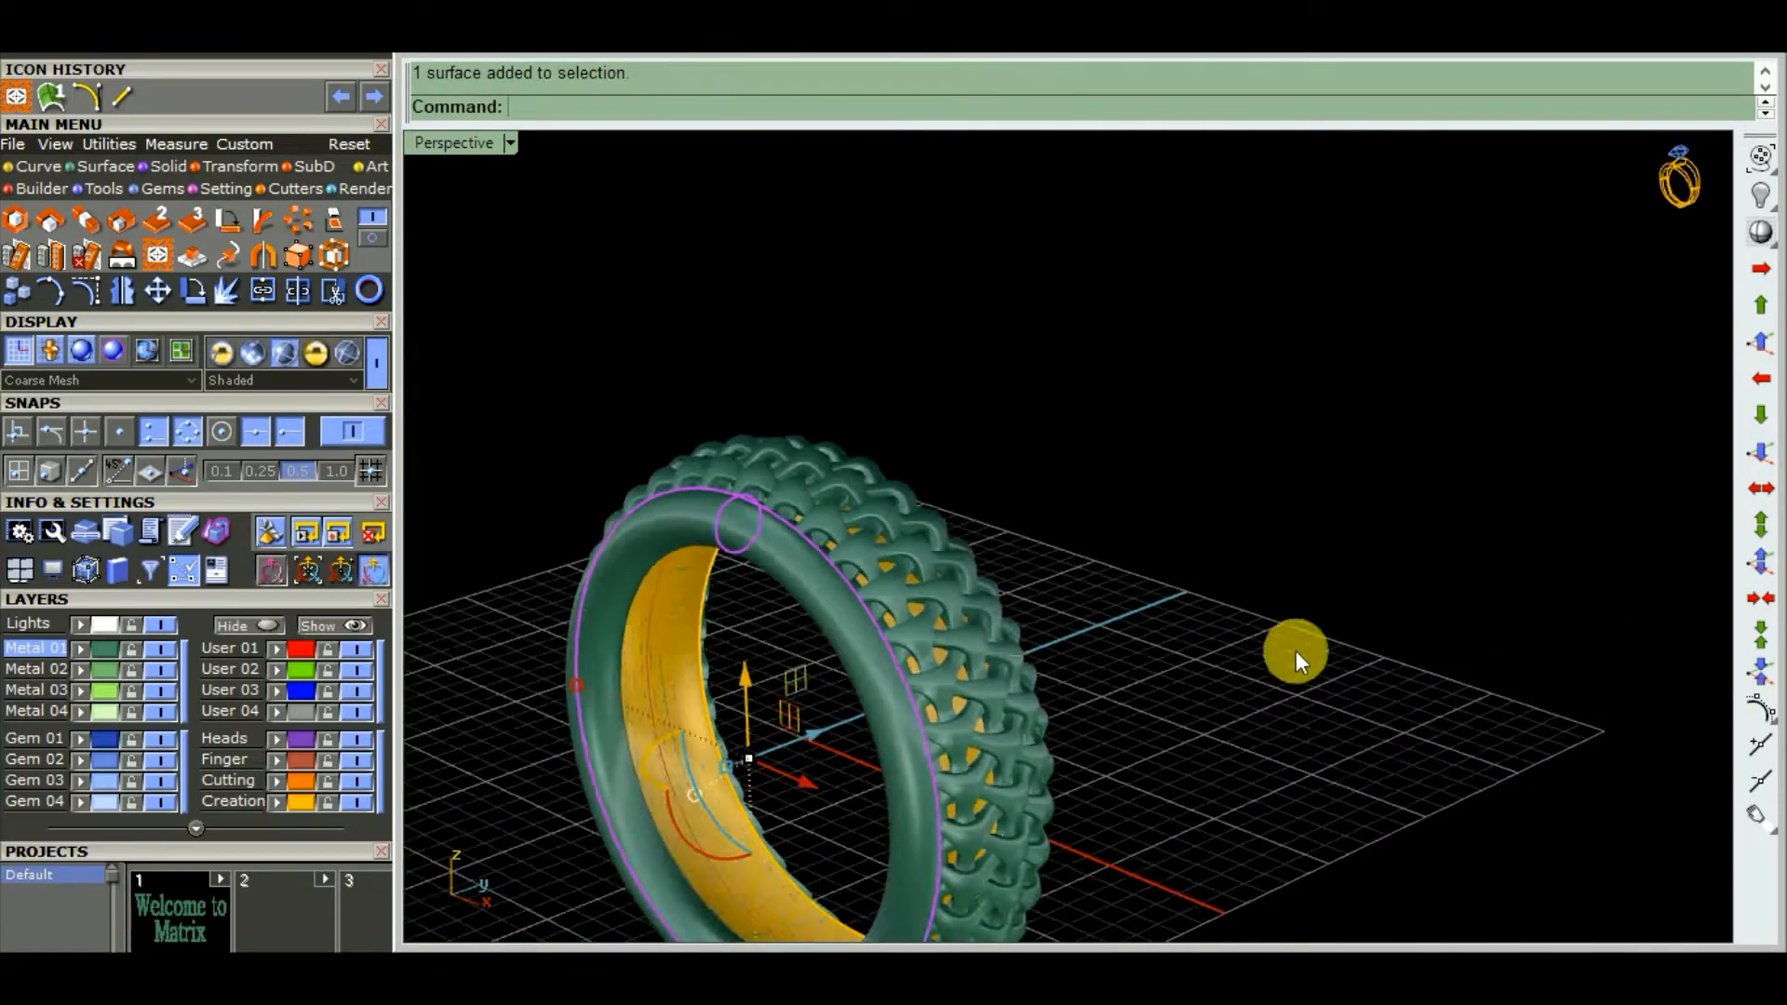
- Show the ring shaded in the Right view and move the edge pipe to the Creation layer
{"action": "right_click_drag", "start_coordinate": [1296, 650], "coordinate": [1038, 711]}
{"action": "key", "text": "ctrl+F3"}
{"action": "key", "text": "ctrl+F2"}
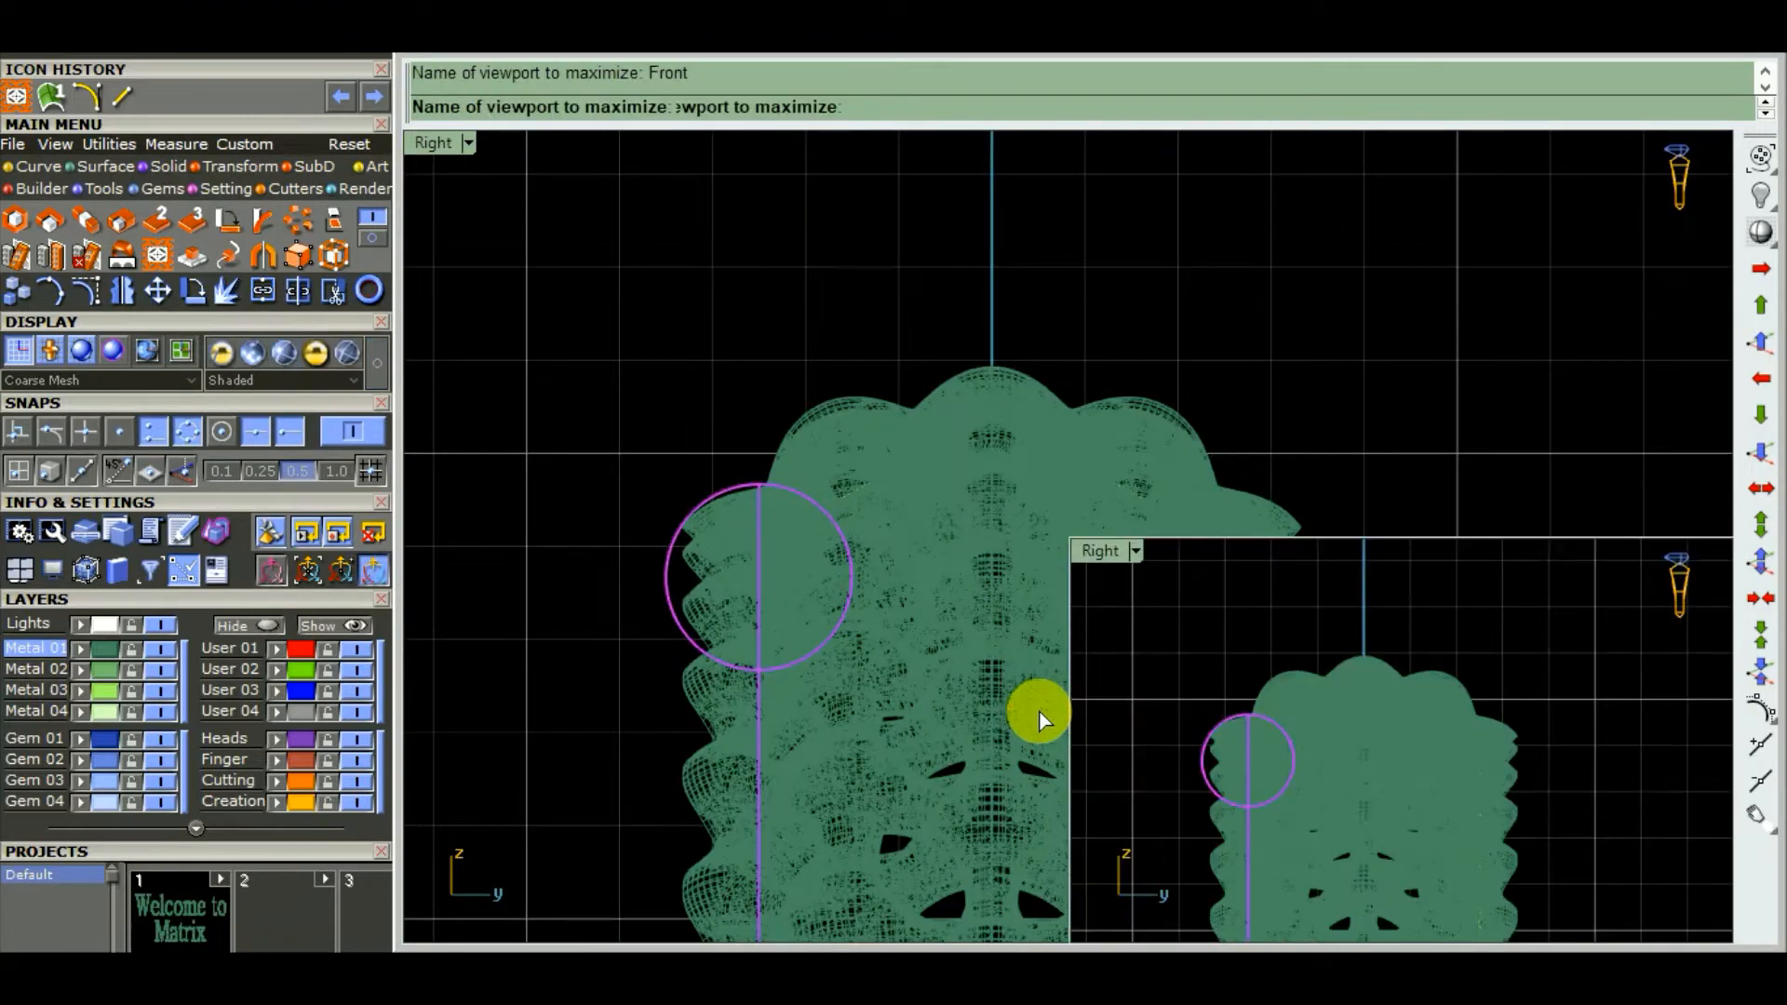
{"action": "key", "text": "ctrl+F3"}
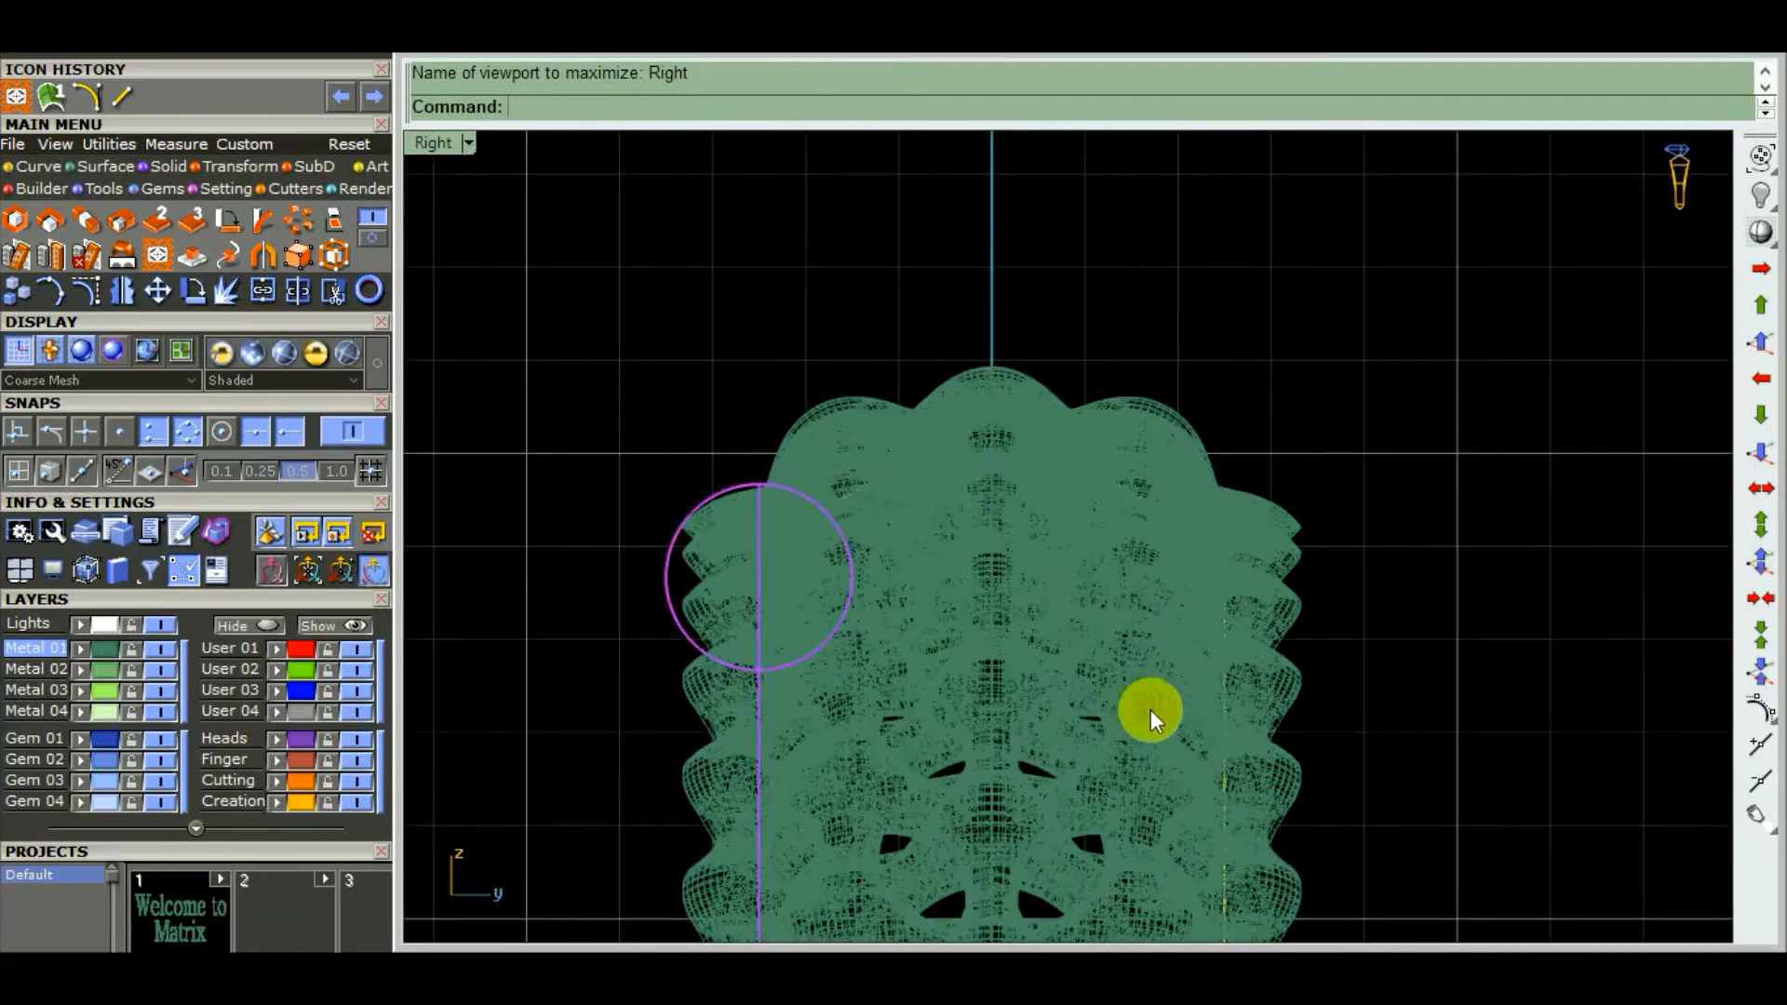
{"action": "scroll", "coordinate": [1115, 589], "scroll_direction": "down", "scroll_amount": 3}
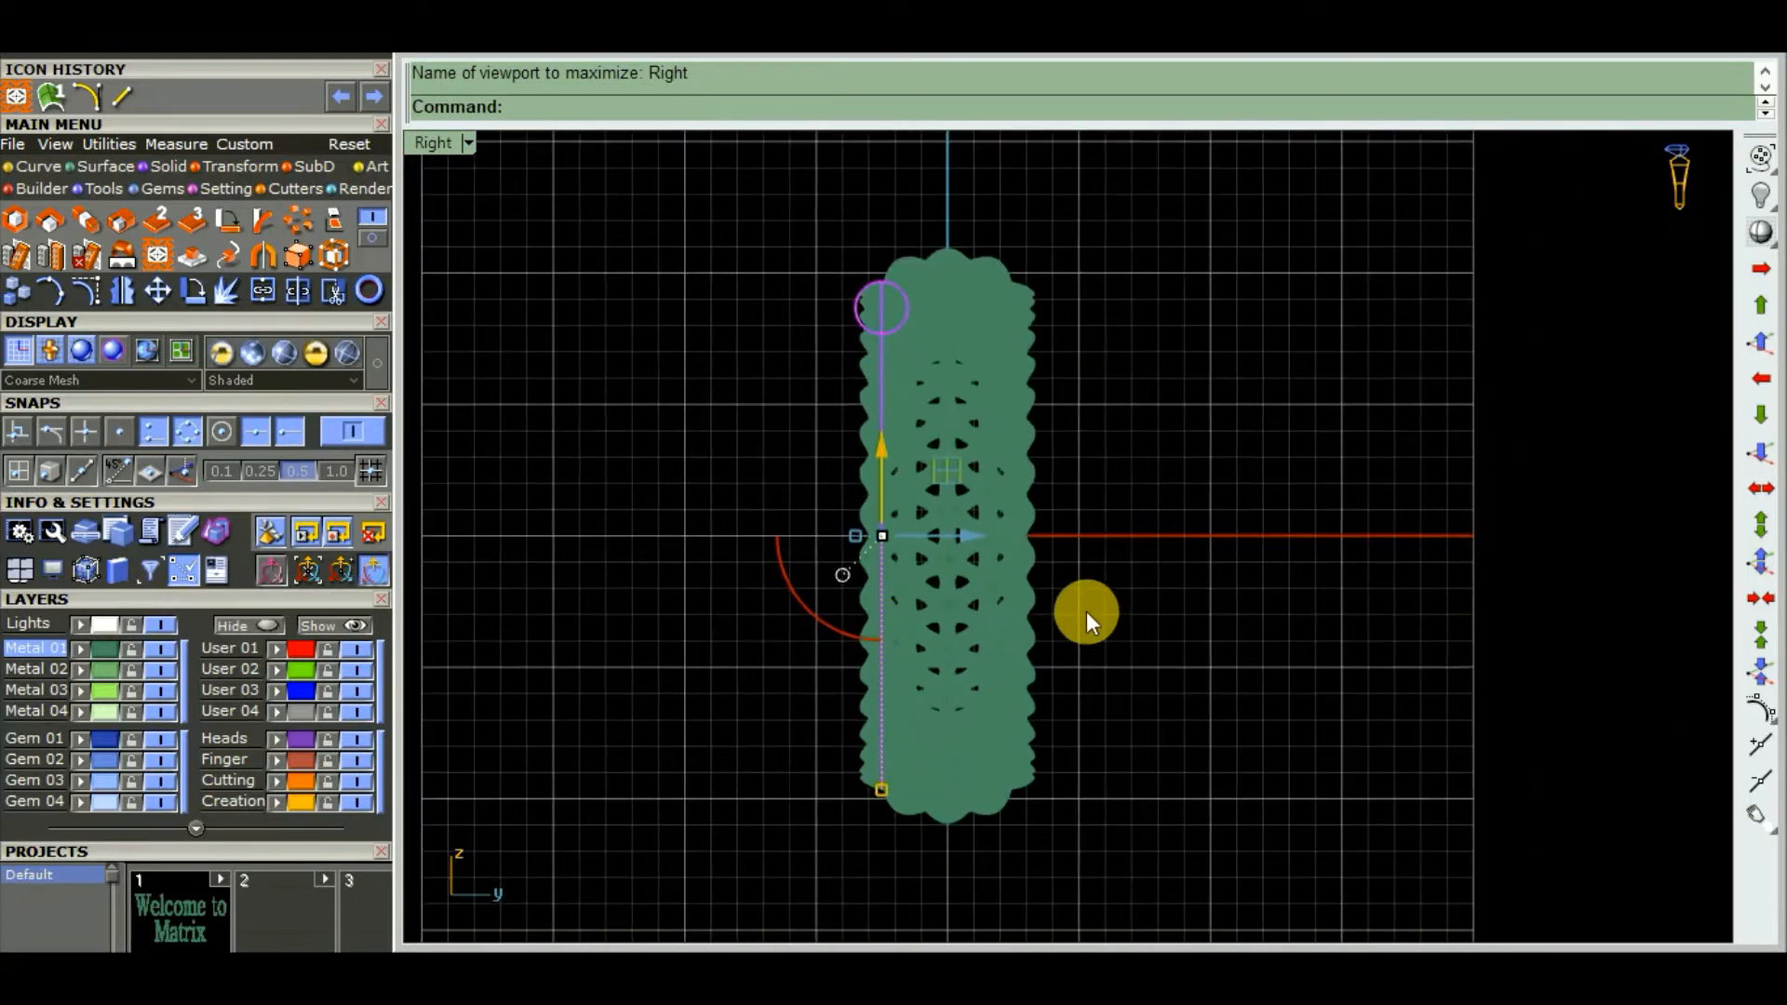
{"action": "key", "text": "ctrl+alt+s"}
{"action": "scroll", "coordinate": [938, 409], "scroll_direction": "up", "scroll_amount": 8}
{"action": "scroll", "coordinate": [936, 412], "scroll_direction": "down", "scroll_amount": 8}
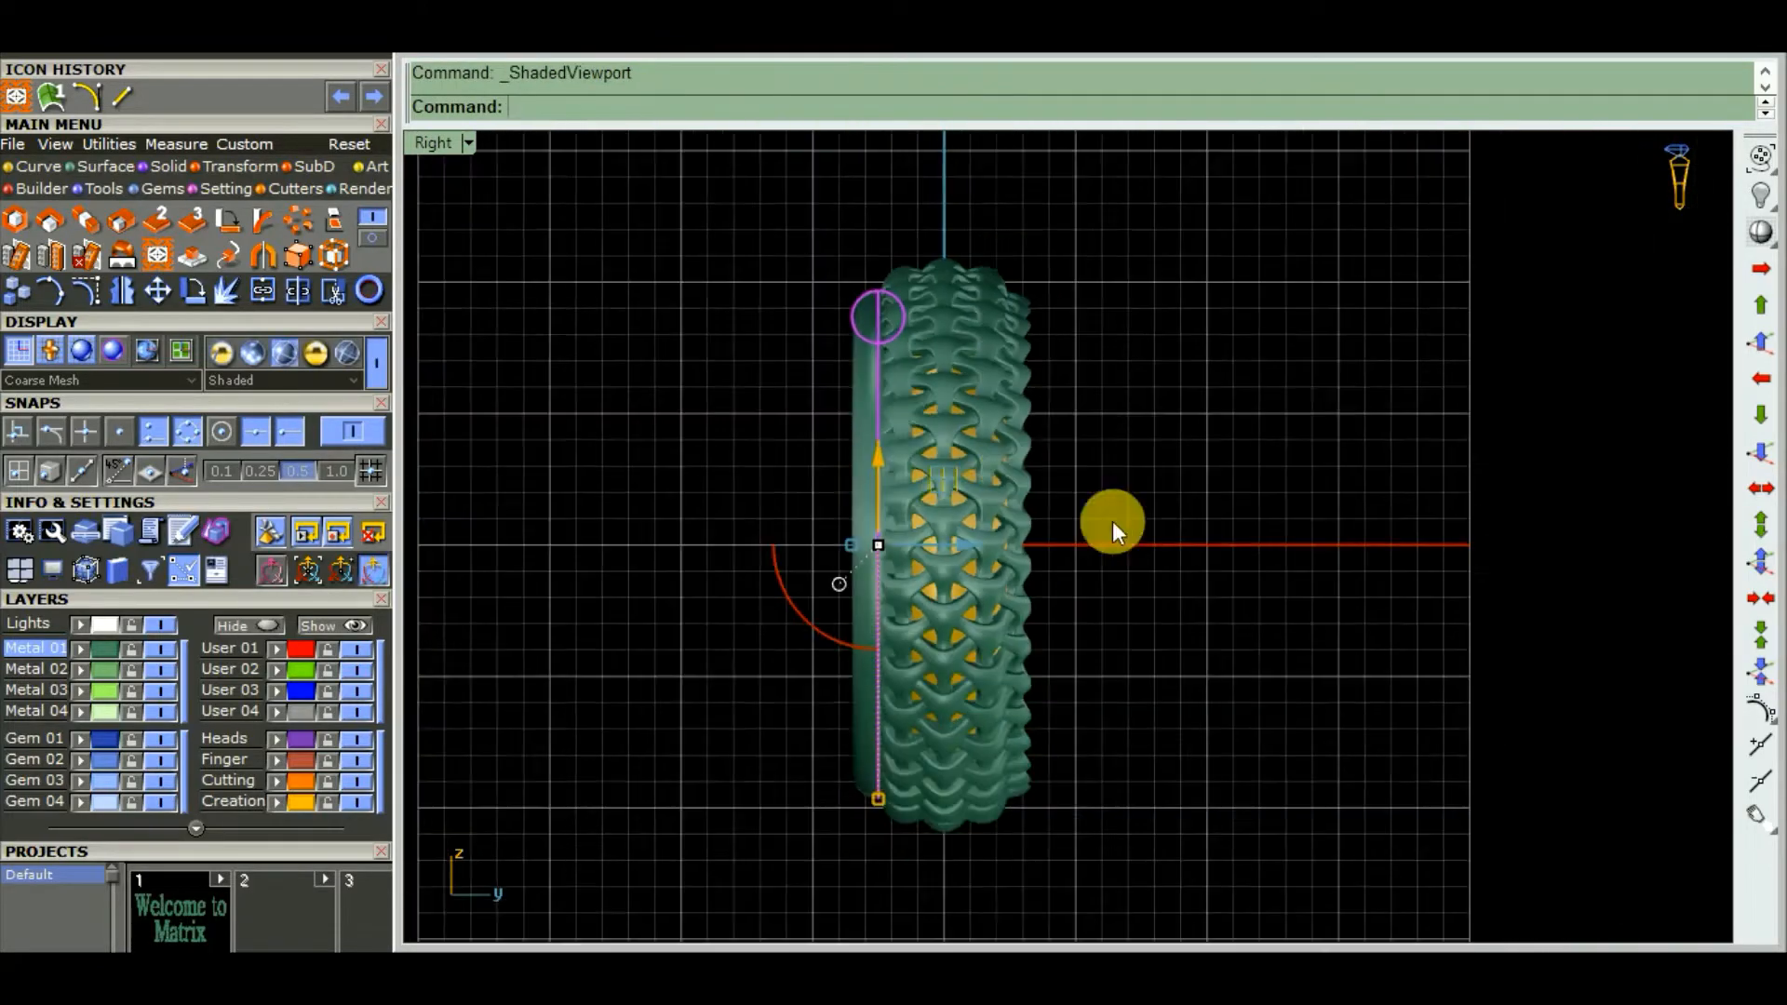
{"action": "right_click_drag", "start_coordinate": [1236, 592], "coordinate": [1200, 584]}
{"action": "scroll", "coordinate": [851, 428], "scroll_direction": "up", "scroll_amount": 4}
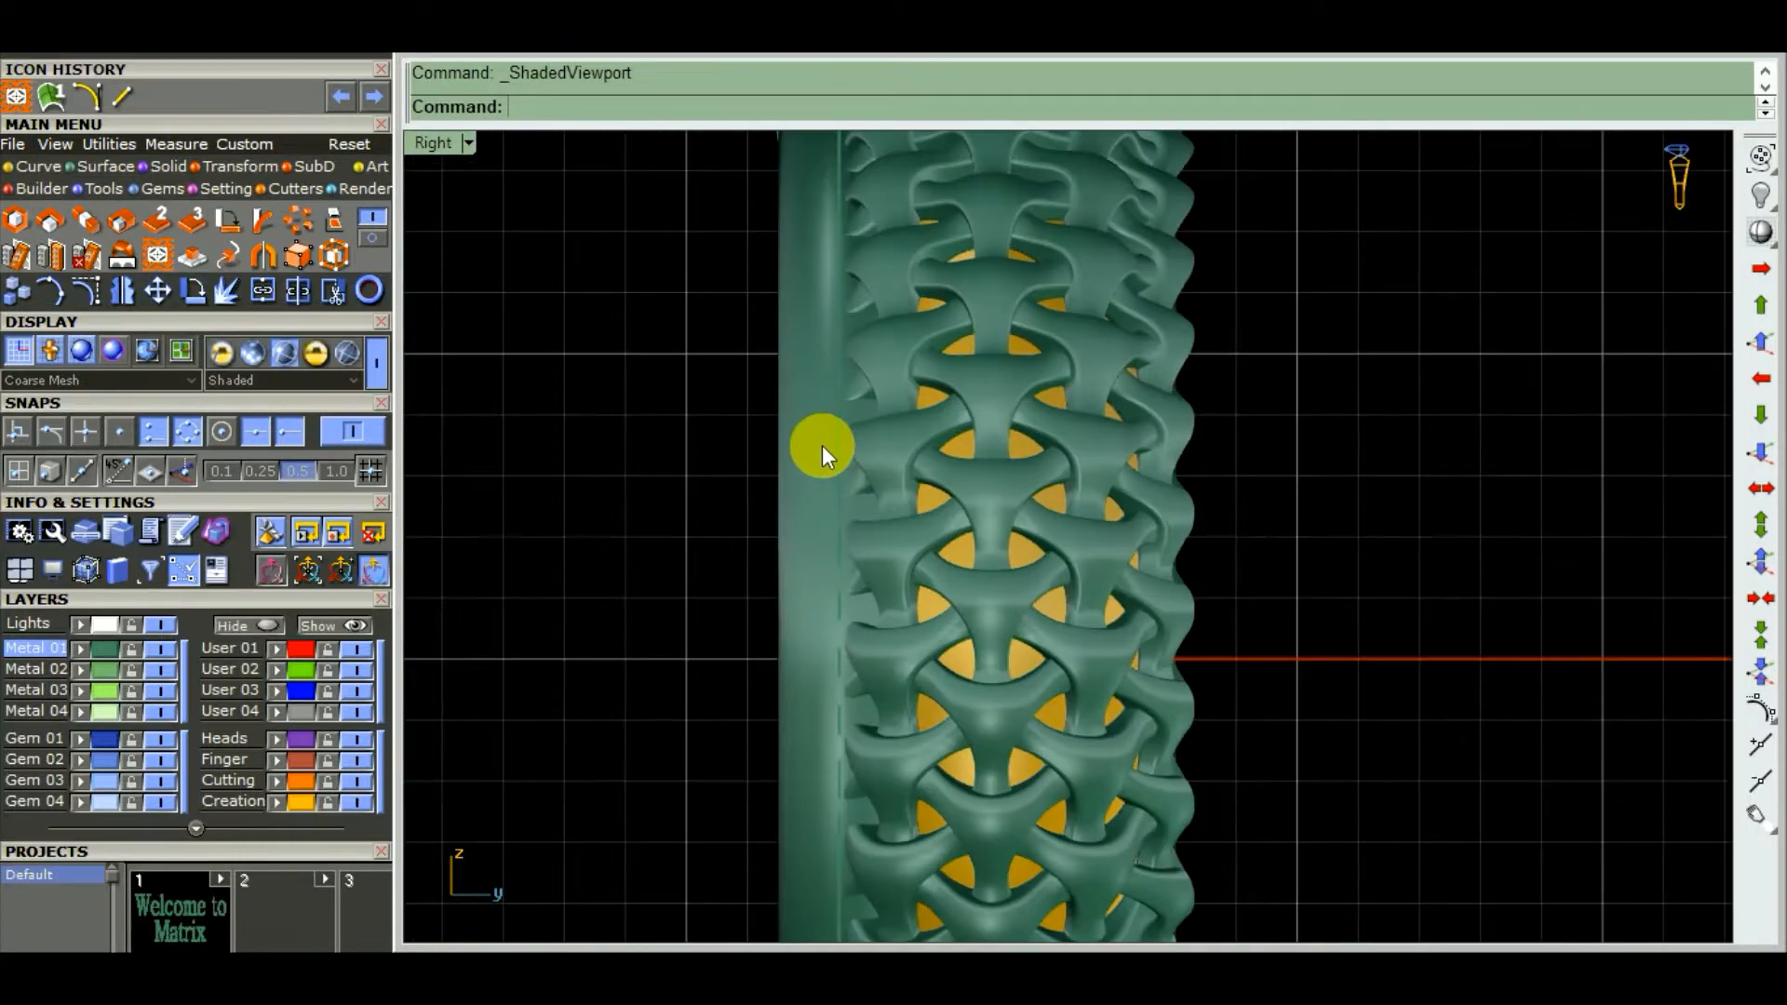
{"action": "left_click", "coordinate": [779, 463]}
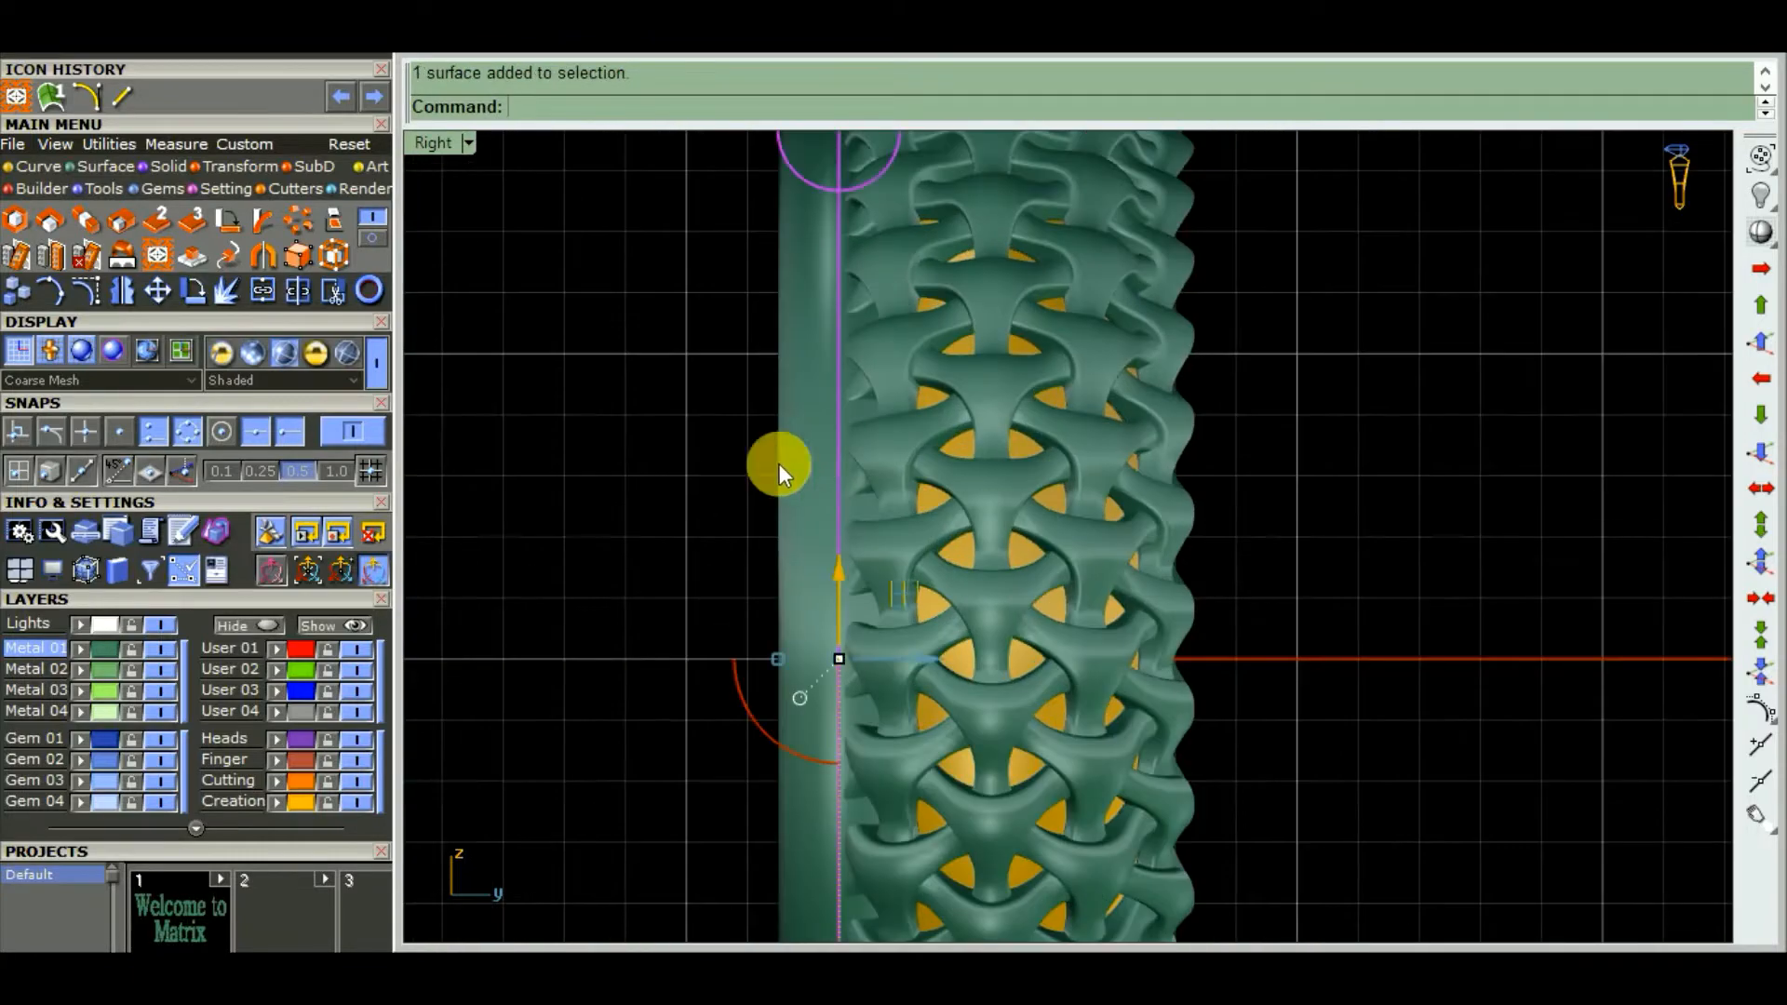
{"action": "left_click", "coordinate": [277, 802]}
- Mirror a copy of the edge pipe across the ring's central plane onto the opposite side of the band
{"action": "scroll", "coordinate": [652, 717], "scroll_direction": "down", "scroll_amount": 4}
{"action": "right_click_drag", "start_coordinate": [701, 739], "coordinate": [934, 617]}
{"action": "left_click", "coordinate": [951, 601]}
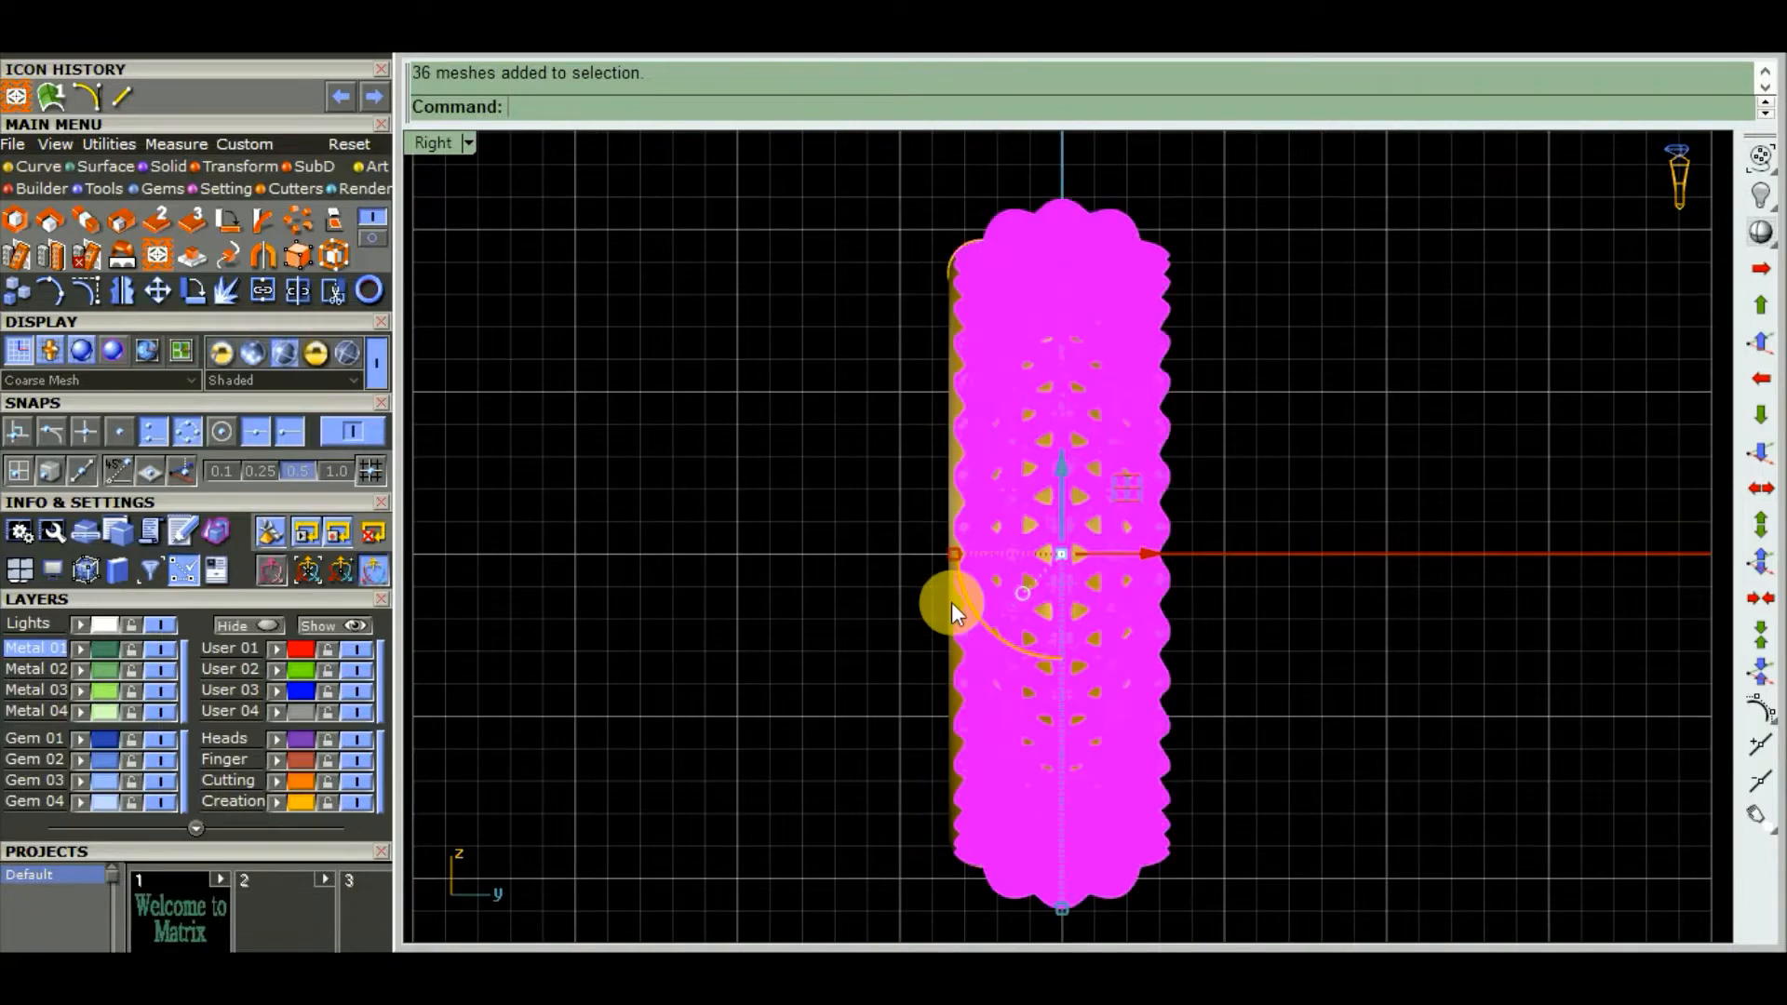
{"action": "right_click_drag", "start_coordinate": [1324, 713], "coordinate": [1201, 705]}
{"action": "left_click", "coordinate": [785, 478]}
{"action": "scroll", "coordinate": [796, 482], "scroll_direction": "up", "scroll_amount": 10}
{"action": "left_click", "coordinate": [919, 532]}
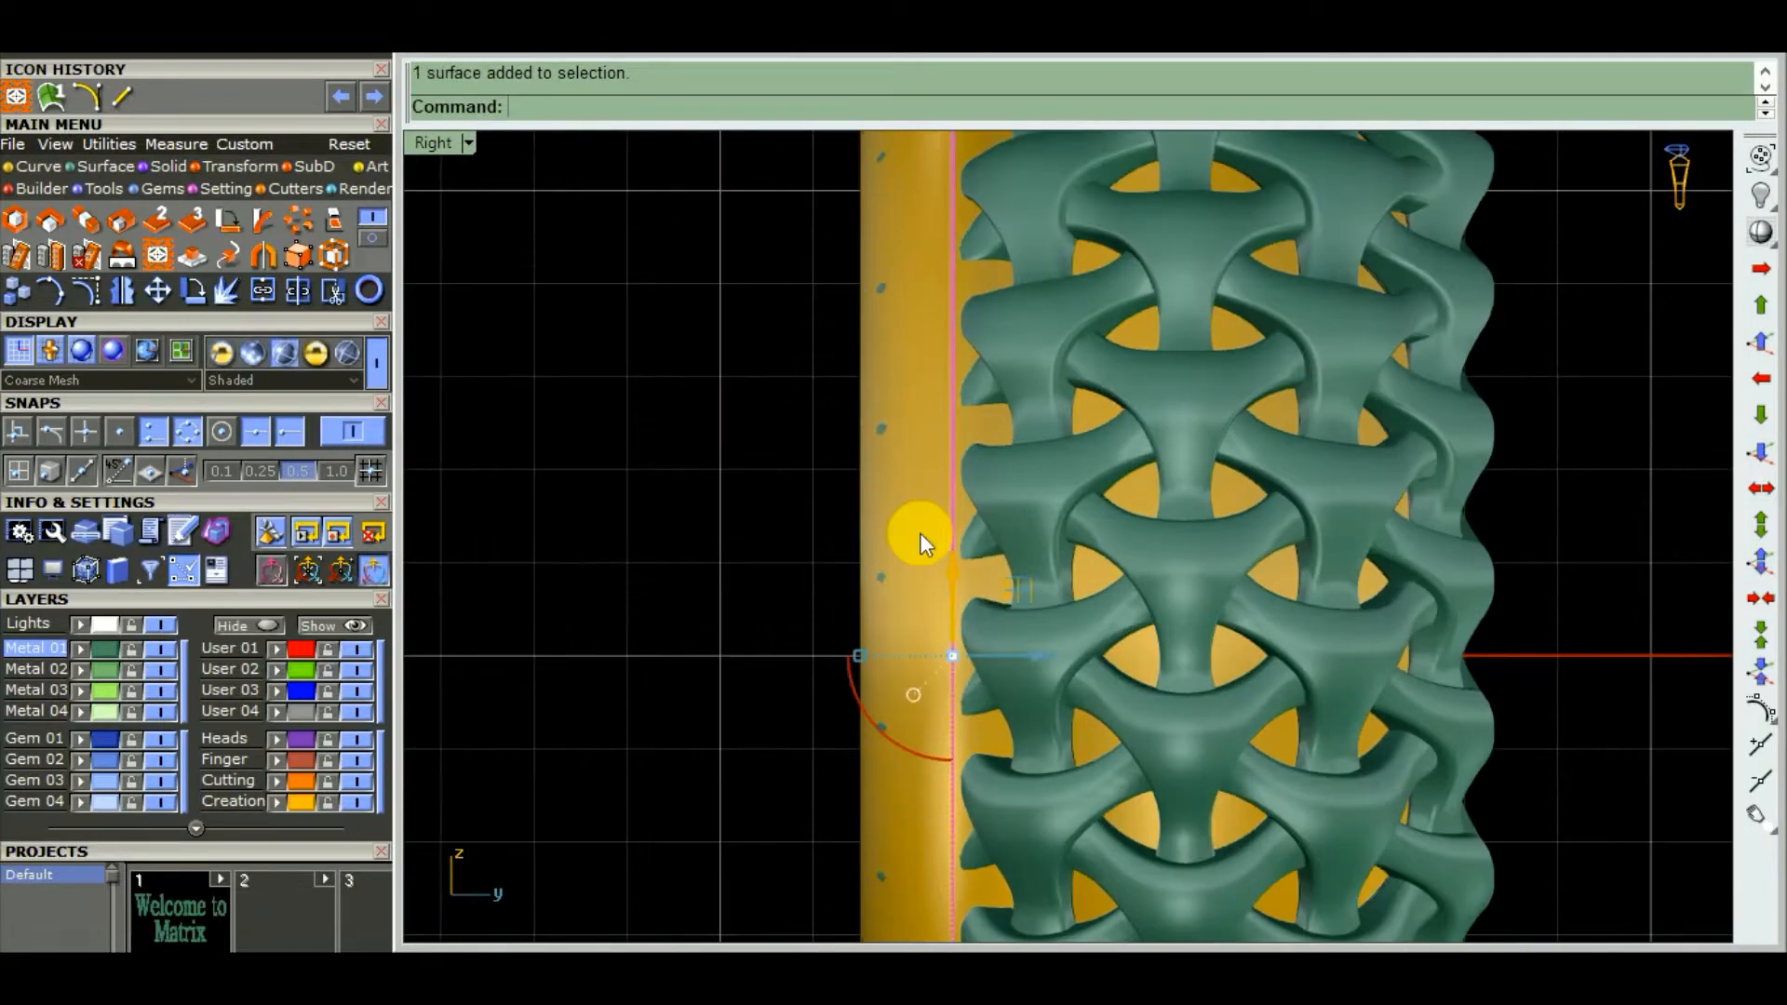
{"action": "scroll", "coordinate": [838, 536], "scroll_direction": "down", "scroll_amount": 8}
{"action": "type", "text": "mirror"}
{"action": "key", "text": "Return"}
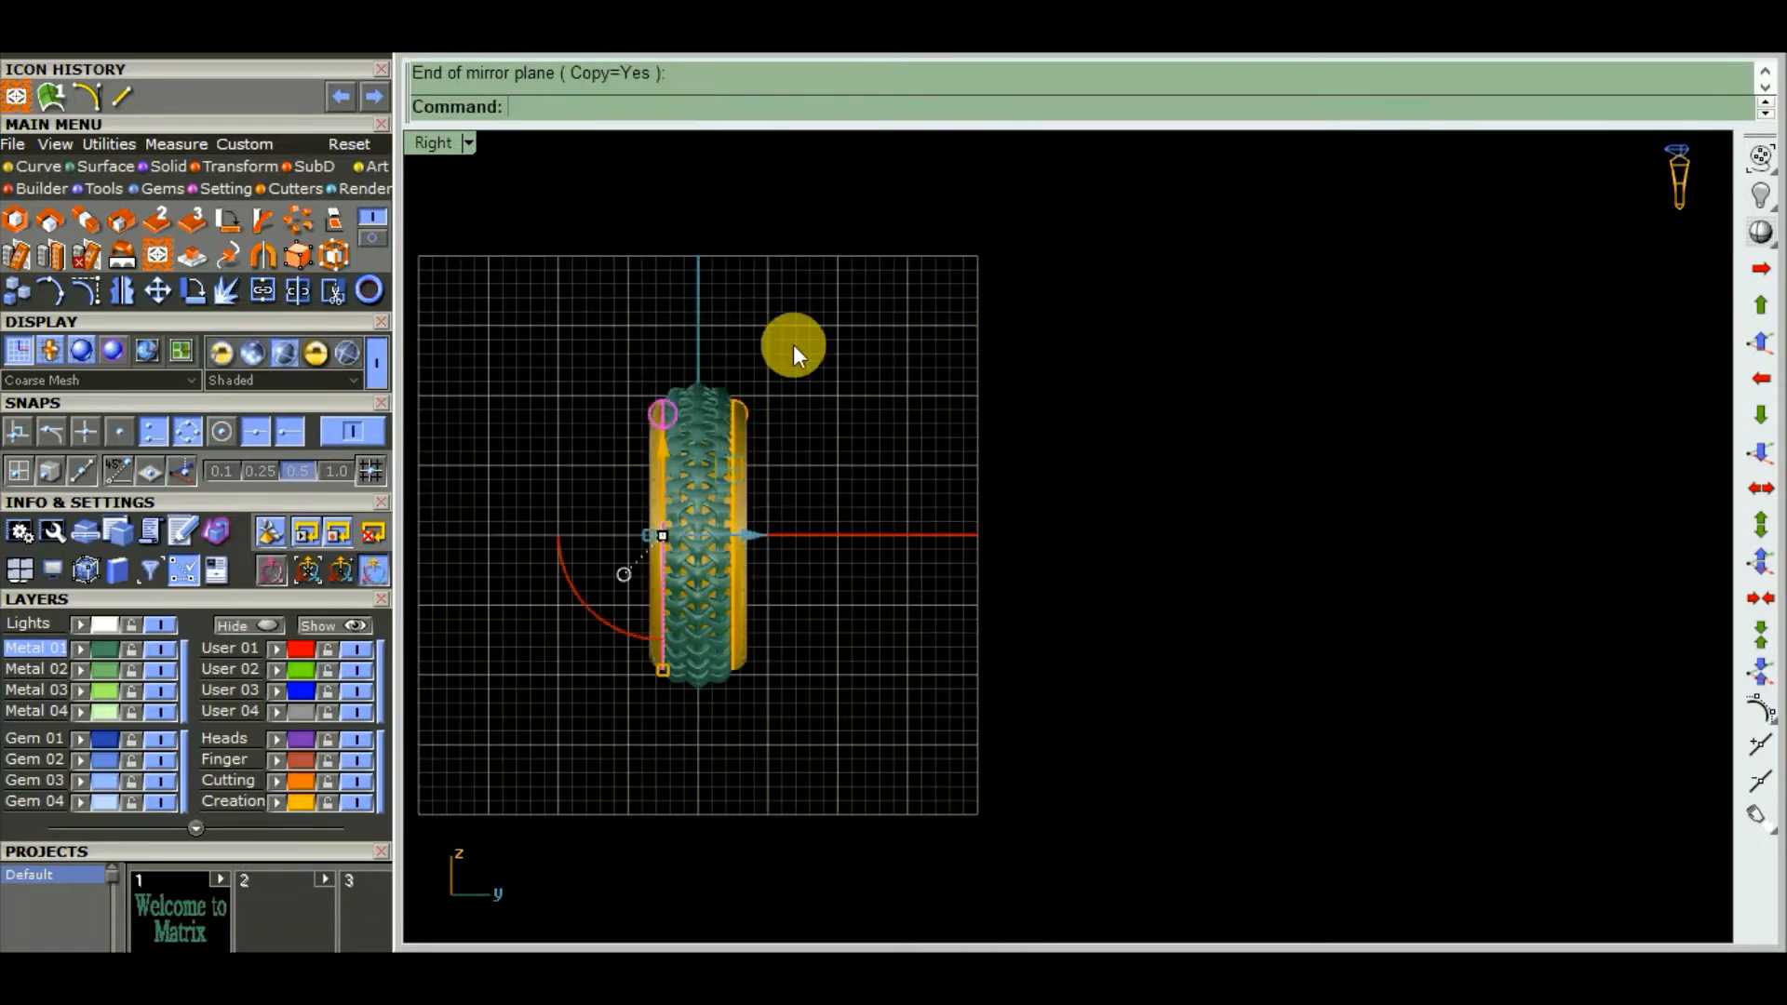
- Return to the Perspective view and hide the gold band surface inside the woven pattern
{"action": "right_click_drag", "start_coordinate": [838, 438], "coordinate": [1025, 439]}
{"action": "left_click", "coordinate": [1026, 438]}
{"action": "key", "text": "ctrl+F4"}
{"action": "right_click_drag", "start_coordinate": [729, 456], "coordinate": [787, 504]}
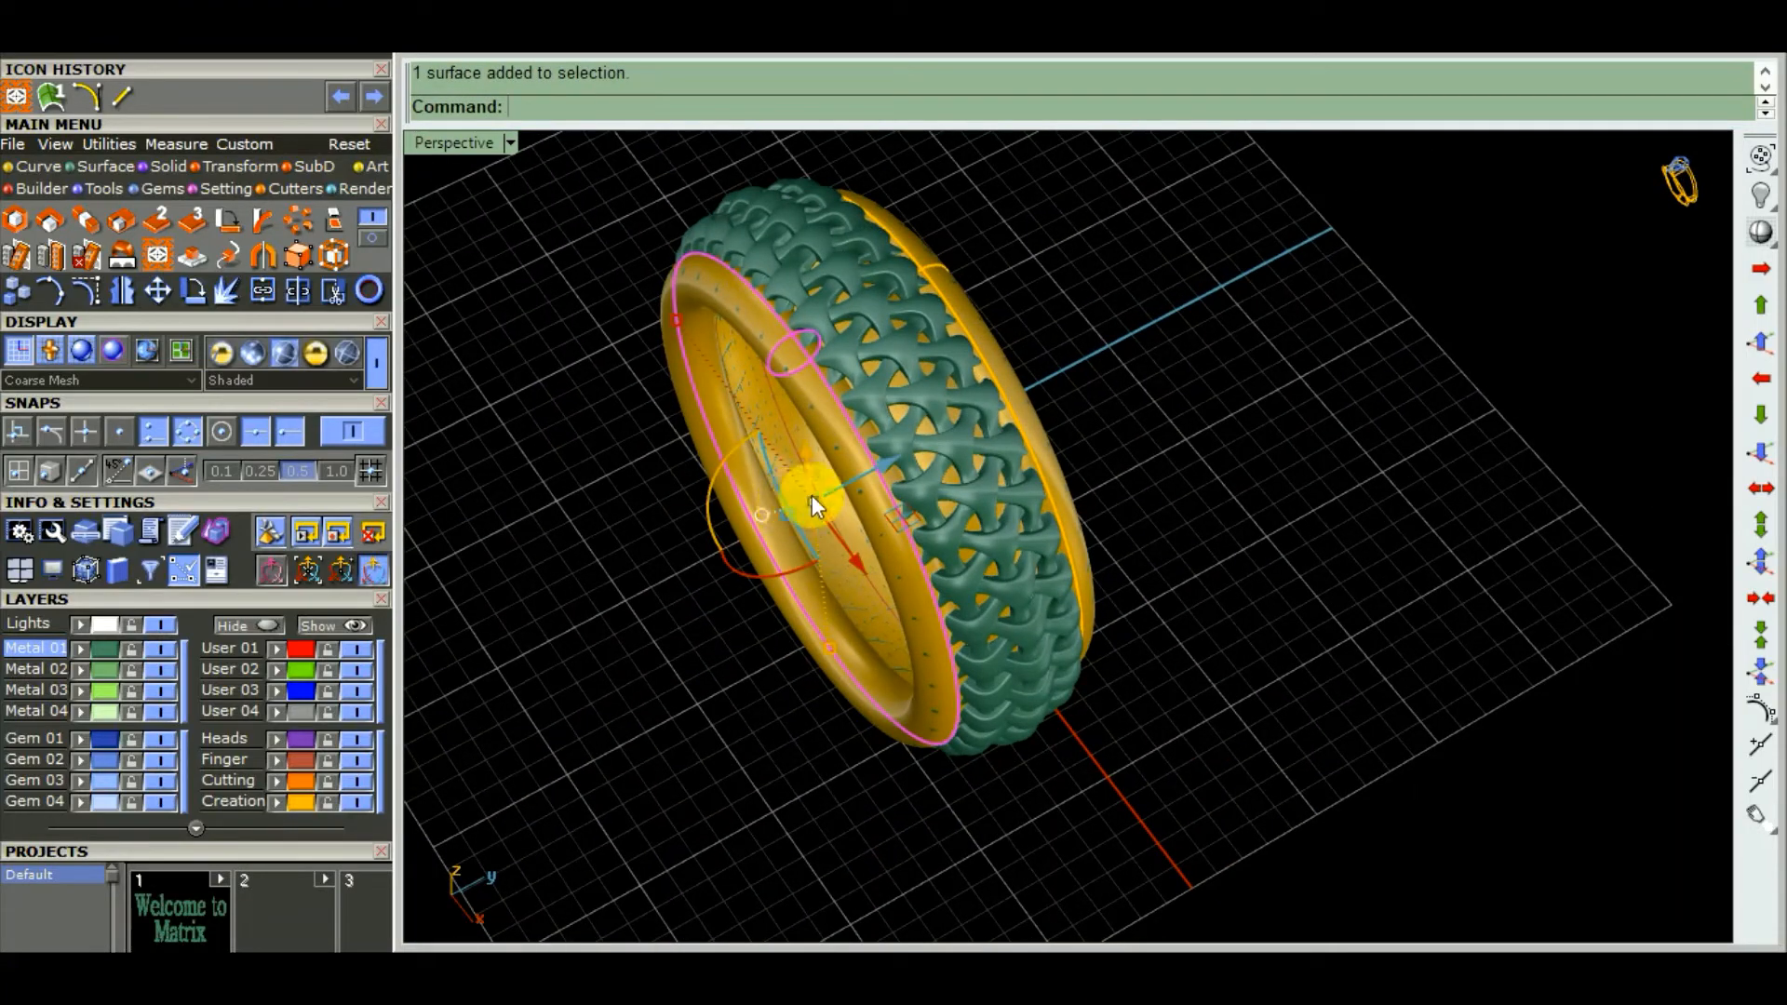
{"action": "scroll", "coordinate": [812, 495], "scroll_direction": "up", "scroll_amount": 5}
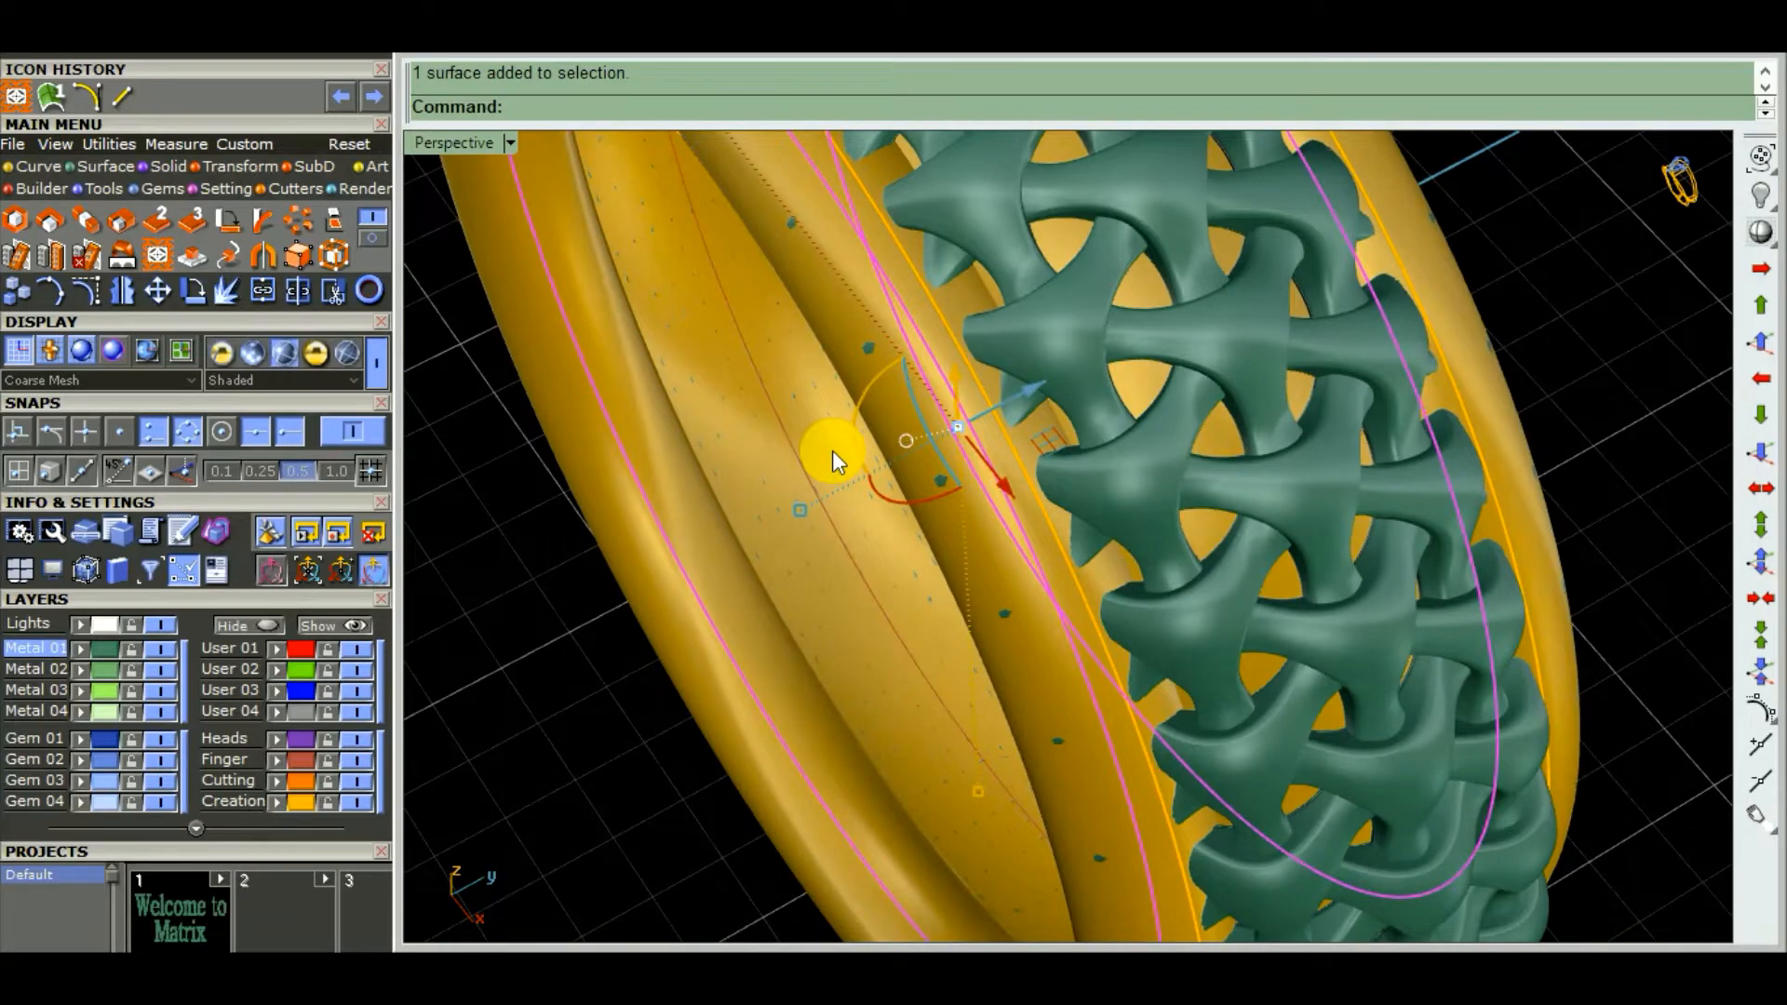
{"action": "key", "text": "ctrl+h"}
- Select the whole ring, including pattern meshes, pipes and curves, and assign it to the Creation layer
{"action": "scroll", "coordinate": [832, 450], "scroll_direction": "down", "scroll_amount": 6}
{"action": "right_click_drag", "start_coordinate": [944, 488], "coordinate": [1344, 345]}
{"action": "left_click_drag", "start_coordinate": [1343, 344], "coordinate": [740, 542]}
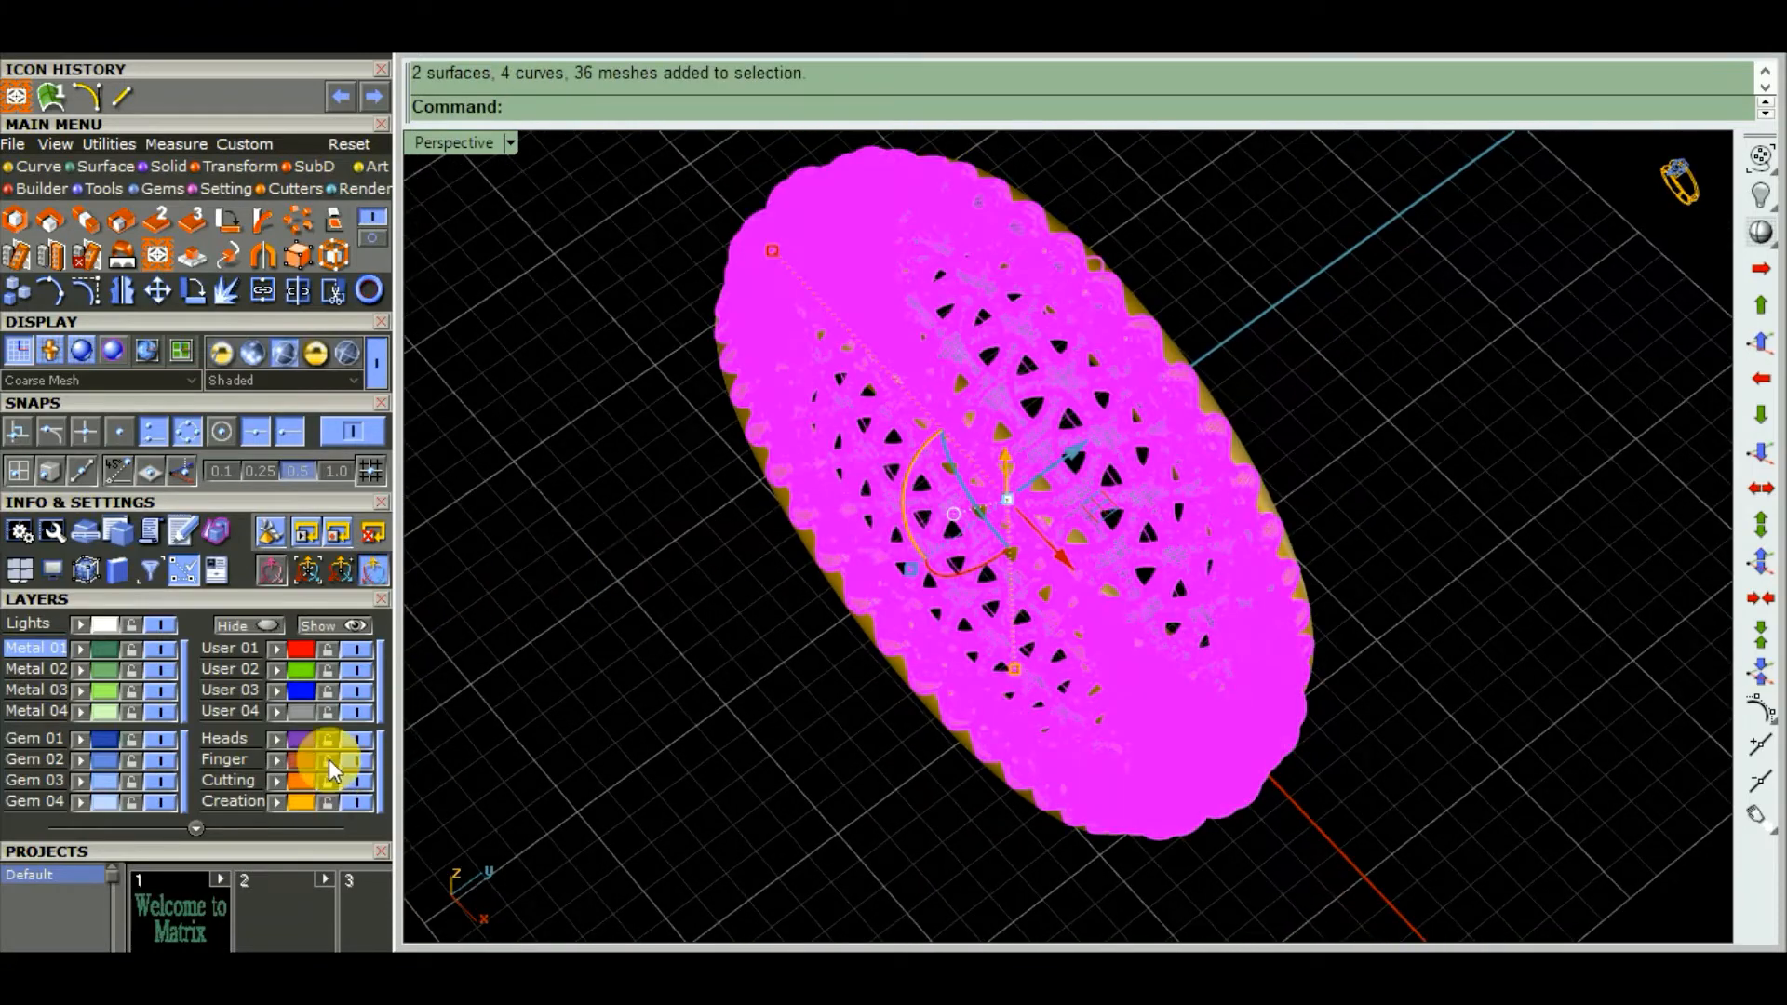
{"action": "left_click", "coordinate": [277, 800]}
{"action": "left_click", "coordinate": [729, 723]}
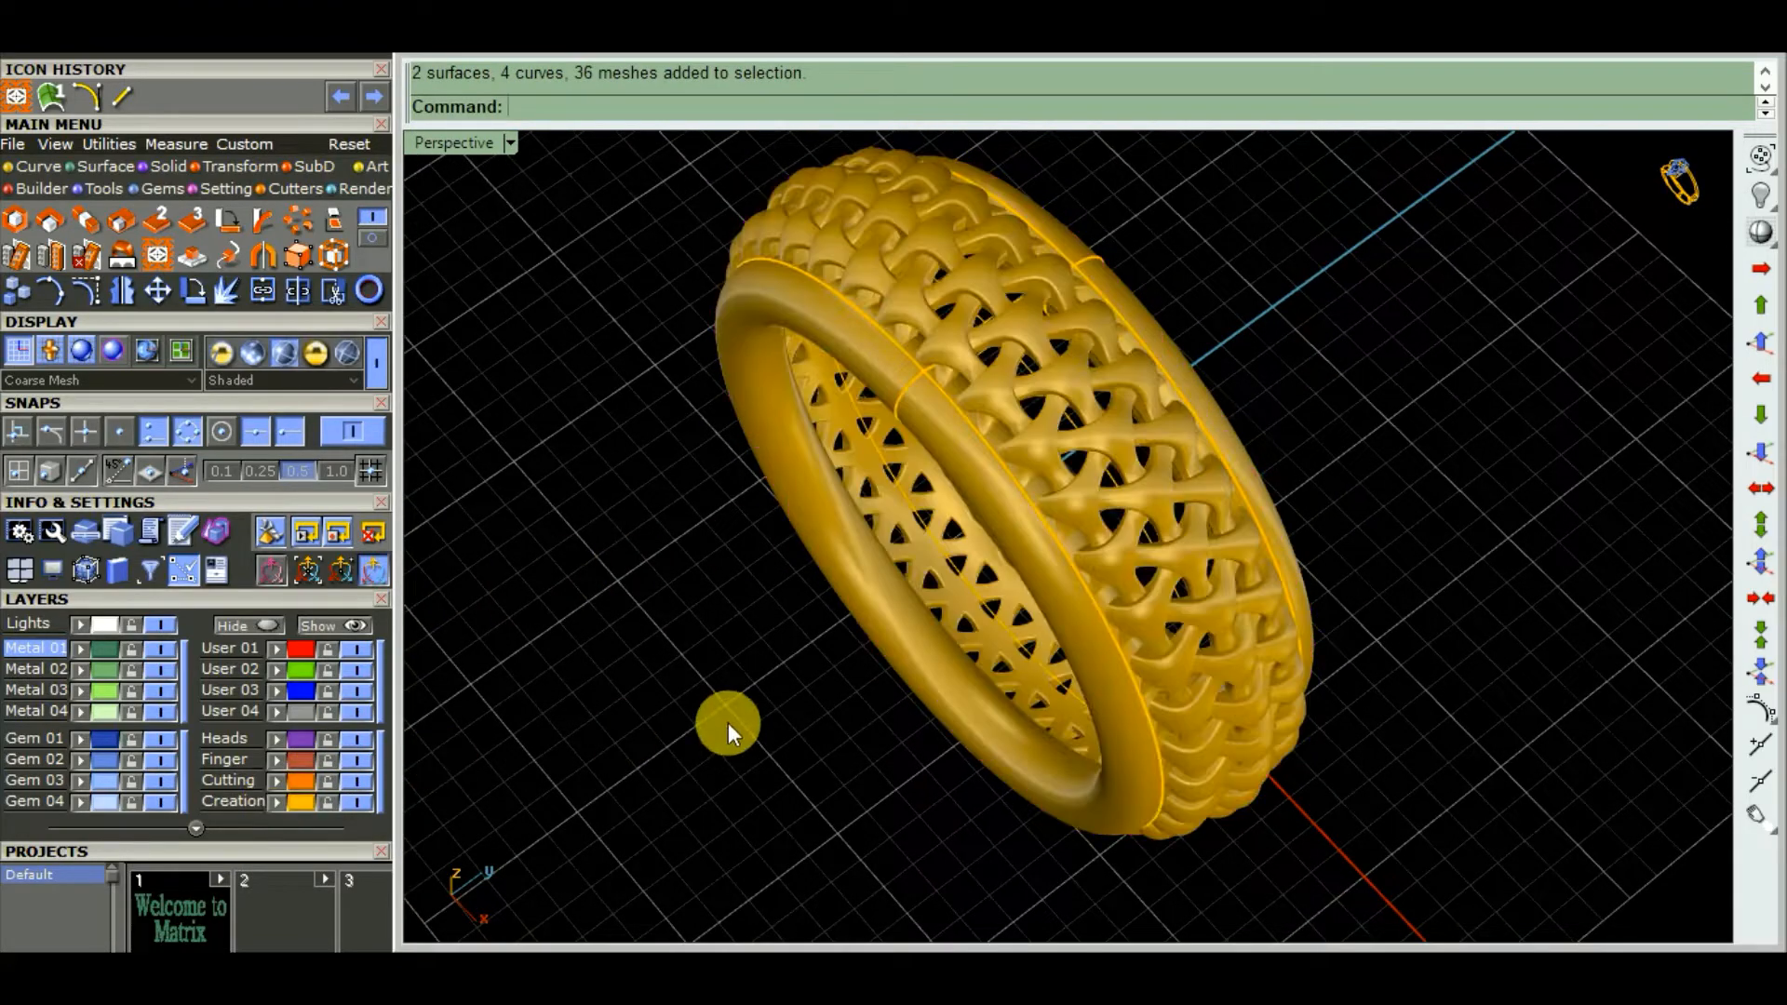
- Set the Perspective view to Rendered display and check one of the ring's rounded rims up close
{"action": "right_click_drag", "start_coordinate": [727, 722], "coordinate": [1206, 513]}
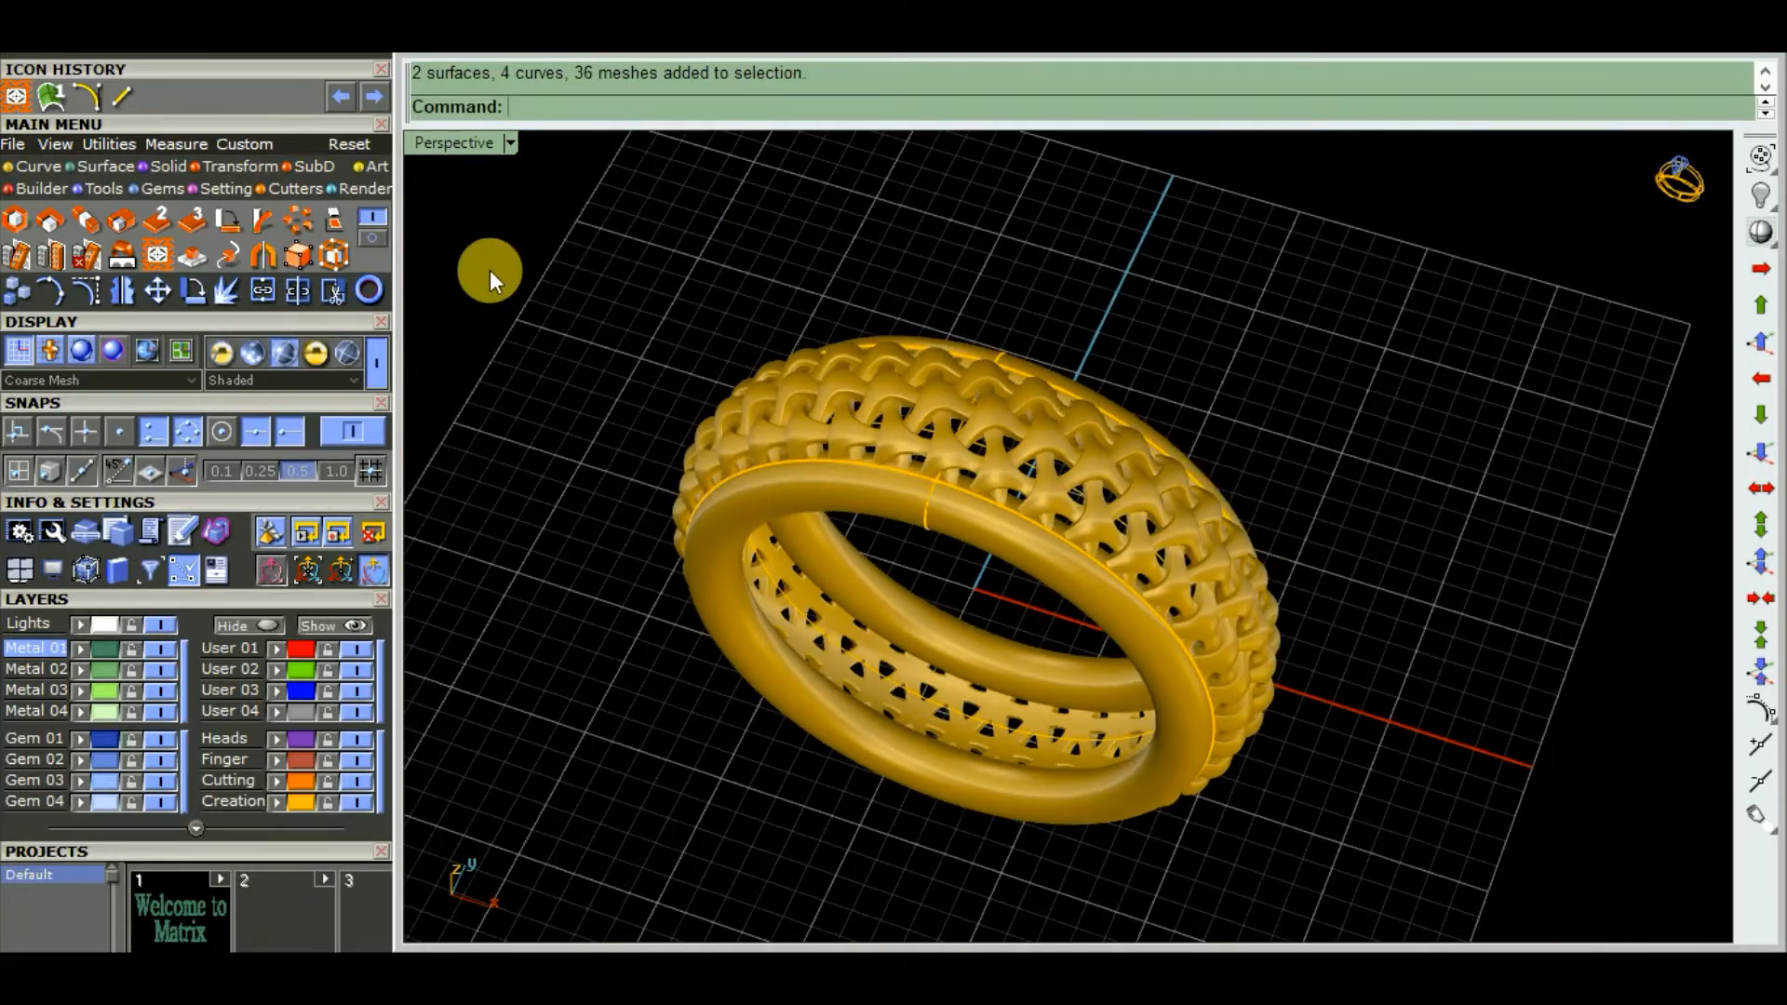
{"action": "left_click", "coordinate": [313, 352]}
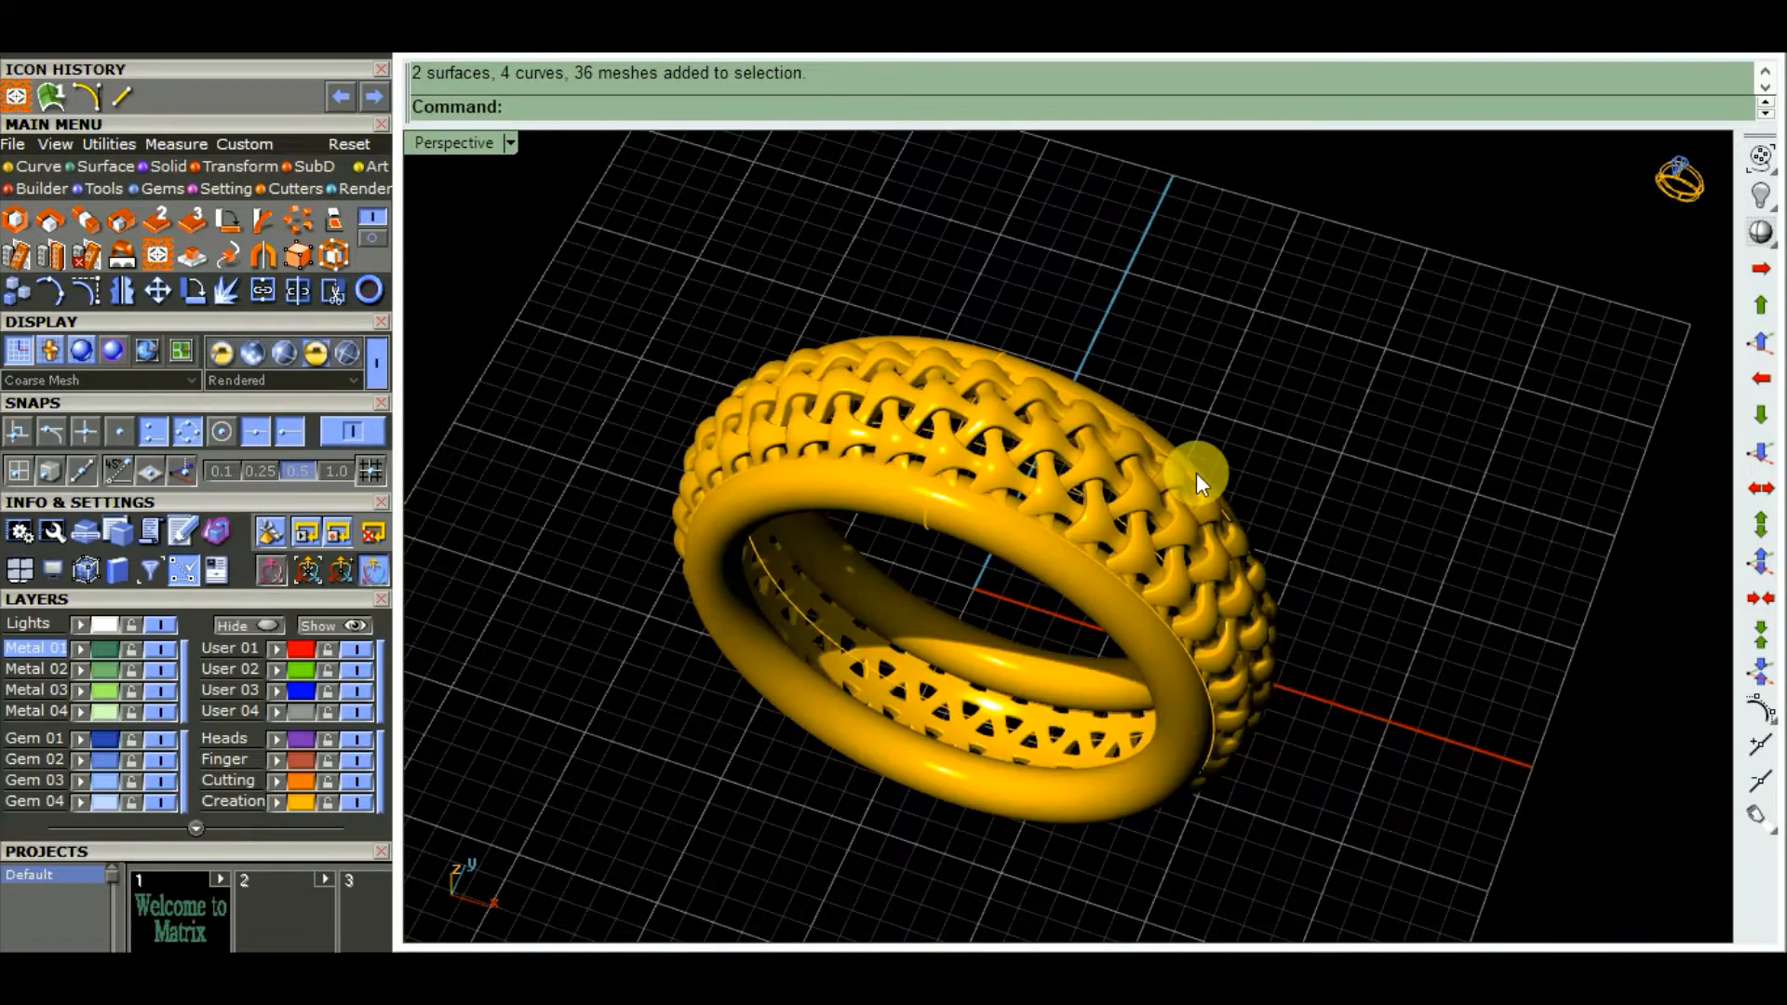
{"action": "scroll", "coordinate": [1015, 563], "scroll_direction": "up", "scroll_amount": 5}
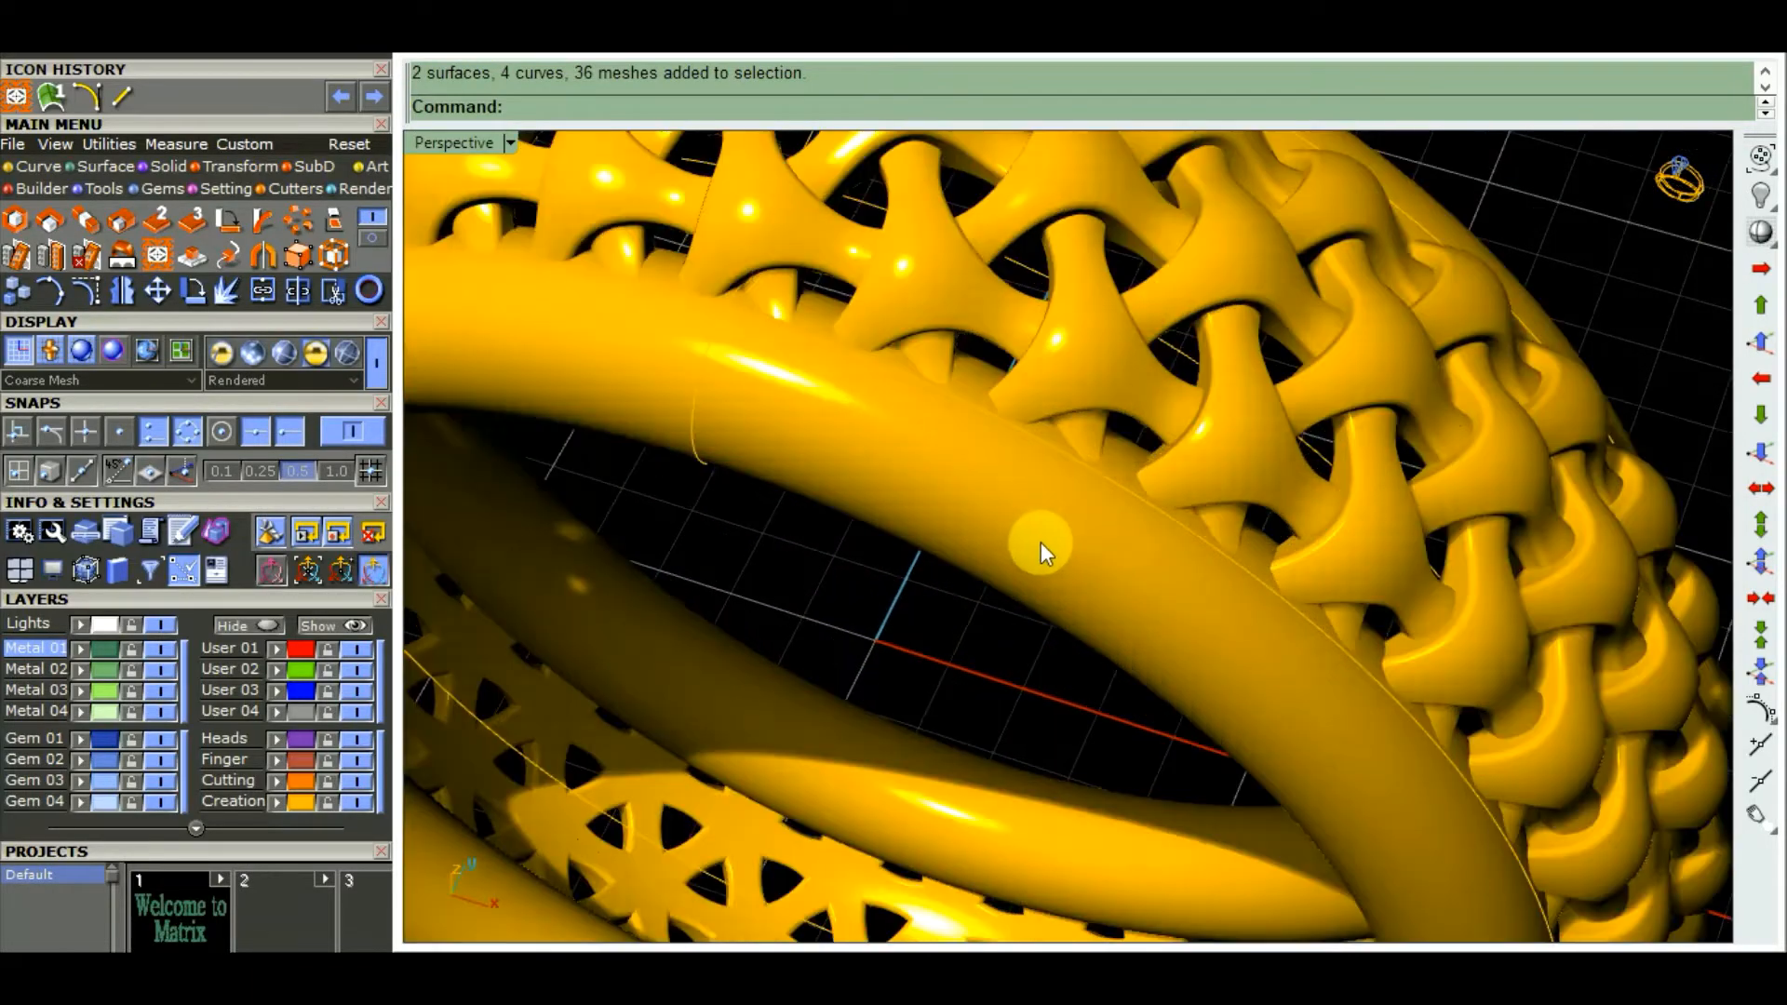
{"action": "scroll", "coordinate": [1040, 543], "scroll_direction": "down", "scroll_amount": 5}
- Examine the rendered ring from several angles, checking how the Celtic pattern meets both edge pipes
{"action": "right_click_drag", "start_coordinate": [1141, 438], "coordinate": [1051, 703]}
{"action": "scroll", "coordinate": [990, 447], "scroll_direction": "down", "scroll_amount": 4}
{"action": "scroll", "coordinate": [1159, 666], "scroll_direction": "up", "scroll_amount": 9}
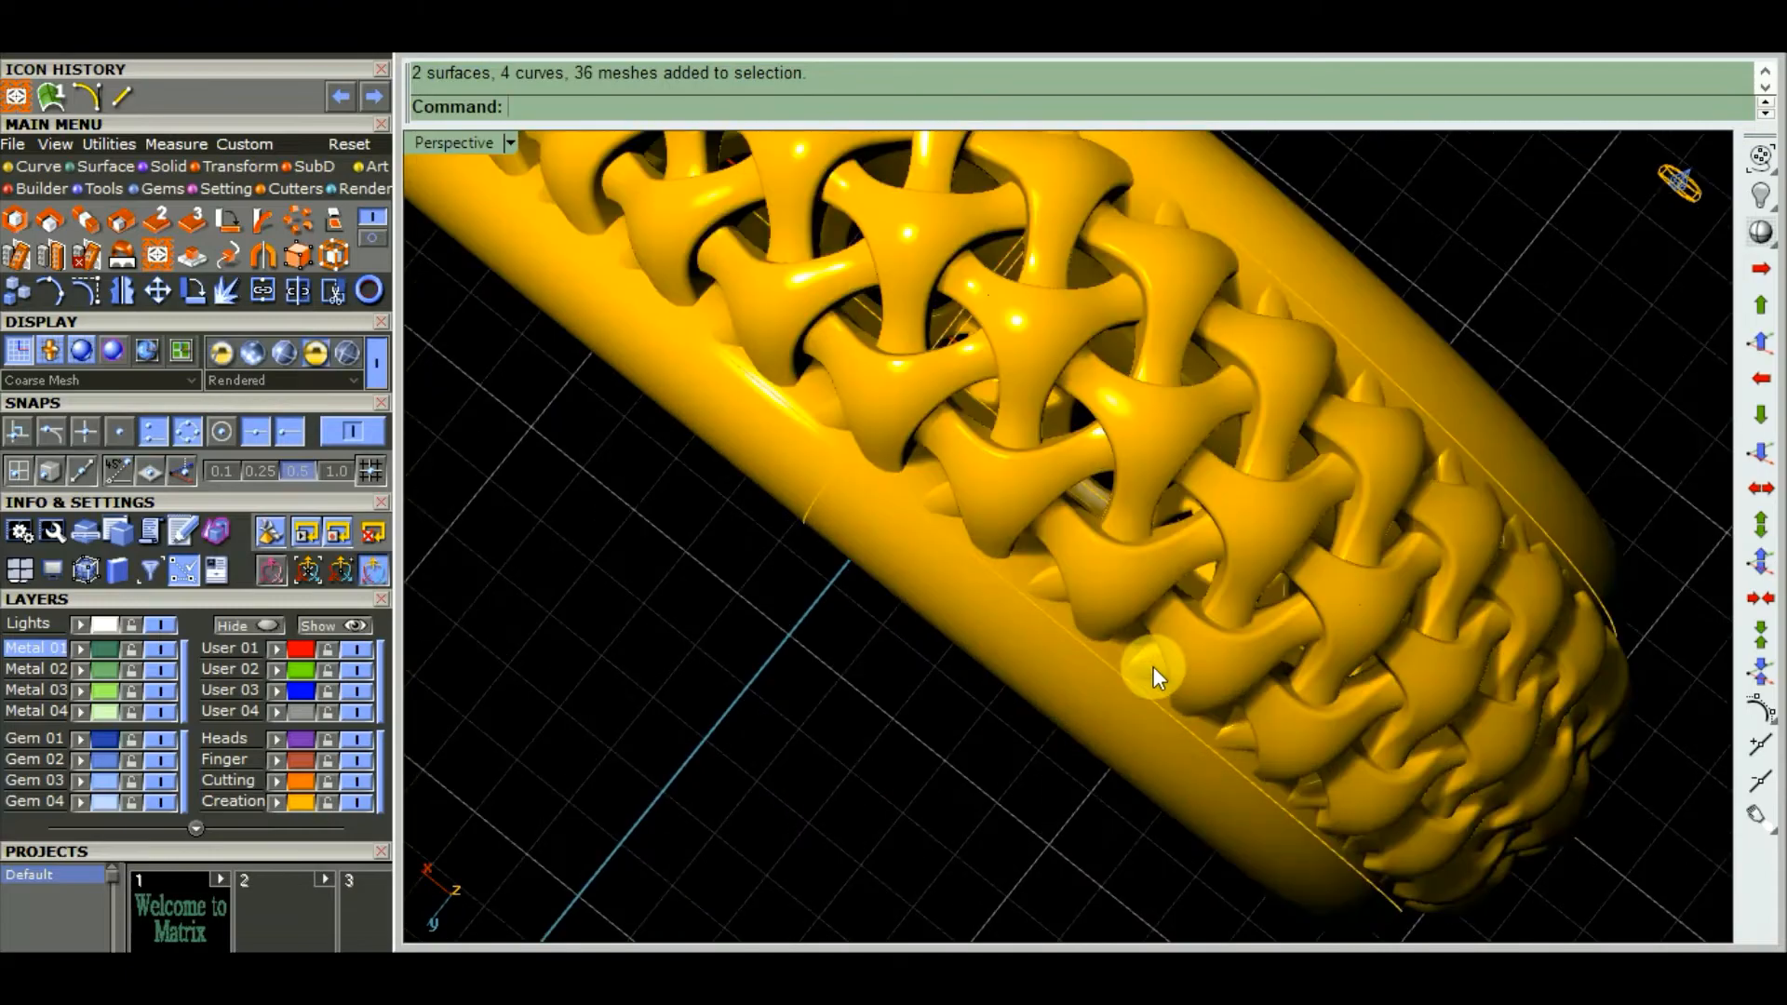
{"action": "scroll", "coordinate": [1153, 666], "scroll_direction": "down", "scroll_amount": 8}
{"action": "right_click_drag", "start_coordinate": [1152, 666], "coordinate": [729, 393]}
{"action": "scroll", "coordinate": [1145, 545], "scroll_direction": "up", "scroll_amount": 4}
{"action": "scroll", "coordinate": [1152, 521], "scroll_direction": "up", "scroll_amount": 4}
{"action": "scroll", "coordinate": [1160, 496], "scroll_direction": "down", "scroll_amount": 5}
{"action": "scroll", "coordinate": [1160, 496], "scroll_direction": "up", "scroll_amount": 3}
{"action": "scroll", "coordinate": [1054, 481], "scroll_direction": "up", "scroll_amount": 7}
{"action": "scroll", "coordinate": [1054, 483], "scroll_direction": "down", "scroll_amount": 6}
- Show all four views and set the Top and Front views to shaded display
{"action": "key", "text": "F4"}
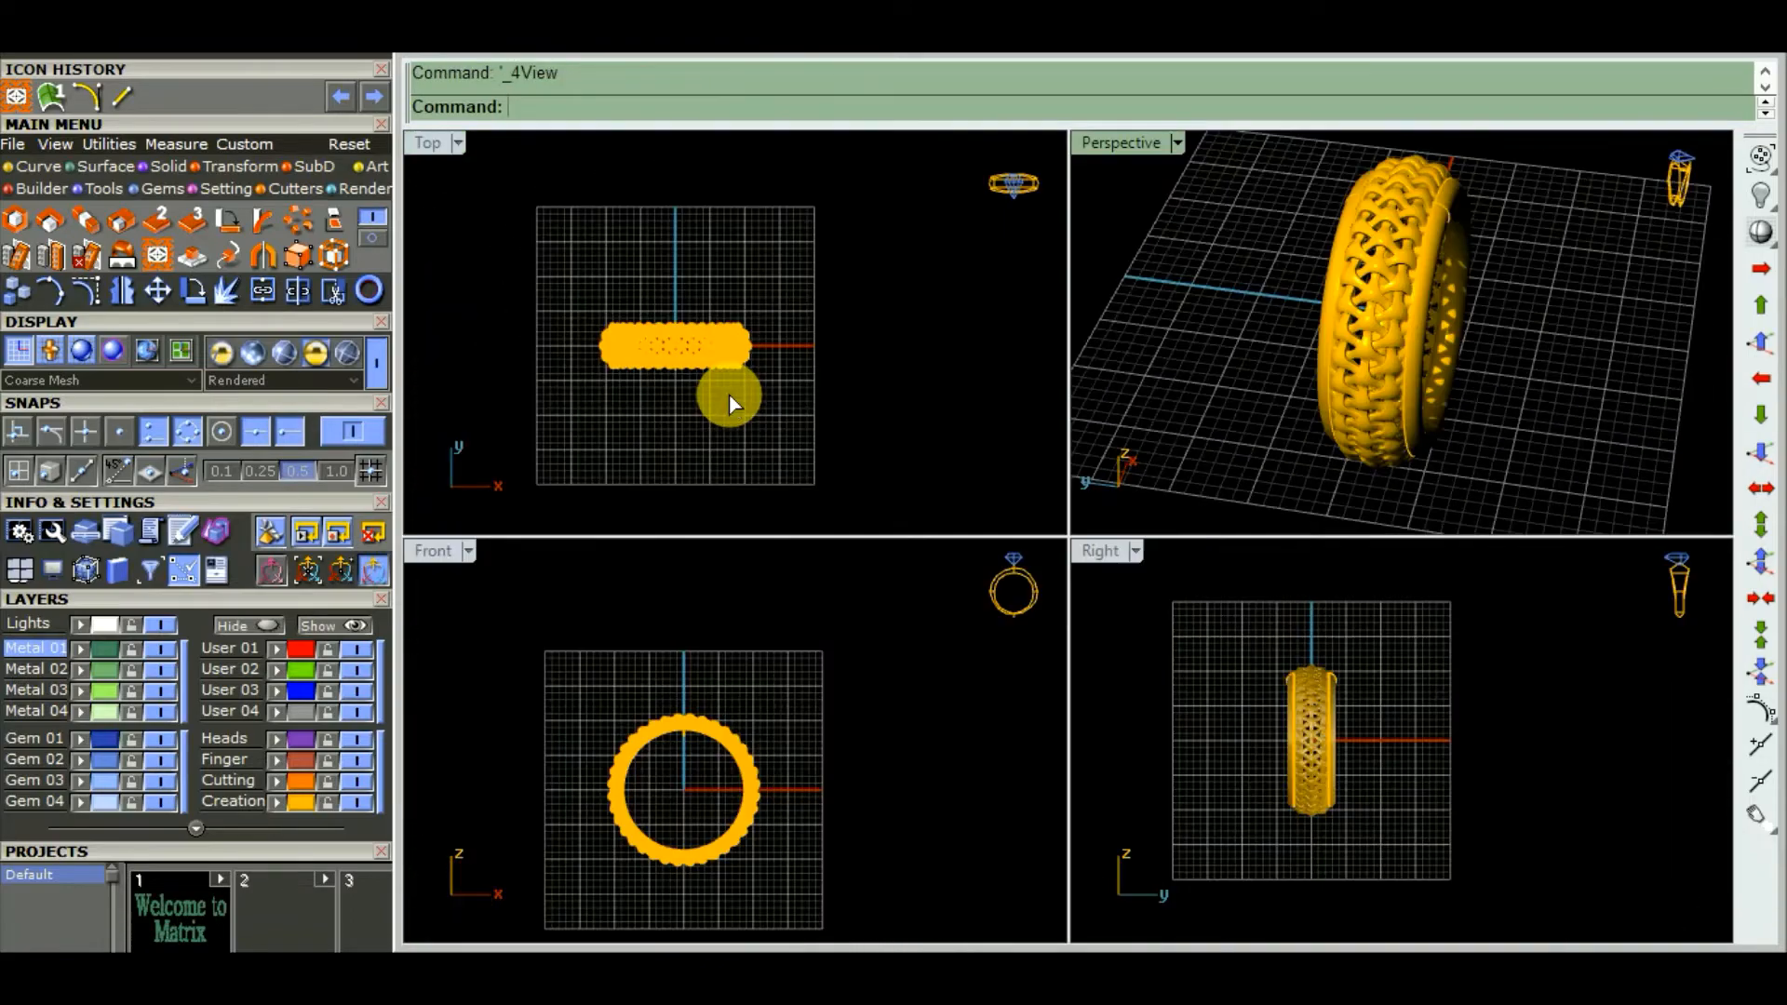
{"action": "left_click", "coordinate": [922, 370]}
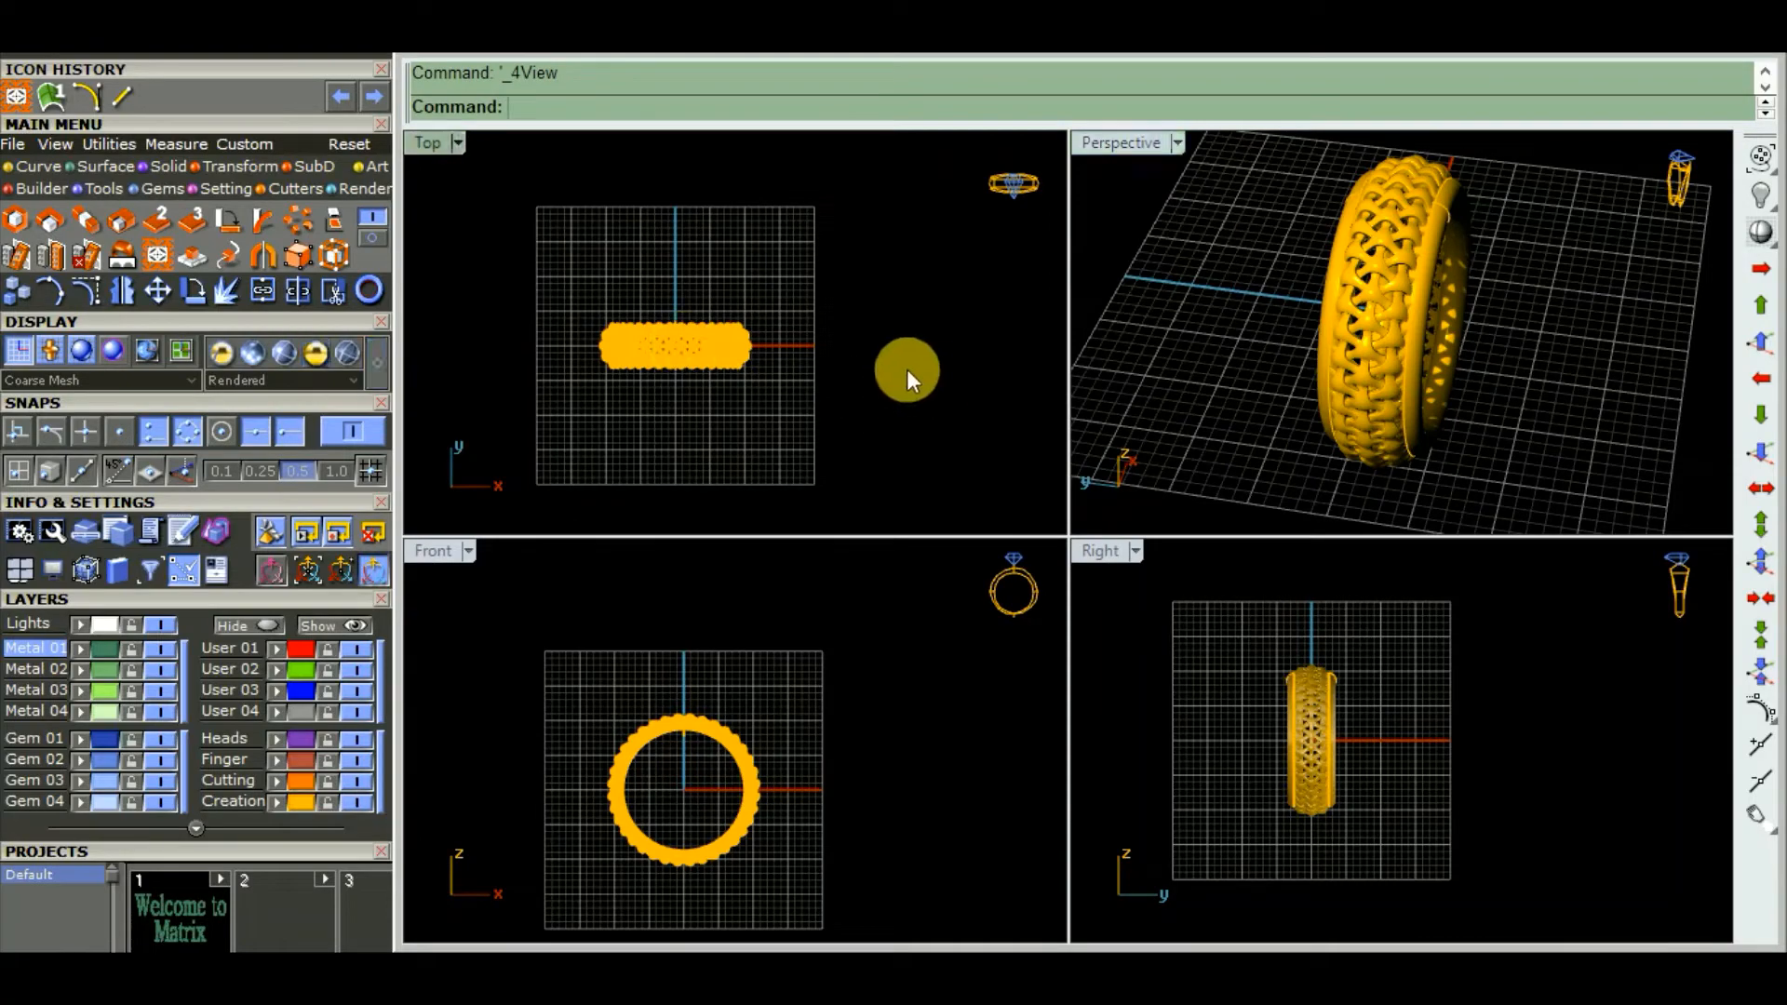
{"action": "key", "text": "ctrl+alt+s"}
{"action": "key", "text": "ctrl+alt+s"}
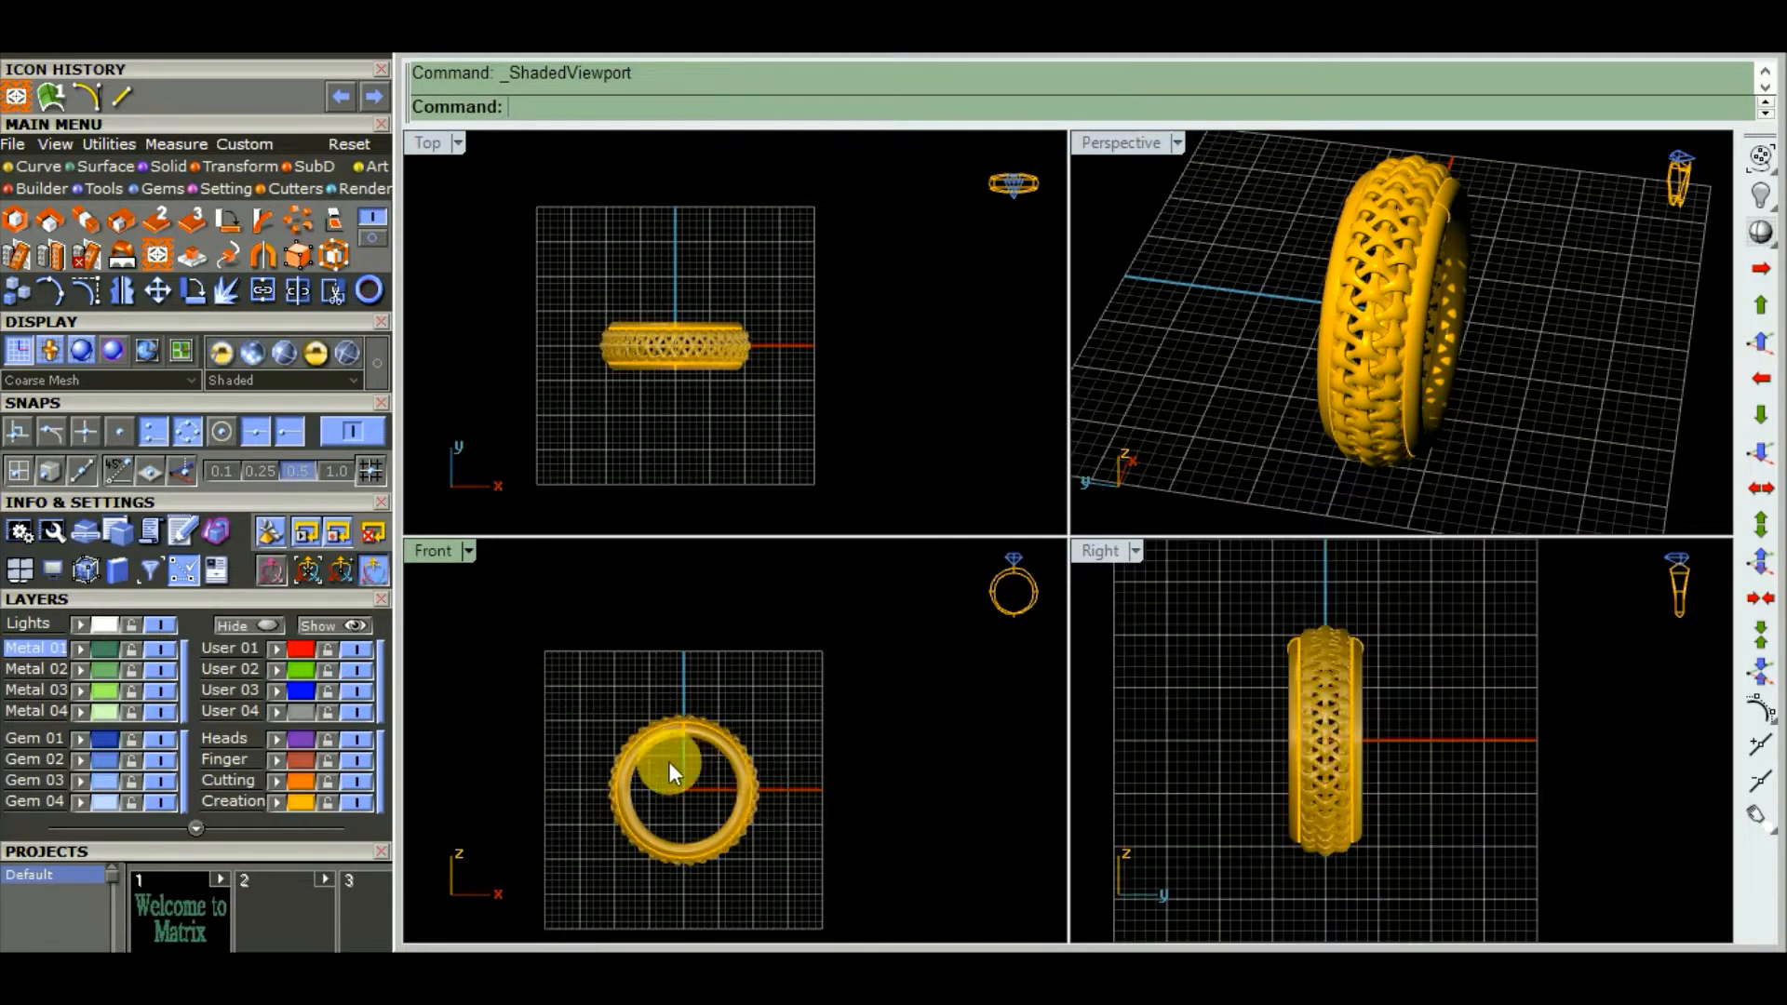
- Frame the ring large and centered in the Front, Top and Right views and turn the Perspective view to an angled presentation
{"action": "scroll", "coordinate": [669, 764], "scroll_direction": "up", "scroll_amount": 6}
{"action": "right_click_drag", "start_coordinate": [789, 815], "coordinate": [800, 727]}
{"action": "scroll", "coordinate": [767, 678], "scroll_direction": "up", "scroll_amount": 2}
{"action": "scroll", "coordinate": [661, 385], "scroll_direction": "up", "scroll_amount": 5}
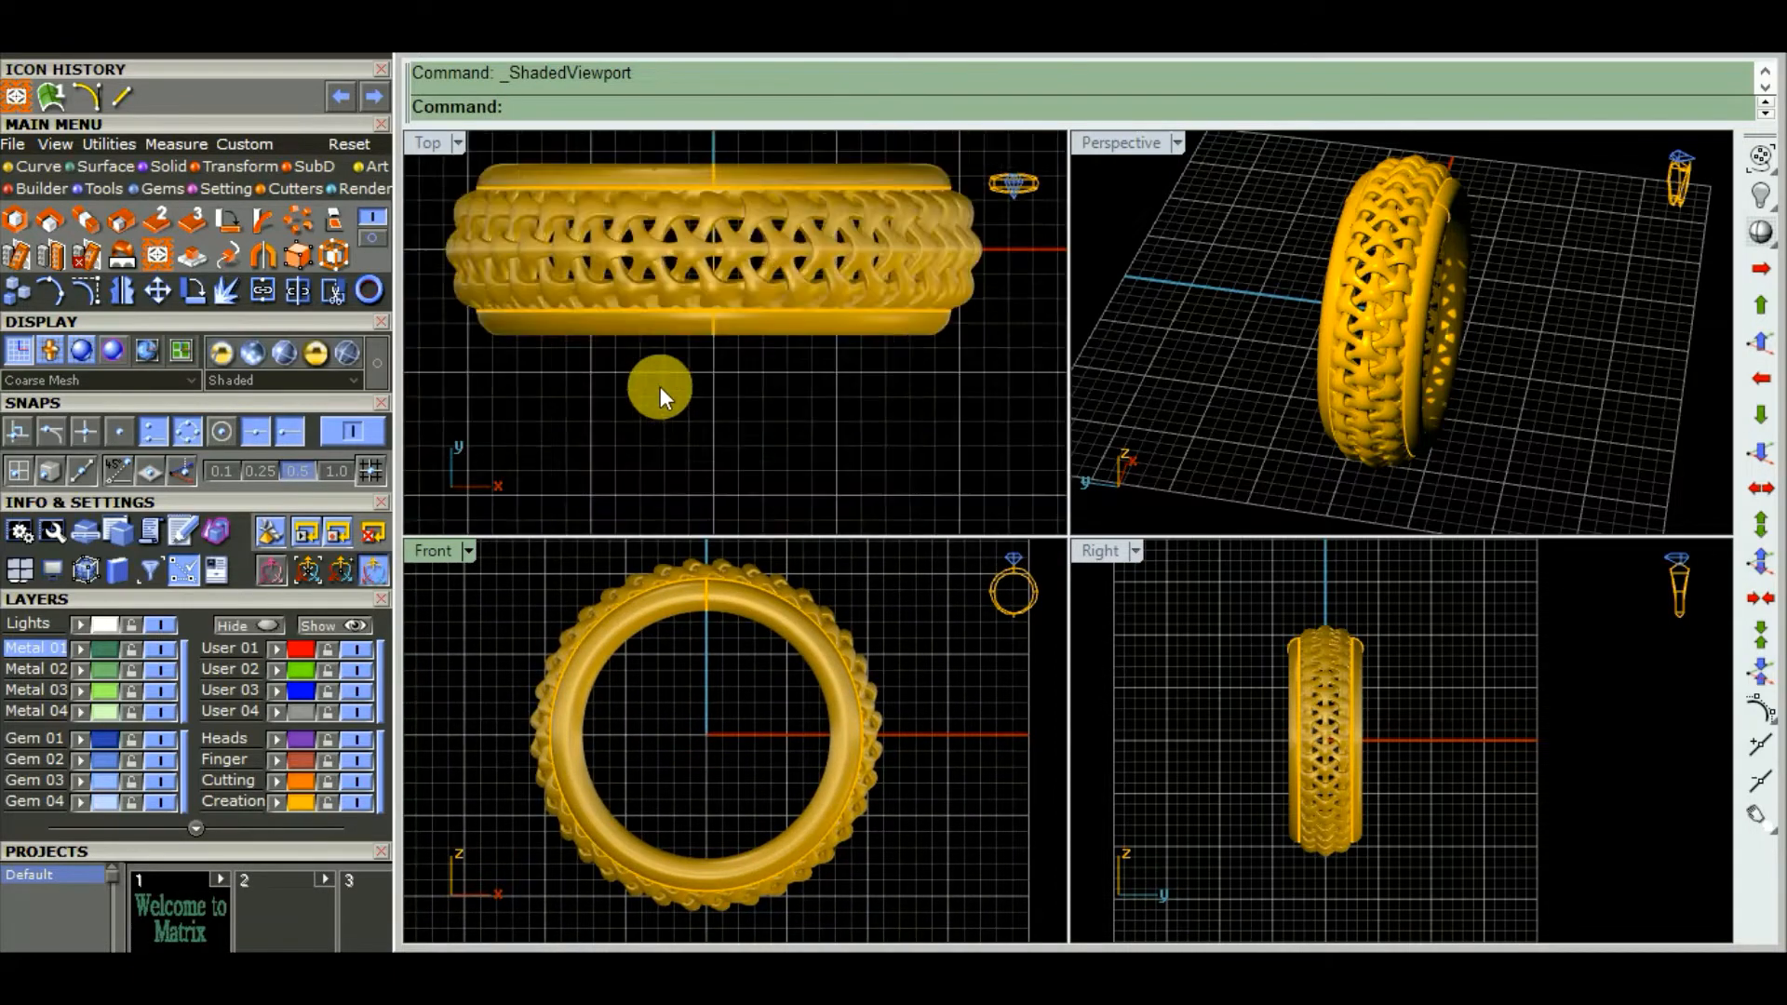
{"action": "right_click_drag", "start_coordinate": [711, 398], "coordinate": [715, 430]}
{"action": "scroll", "coordinate": [1287, 727], "scroll_direction": "up", "scroll_amount": 5}
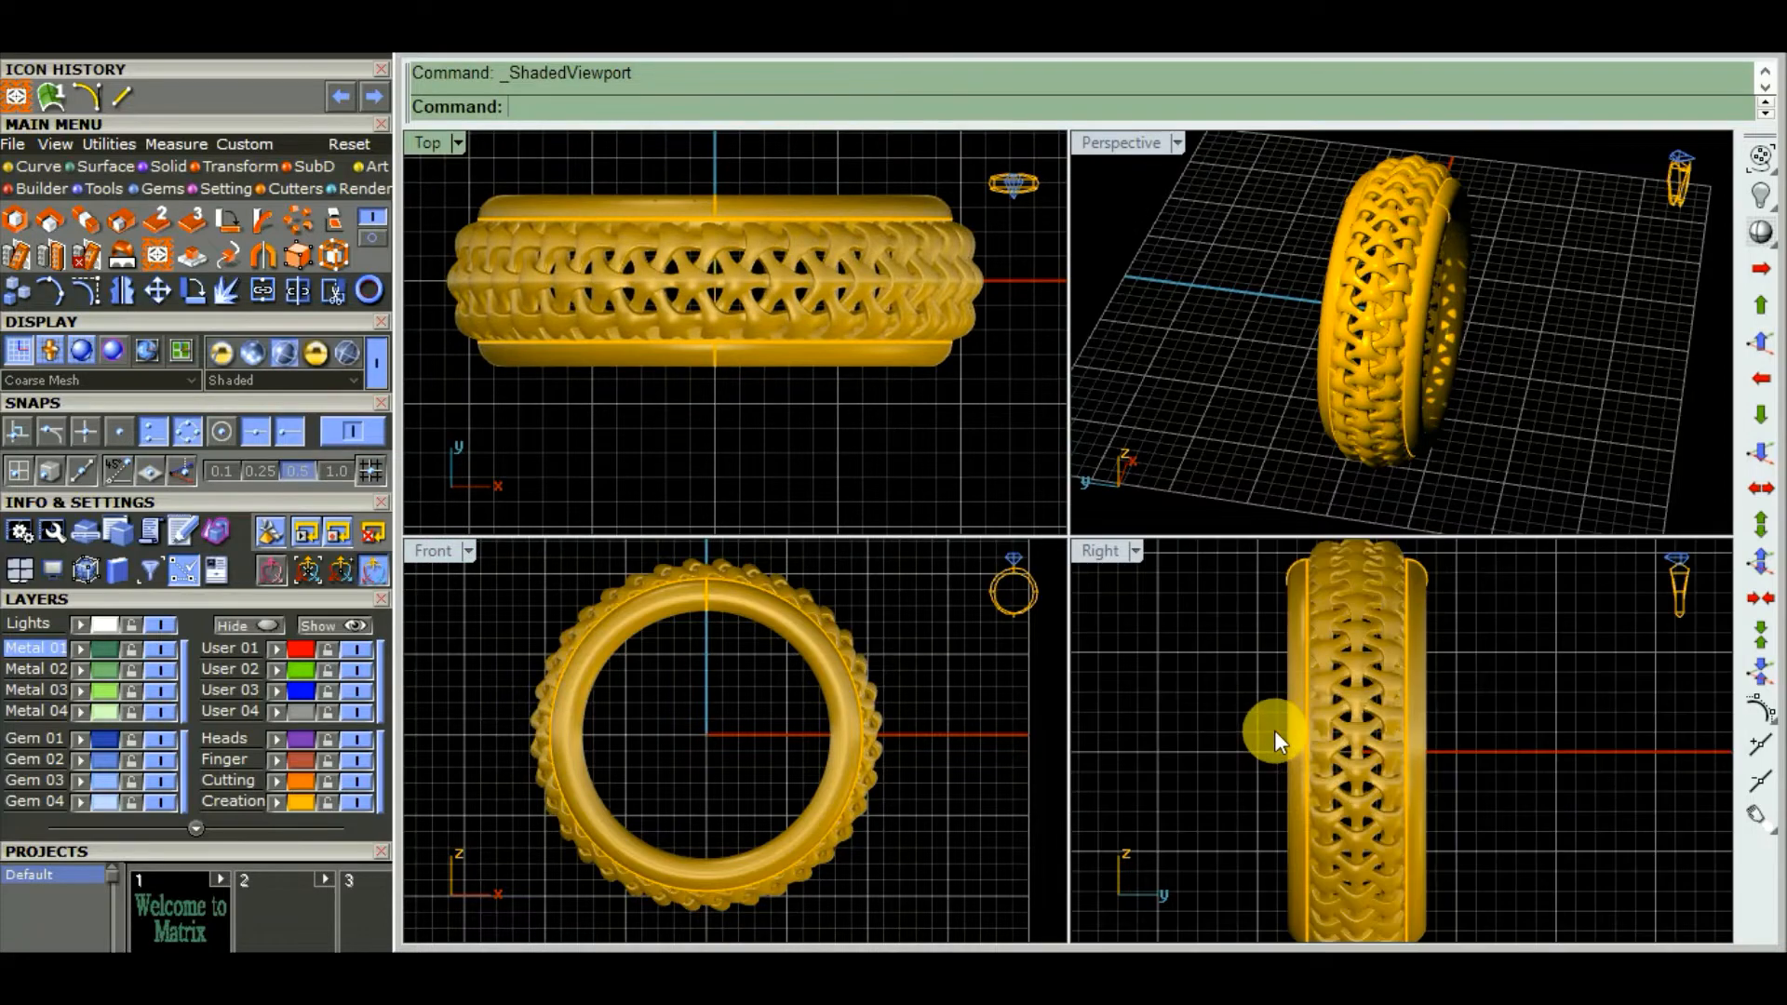
{"action": "right_click_drag", "start_coordinate": [1275, 729], "coordinate": [1360, 758]}
{"action": "scroll", "coordinate": [1307, 731], "scroll_direction": "down", "scroll_amount": 1}
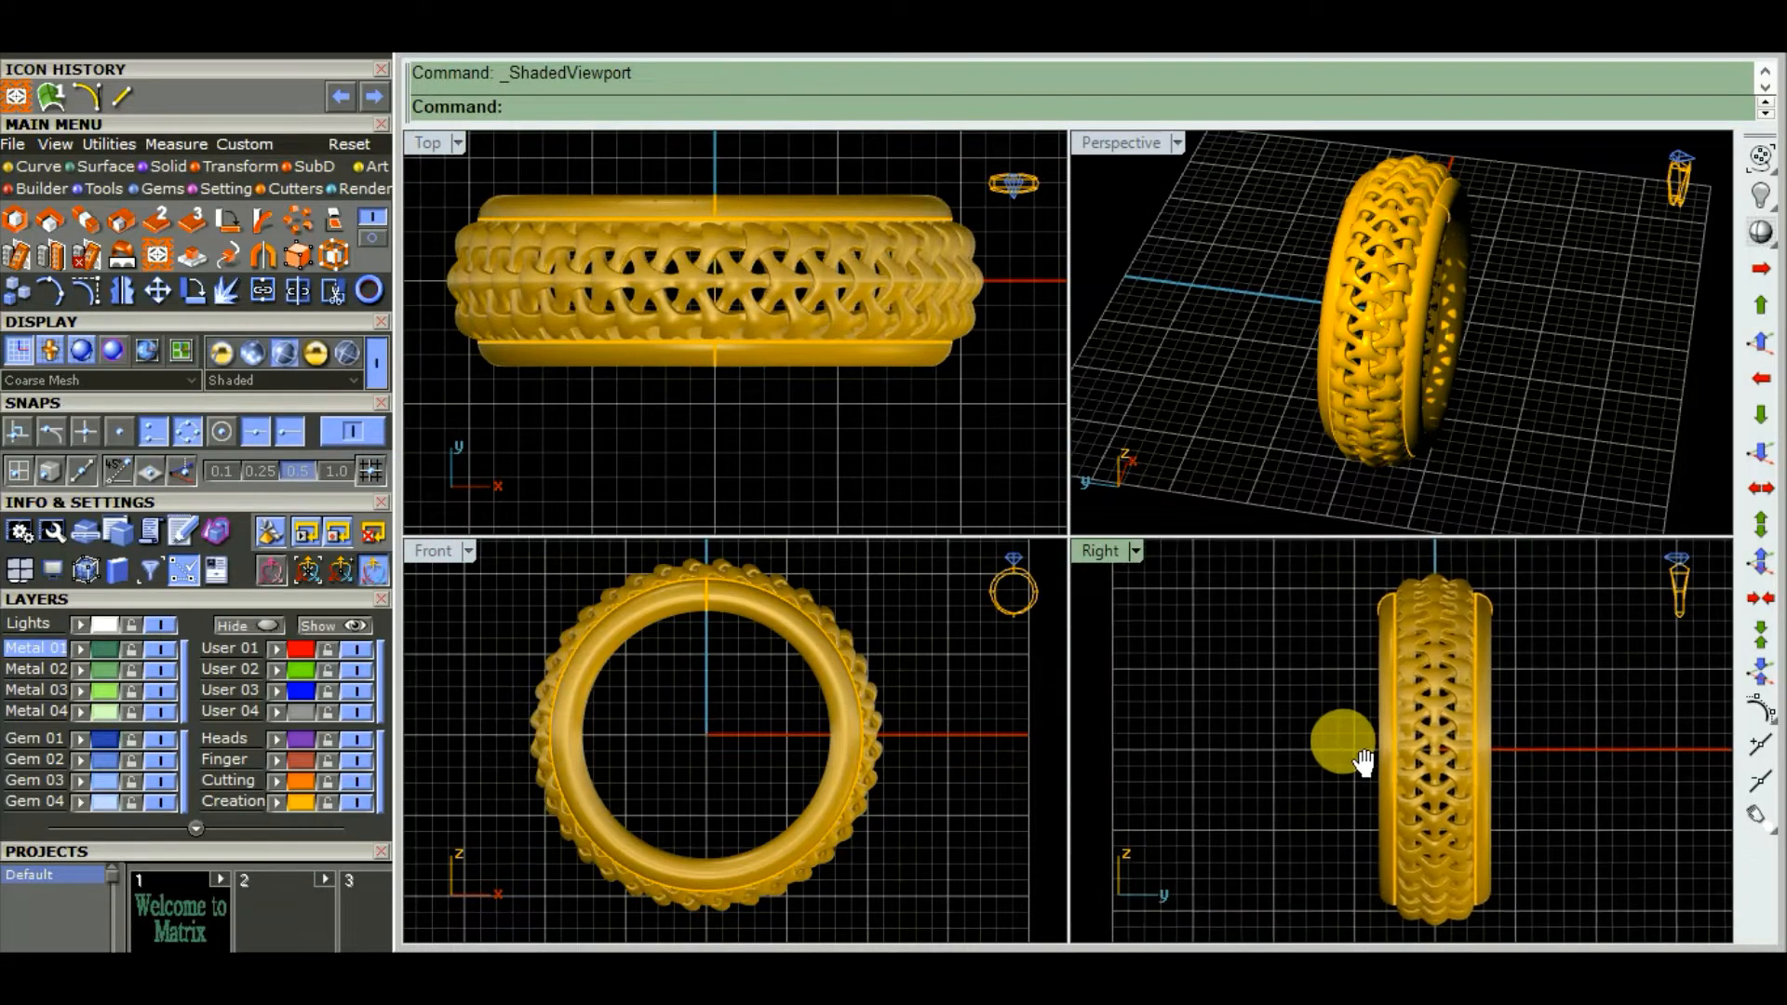
{"action": "left_click", "coordinate": [1253, 299]}
{"action": "right_click_drag", "start_coordinate": [1253, 298], "coordinate": [1587, 360]}
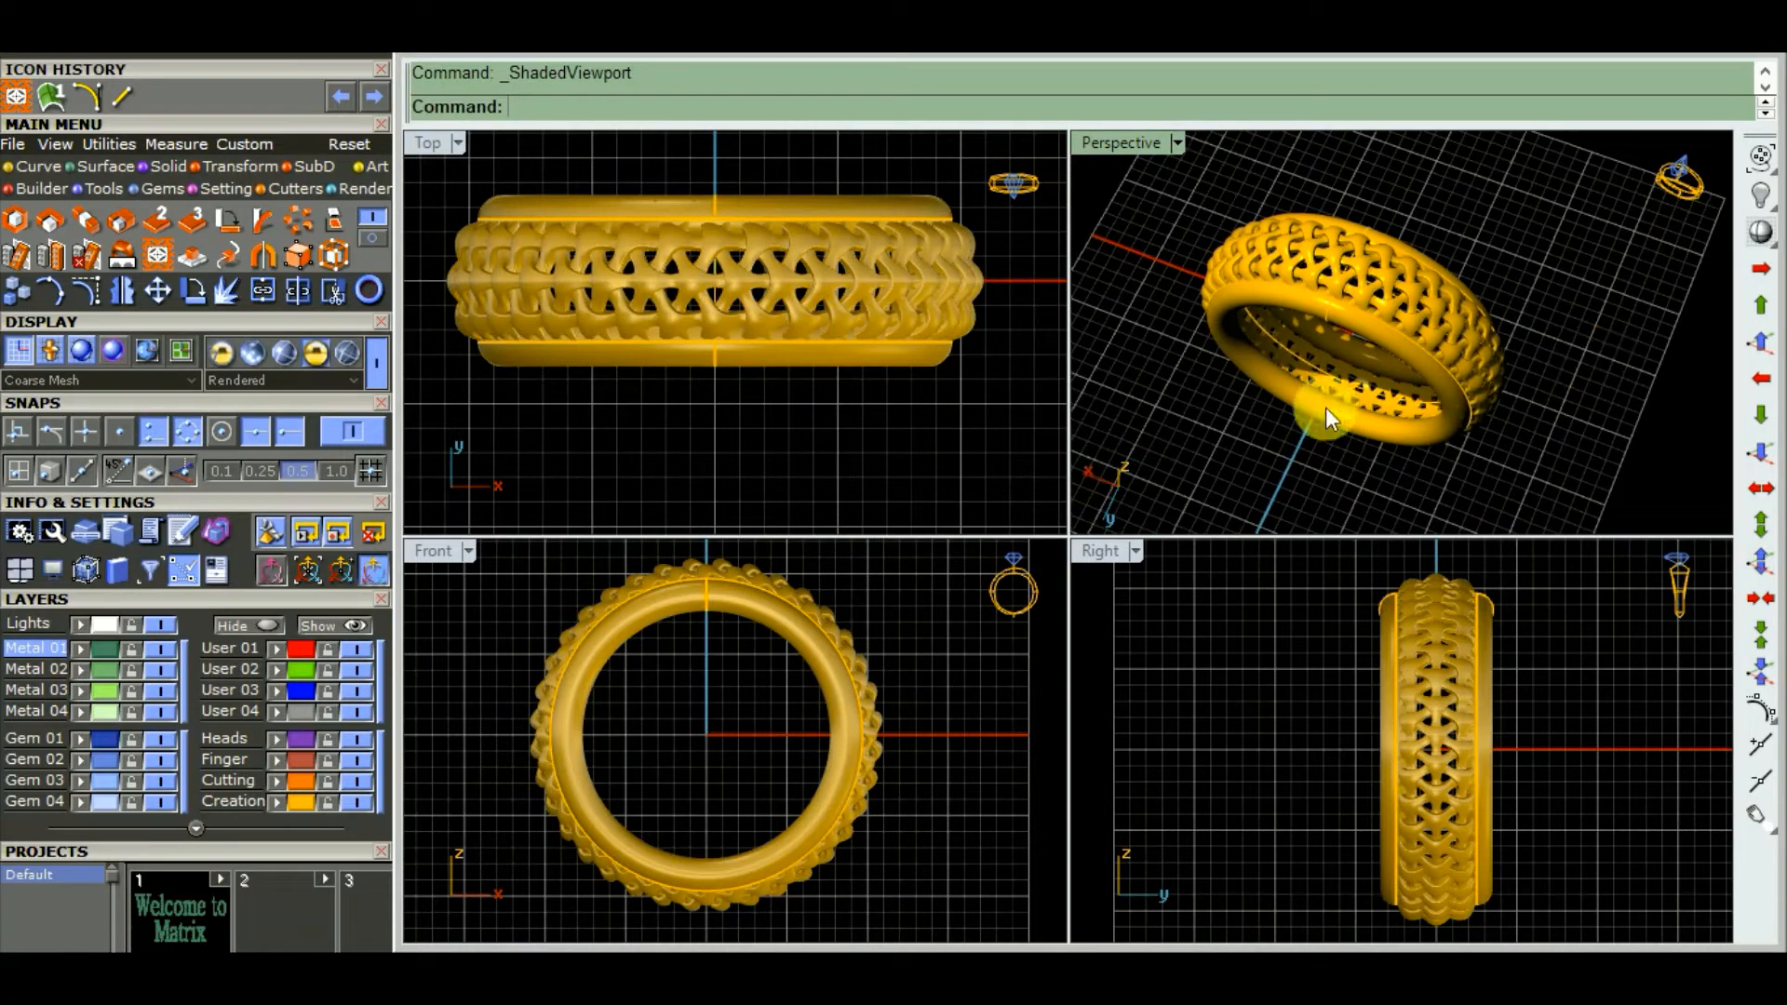
- Set the Top and Front views to Rendered display
{"action": "left_click", "coordinate": [864, 431]}
{"action": "left_click", "coordinate": [321, 343]}
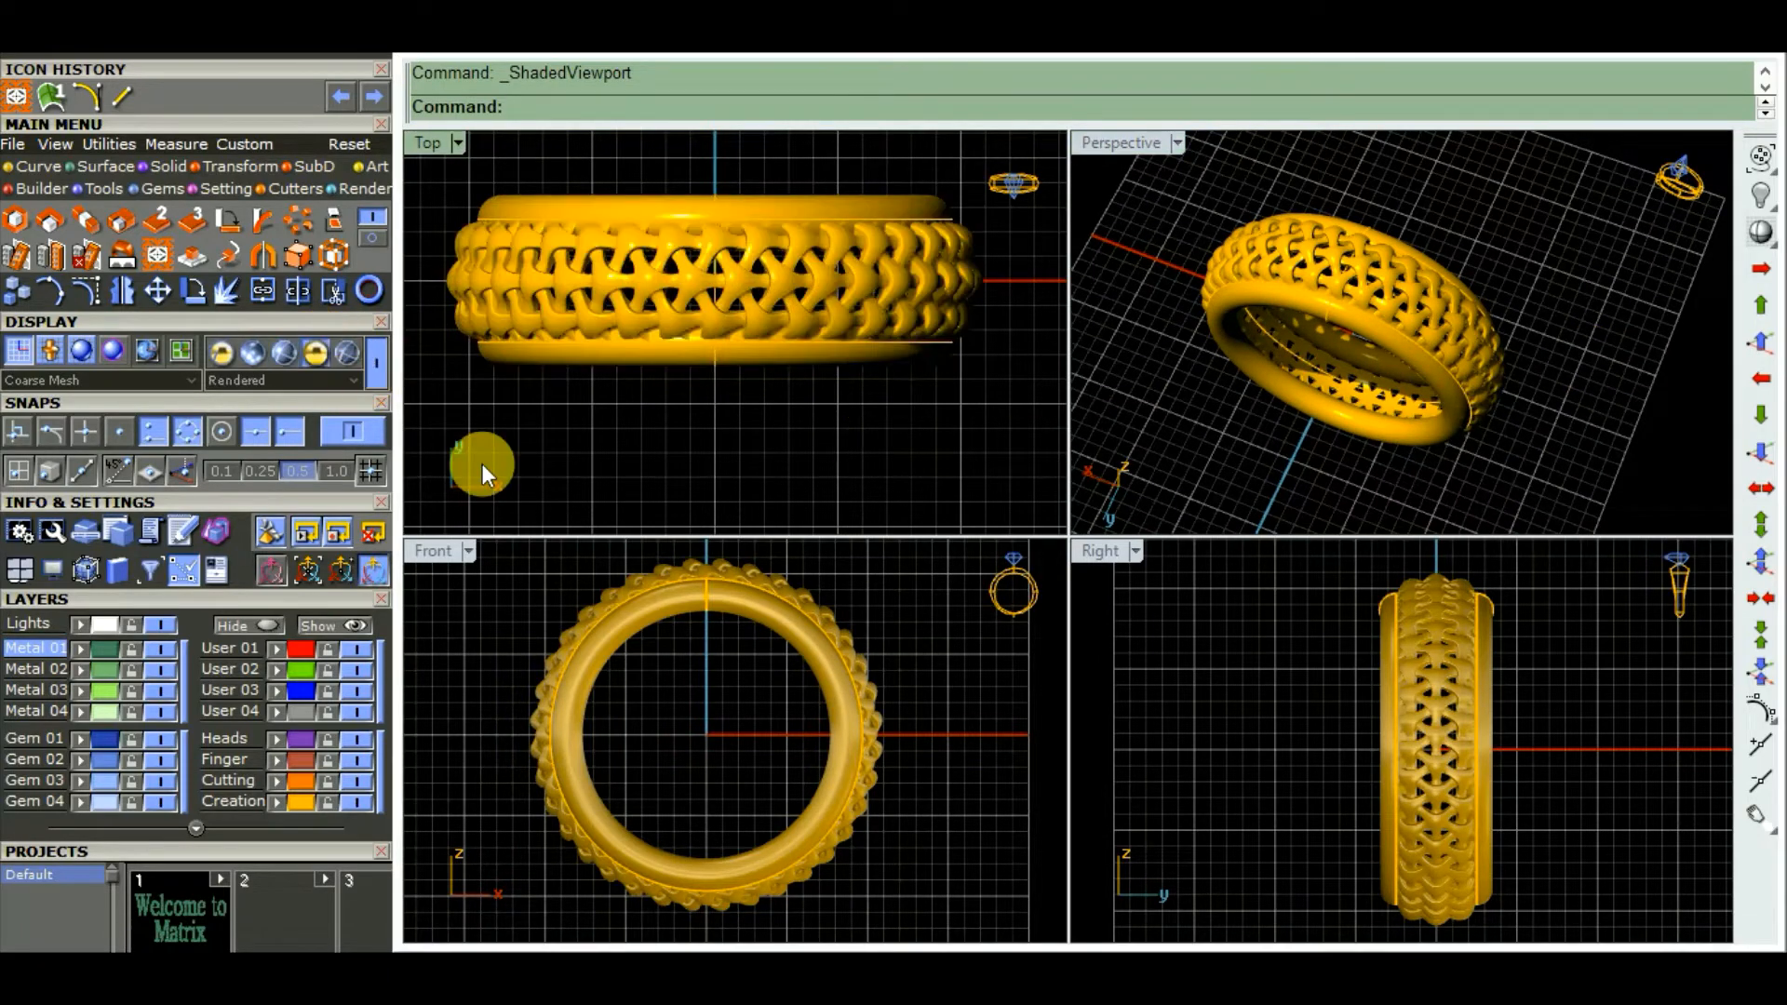
{"action": "left_click", "coordinate": [316, 356]}
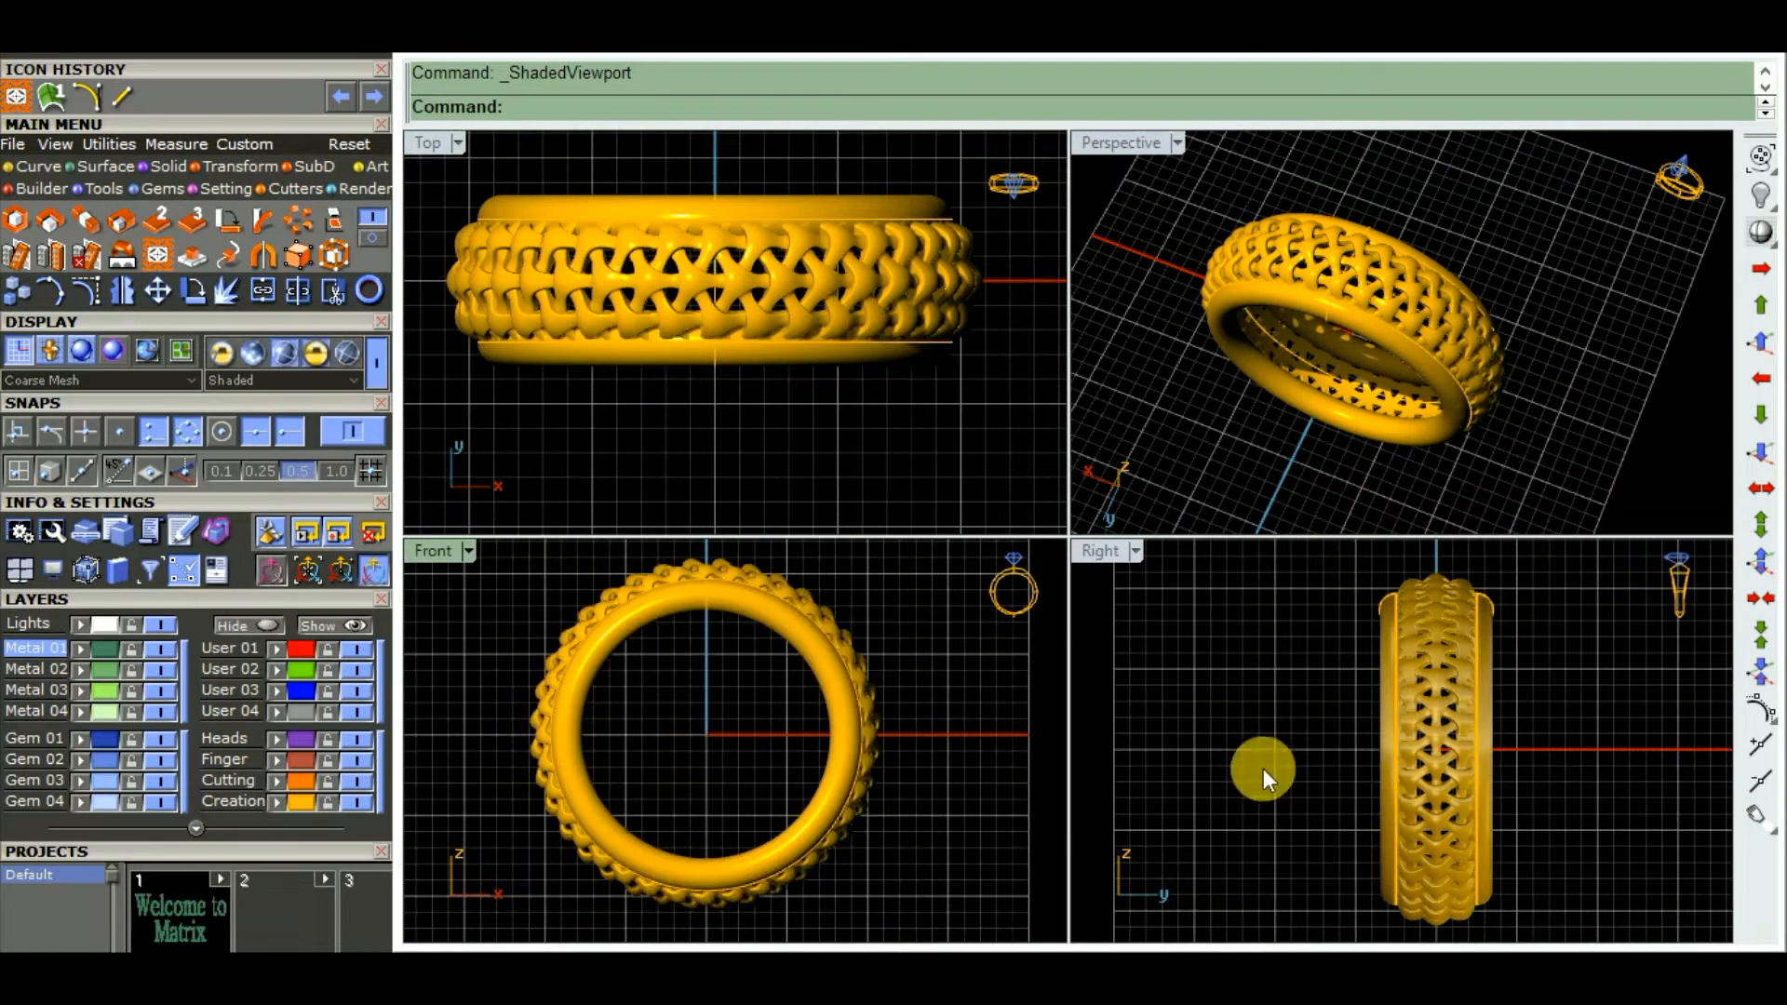
- Set the Right view to Rendered display and bring its Celtic triangle pattern into close-up, centered between the edge pipes
{"action": "left_click", "coordinate": [1231, 702]}
{"action": "left_click", "coordinate": [315, 354]}
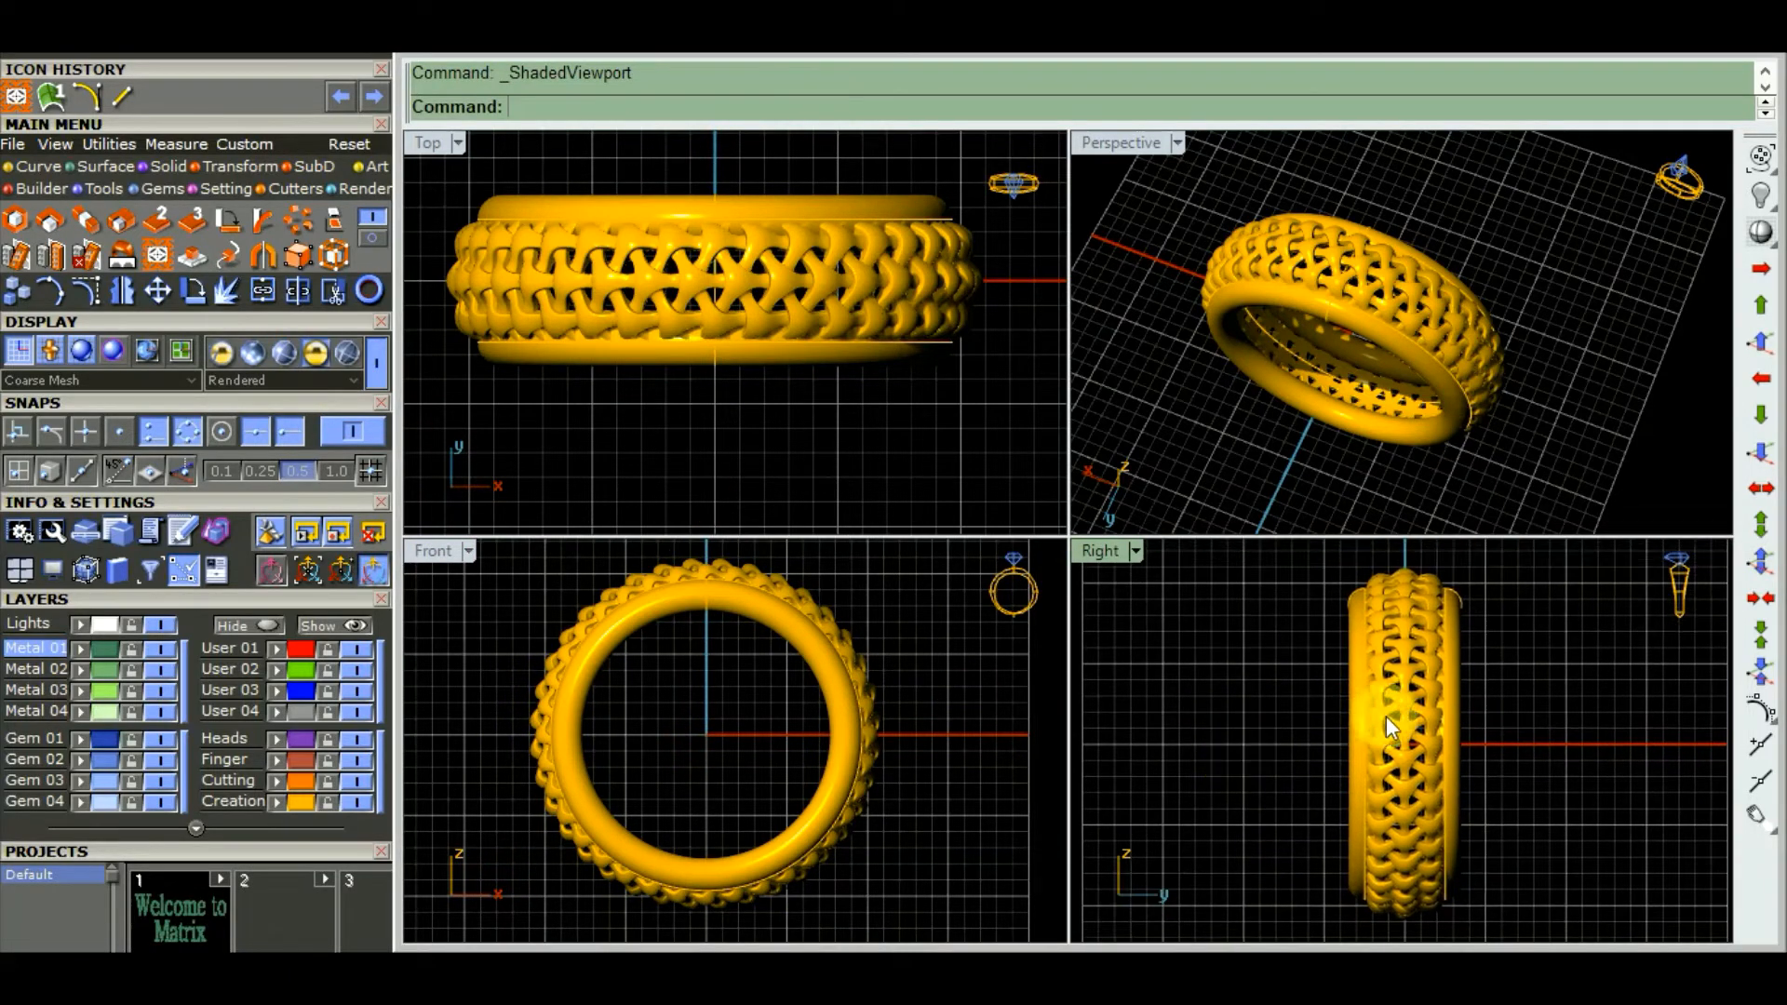
{"action": "scroll", "coordinate": [1472, 723], "scroll_direction": "up", "scroll_amount": 4}
{"action": "scroll", "coordinate": [1468, 723], "scroll_direction": "up", "scroll_amount": 5}
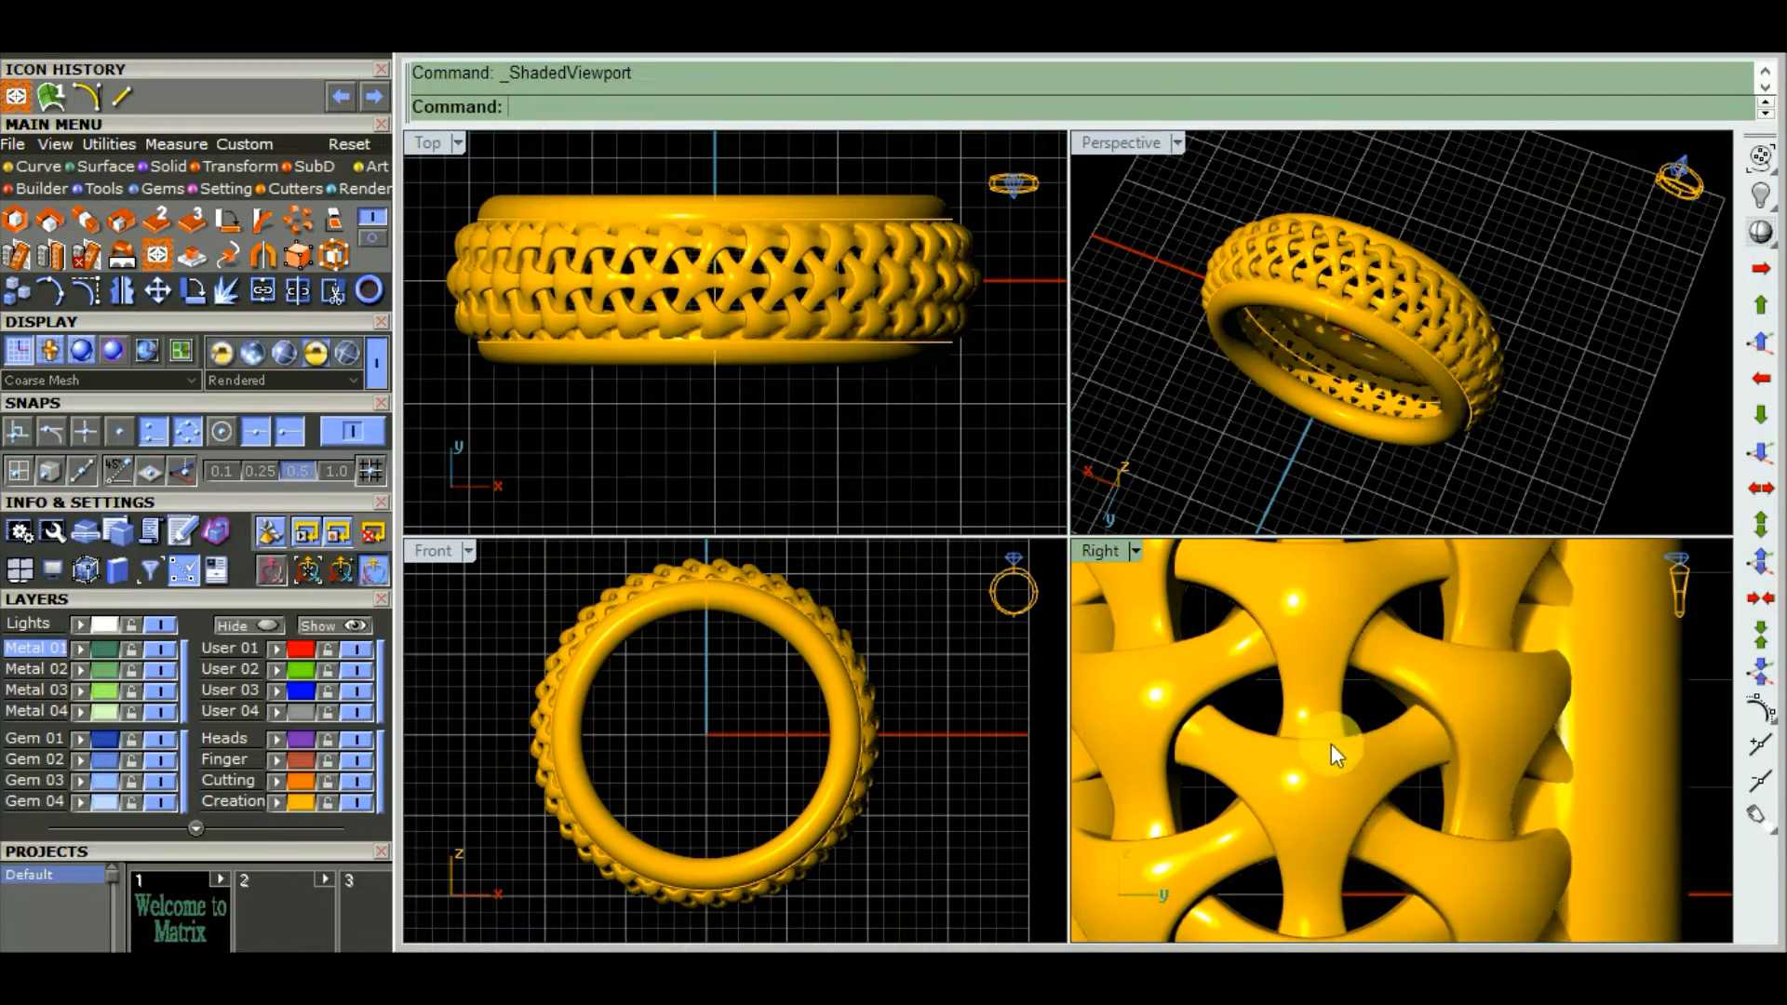
{"action": "right_click_drag", "start_coordinate": [1330, 744], "coordinate": [1420, 761]}
{"action": "scroll", "coordinate": [1405, 761], "scroll_direction": "down", "scroll_amount": 2}
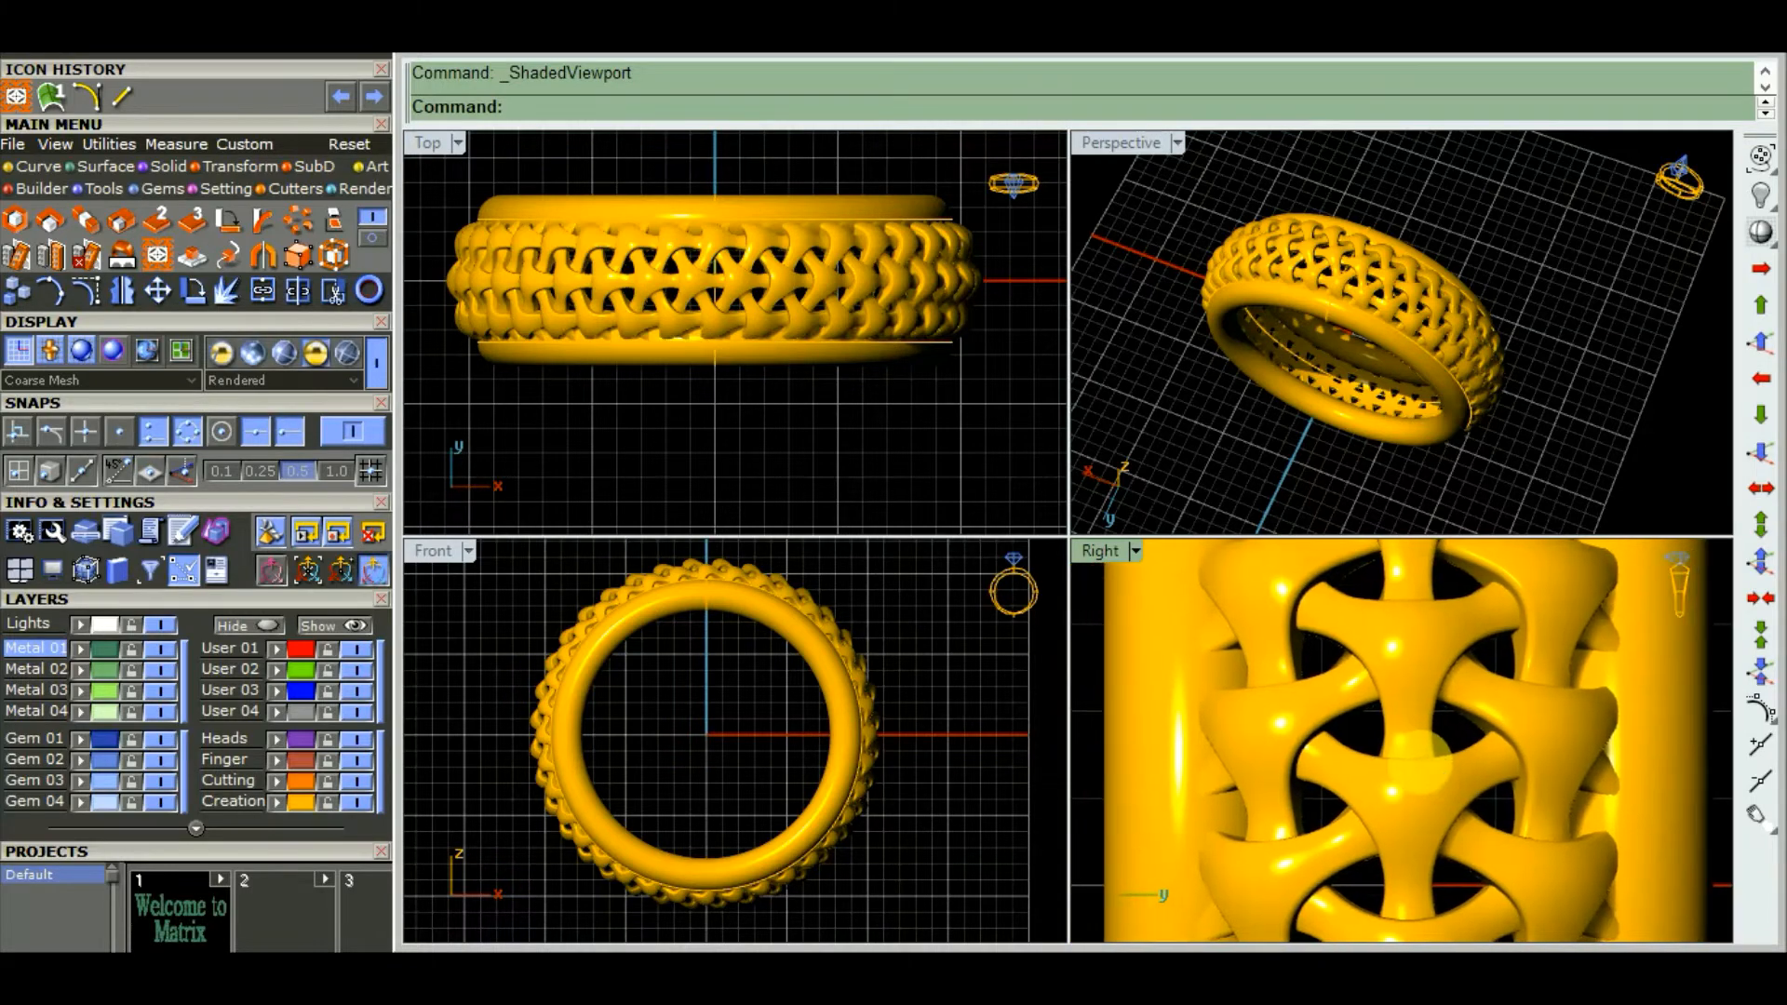
- Examine the rendered Celtic pattern up close in the Front and Top views, and the whole ring at an angle in the Perspective view
{"action": "scroll", "coordinate": [716, 640], "scroll_direction": "up", "scroll_amount": 2}
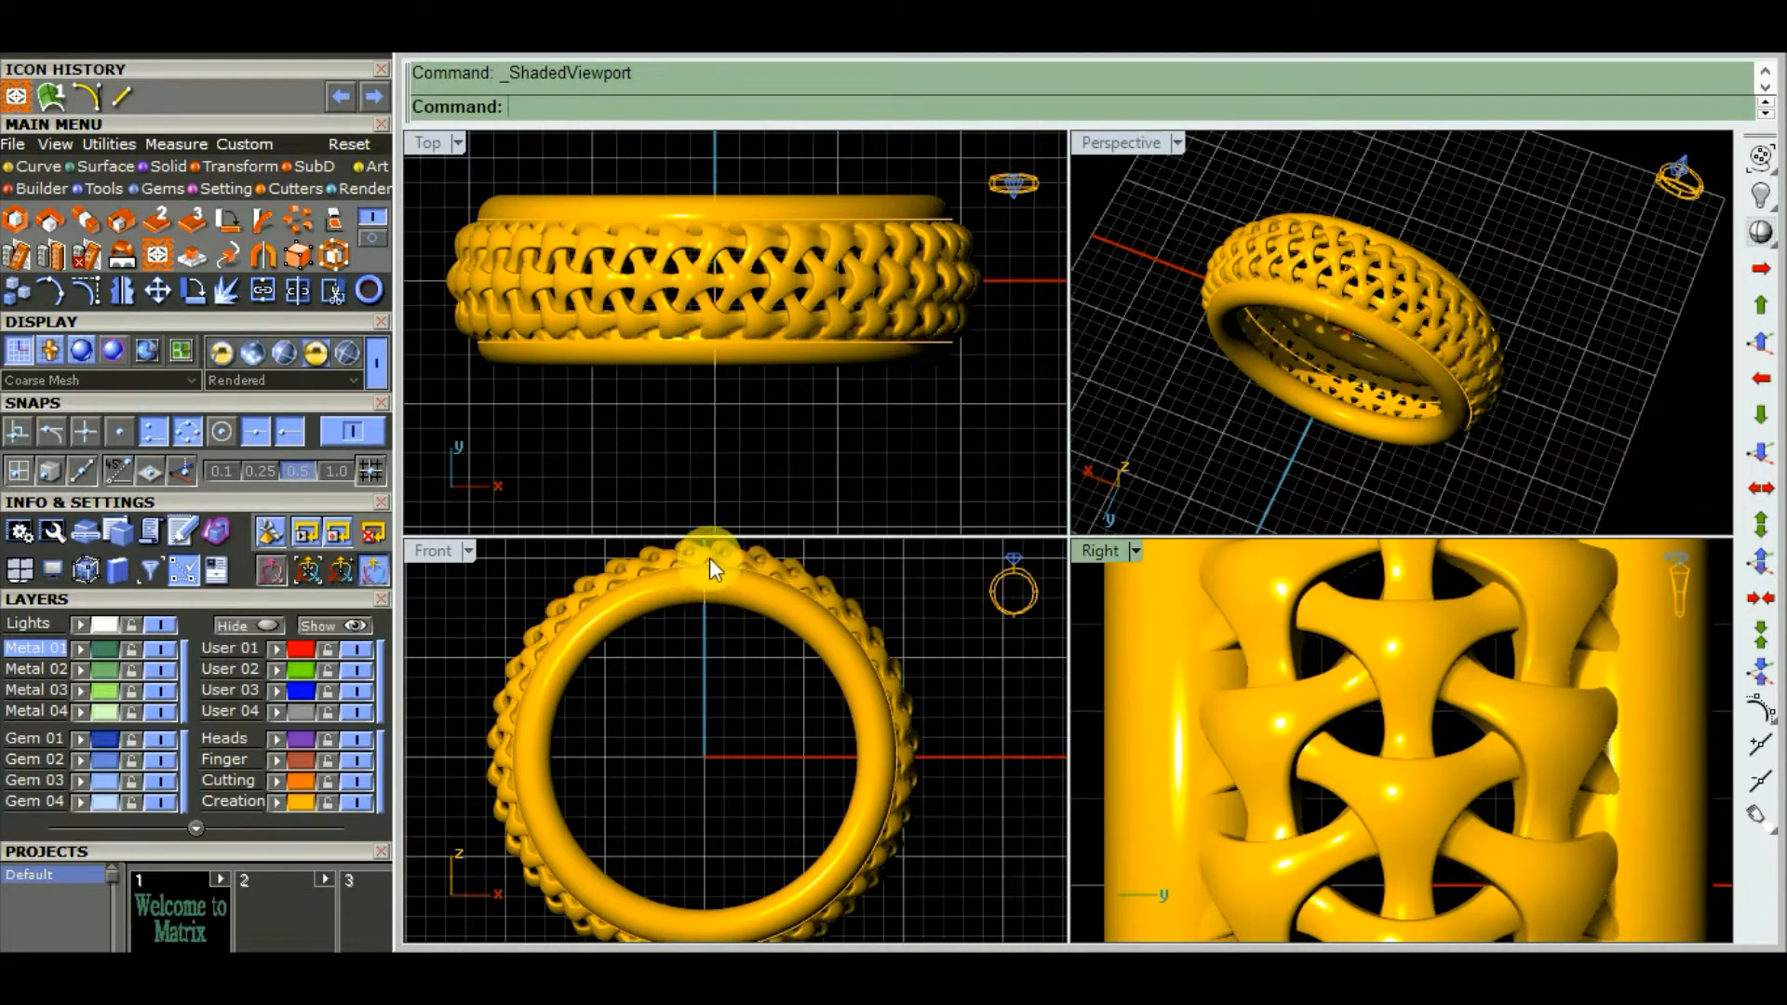
{"action": "scroll", "coordinate": [717, 596], "scroll_direction": "up", "scroll_amount": 4}
{"action": "right_click_drag", "start_coordinate": [750, 670], "coordinate": [844, 778]}
{"action": "scroll", "coordinate": [749, 735], "scroll_direction": "up", "scroll_amount": 8}
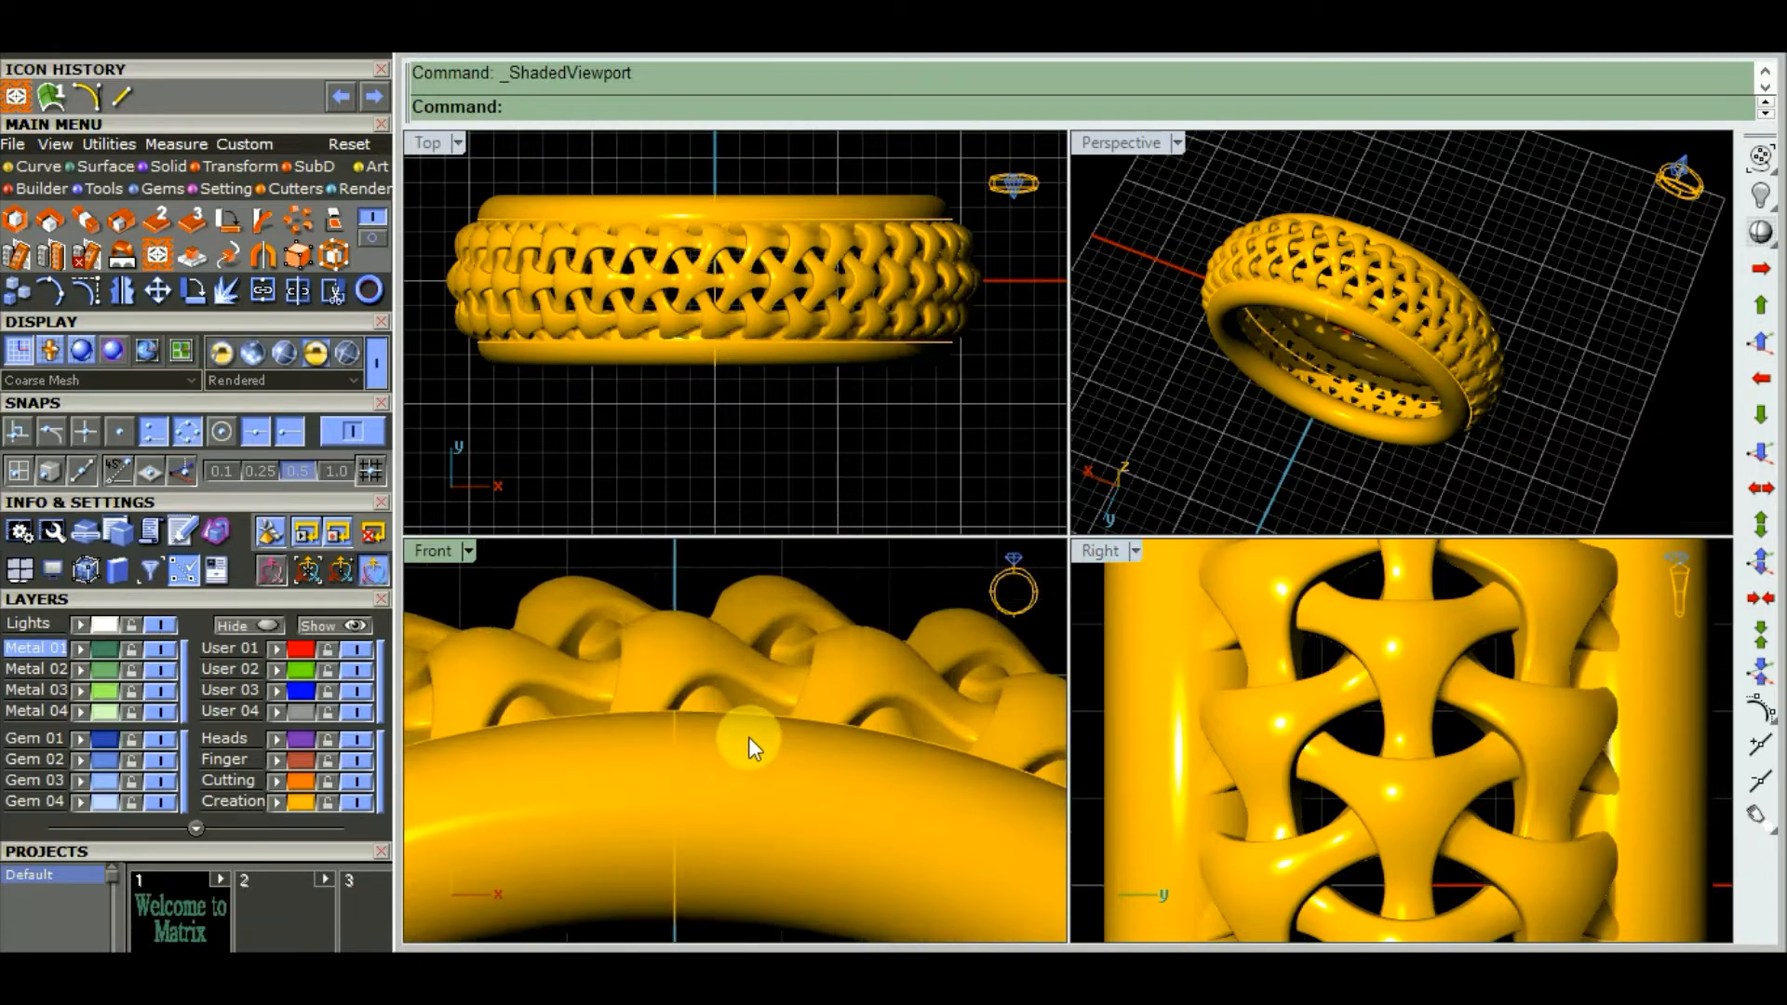
{"action": "scroll", "coordinate": [779, 700], "scroll_direction": "down", "scroll_amount": 6}
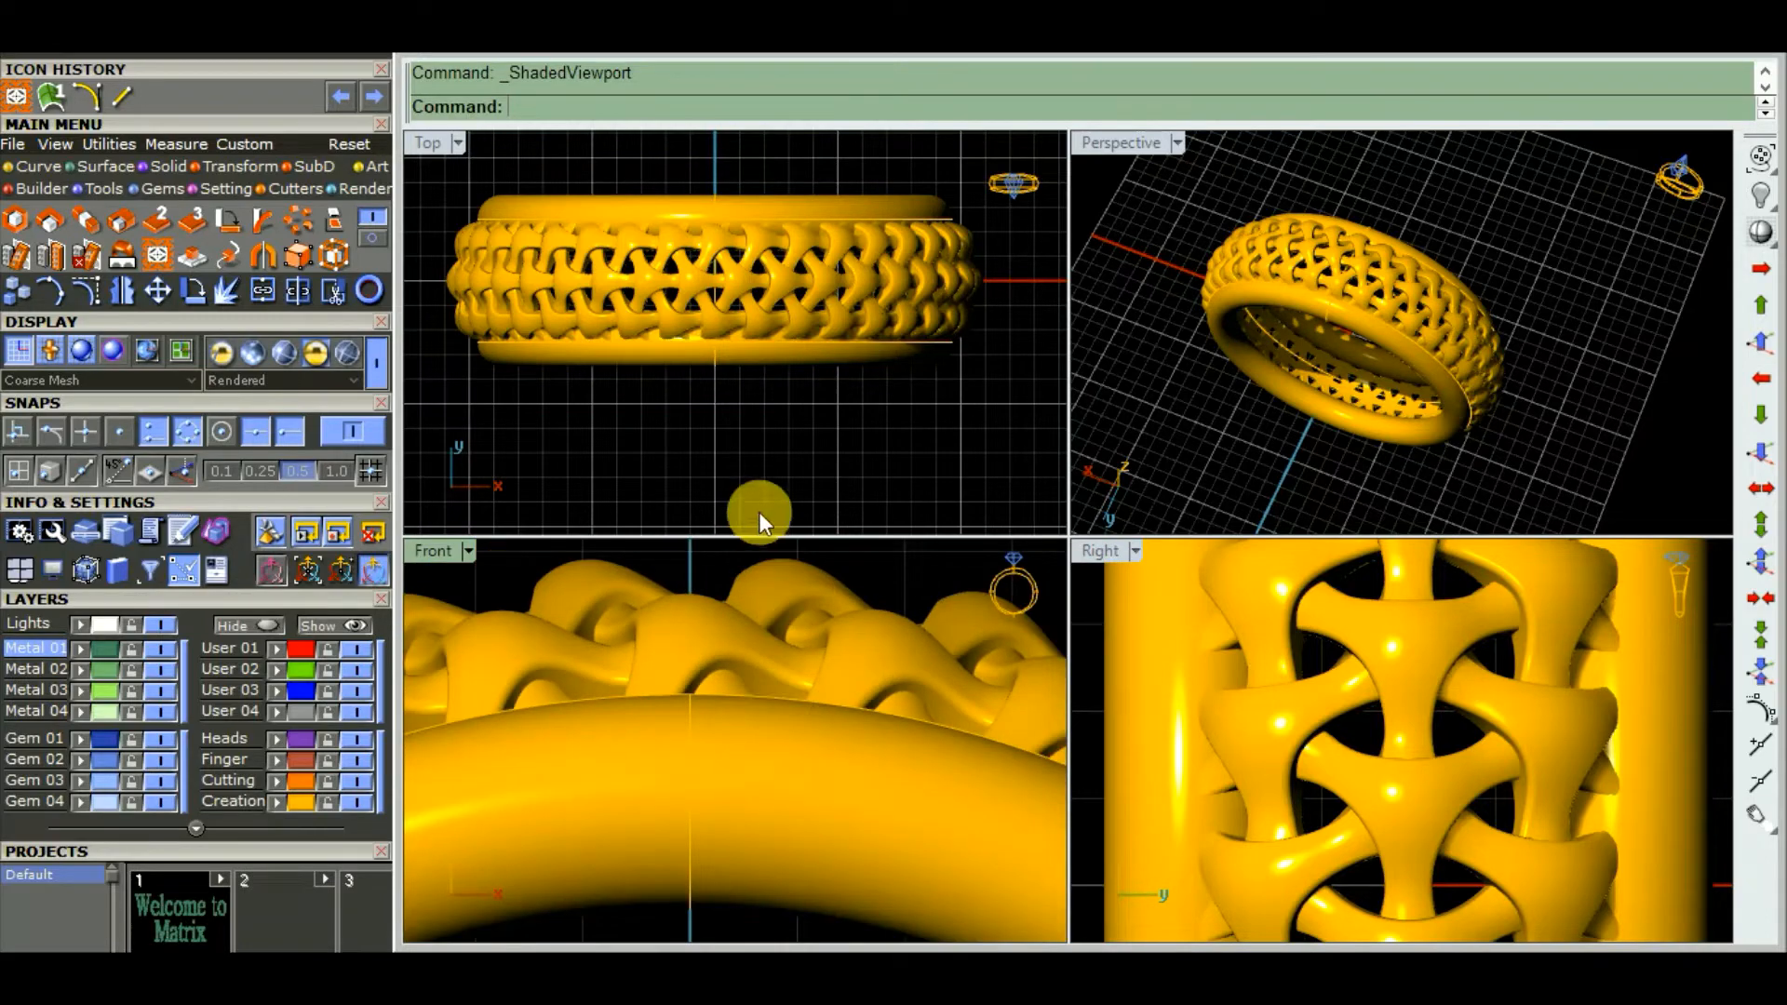
{"action": "scroll", "coordinate": [724, 261], "scroll_direction": "up", "scroll_amount": 8}
{"action": "scroll", "coordinate": [735, 277], "scroll_direction": "up", "scroll_amount": 4}
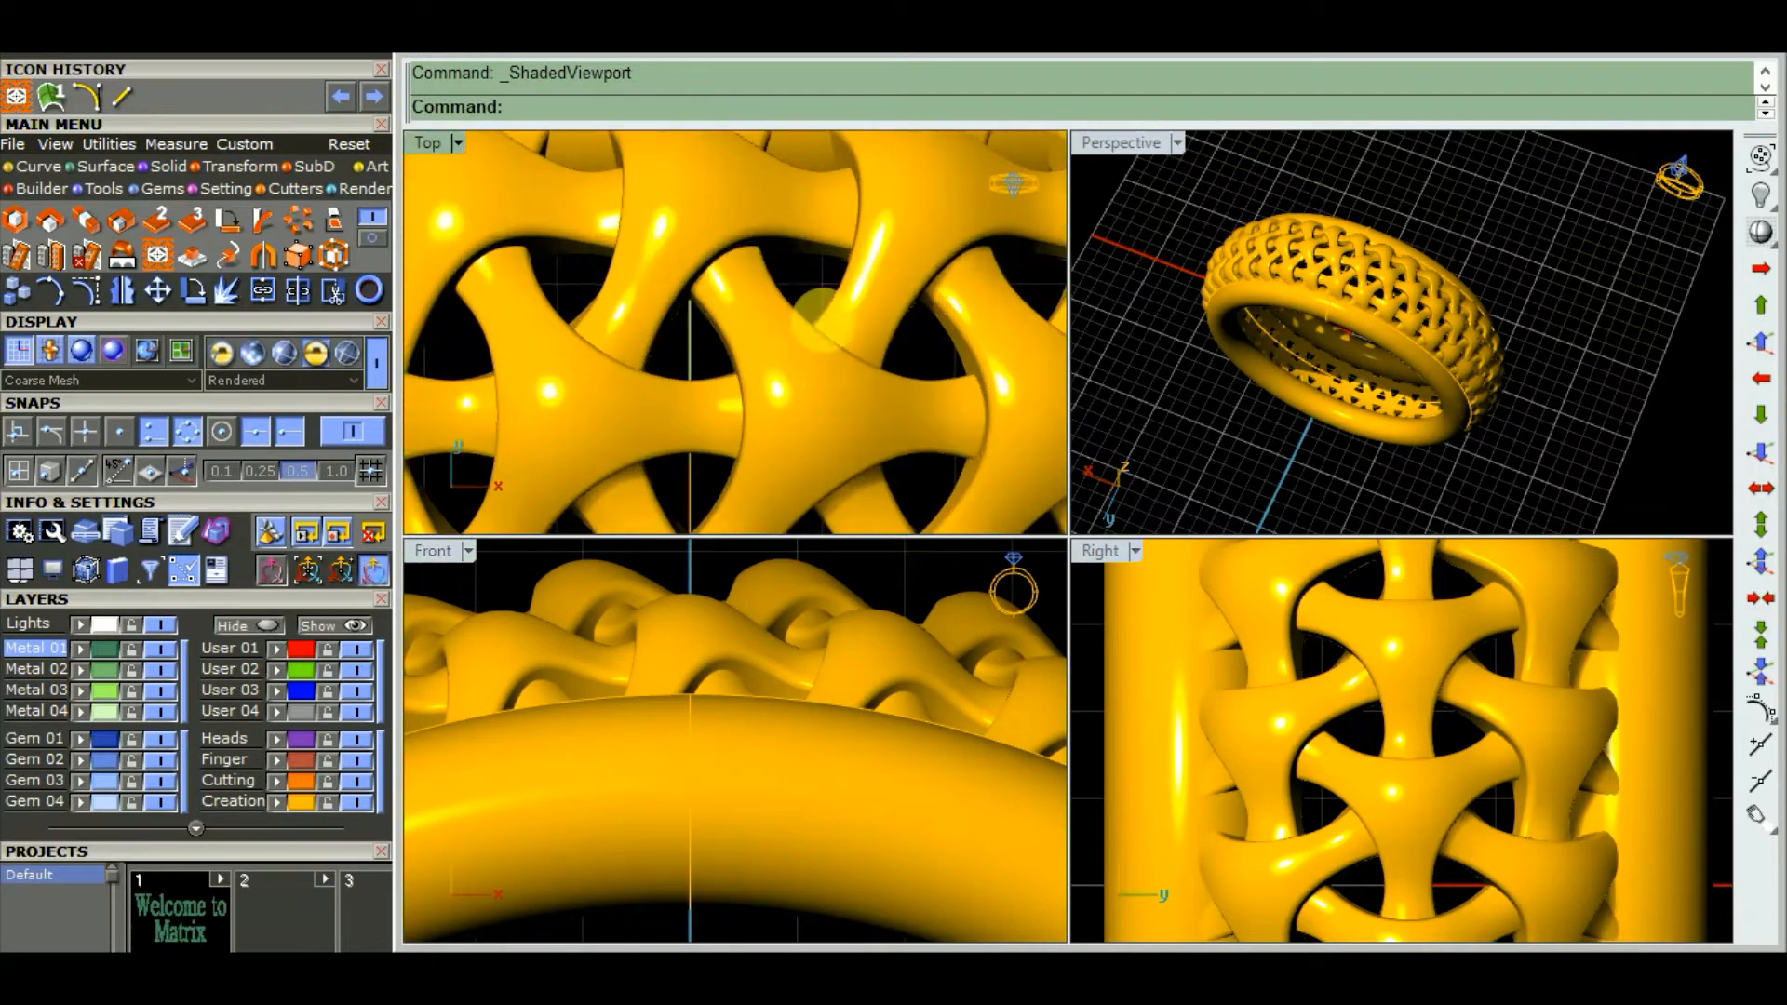
{"action": "right_click_drag", "start_coordinate": [823, 312], "coordinate": [868, 359]}
{"action": "scroll", "coordinate": [821, 286], "scroll_direction": "down", "scroll_amount": 6}
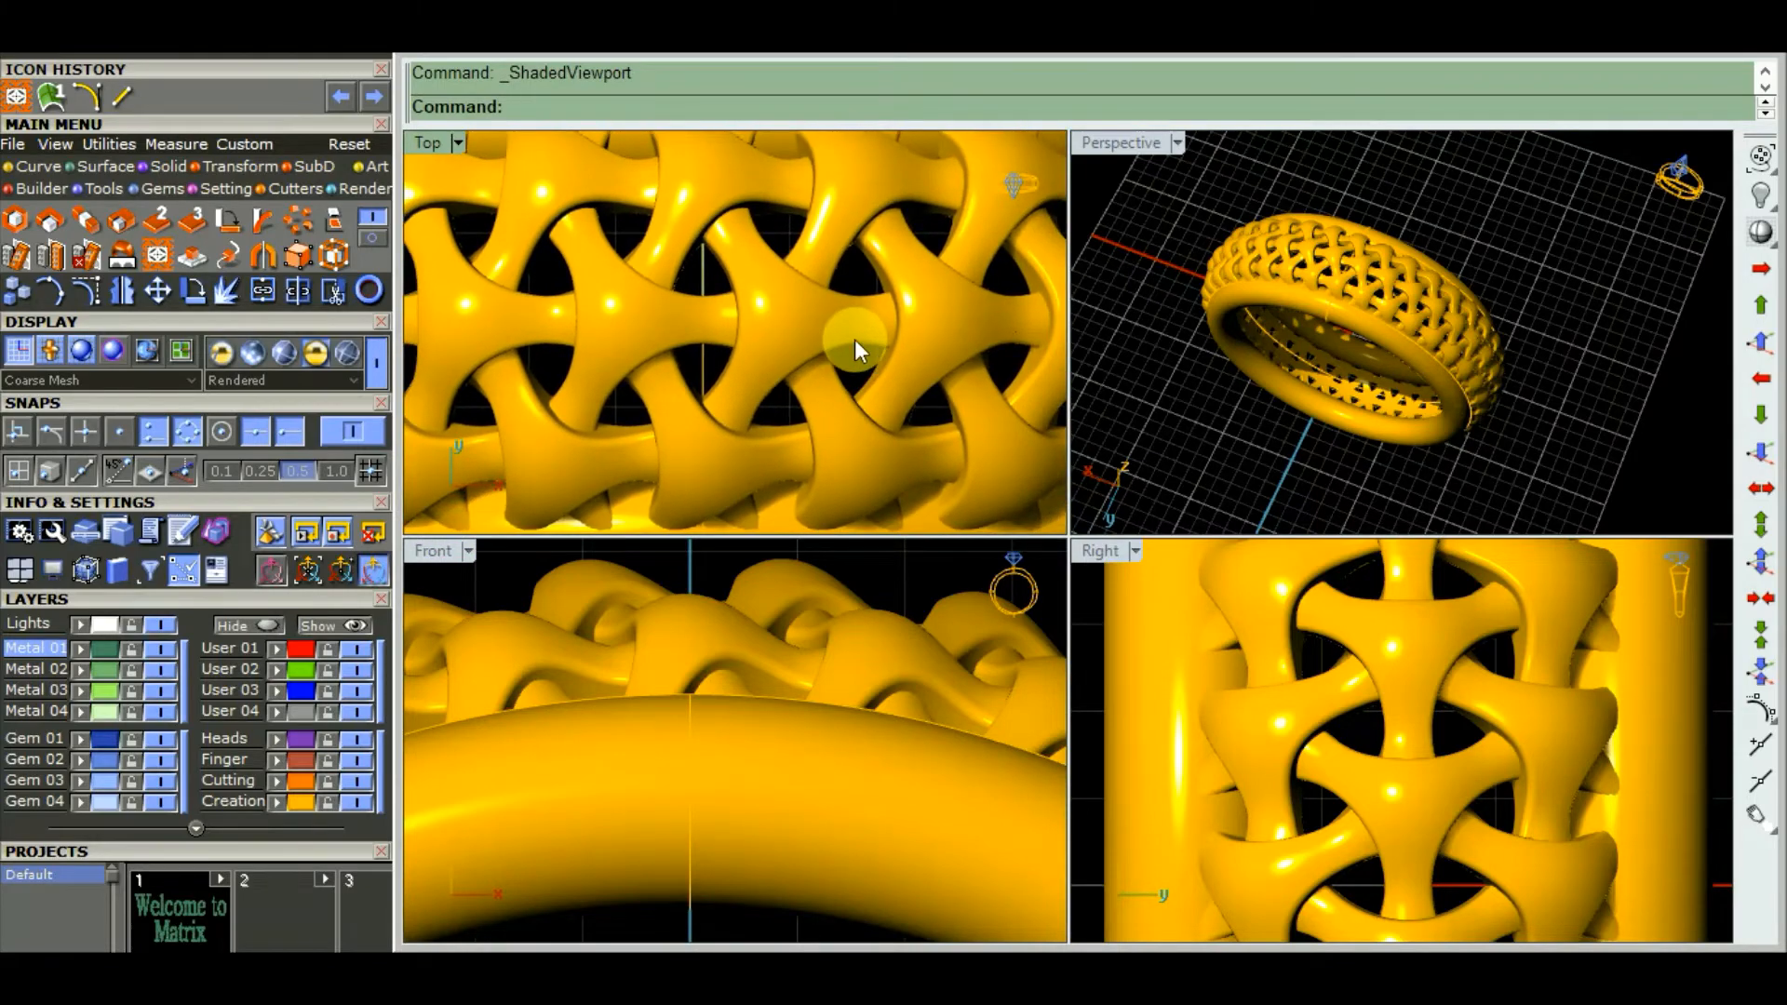
{"action": "scroll", "coordinate": [1310, 290], "scroll_direction": "up", "scroll_amount": 7}
{"action": "scroll", "coordinate": [1309, 293], "scroll_direction": "down", "scroll_amount": 5}
{"action": "mouse_move", "coordinate": [1279, 361]}
{"action": "right_mouse_down"}
{"action": "mouse_move", "coordinate": [1349, 351]}
{"action": "mouse_move", "coordinate": [1225, 415]}
{"action": "mouse_move", "coordinate": [1284, 351]}
{"action": "right_mouse_up"}
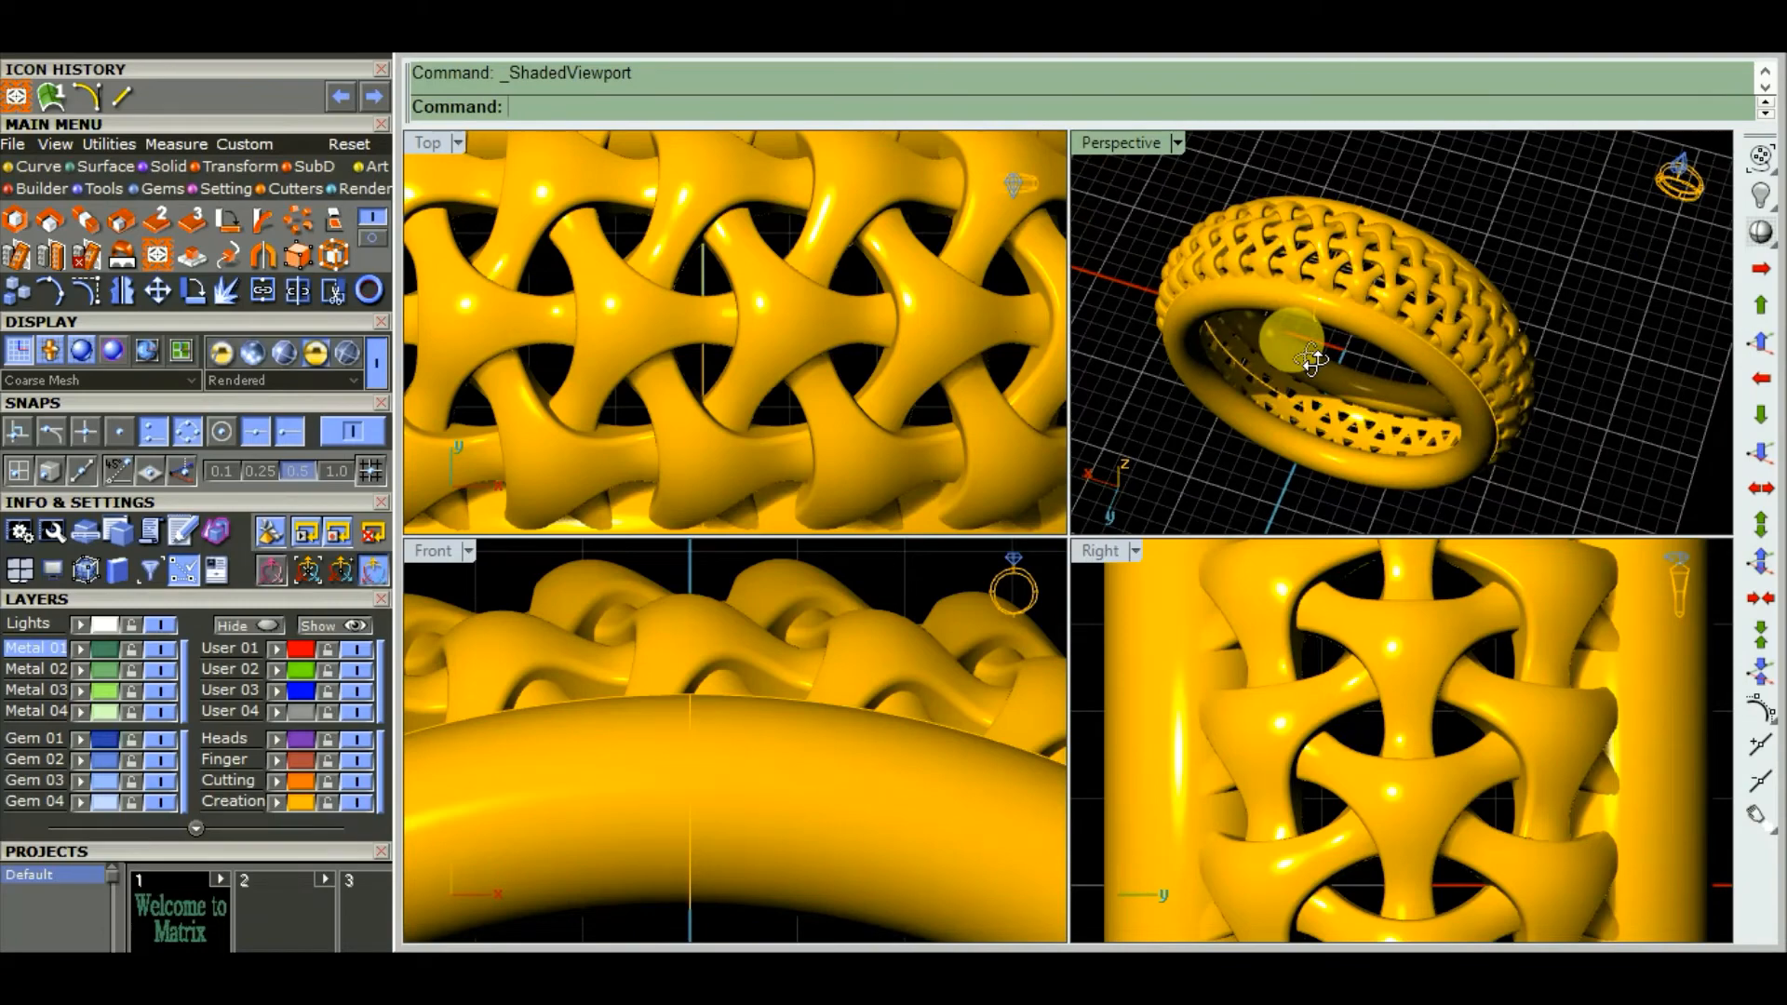
{"action": "scroll", "coordinate": [1174, 344], "scroll_direction": "up", "scroll_amount": 2}
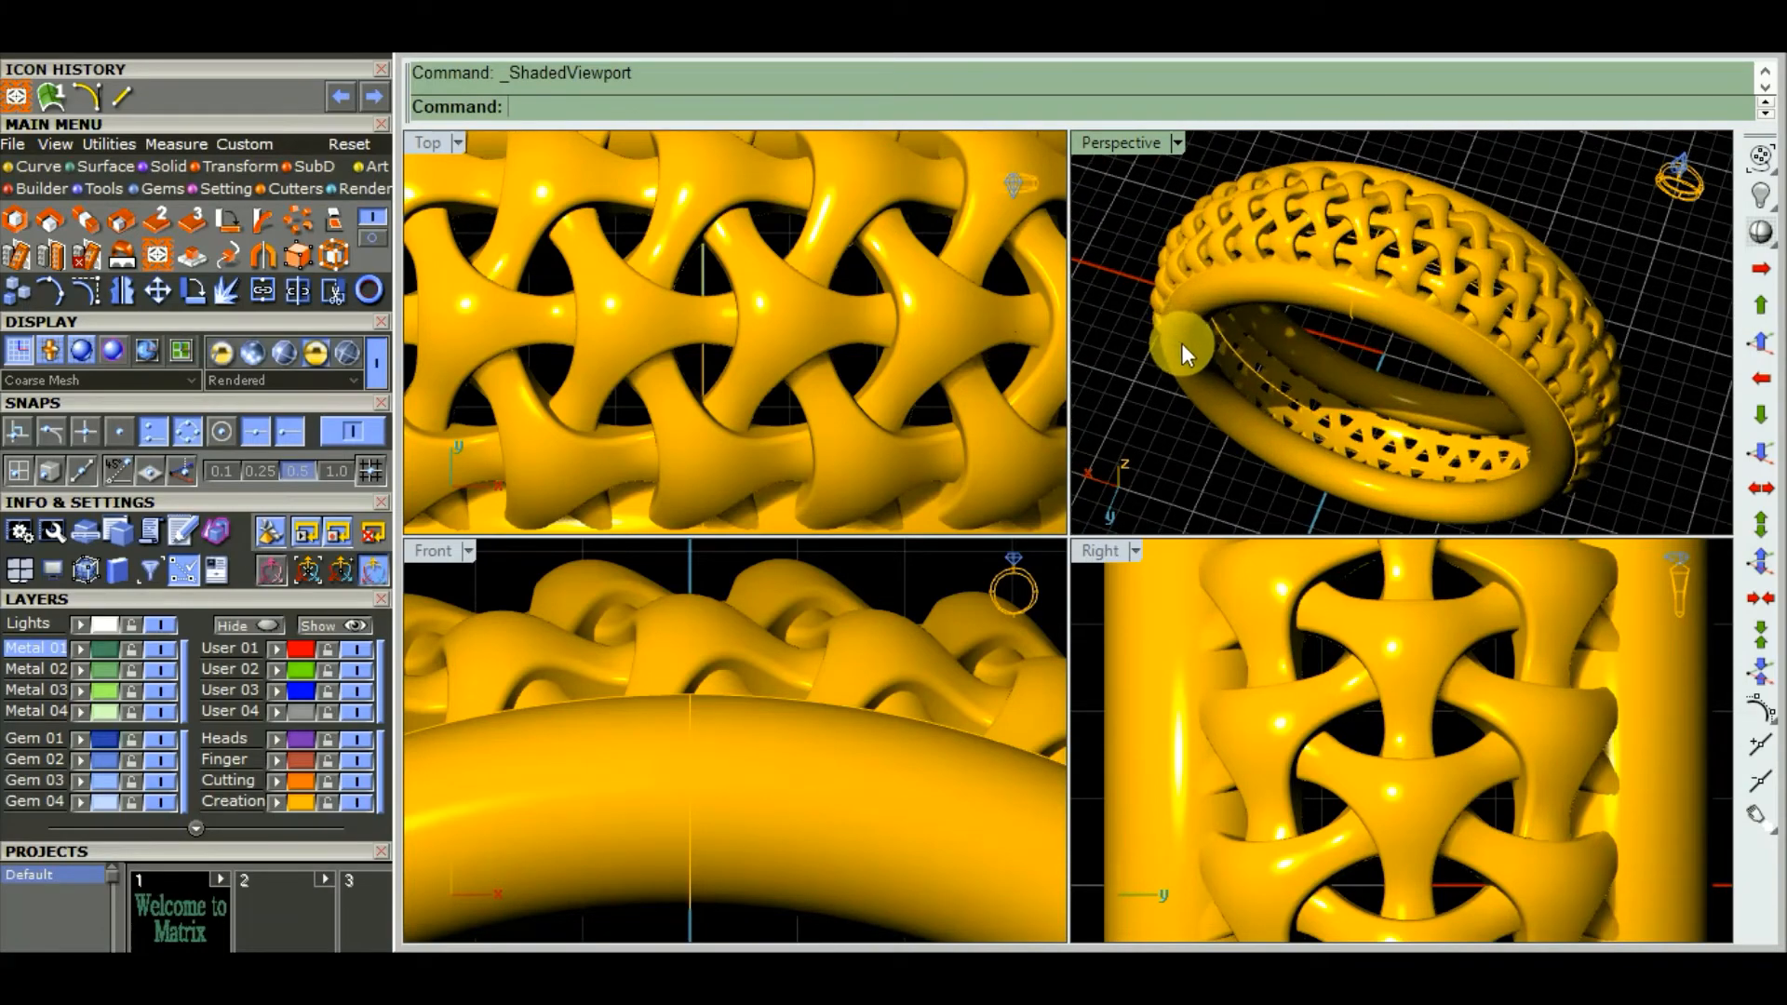
- Frame the ring again in the Front, Top and Right views to inspect its overall rendered shape
{"action": "scroll", "coordinate": [754, 627], "scroll_direction": "down", "scroll_amount": 5}
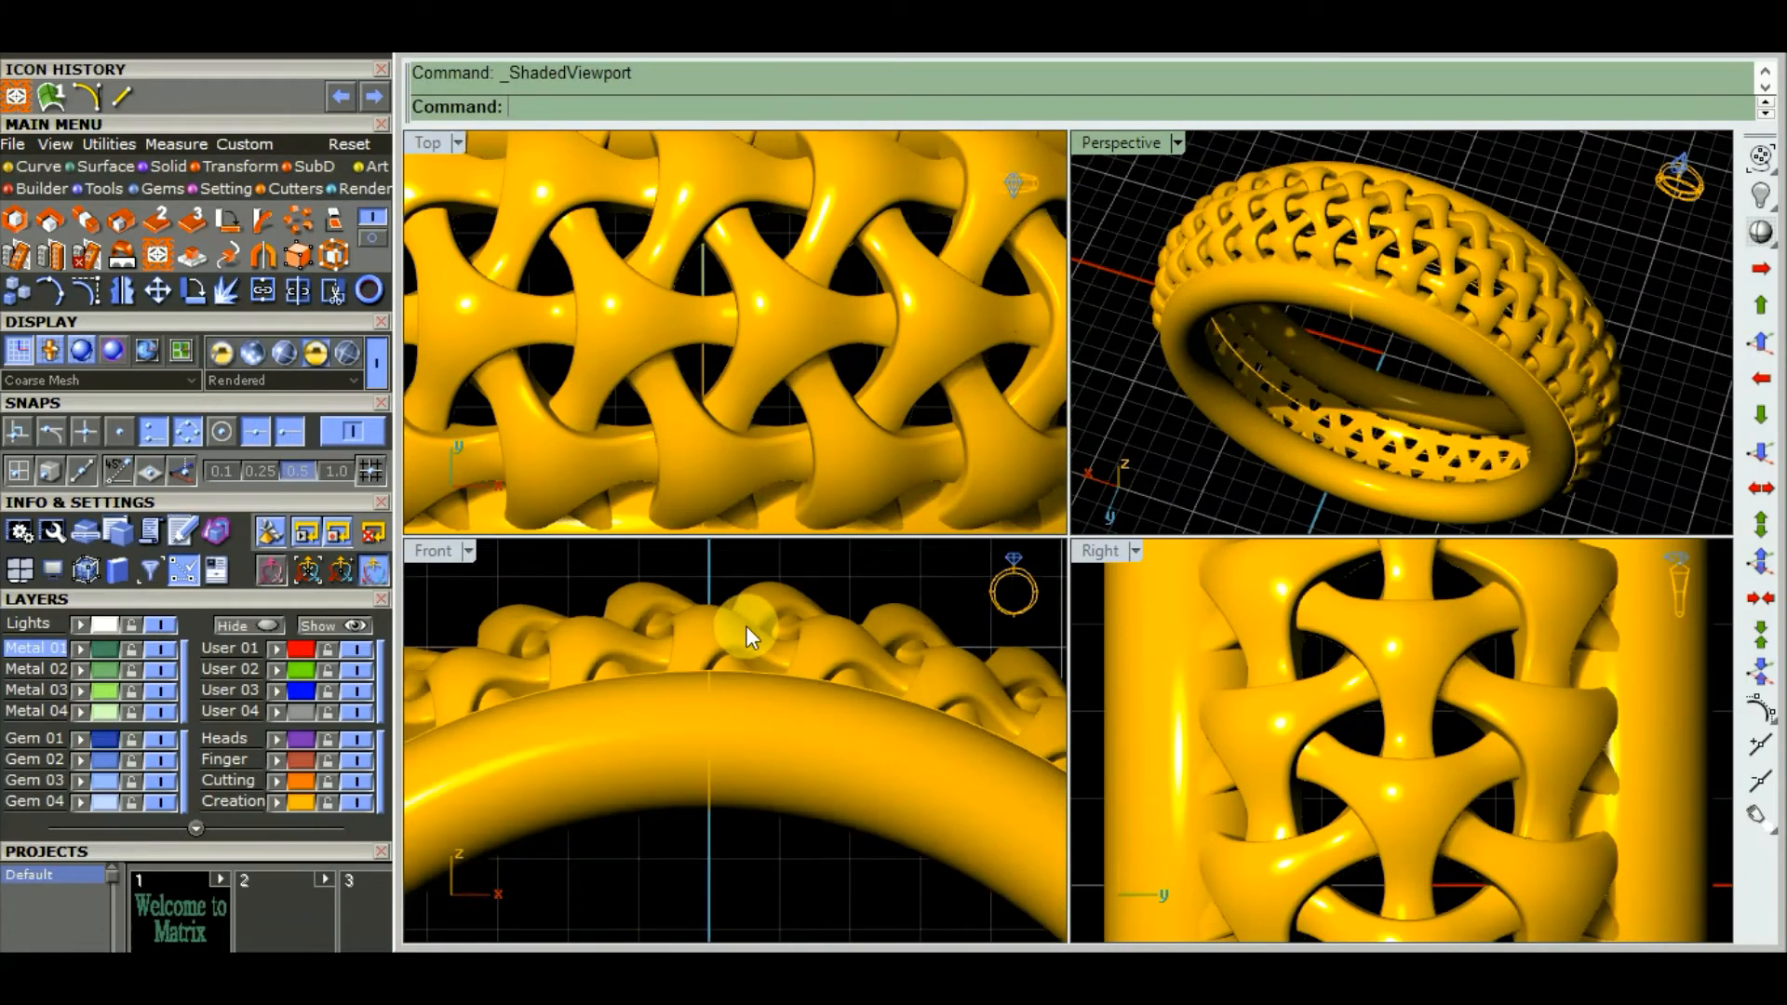
{"action": "scroll", "coordinate": [745, 636], "scroll_direction": "down", "scroll_amount": 3}
{"action": "scroll", "coordinate": [745, 622], "scroll_direction": "down", "scroll_amount": 2}
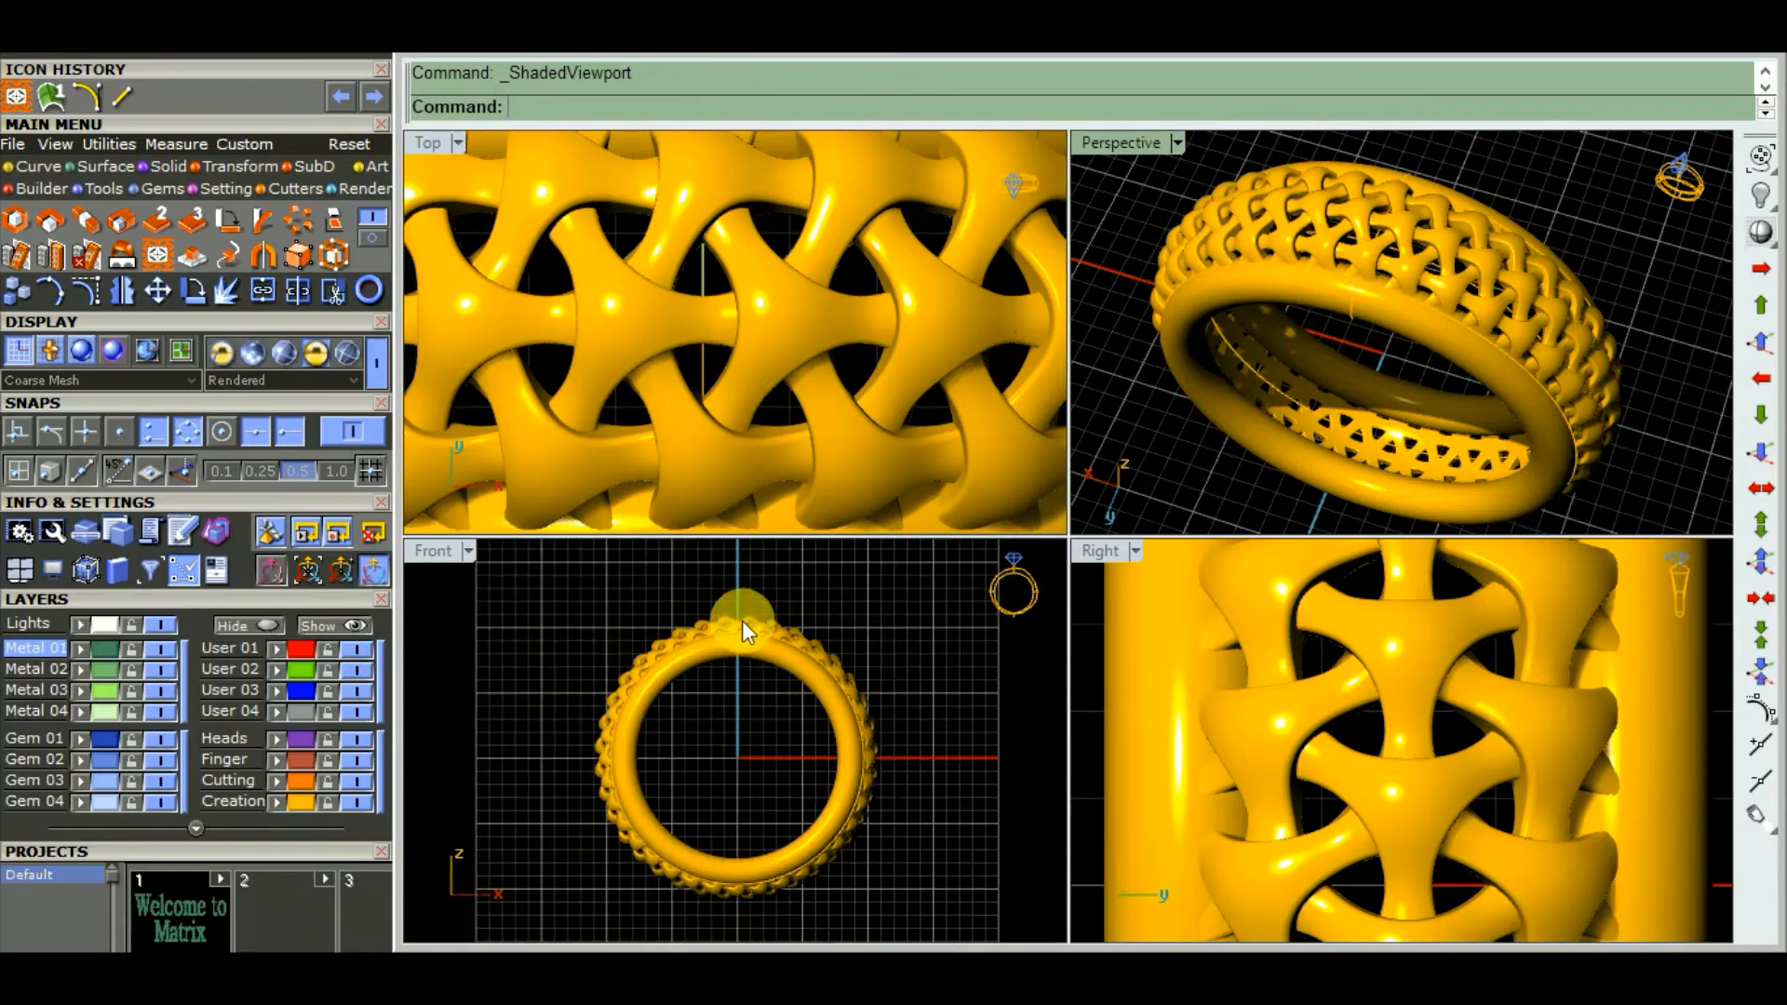
{"action": "right_click_drag", "start_coordinate": [749, 723], "coordinate": [745, 692]}
{"action": "scroll", "coordinate": [744, 693], "scroll_direction": "up", "scroll_amount": 2}
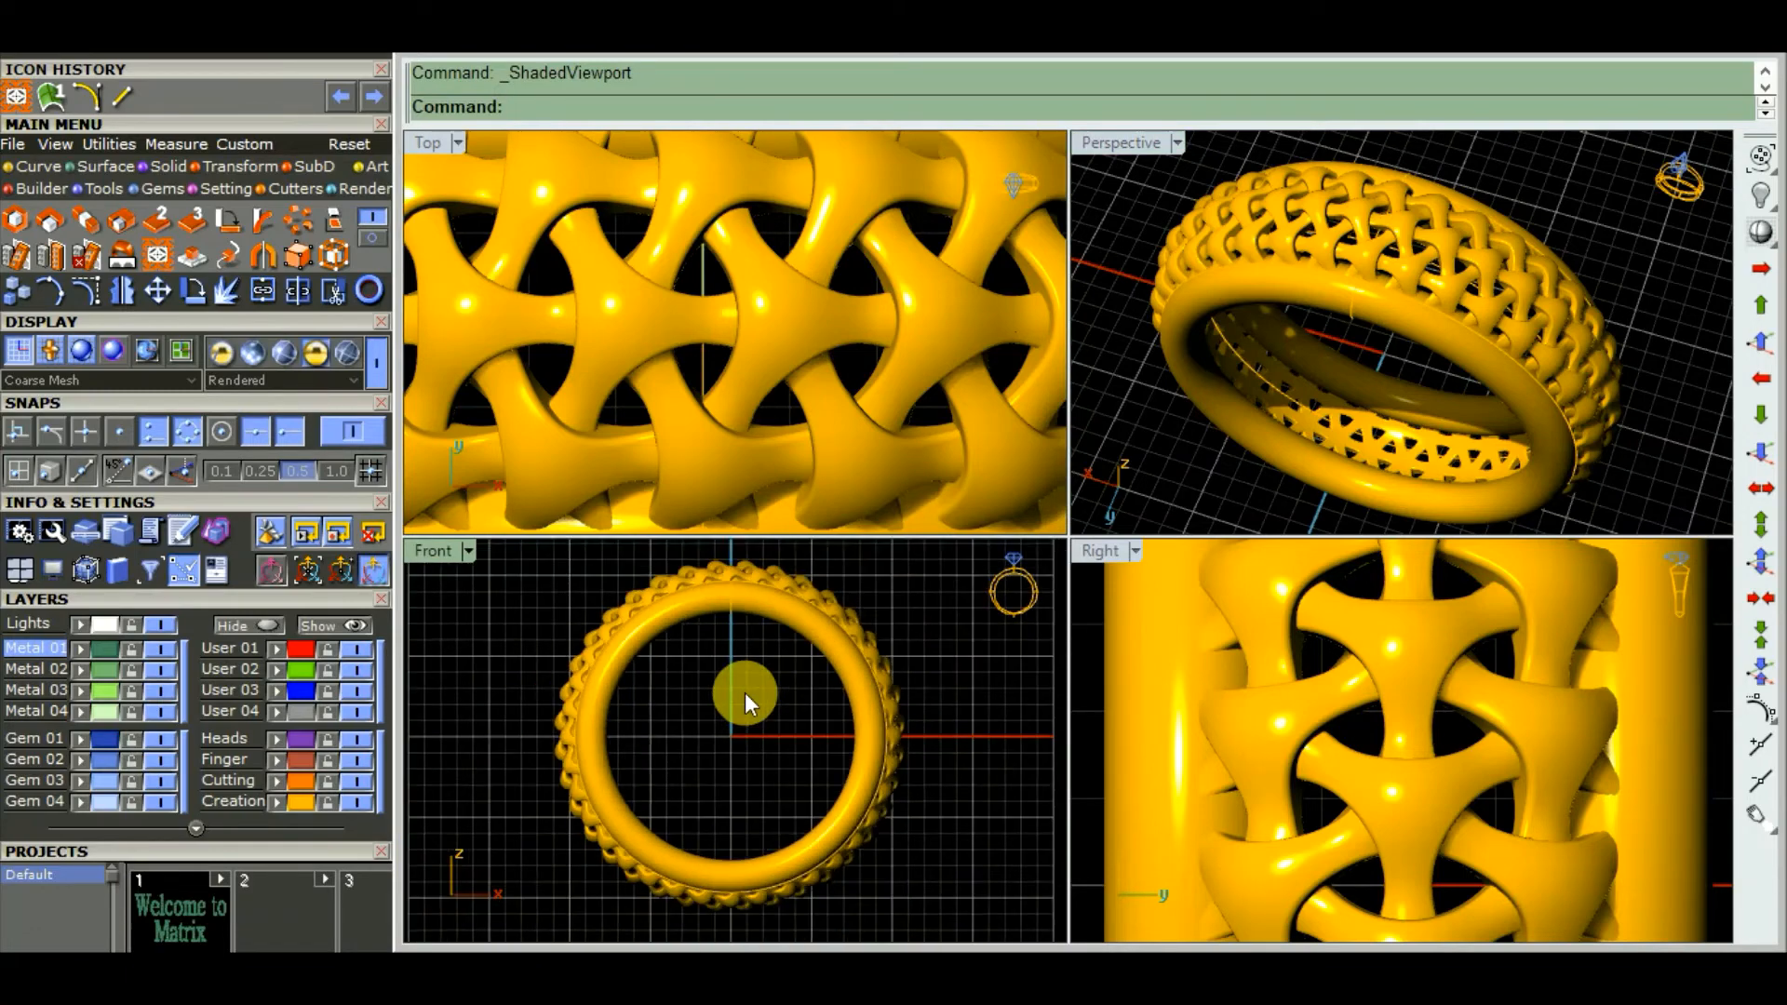
{"action": "scroll", "coordinate": [722, 370], "scroll_direction": "down", "scroll_amount": 5}
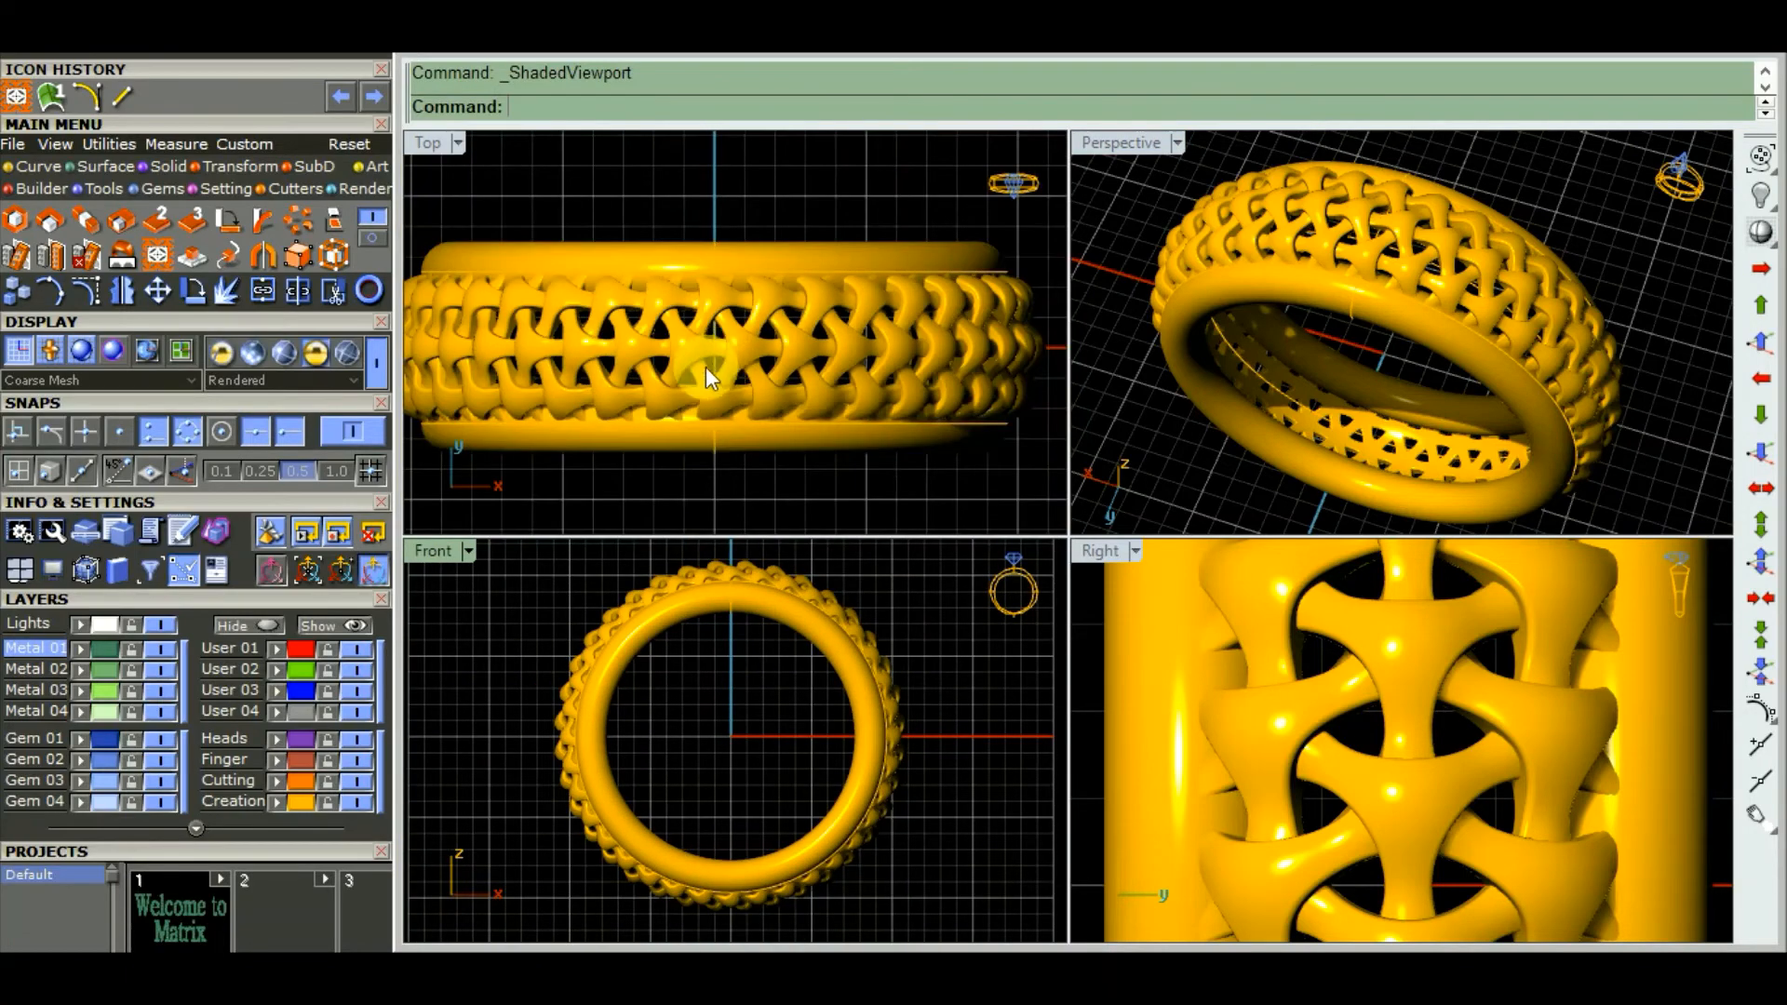
{"action": "right_click_drag", "start_coordinate": [683, 398], "coordinate": [740, 410]}
{"action": "scroll", "coordinate": [1405, 705], "scroll_direction": "down", "scroll_amount": 5}
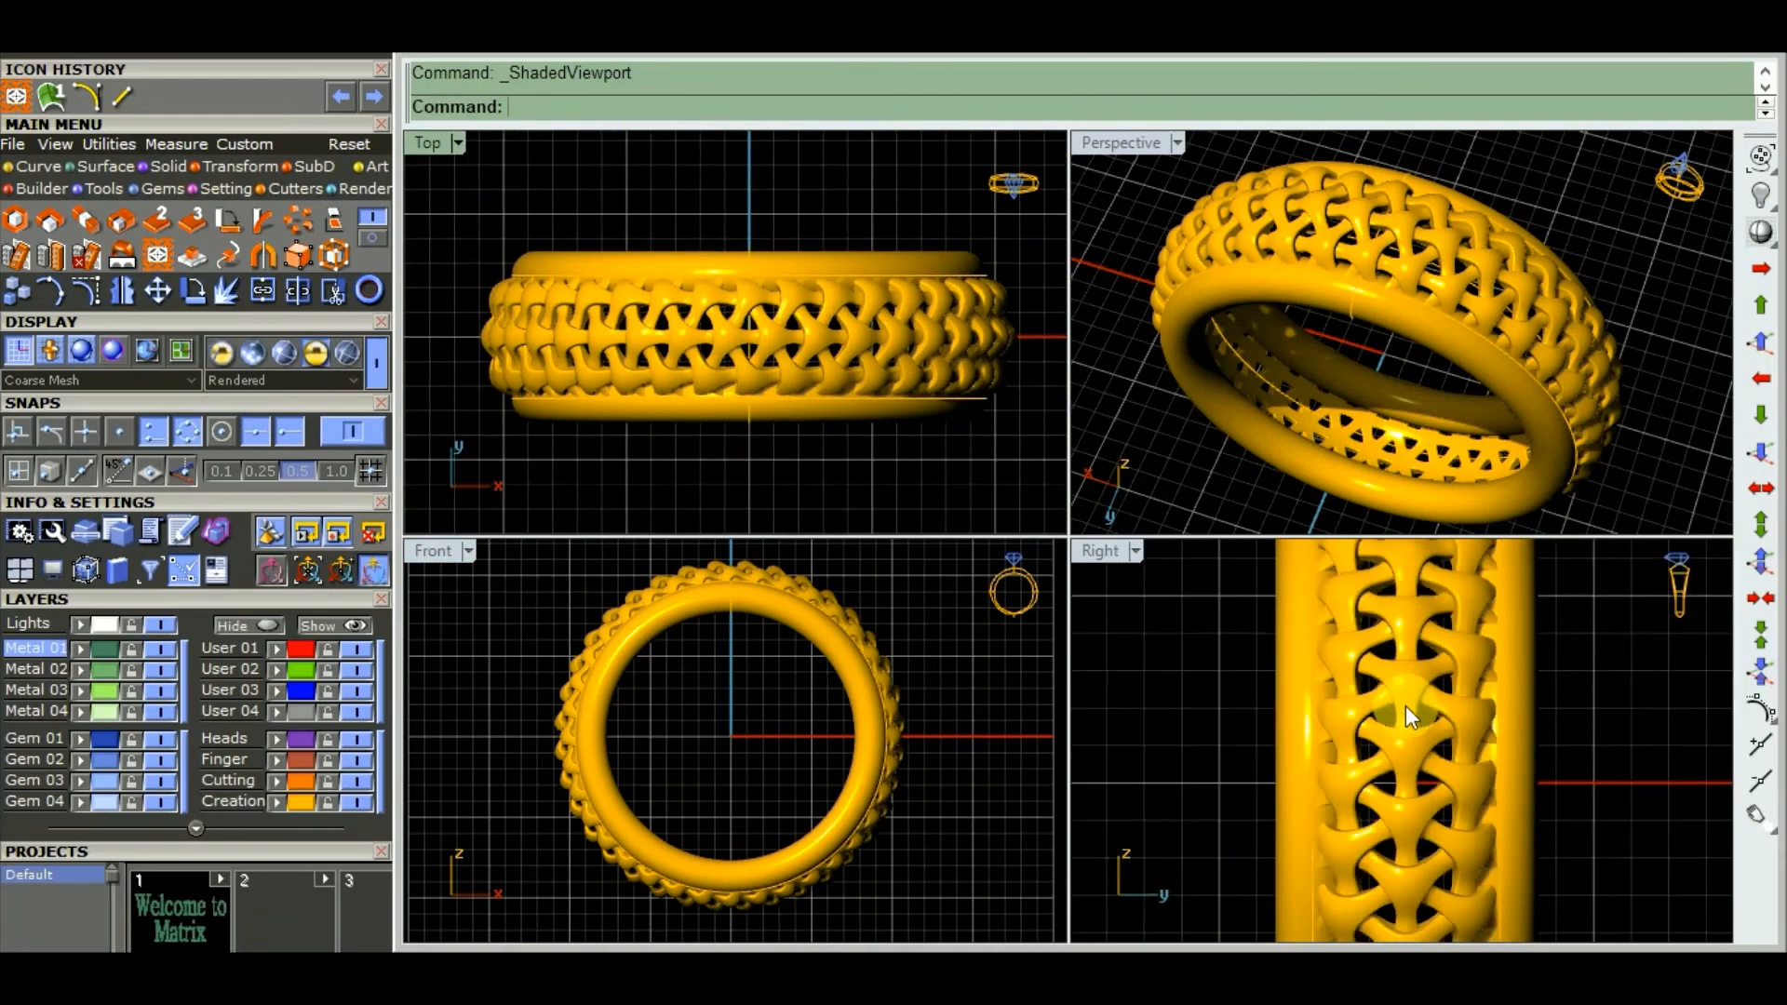